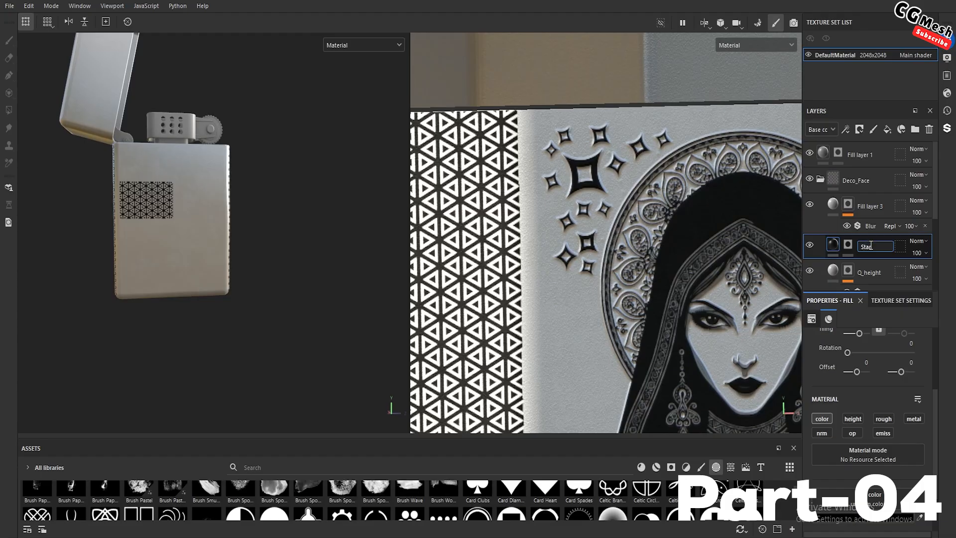
Rename the star color layer as Star_Black and its blurred height layer as Star_Height, and collapse the Deco_Face folder
type("lack")
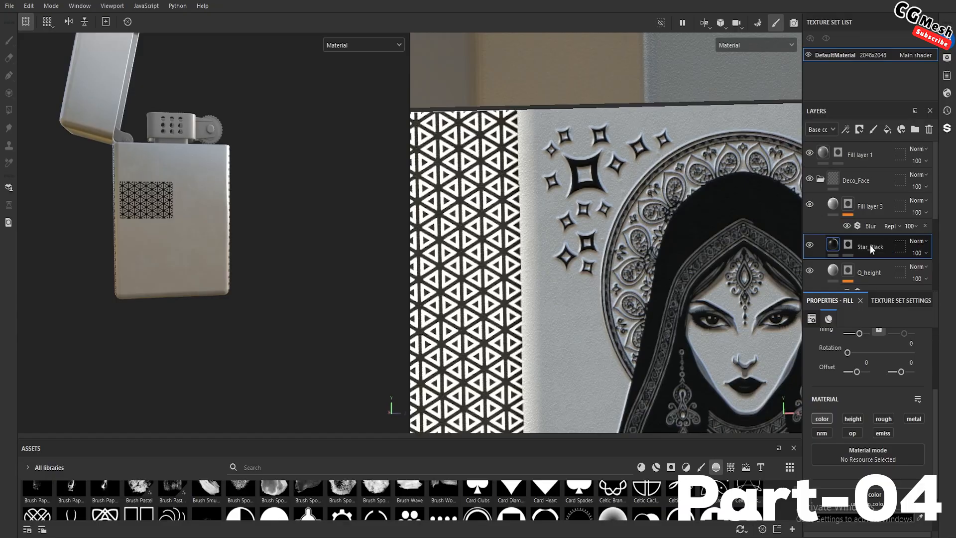
left_click(865, 210)
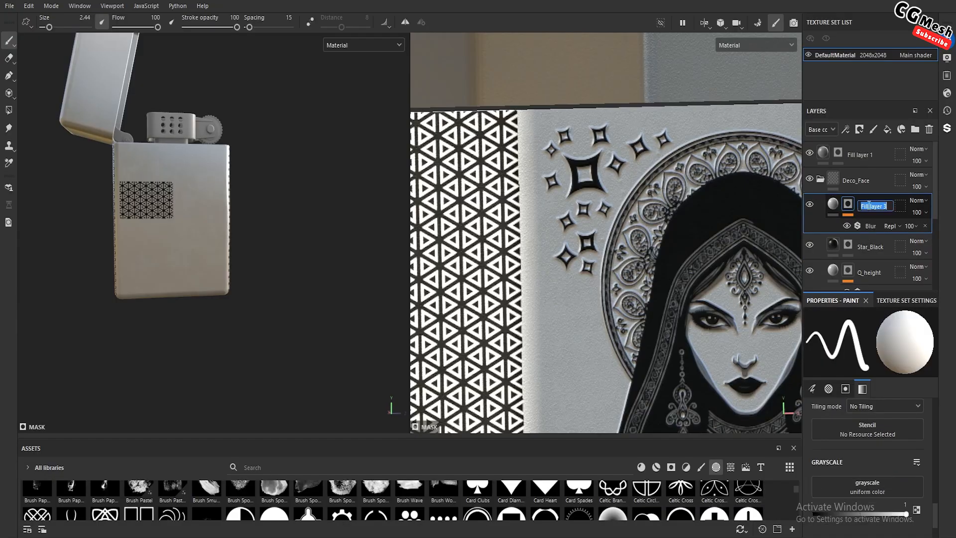
type("Star_Height")
key("Return")
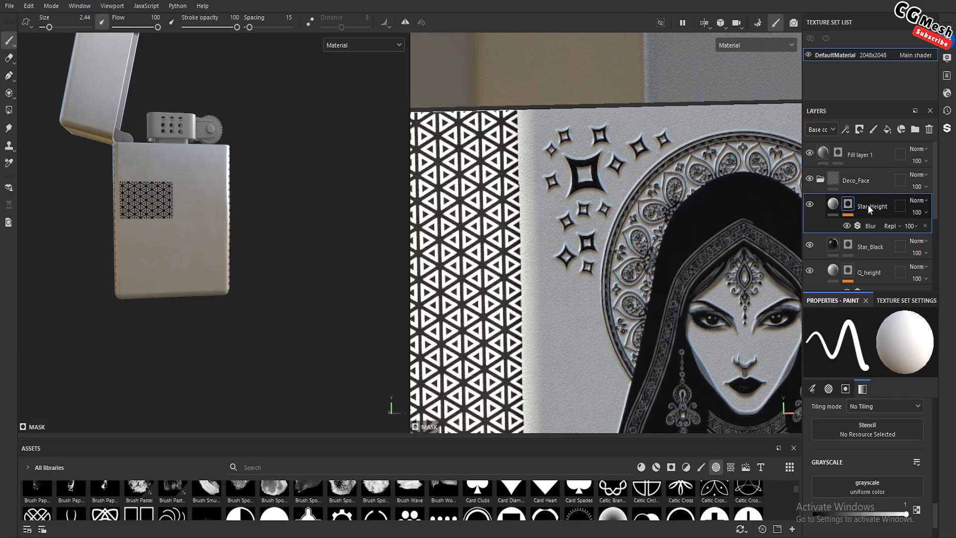
left_click(821, 180)
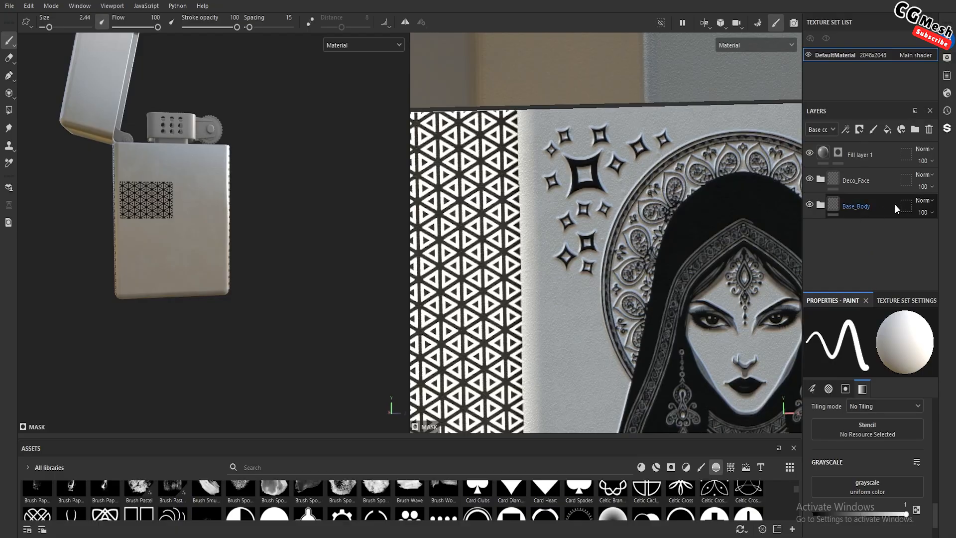
Mask the triangle pattern of Fill layer 1 off the lighter's broad face using Polygon Fill with color 0
left_click(823, 154)
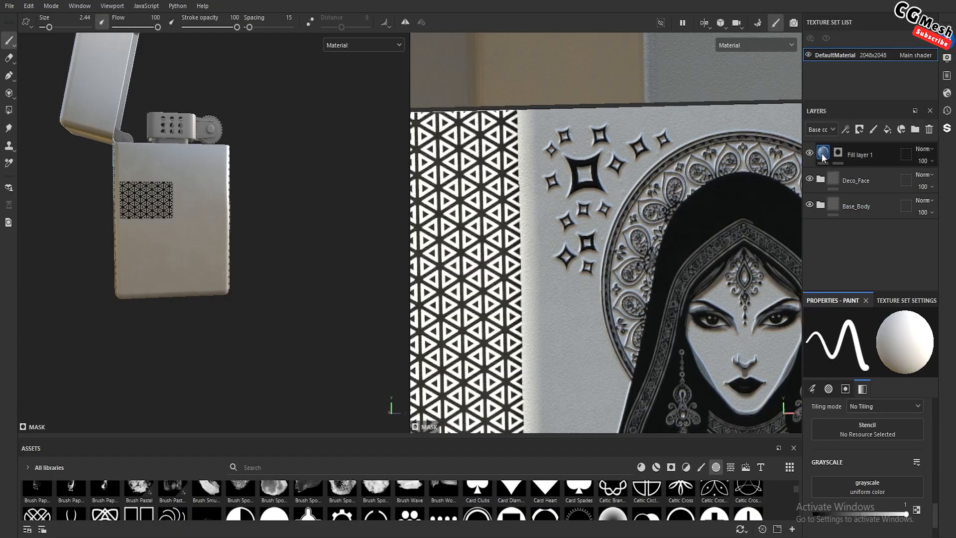
left_click(839, 153)
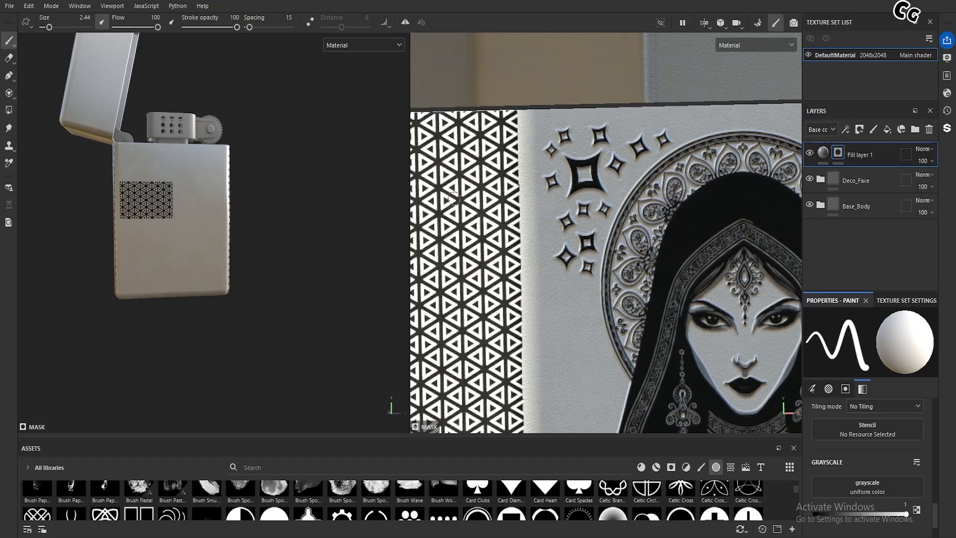
left_click(9, 110)
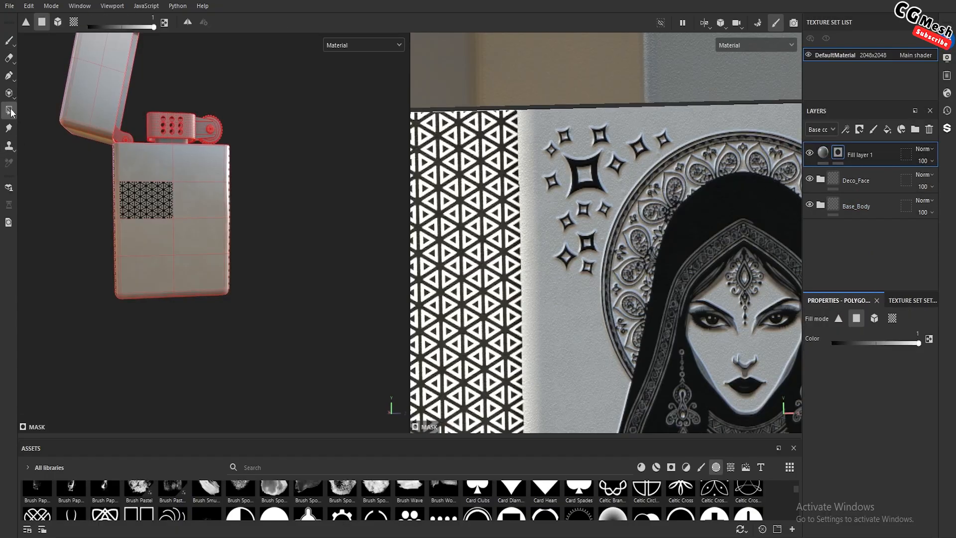
key("x")
left_click(158, 198)
scroll(149, 204, "up", 2)
left_click_drag(136, 205, 160, 209, "alt")
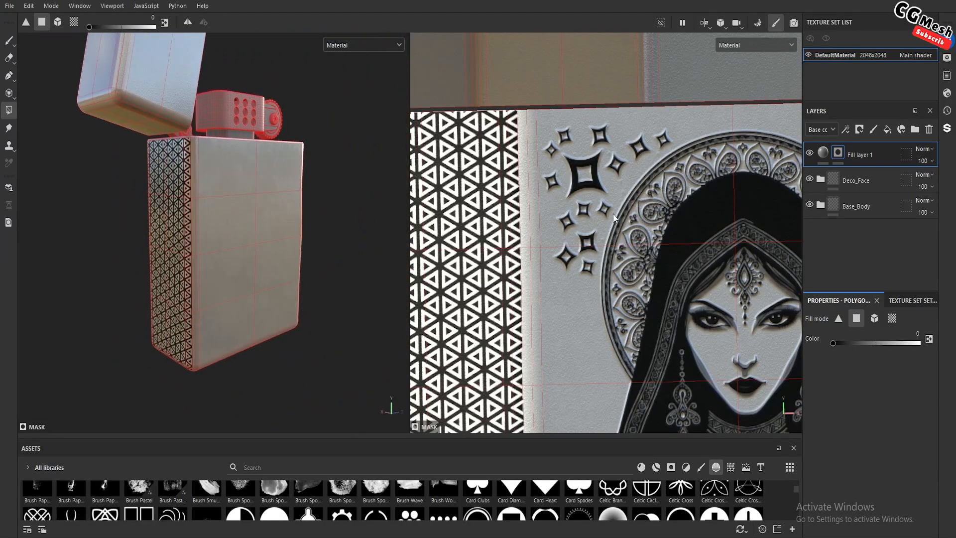
Rename the triangle pattern's fill layer as Sides and check its visibility
left_click(863, 156)
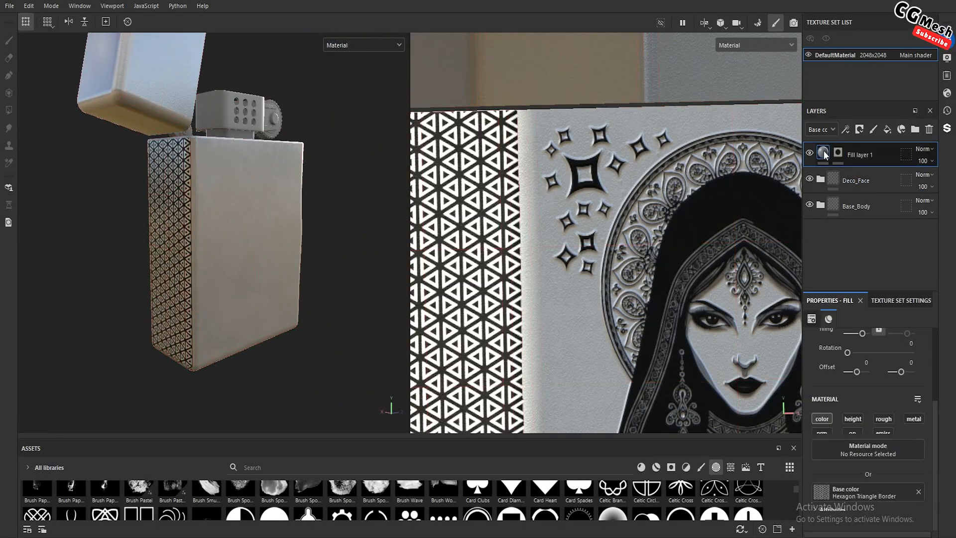
double_click(865, 156)
type("Sl")
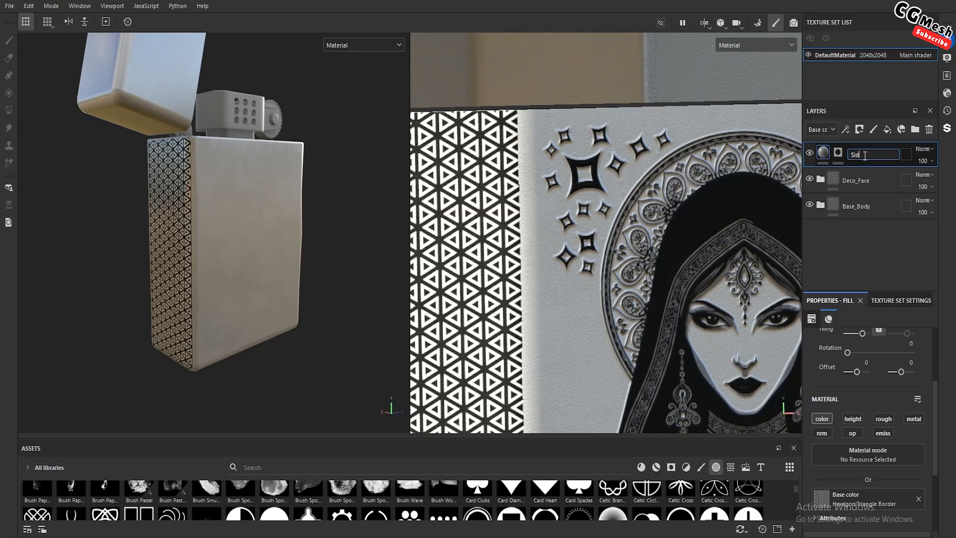
type("des")
key("Return")
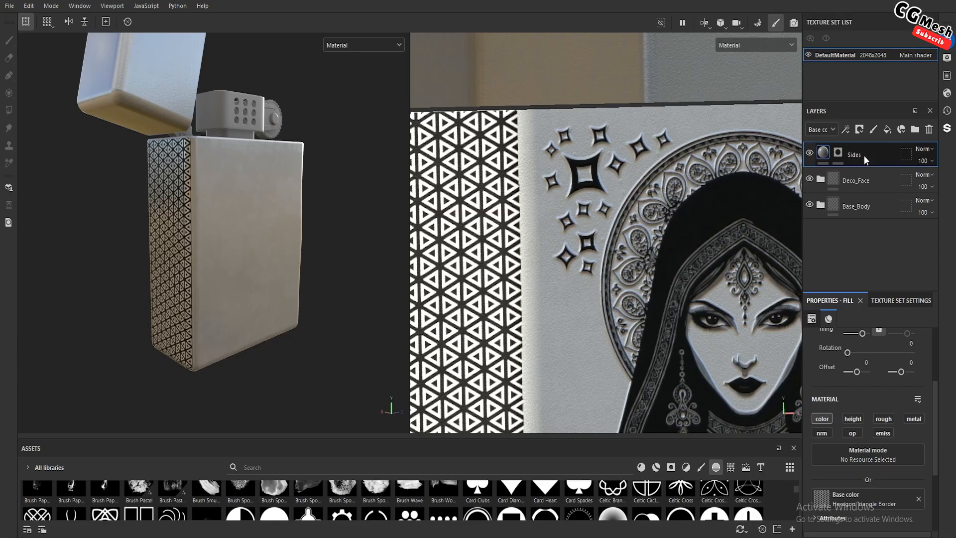
left_click(810, 153)
left_click(809, 153)
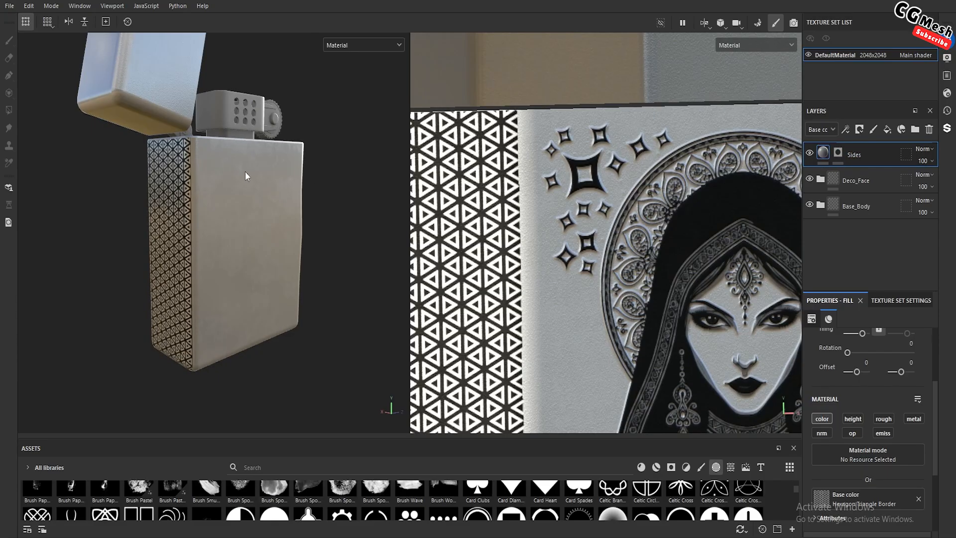
Add a new fill layer above the Sides layer for the lighter's blank broad face
left_click_drag(246, 173, 141, 195, "alt")
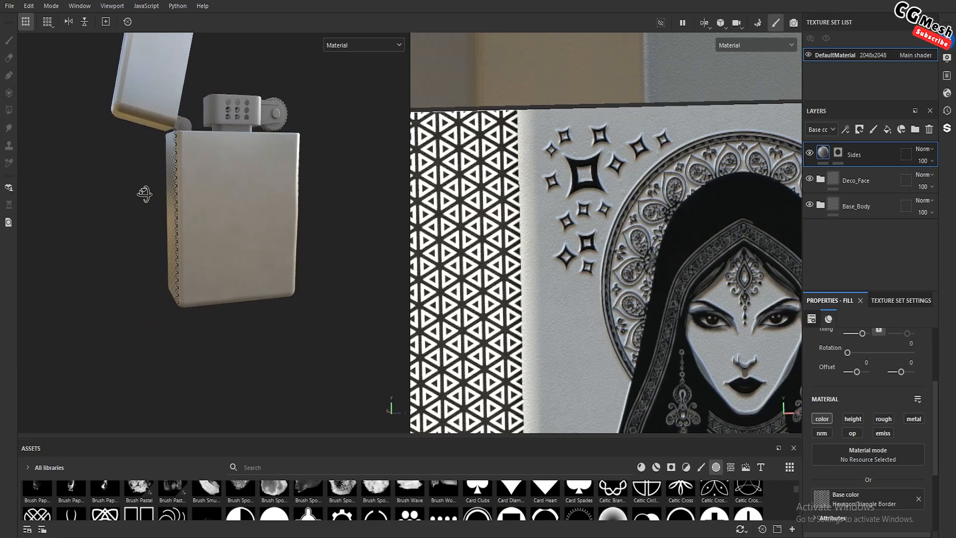
left_click(888, 130)
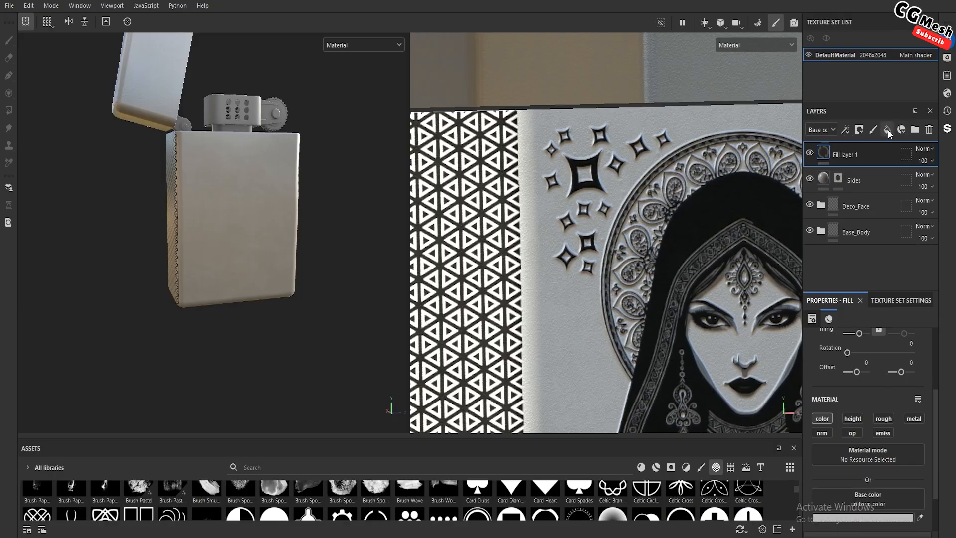
left_click_drag(258, 210, 228, 151, "alt")
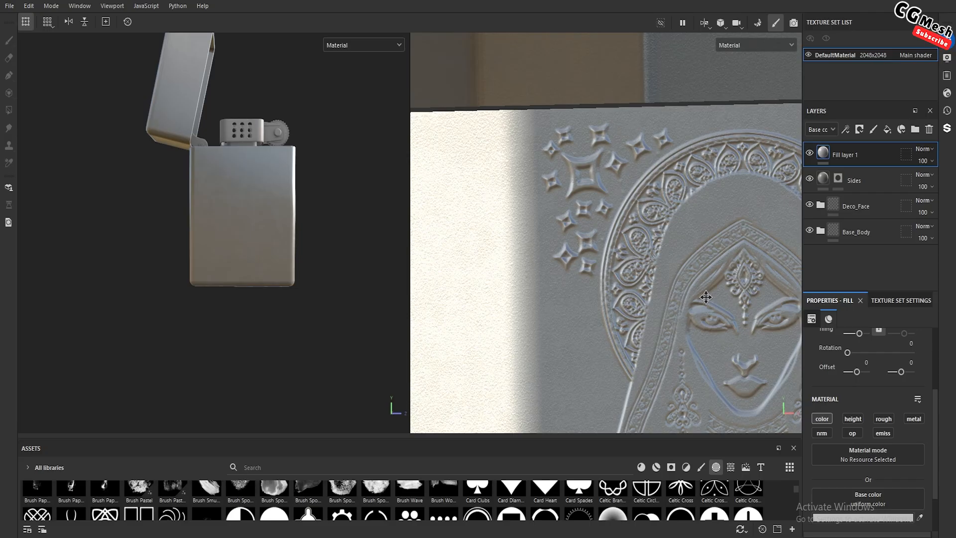
scroll(213, 194, "up", 3)
left_click_drag(213, 194, 237, 211, "alt")
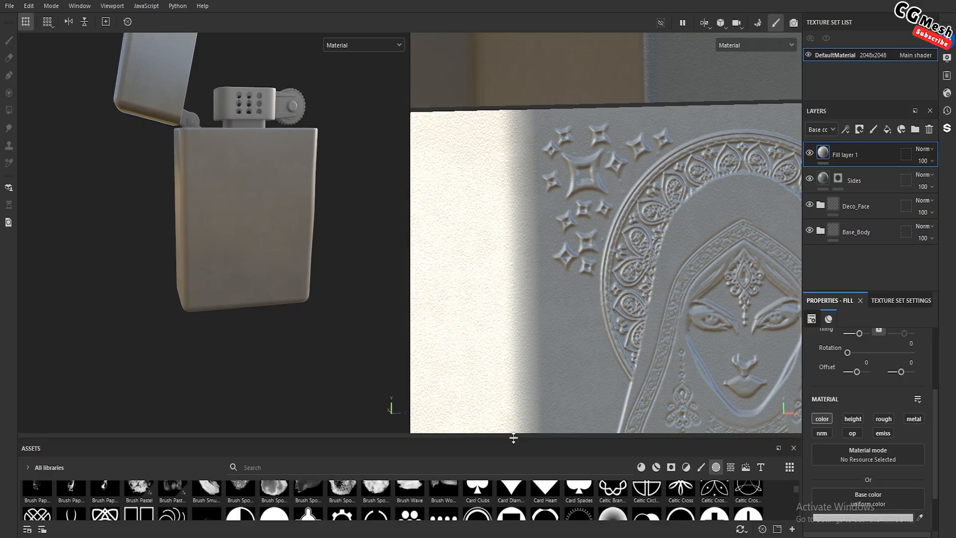
Add Cat_Colour from the lighter project's face folder to the resources for import
left_click_drag(514, 438, 514, 305)
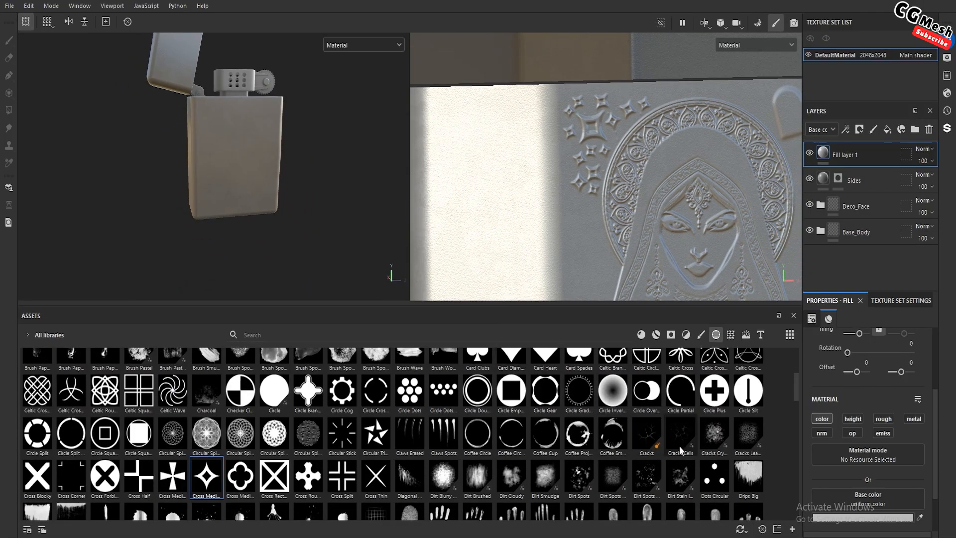
left_click(792, 530)
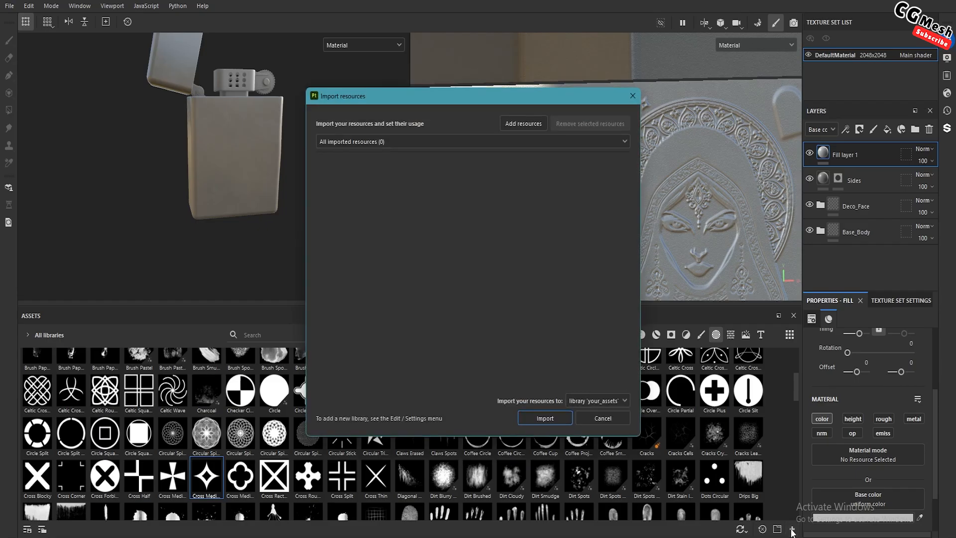
left_click(520, 124)
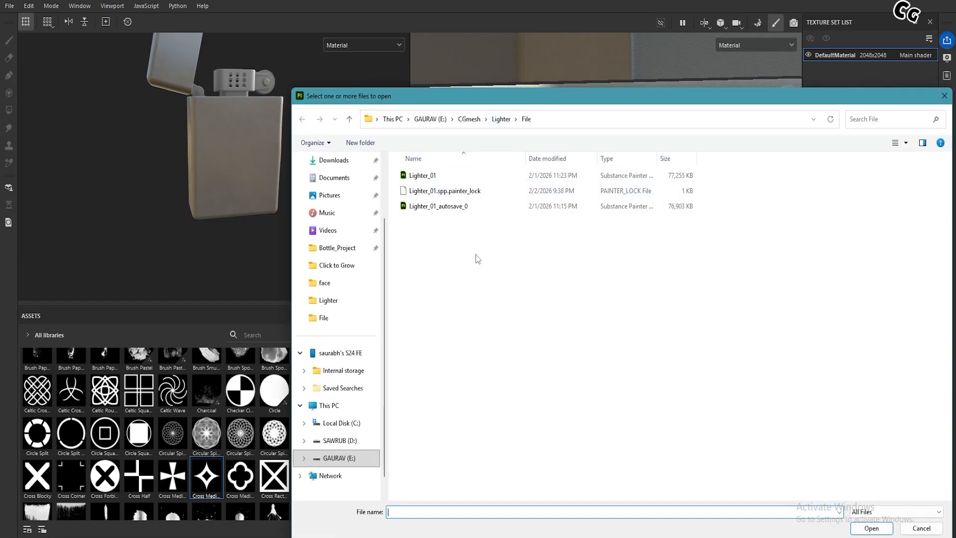
left_click(482, 290)
key("BackSpace")
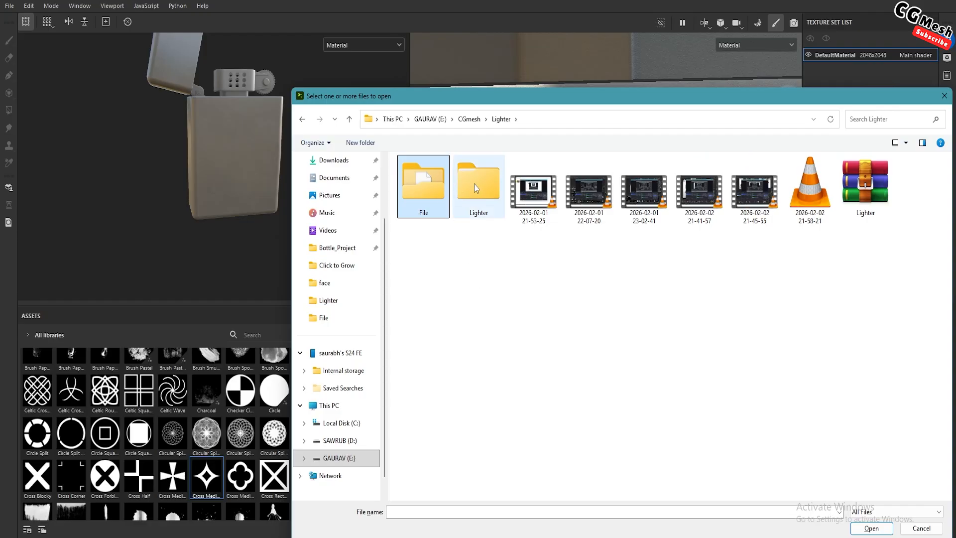
double_click(474, 184)
double_click(423, 179)
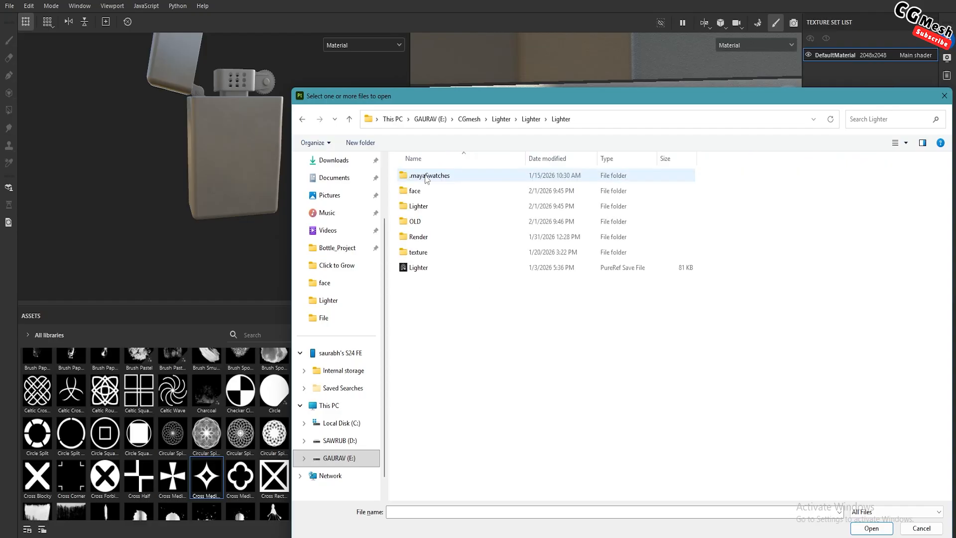
double_click(421, 190)
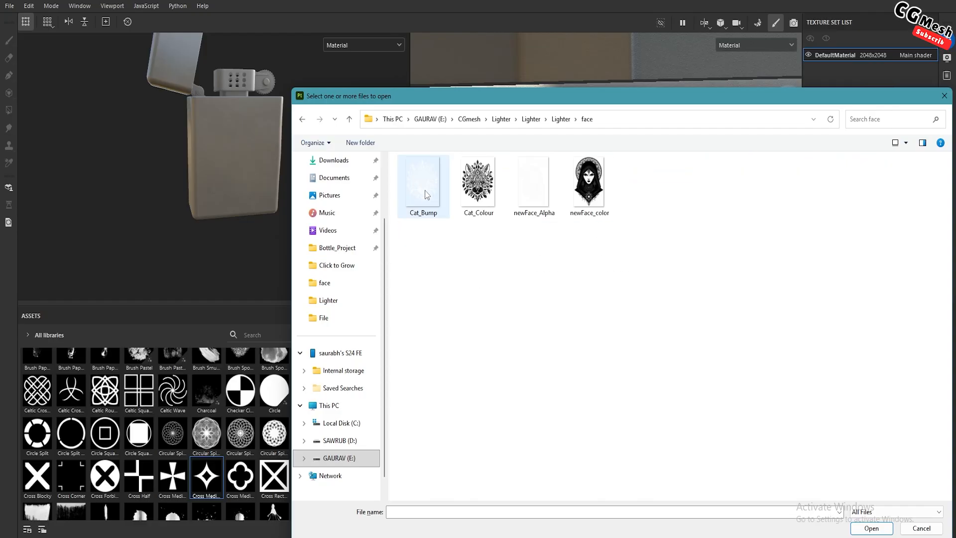
left_click(484, 190)
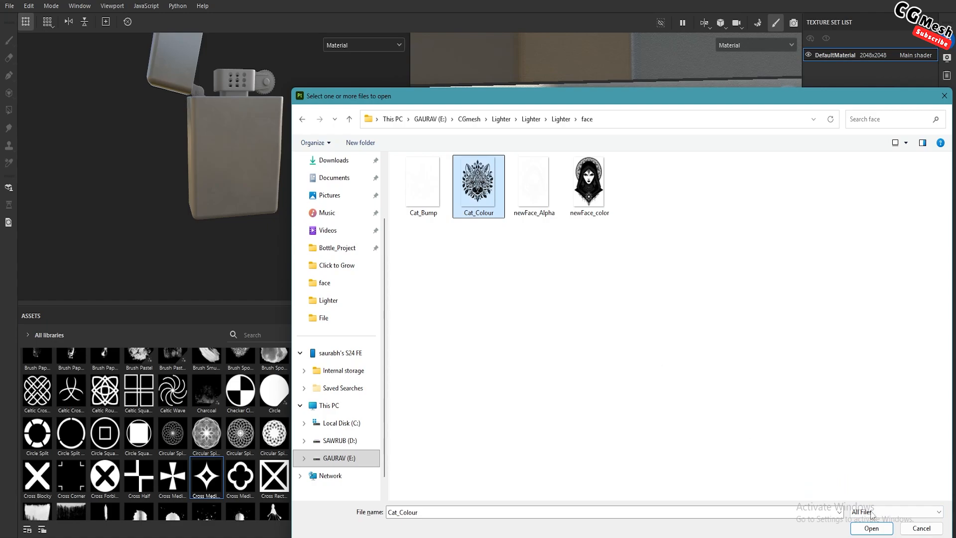
left_click(873, 529)
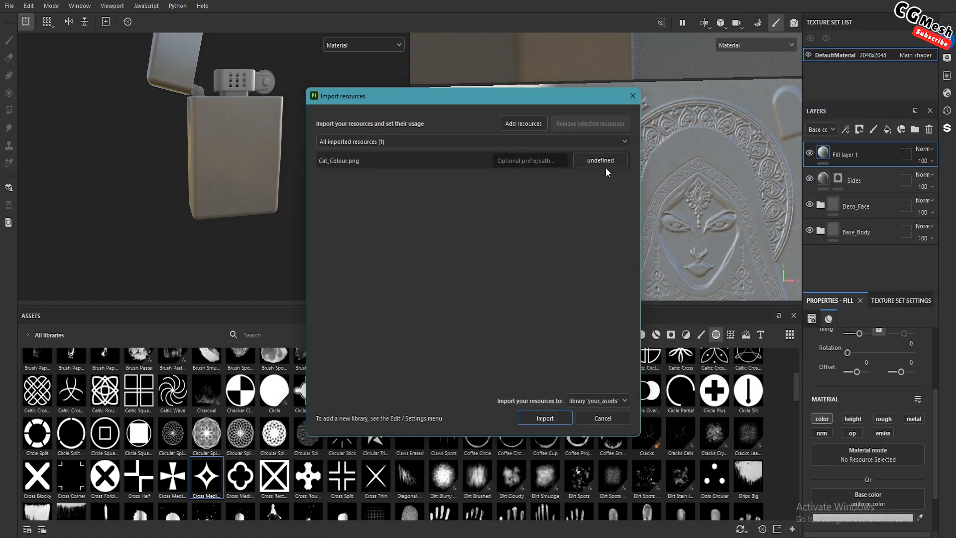
Set the usage of Cat_Colour.png to alpha and import it into the your_assets library
left_click(605, 162)
left_click(617, 171)
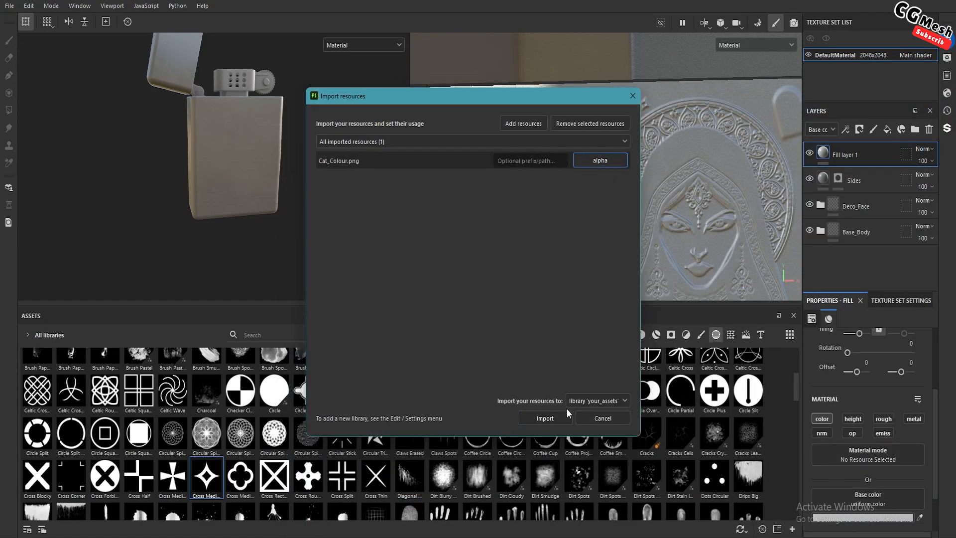
left_click(548, 418)
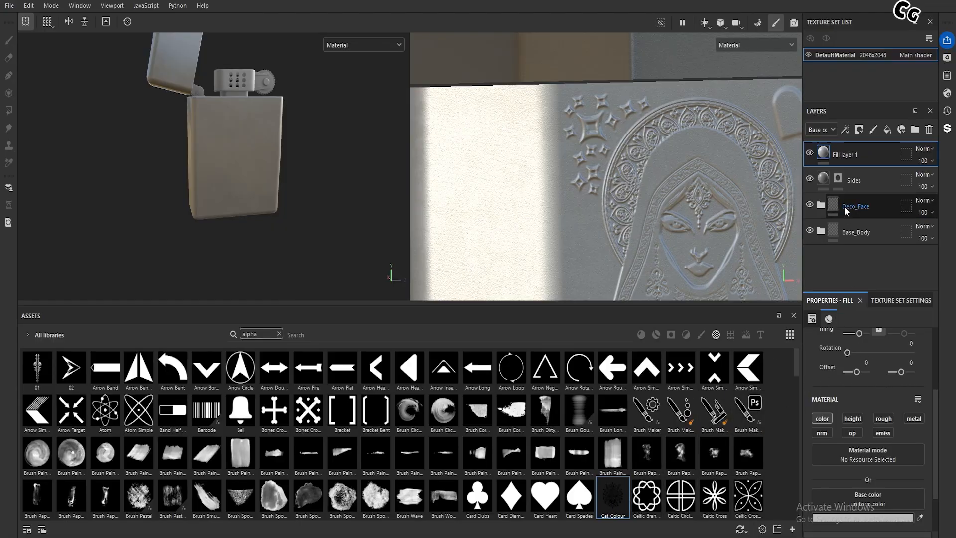
Assign the Cat_Colour image as the base color of the new fill layer
left_click_drag(614, 494, 884, 498)
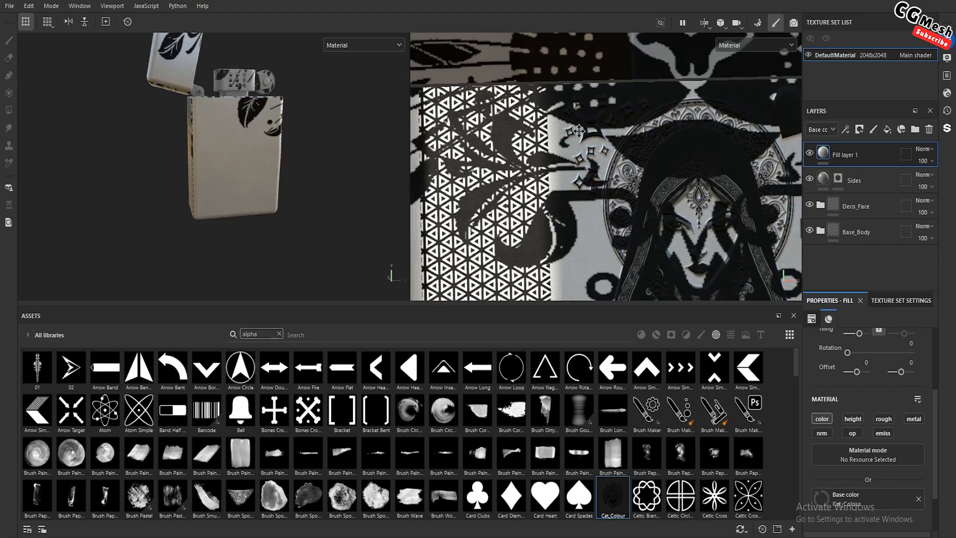
scroll(575, 137, "down", 5)
scroll(574, 137, "down", 6)
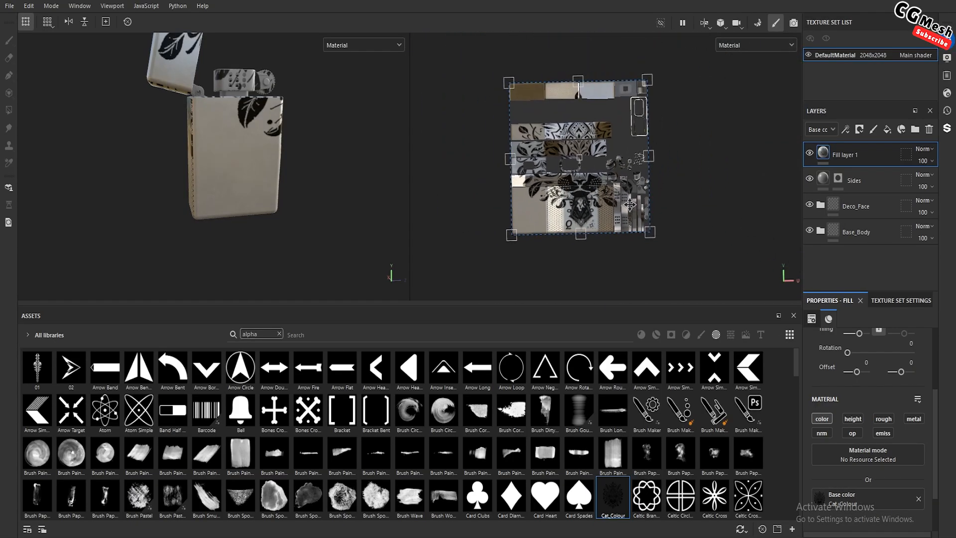
Scale the cat image's UV projection down over the lighter's blank face in the lower corner of the UV layout
left_click_drag(630, 205, 617, 213)
key("ctrl+z")
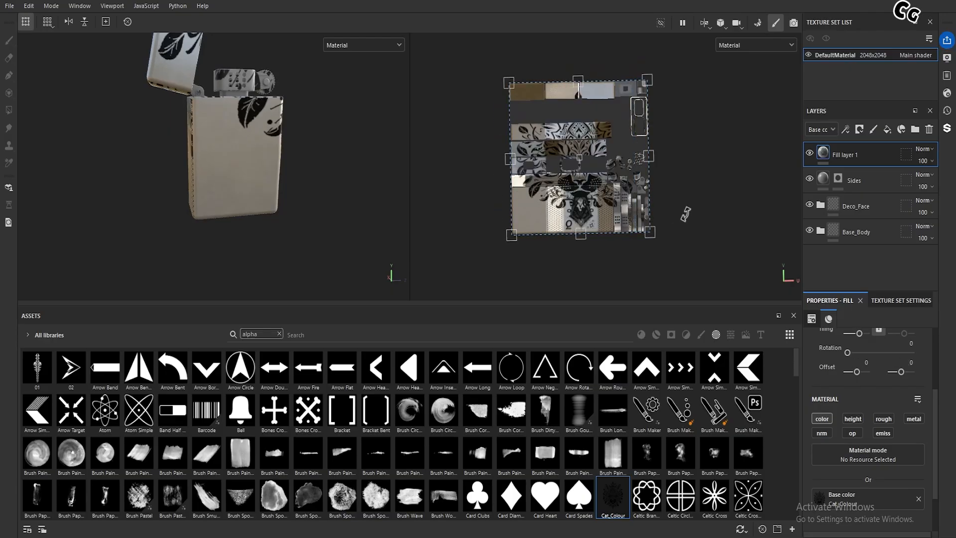
left_click_drag(706, 209, 702, 182, "alt")
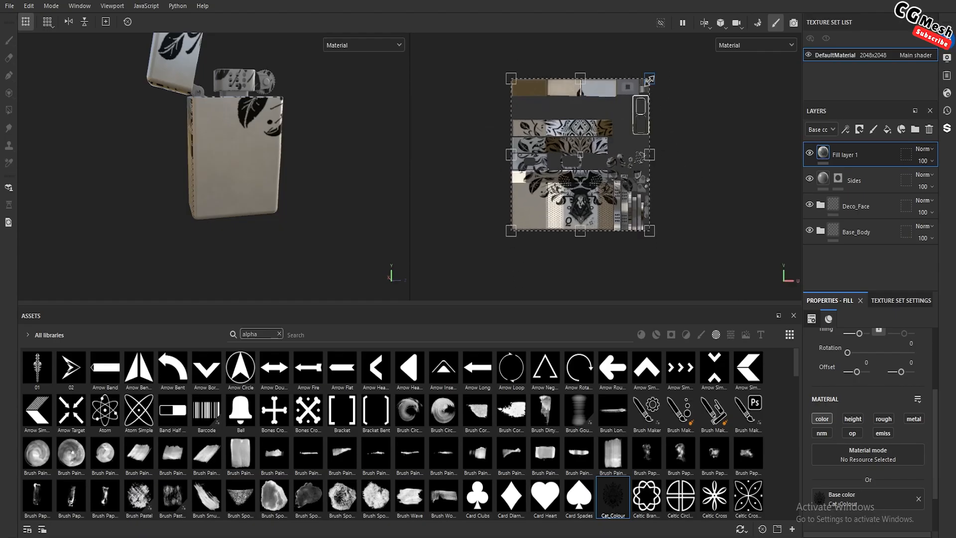
left_click_drag(649, 79, 558, 190)
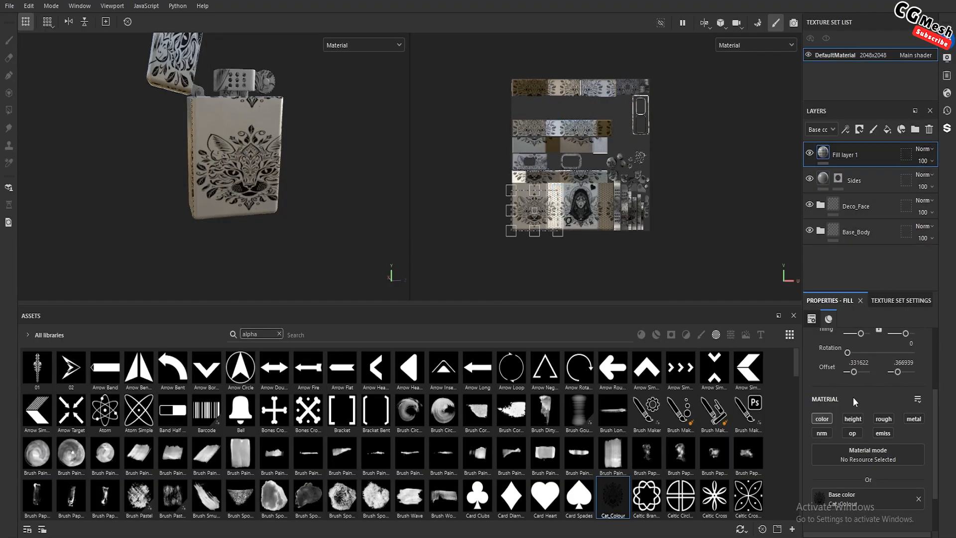
Set the cat fill layer's UV Wrap to None so the image is not repeated
scroll(855, 401, "up", 3)
left_click(867, 394)
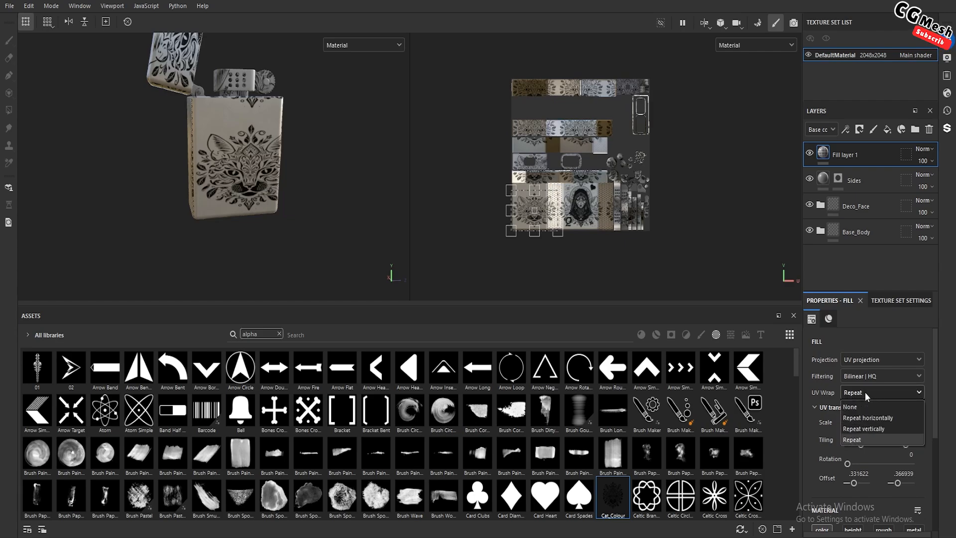
left_click(862, 408)
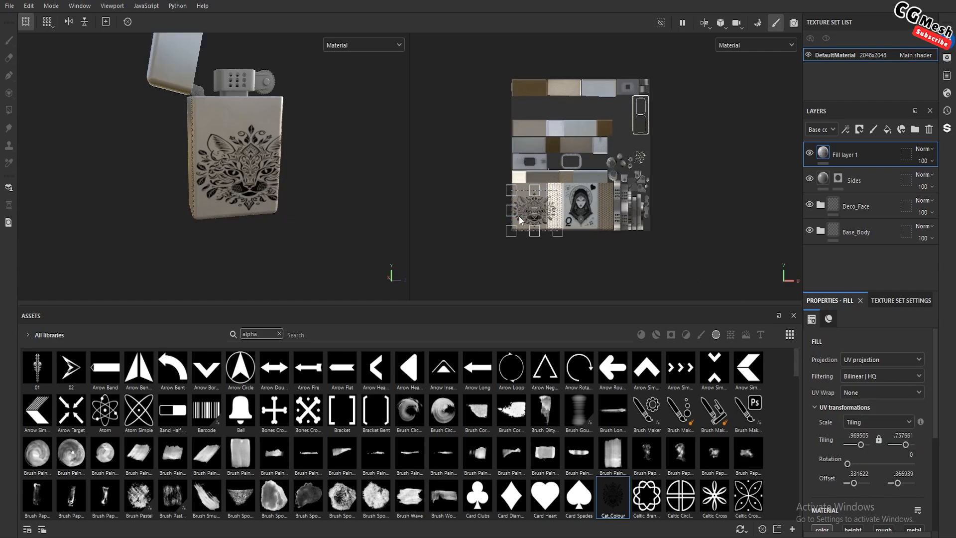
scroll(520, 220, "up", 10)
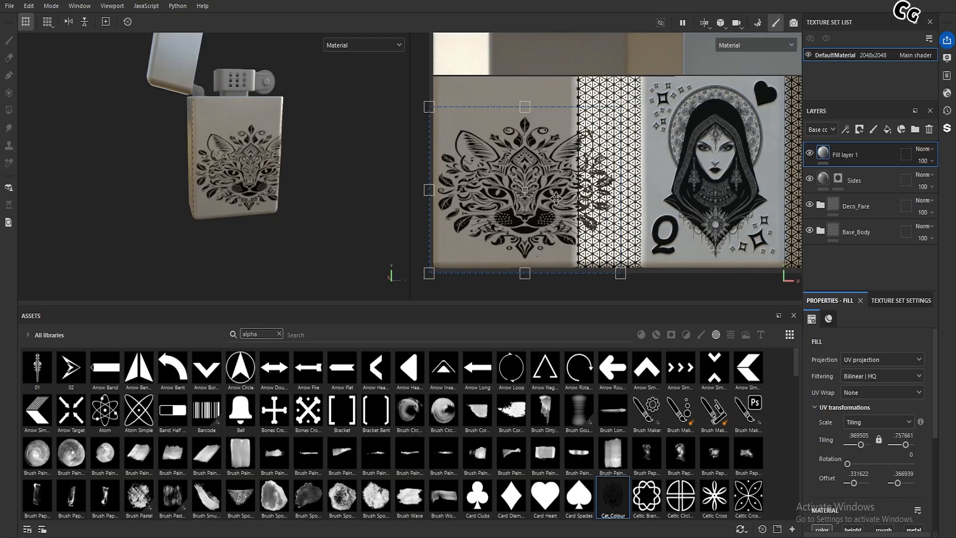
middle_click_drag(543, 182, 577, 184)
scroll(239, 181, "up", 5)
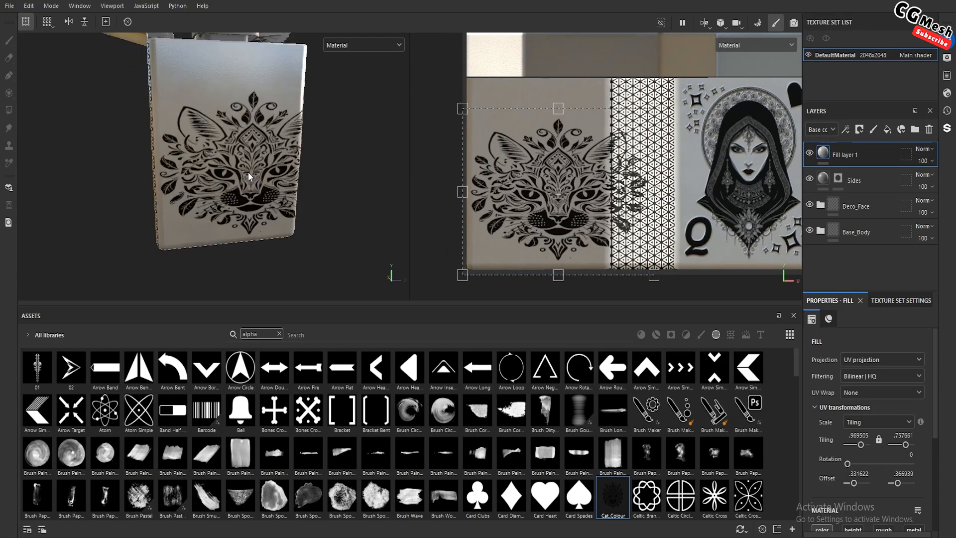
Resize the cat image's UV projection to fit inside the lighter's blank face with an even margin, clear of the patterned side strip
left_click_drag(250, 178, 226, 193, "alt")
scroll(225, 195, "up", 3)
scroll(226, 194, "down", 4)
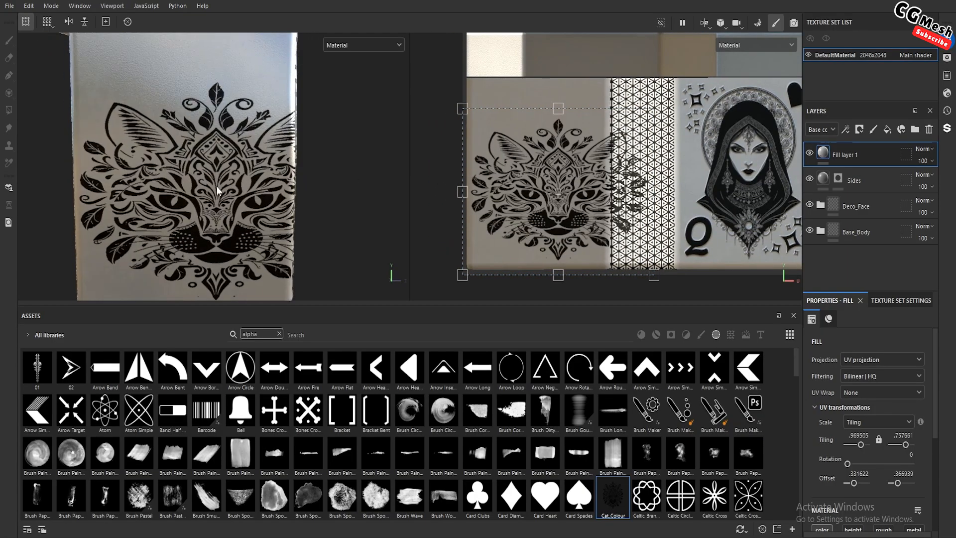
left_click_drag(560, 110, 558, 77)
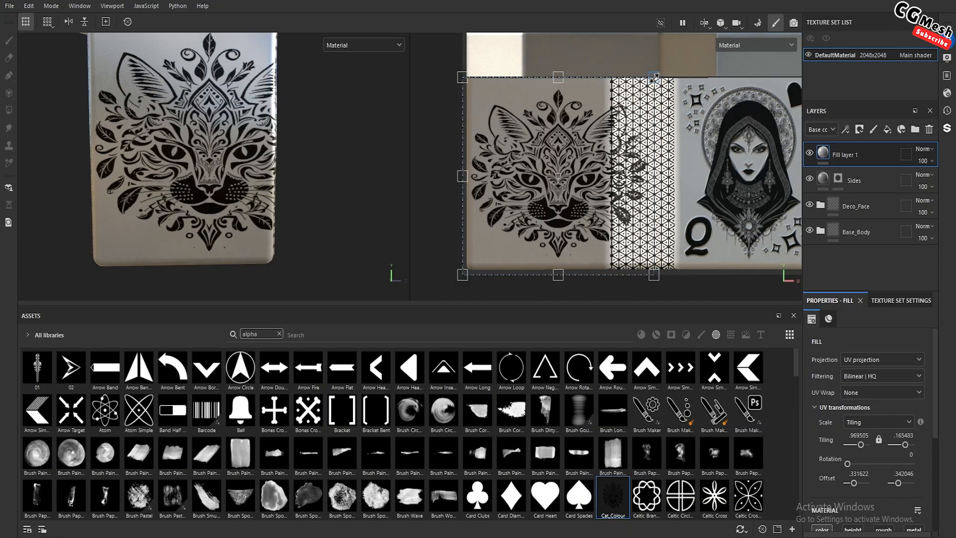
left_click_drag(654, 77, 611, 87)
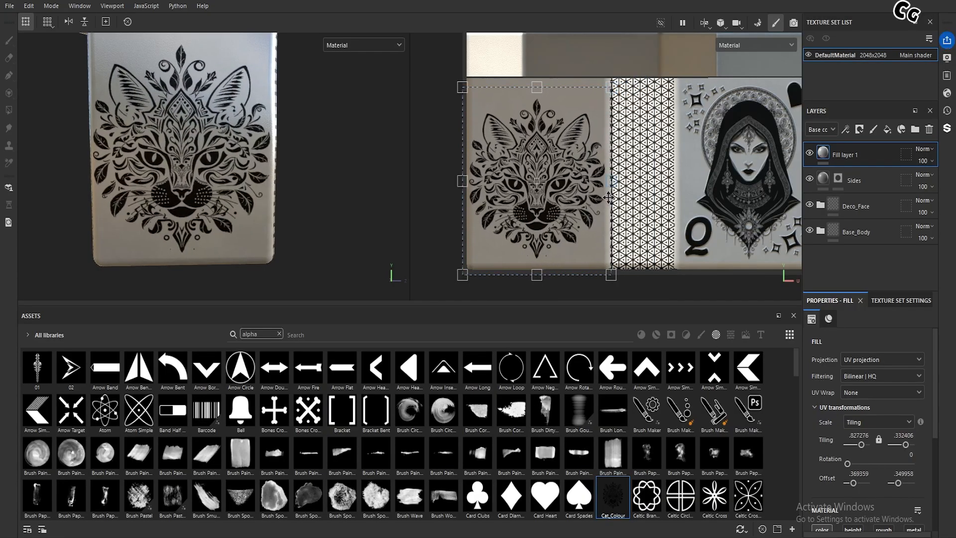
left_click_drag(611, 274, 583, 199)
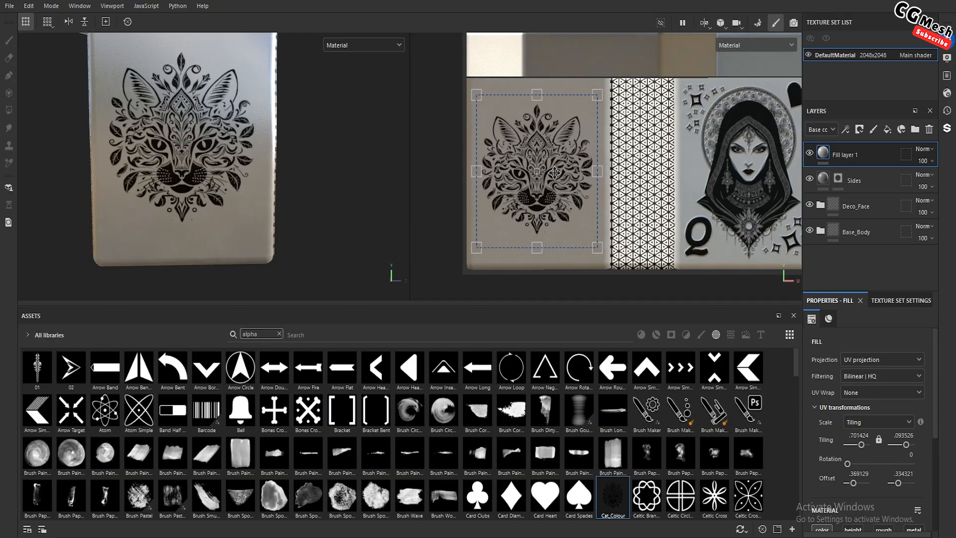
Enlarge the cat projection slightly and nudge it to the horizontal centre of the lighter's face
left_click_drag(271, 178, 271, 195, "alt")
scroll(271, 195, "down", 1)
right_click_drag(268, 210, 290, 215, "shift")
key("shift")
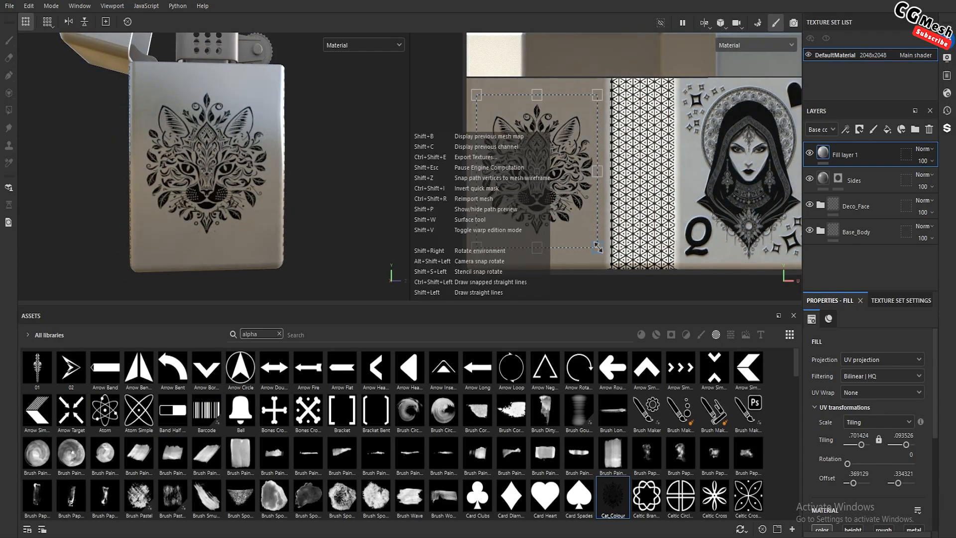
left_click_drag(598, 245, 597, 249)
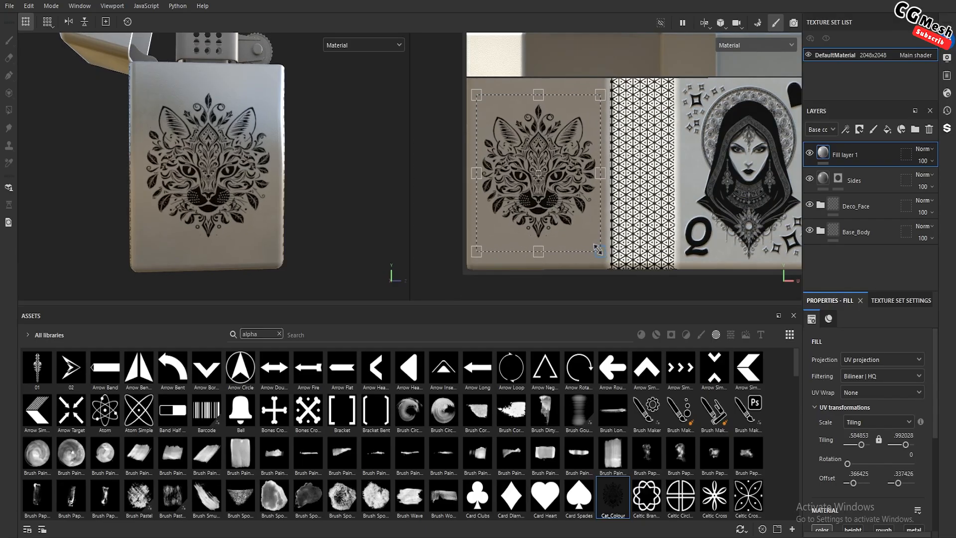
left_click_drag(565, 181, 563, 180)
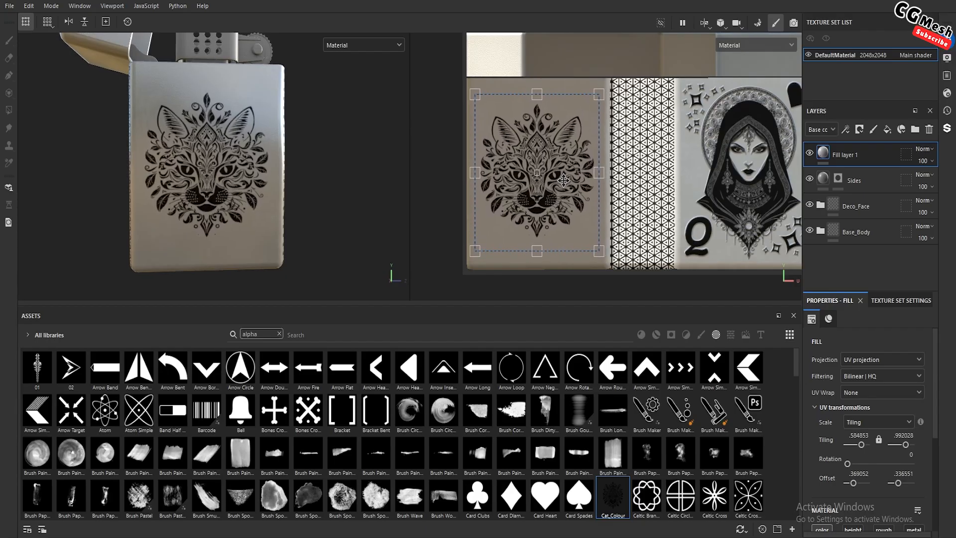
Rename the cat fill layer as Cat_Face and duplicate it
mouse_move(334, 165)
left_mouse_down("alt")
mouse_move(338, 192)
mouse_move(367, 171)
mouse_move(288, 196)
mouse_move(266, 180)
mouse_move(285, 172)
left_mouse_up("alt")
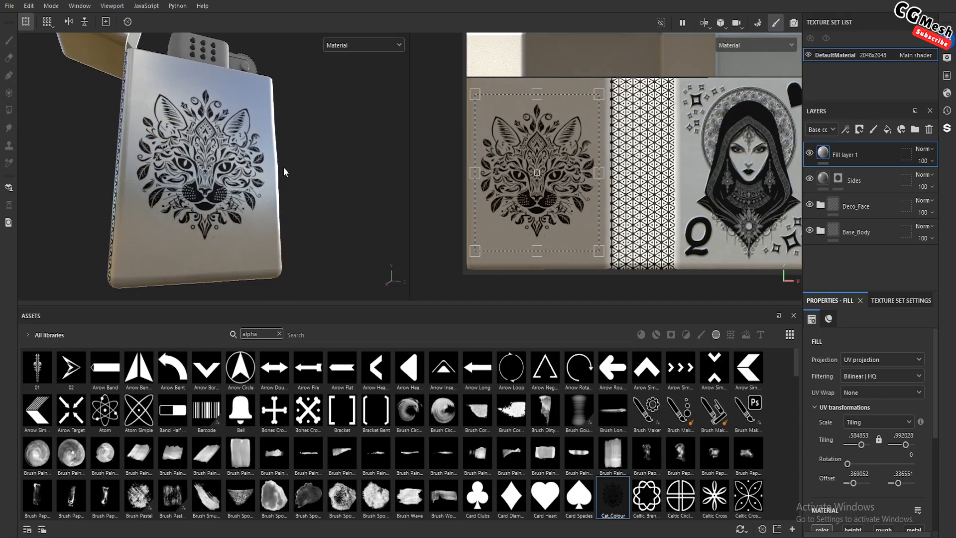
double_click(849, 156)
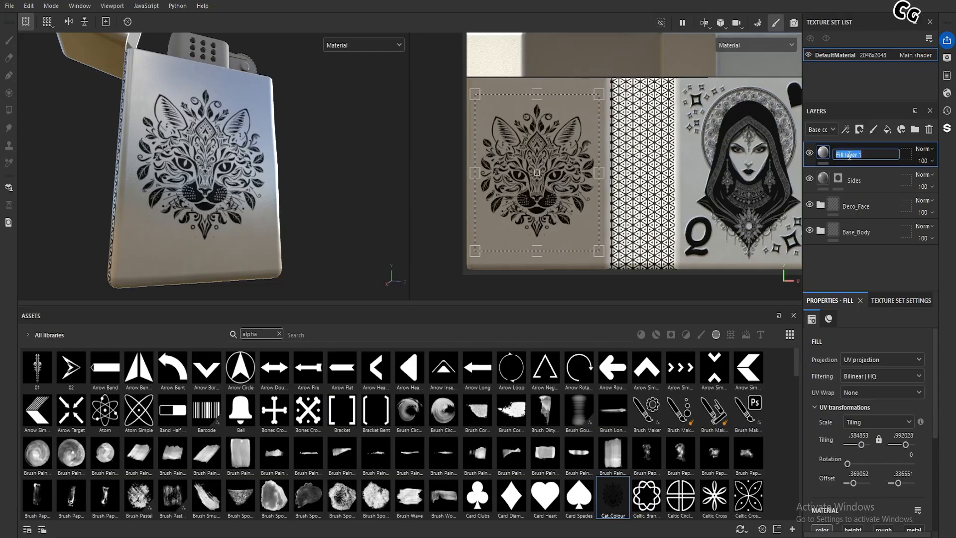
type("Cat_Face")
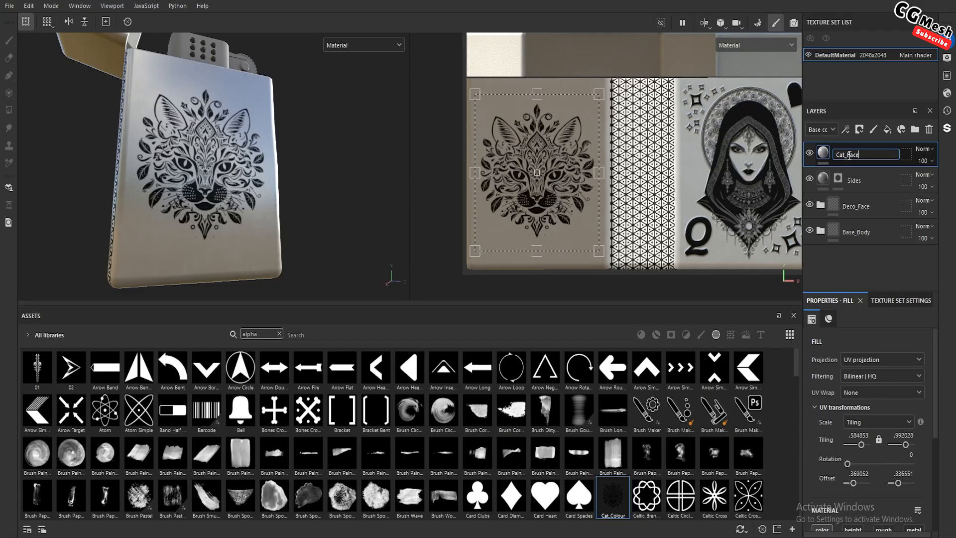
key("Return")
key("ctrl+d")
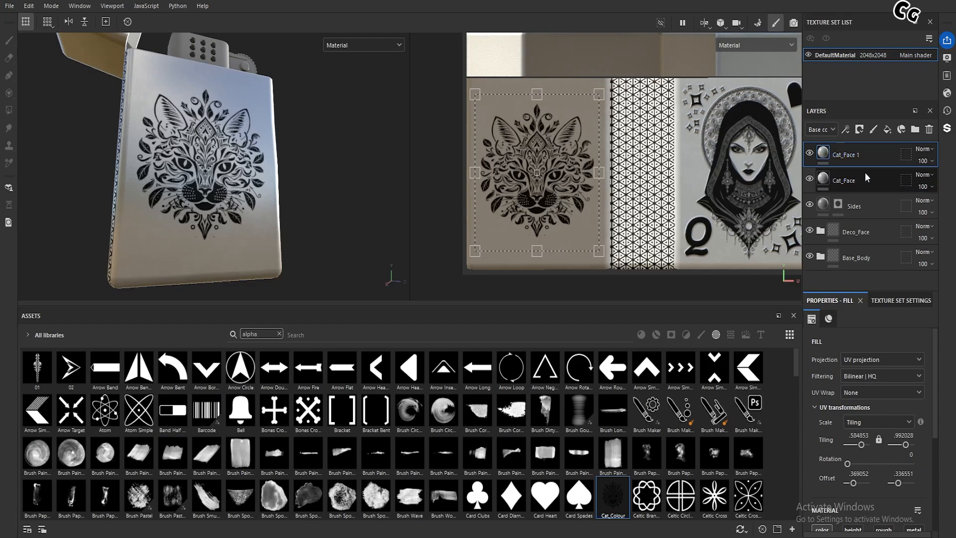
Import Cat_Bump.png with its usage set to alpha into the your_assets library
left_click(793, 531)
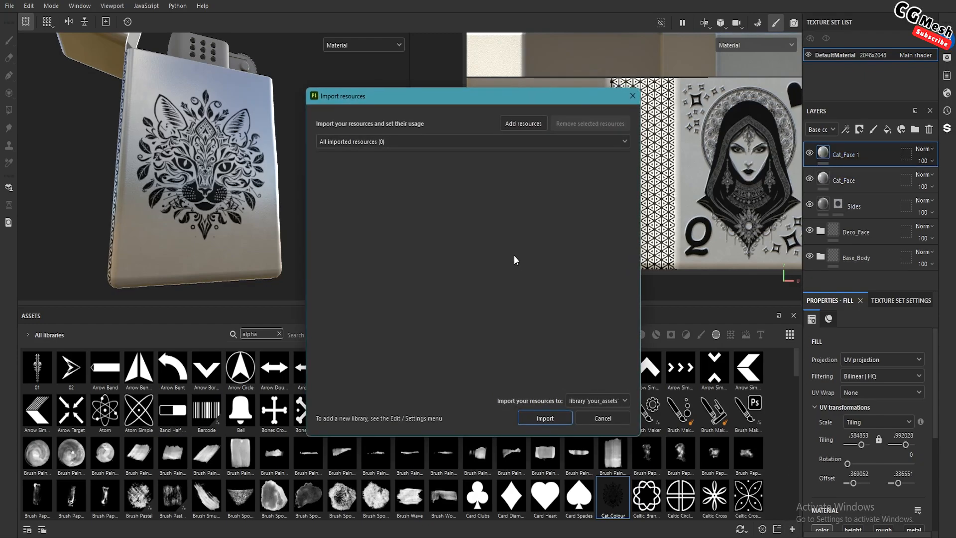
left_click(516, 127)
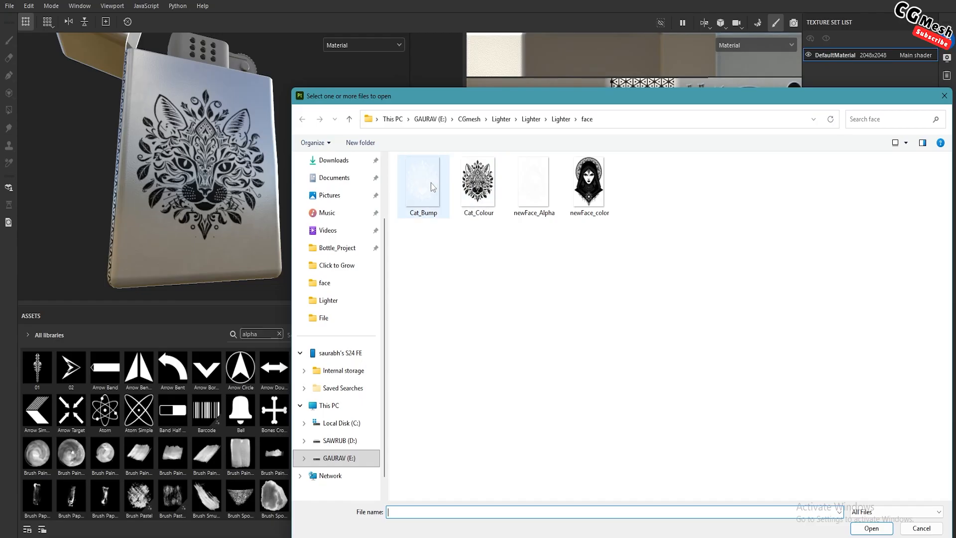
left_click(437, 189)
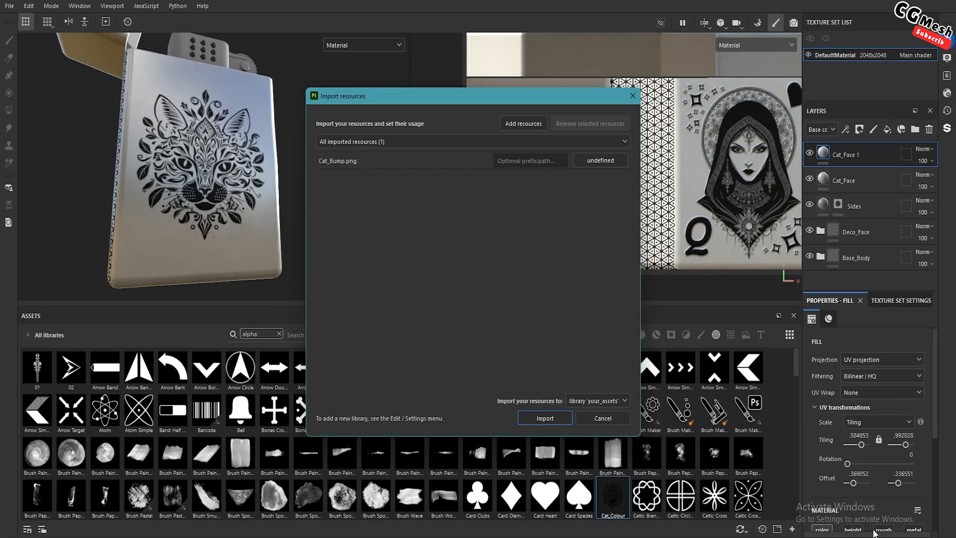
left_click(600, 161)
left_click(616, 168)
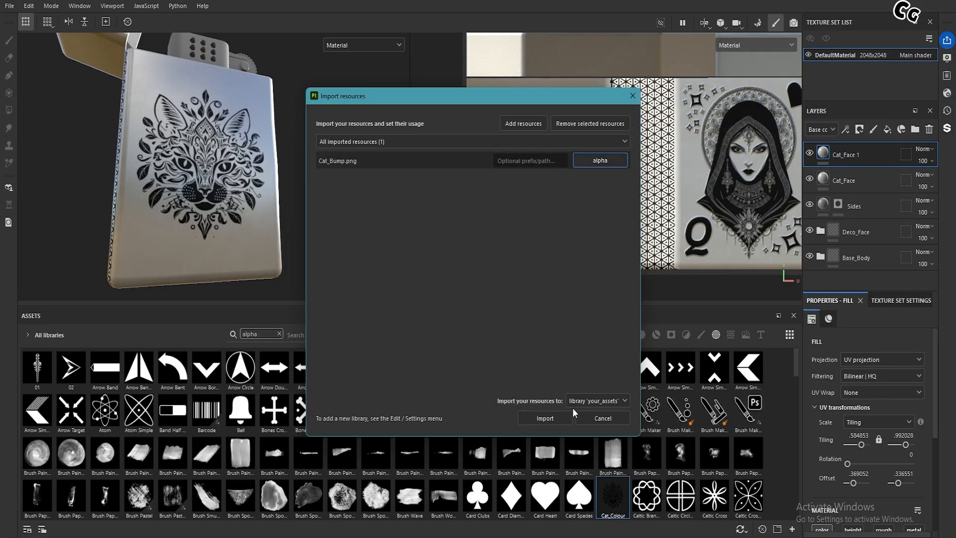
left_click(545, 418)
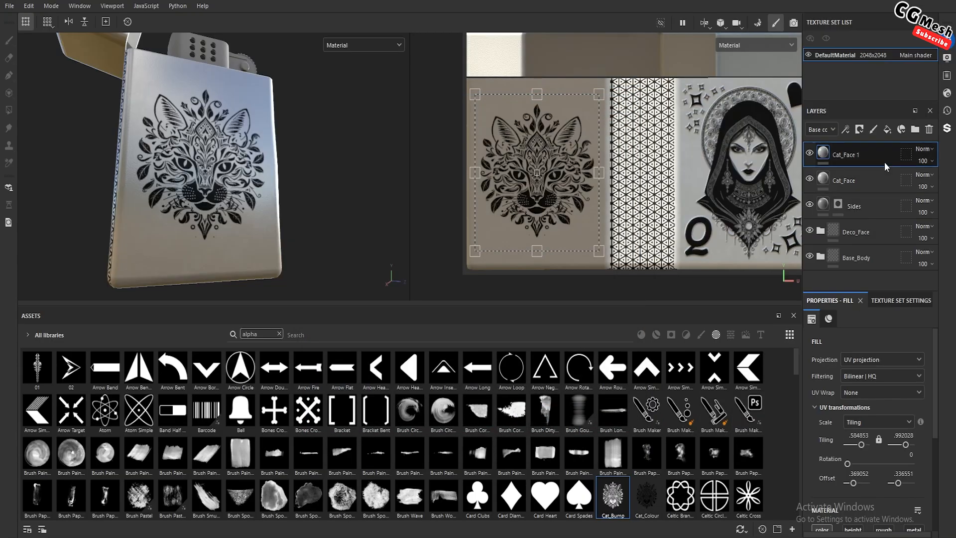
Disable the color channel of the duplicated cat layer, enable height and assign Cat_Bump as its height image
scroll(863, 433, "down", 2)
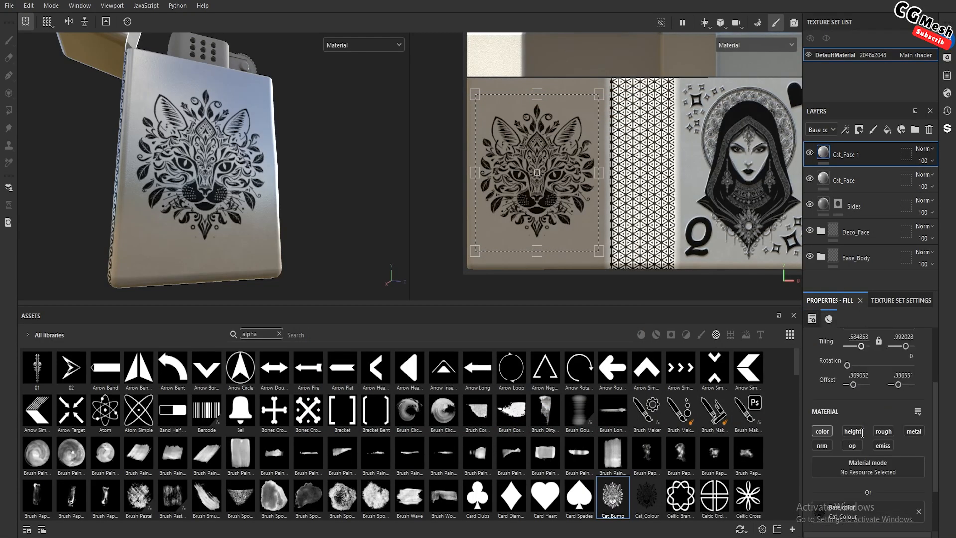
left_click(825, 431)
scroll(826, 428, "down", 2)
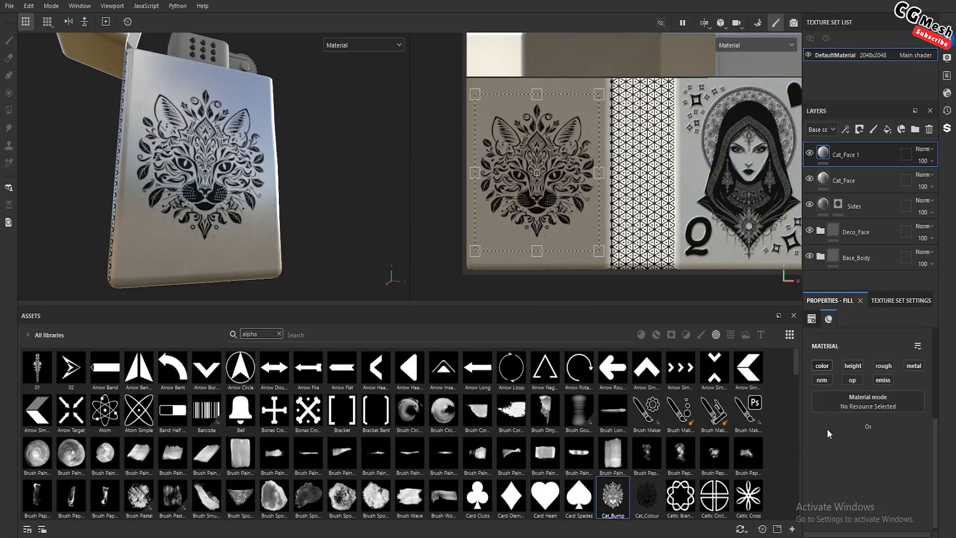
left_click(853, 365)
left_click_drag(613, 496, 835, 450)
scroll(155, 141, "up", 3)
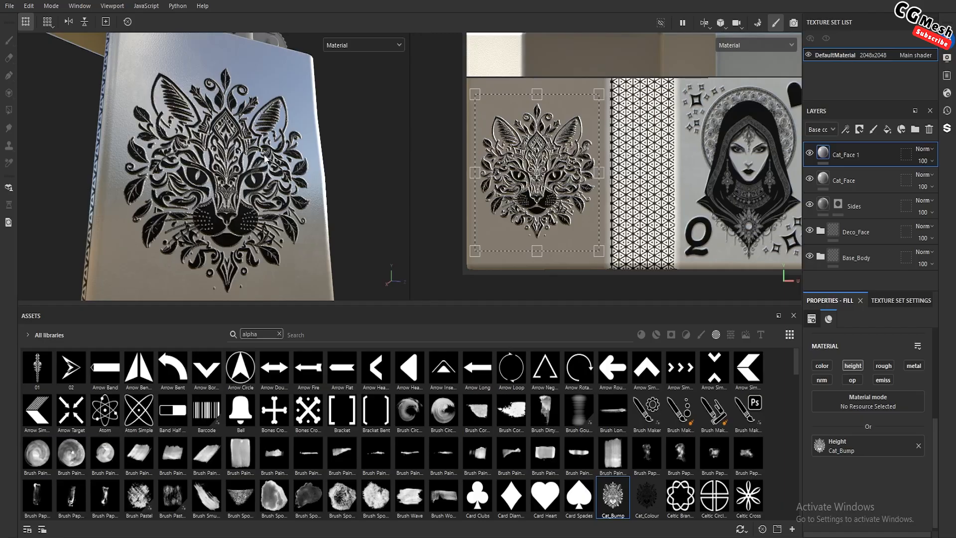
Add a Blur filter to the duplicated cat layer that carries the height image
scroll(265, 158, "up", 3)
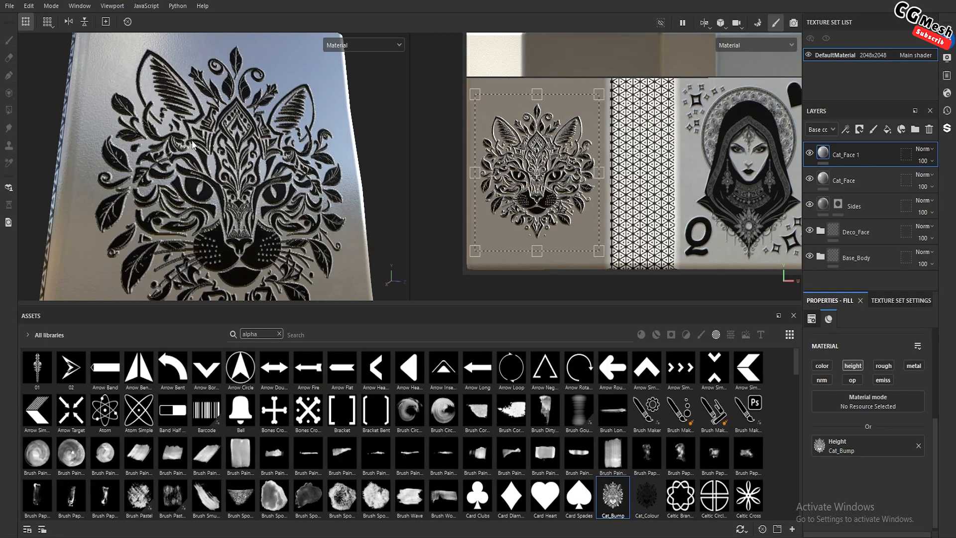
left_click_drag(237, 176, 224, 159, "alt")
scroll(223, 174, "up", 2)
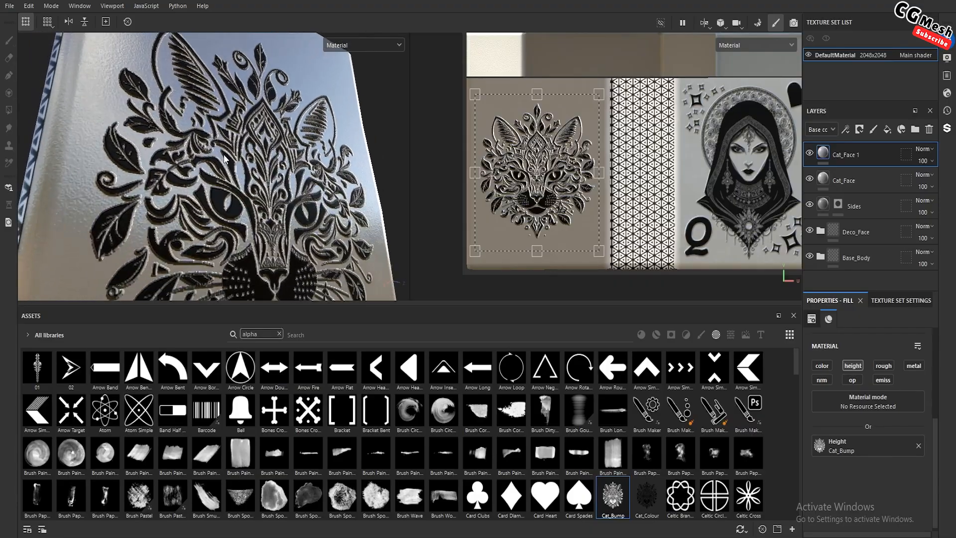
right_click(824, 156)
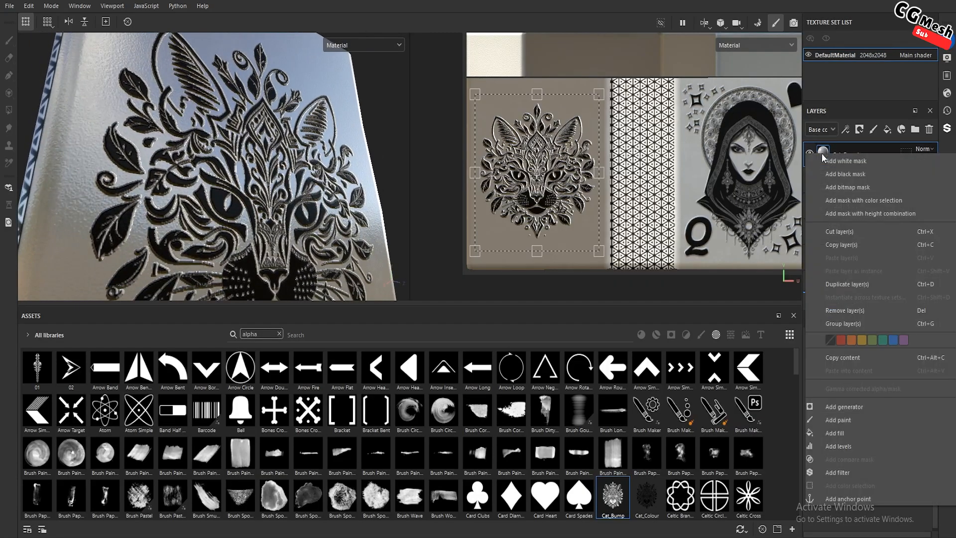
left_click(842, 472)
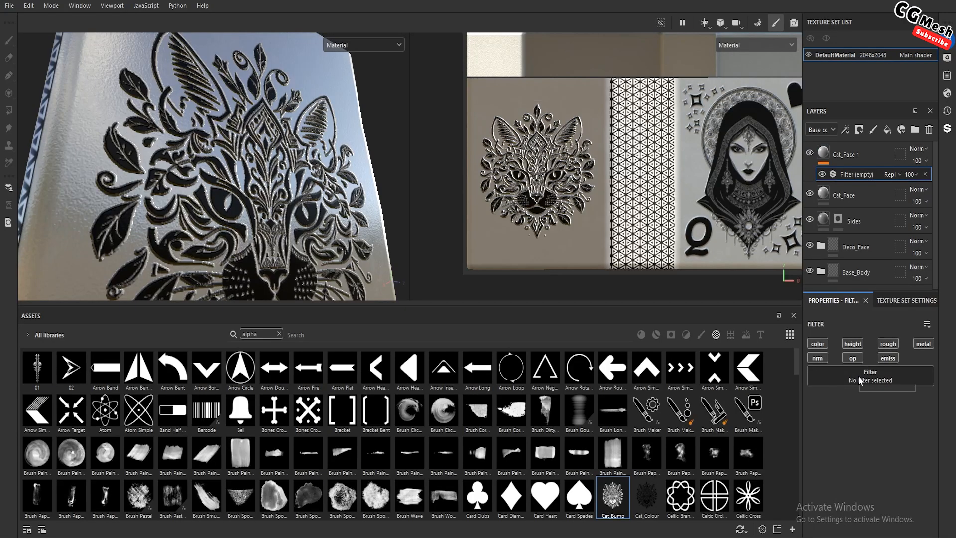
left_click(860, 381)
left_click(829, 448)
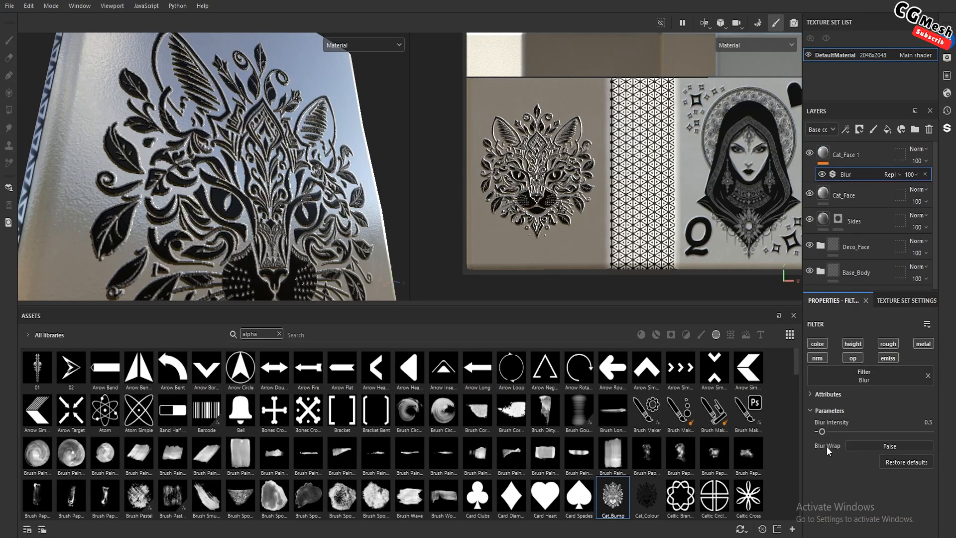
Set the Blur filter's intensity to 0.21
left_click_drag(187, 153, 228, 150, "alt")
right_click_drag(228, 155, 249, 171, "shift")
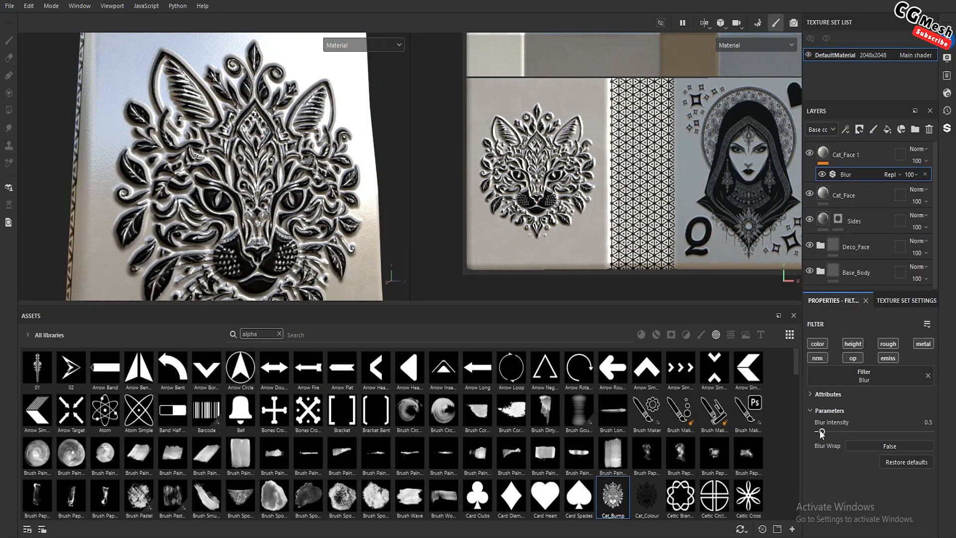
left_click_drag(822, 433, 820, 434)
Examine the softened cat relief on the lighter's face from several angles and distances
scroll(253, 225, "down", 2)
mouse_move(253, 225)
left_mouse_down("alt")
mouse_move(242, 219)
mouse_move(254, 206)
left_mouse_up("alt")
right_click_drag(254, 207, 272, 204, "shift")
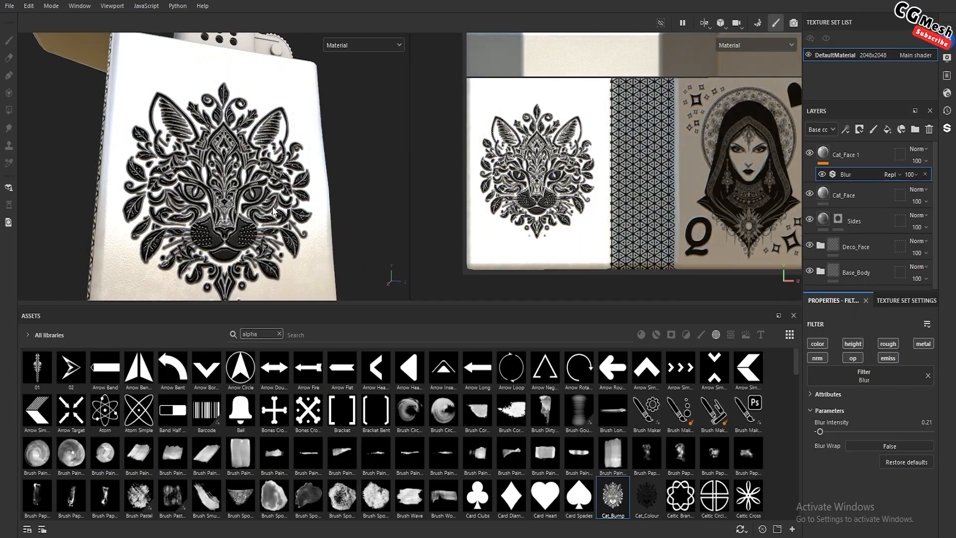
scroll(272, 204, "down", 3)
left_click_drag(272, 205, 230, 186, "alt")
scroll(249, 172, "up", 4)
scroll(287, 155, "down", 2)
scroll(249, 156, "down", 2)
scroll(240, 193, "up", 3)
scroll(212, 161, "down", 3)
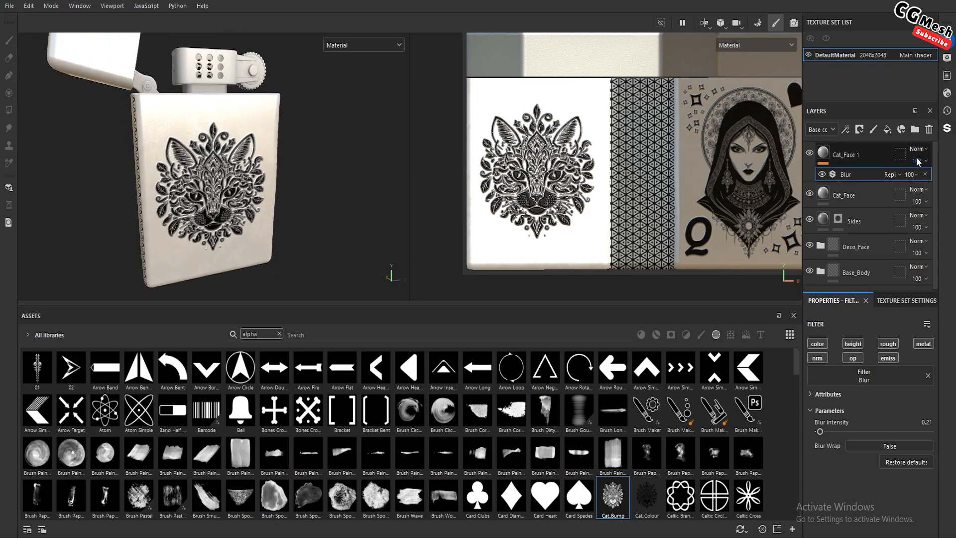
Rename the duplicated cat layer with the Blur filter as Cat_Height
left_click(872, 158)
double_click(850, 156)
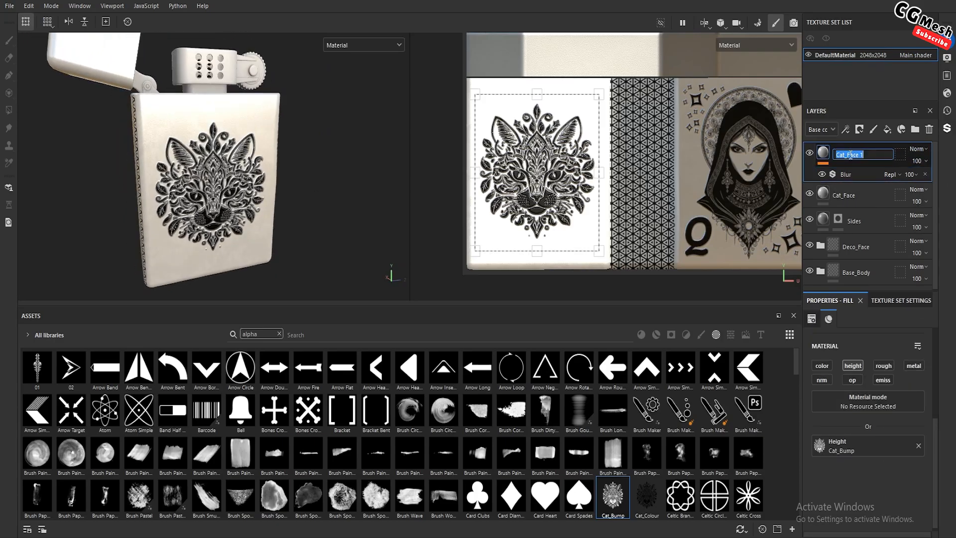
left_click(875, 154)
key("Return")
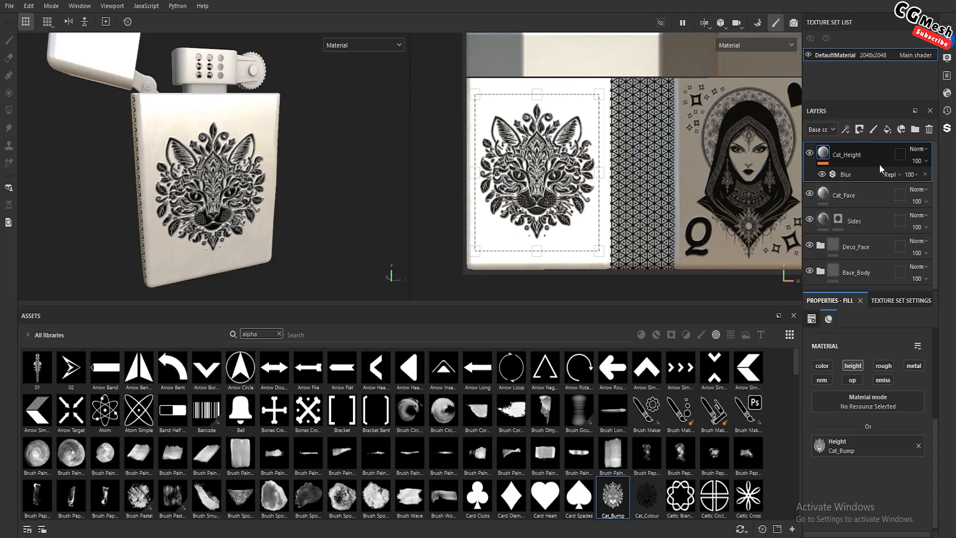
Group the Cat_Height and Cat_Face layers into a folder named Cat_Back and collapse the folder
left_click(862, 197, "ctrl")
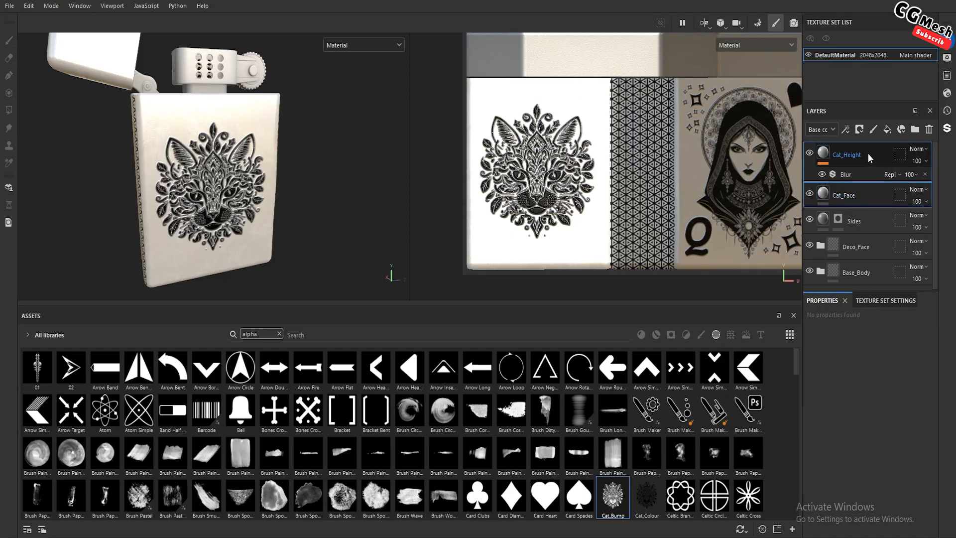
key("ctrl+g")
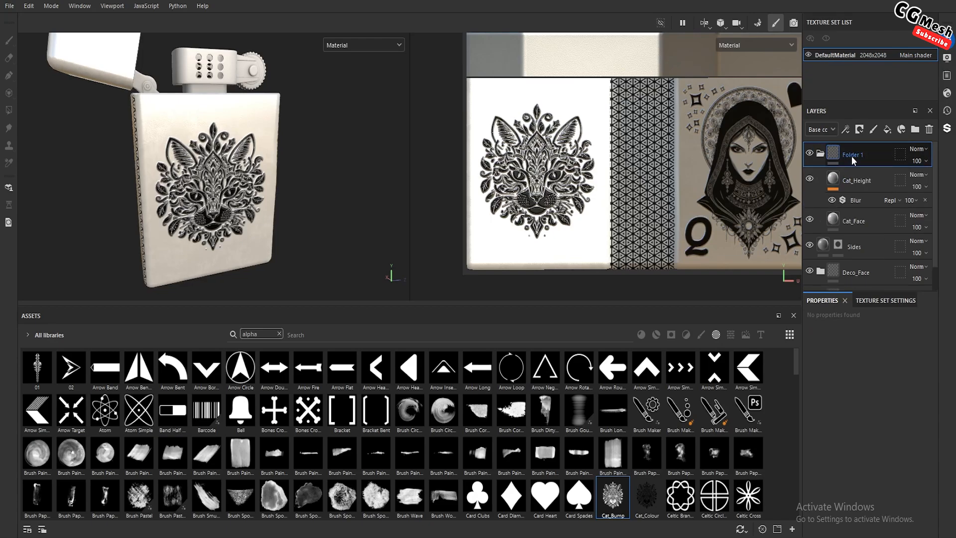
double_click(852, 155)
key("BackSpace")
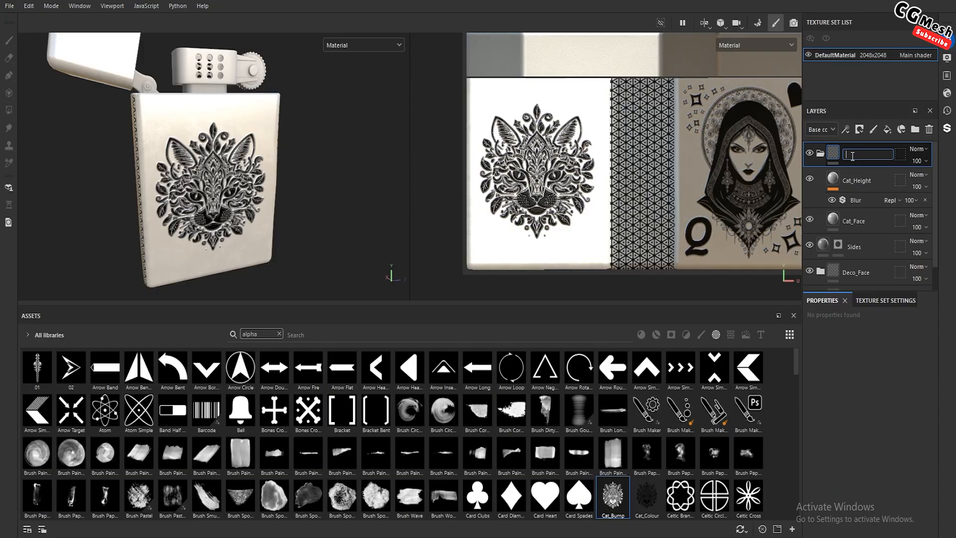
type("Cat_Back")
key("Return")
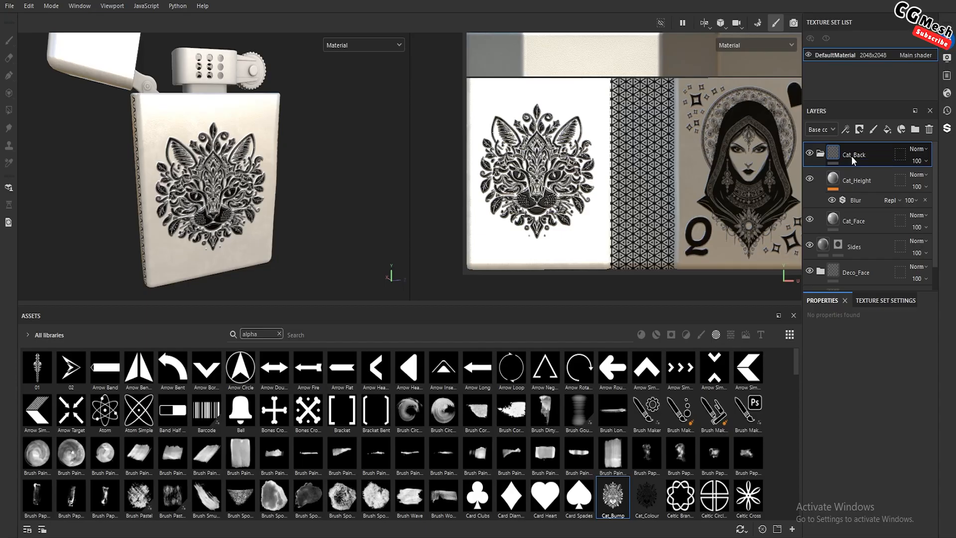
left_click(822, 154)
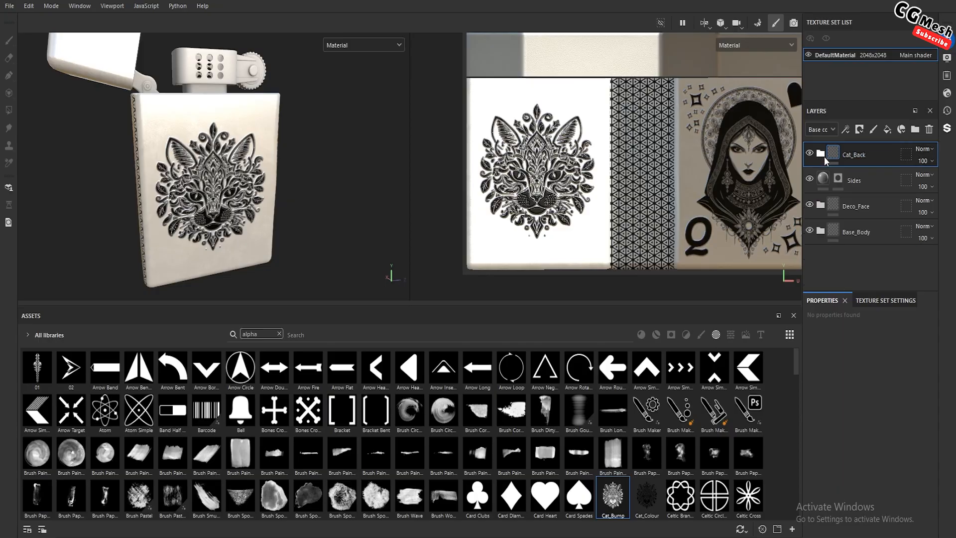
scroll(254, 154, "up", 2)
left_click_drag(254, 155, 179, 116, "alt")
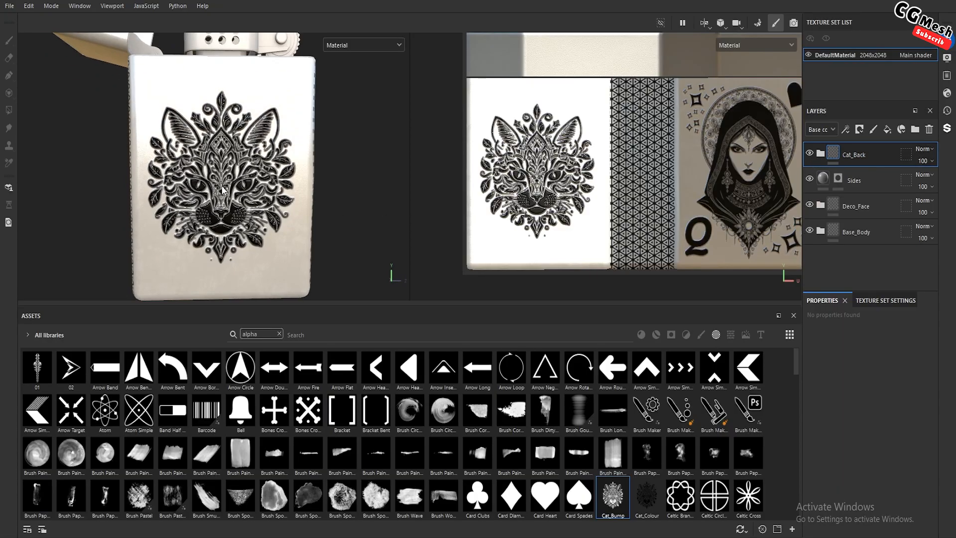
Add a color-only fill layer above Cat_Height in the Cat_Back folder and give it a black mask
scroll(178, 115, "down", 2)
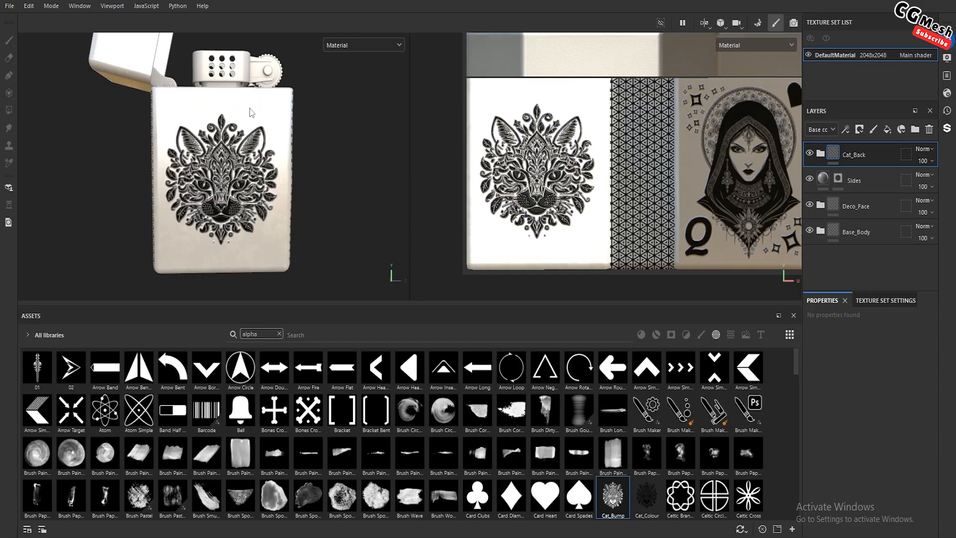
left_click_drag(213, 232, 222, 202, "alt")
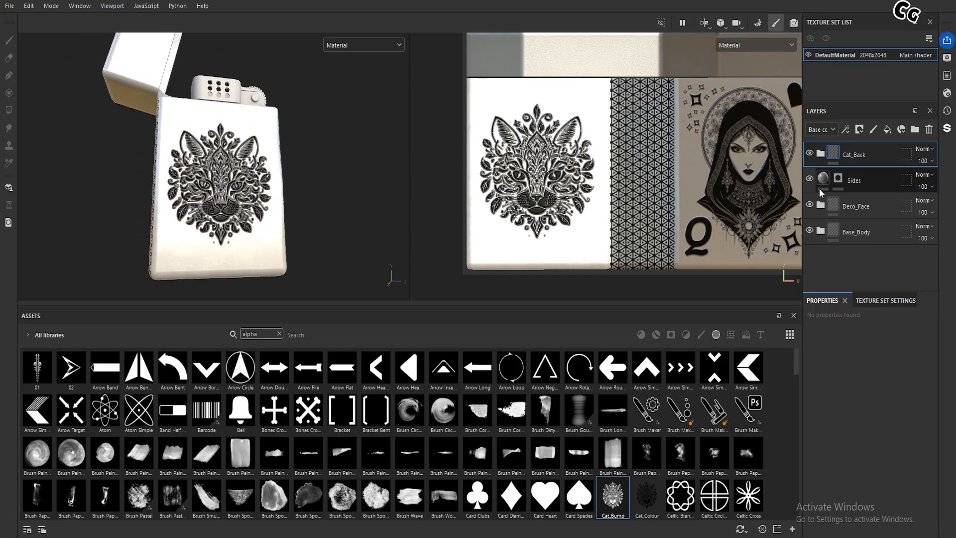
left_click(822, 154)
left_click(862, 182)
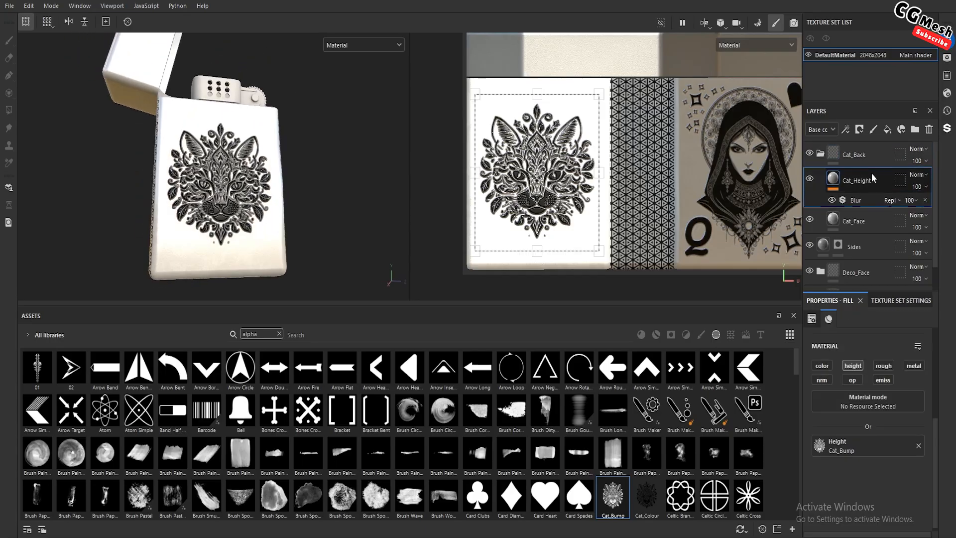
left_click(887, 130)
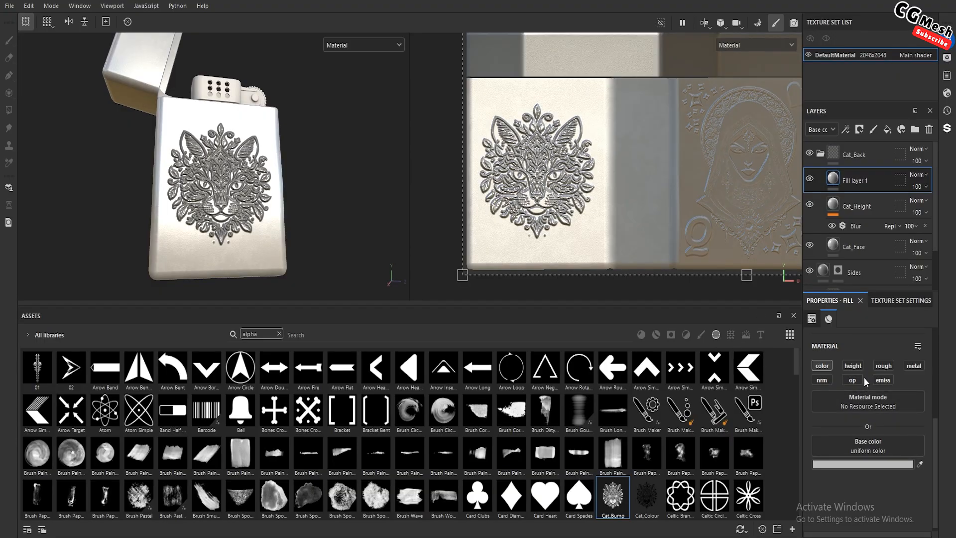
right_click(848, 181)
left_click(854, 201)
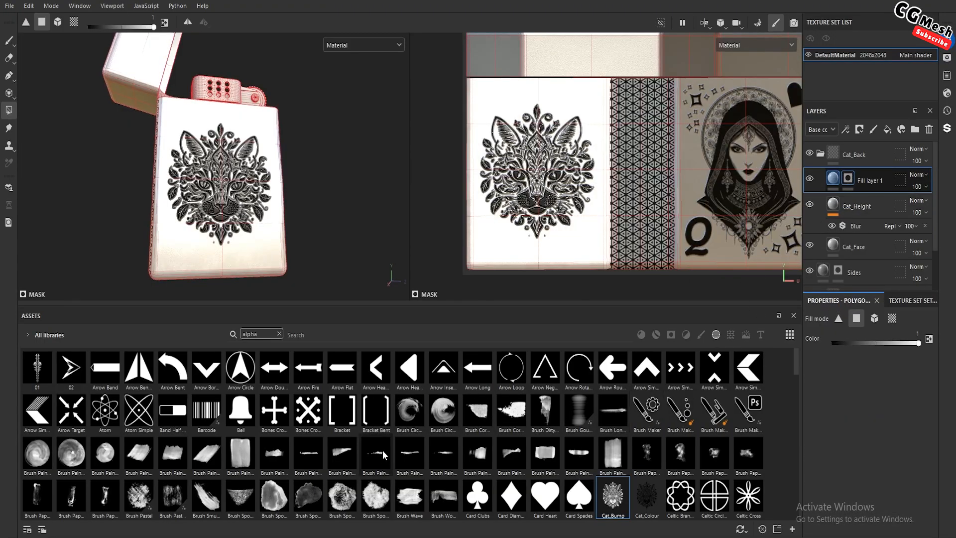
Browse the alphas and assign Cross Rounded as the stencil of the mask's paint brush
left_click_drag(339, 306, 299, 232)
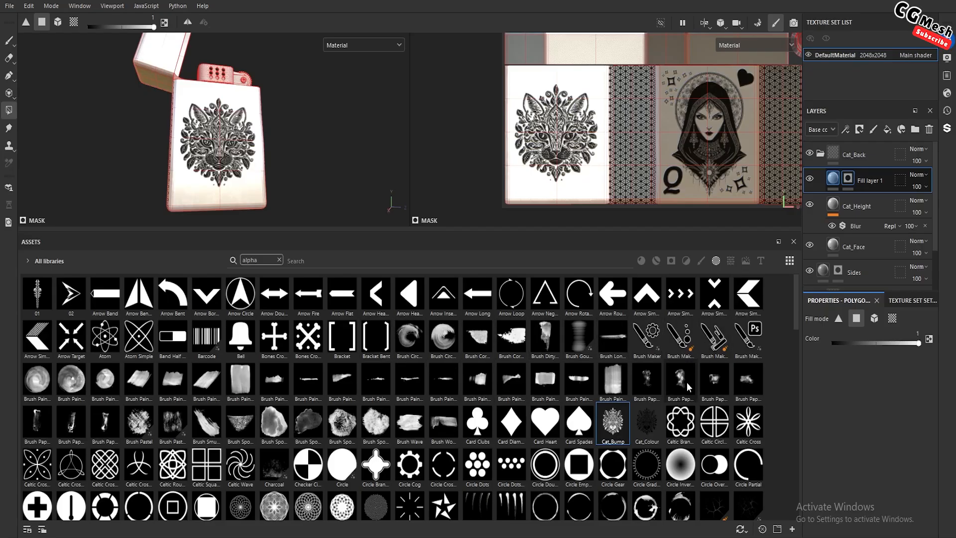
scroll(395, 402, "down", 5)
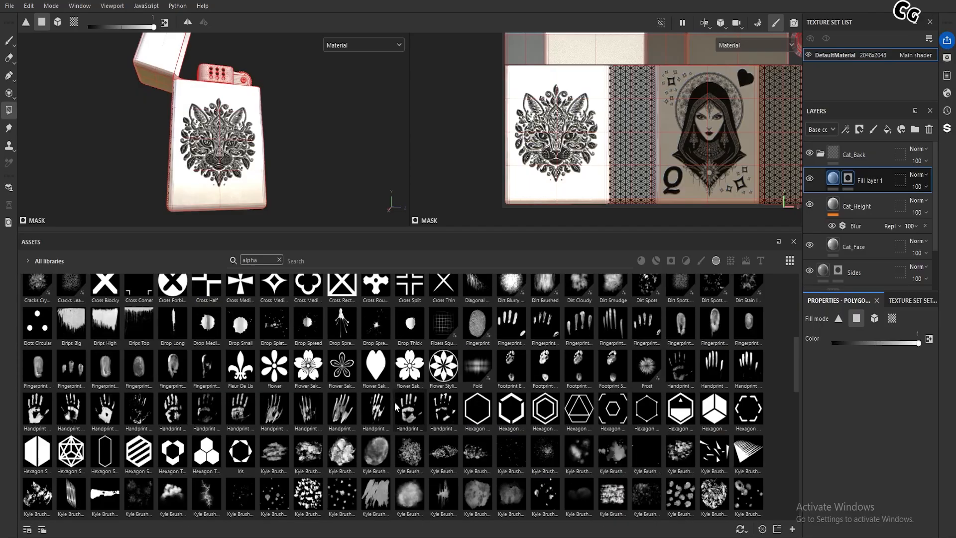
scroll(395, 401, "down", 3)
scroll(394, 402, "down", 3)
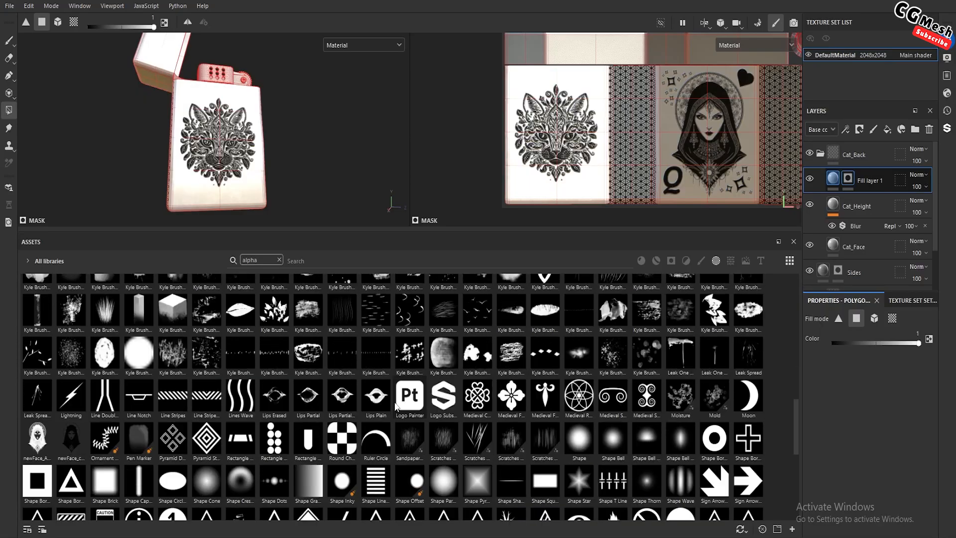
scroll(397, 406, "down", 3)
scroll(397, 406, "up", 9)
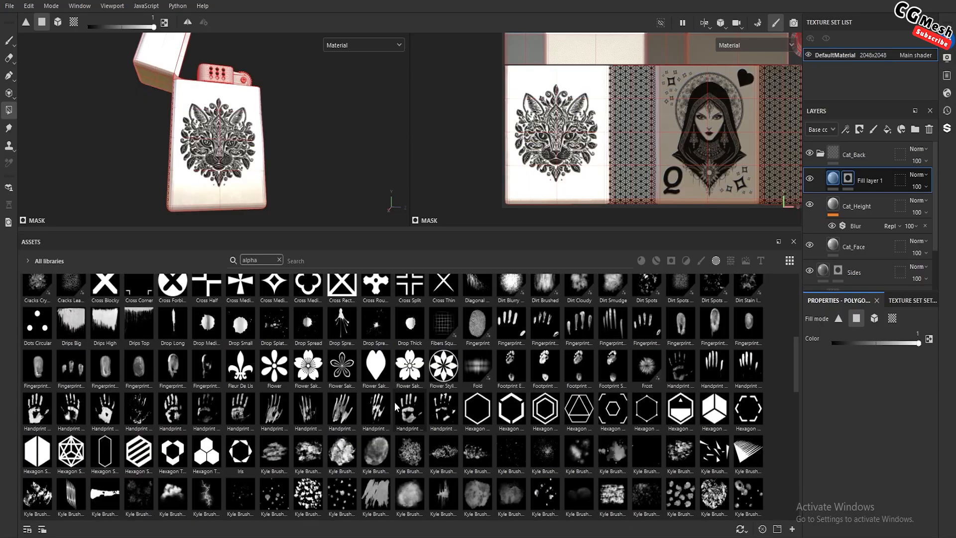
scroll(394, 402, "up", 3)
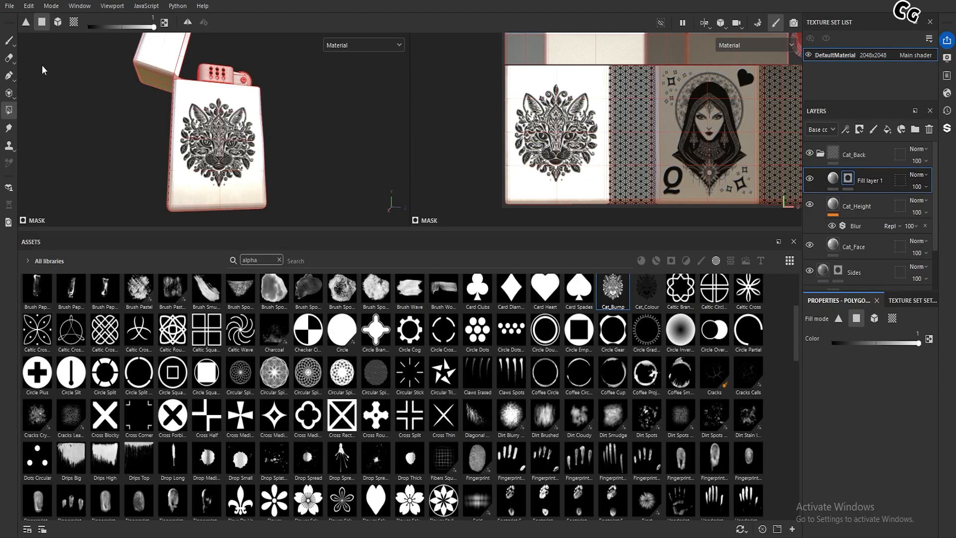
left_click(8, 40)
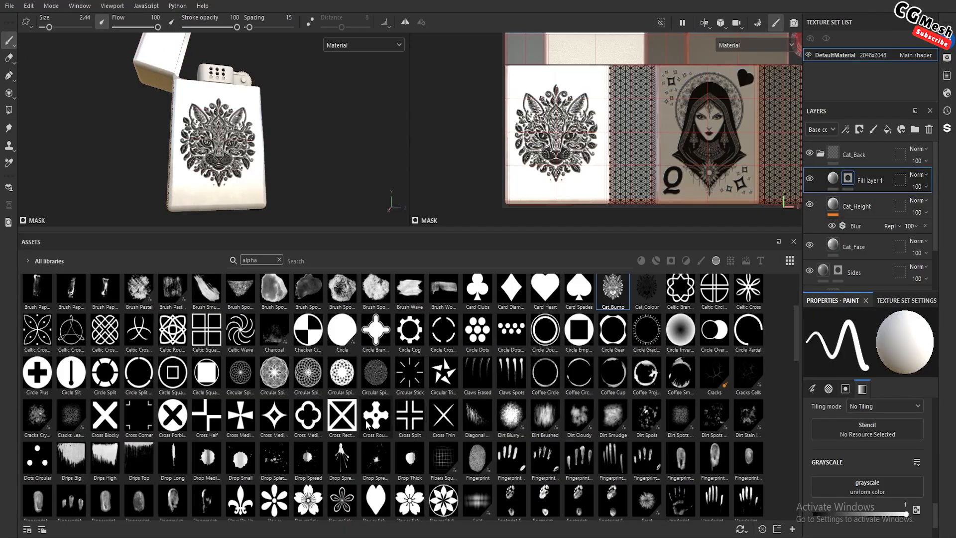
left_click_drag(377, 417, 862, 431)
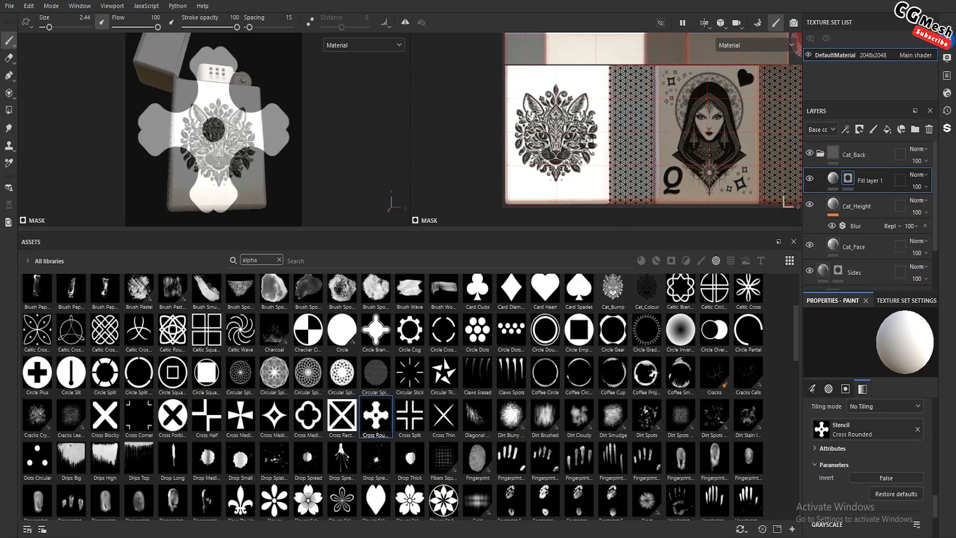
Enlarge the viewports and rotate the Cross Rounded stencil upright over the cat face in the 2D view
left_click_drag(588, 142, 640, 145, "alt")
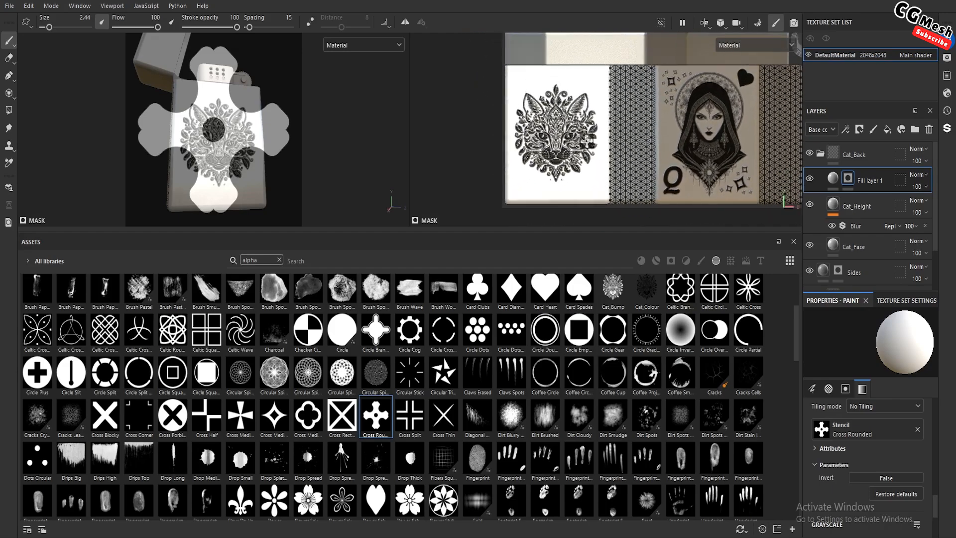
key("s")
right_click_drag(612, 140, 679, 209)
middle_click_drag(576, 199, 565, 214)
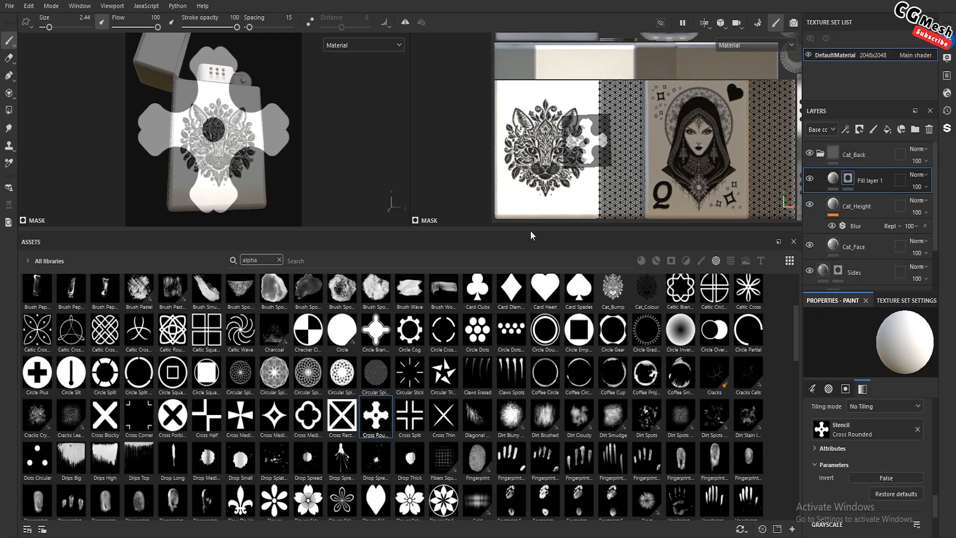
left_click_drag(530, 232, 531, 432)
middle_click_drag(568, 309, 588, 305)
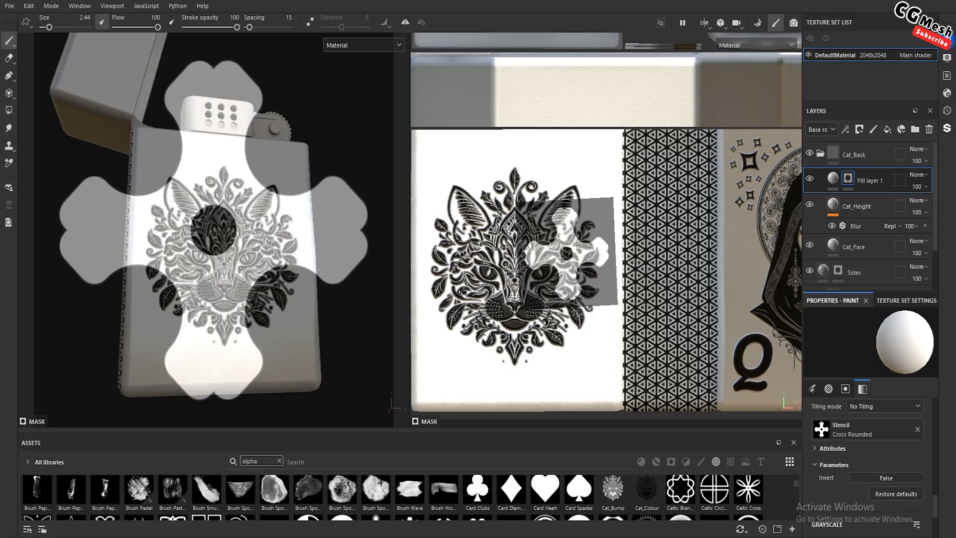
key("s")
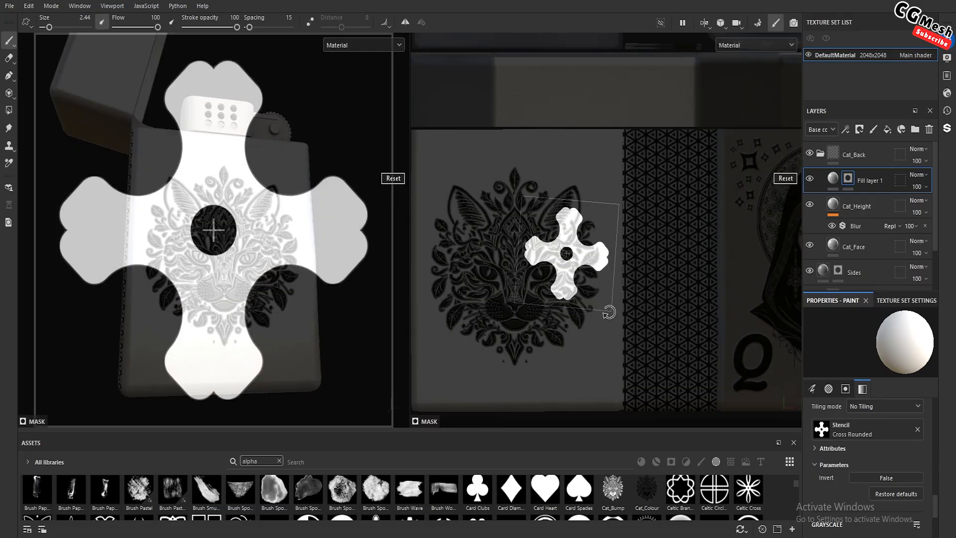
left_click_drag(609, 312, 619, 313)
key("s")
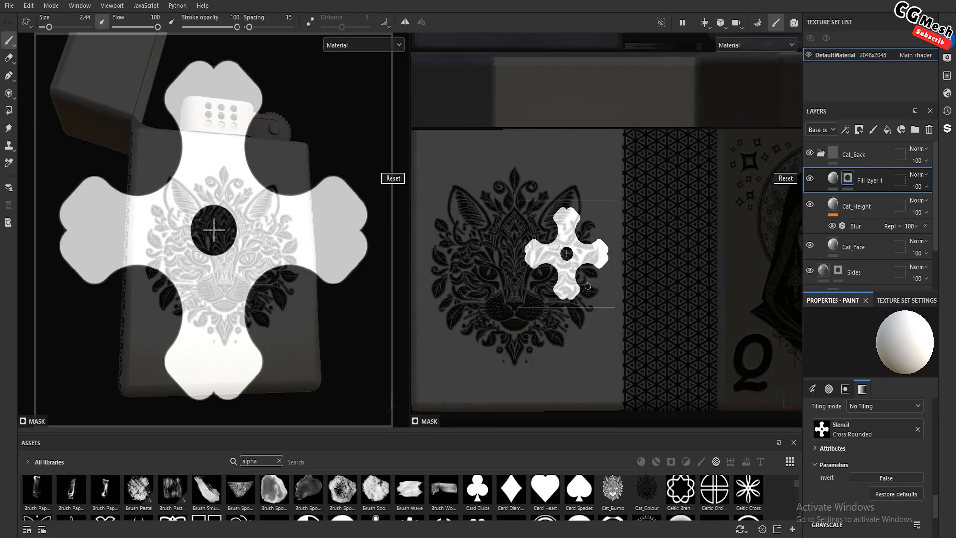
Shrink the stencil, place it in the cat face's upper-right corner, and paint the cross into the mask with brush size 12.64
middle_click_drag(588, 287, 606, 208)
right_click_drag(606, 222, 597, 194)
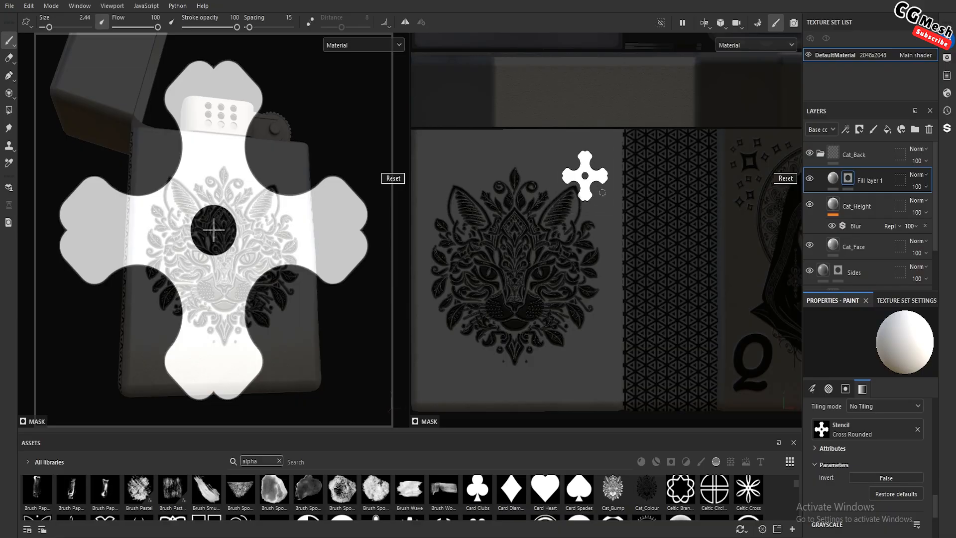
middle_click_drag(602, 192, 608, 180)
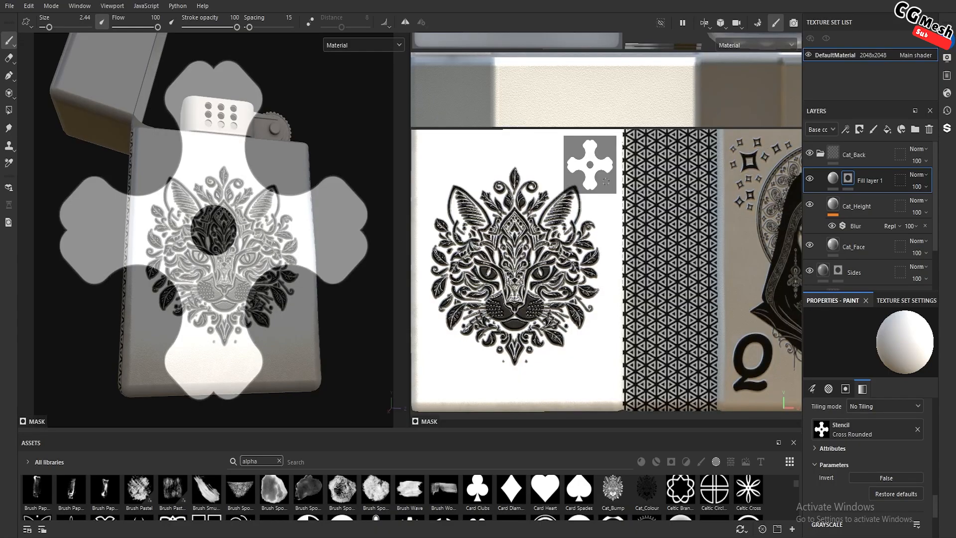
right_click_drag(606, 182, 602, 180, "ctrl")
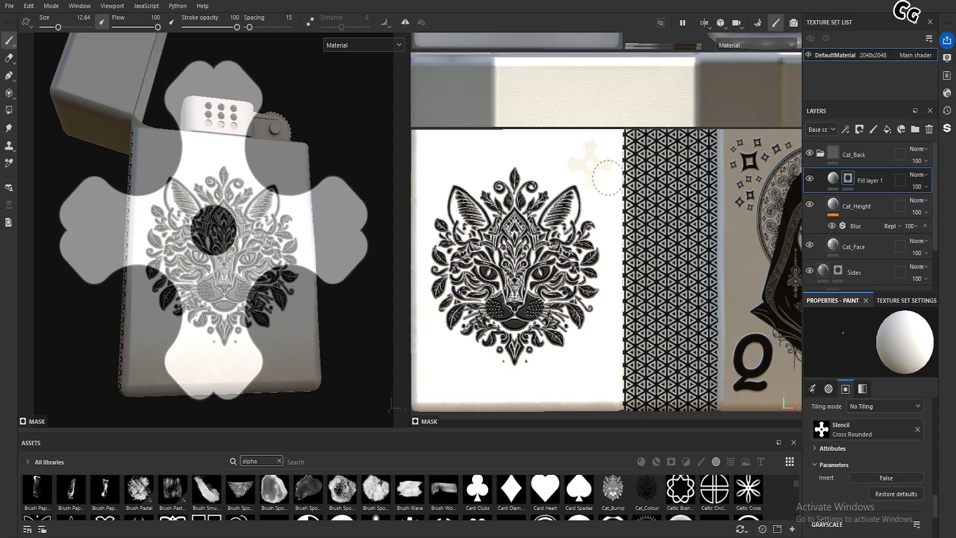
Set the base color of the cross fill layer to black
left_click(833, 179)
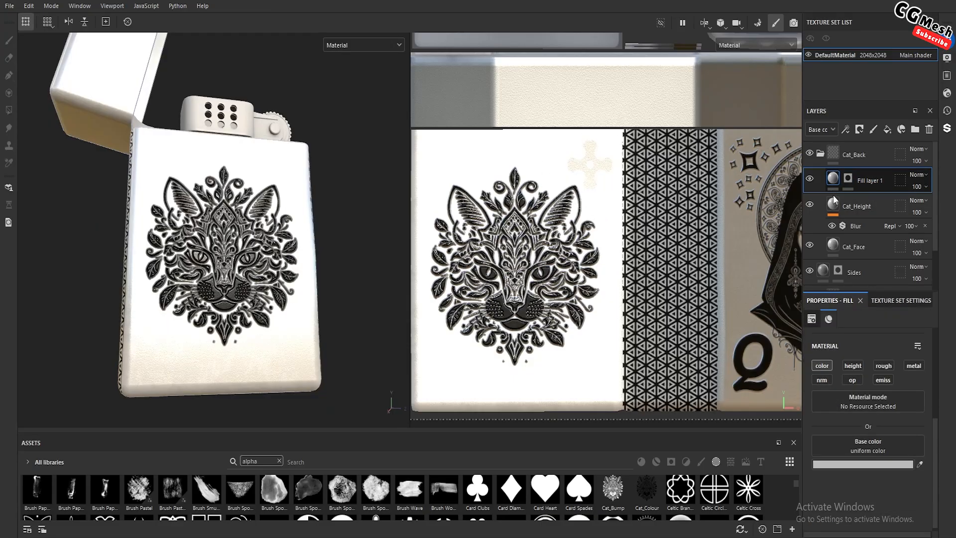
left_click(878, 464)
left_click_drag(726, 473, 709, 495)
left_click(836, 340)
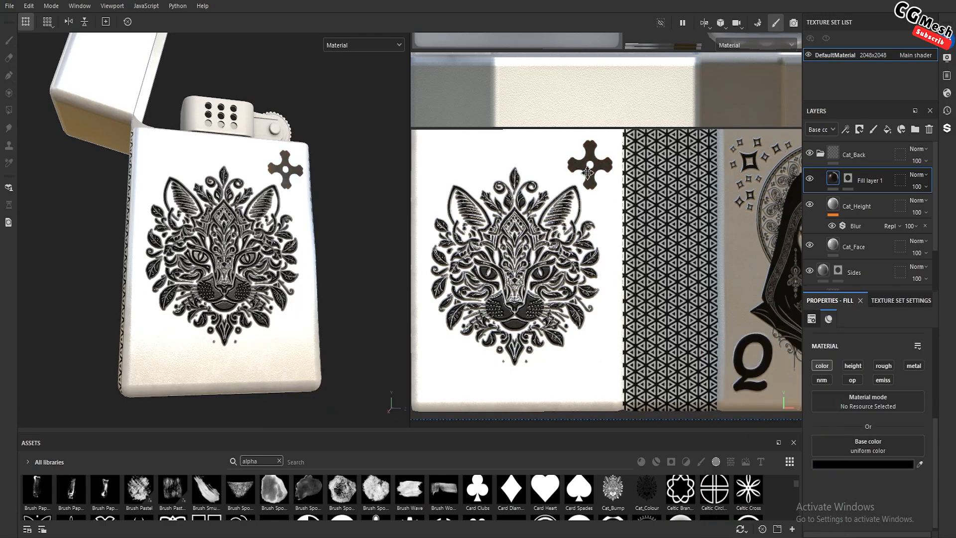
Move the stencil to the upper-left corner of the cat face and paint a second cross into the mask
left_click(848, 179)
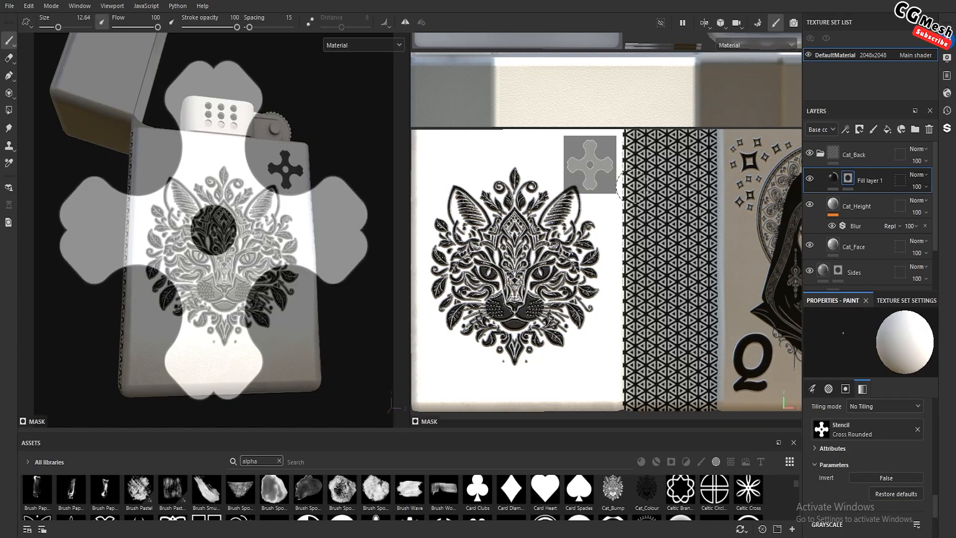
key("s")
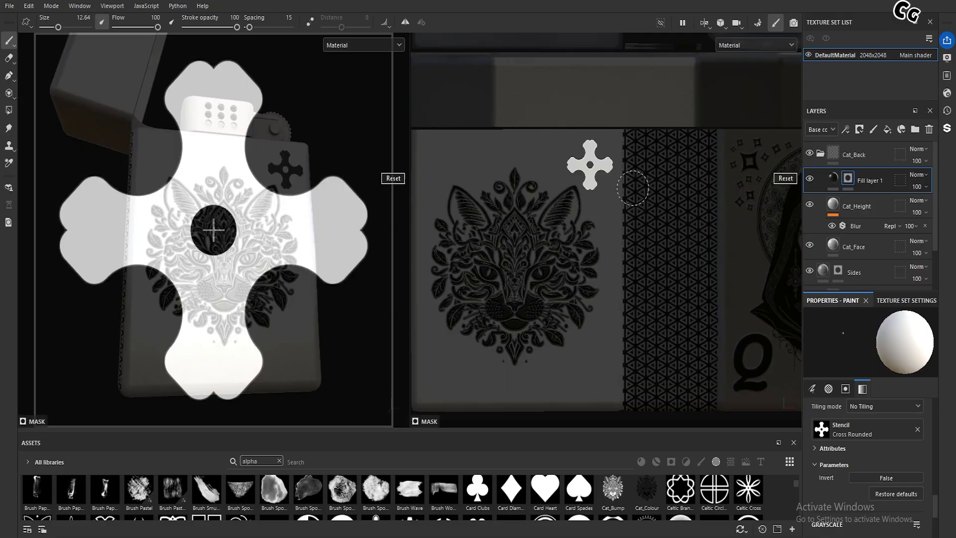
key("shift")
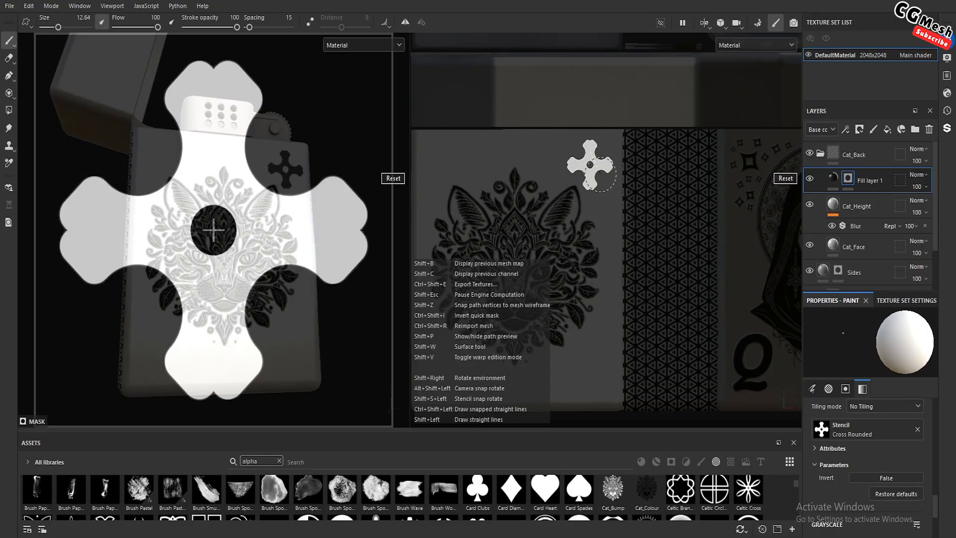
key("shift+s")
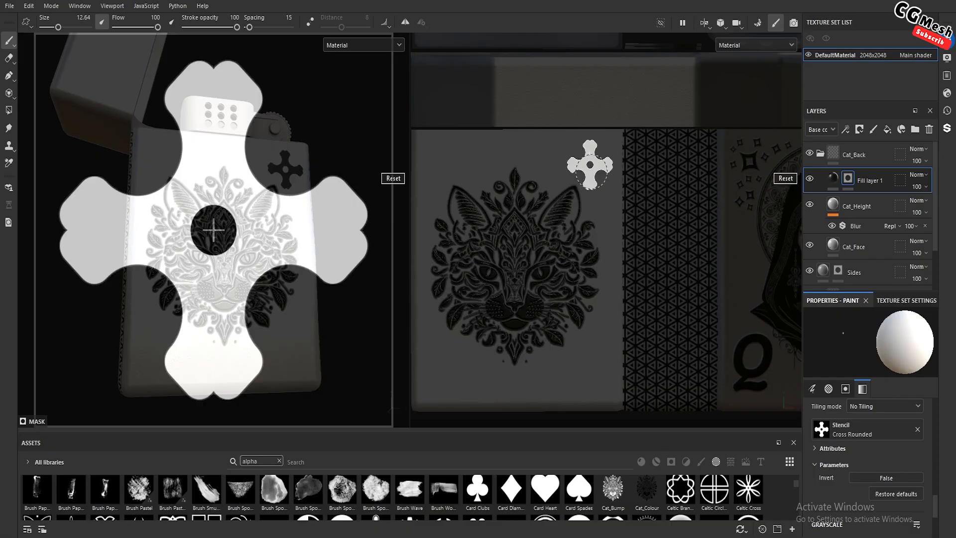
key("s")
key("s")
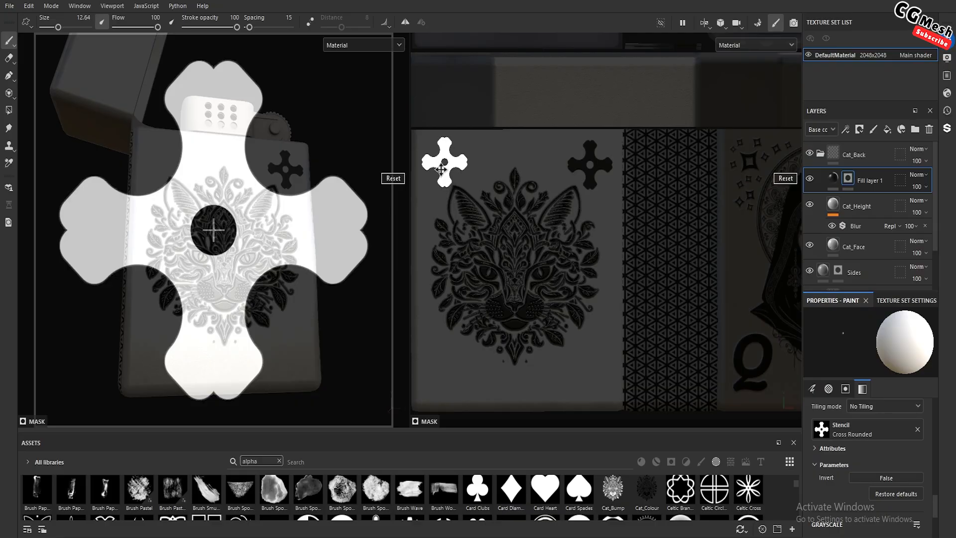
left_click_drag(441, 169, 440, 170)
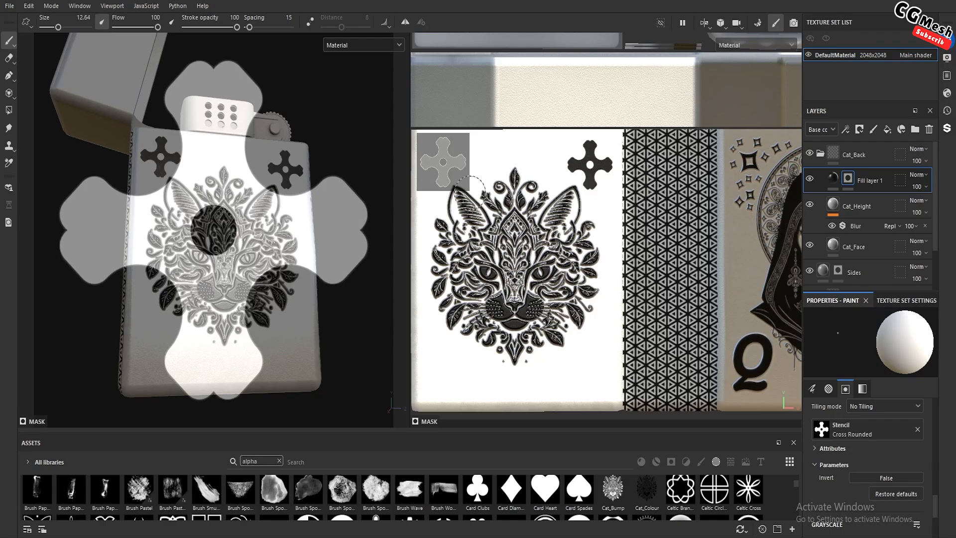
Paint two more crosses through the stencil in the lower-left and lower-right corners of the cat face
key("s")
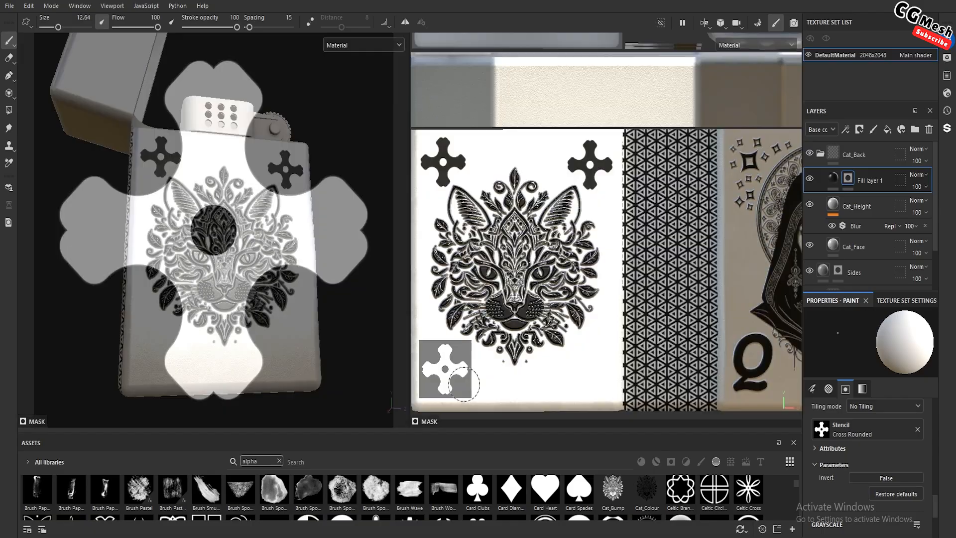
left_click(426, 379)
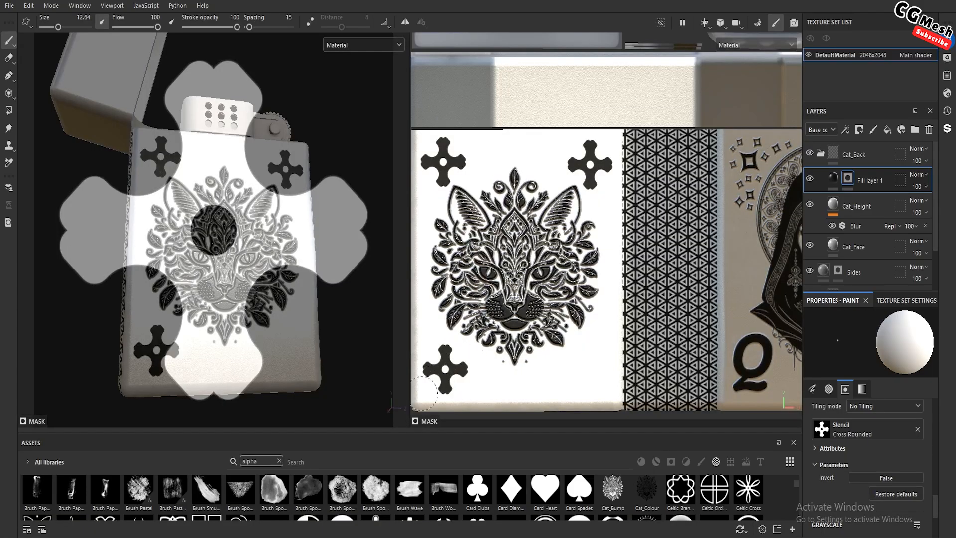
key("s")
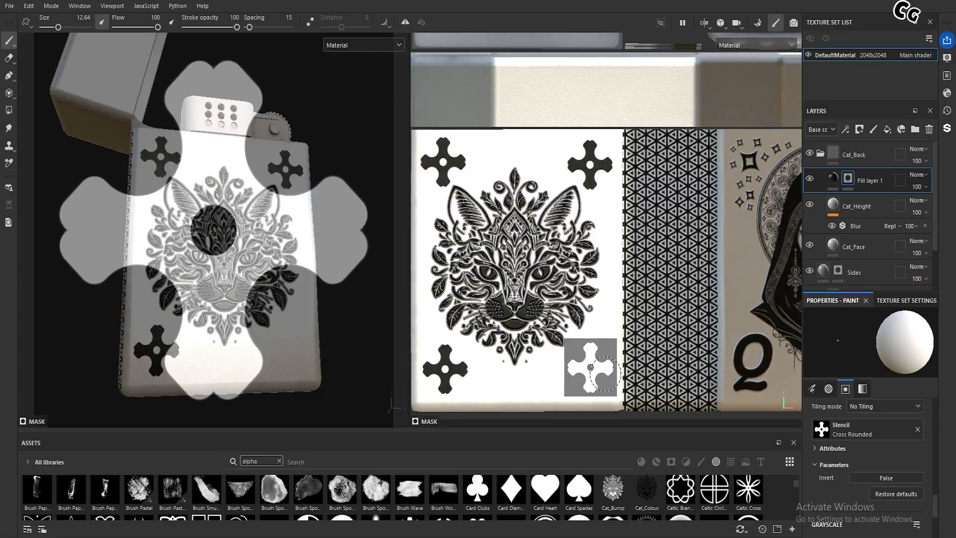
left_click(592, 371)
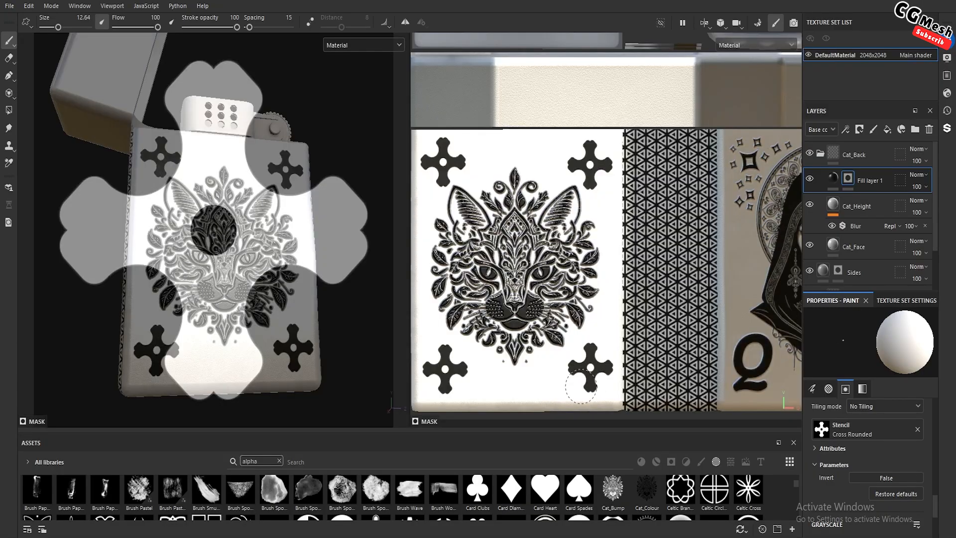
left_click_drag(581, 387, 594, 354)
Examine the four corner crosses around the cat on the lighter from several angles, distances and lighting directions
left_click(832, 178)
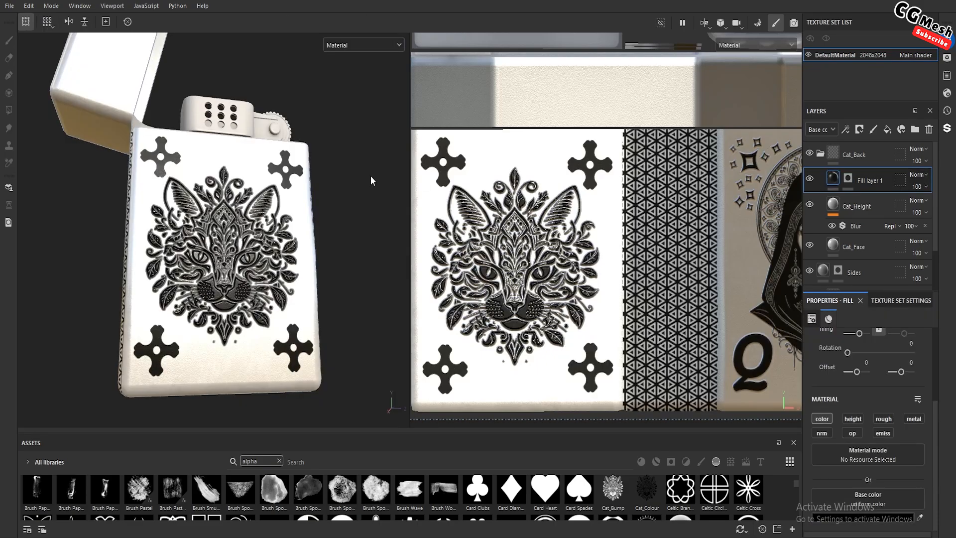
mouse_move(371, 175)
left_mouse_down("alt")
mouse_move(296, 268)
mouse_move(258, 233)
left_mouse_up("alt")
scroll(296, 268, "down", 2)
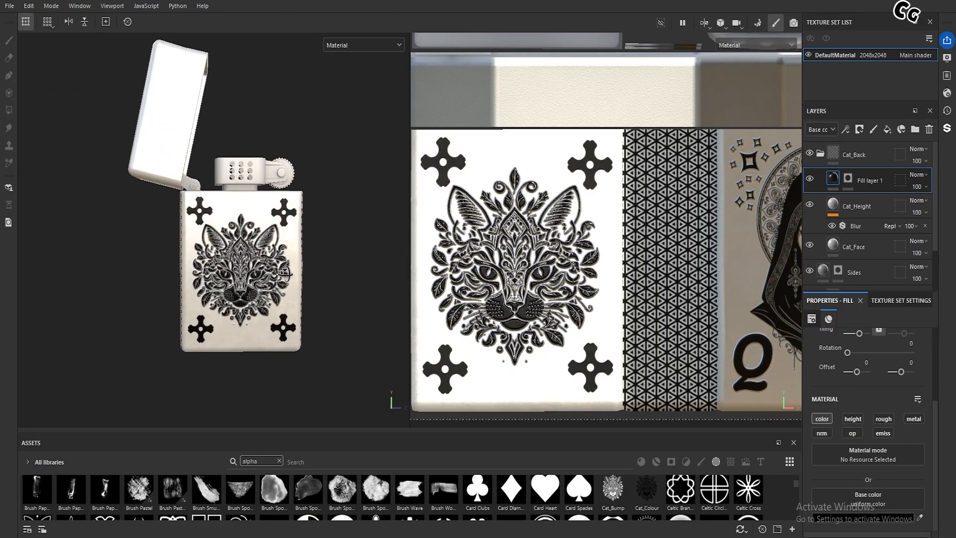
left_click_drag(266, 272, 289, 273, "alt")
middle_click_drag(289, 273, 249, 254, "alt")
left_click_drag(249, 254, 283, 241, "alt")
right_click_drag(173, 273, 214, 274, "shift")
scroll(213, 273, "down", 3)
left_click_drag(214, 274, 160, 277, "alt")
scroll(223, 273, "up", 3)
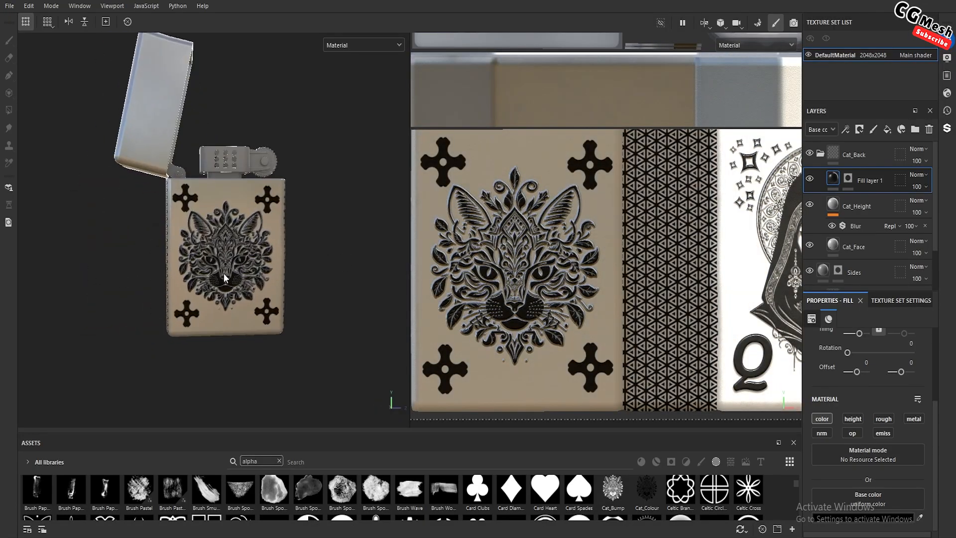
Delete the Cat_Height layer from the Cat_Back folder
scroll(241, 270, "up", 3)
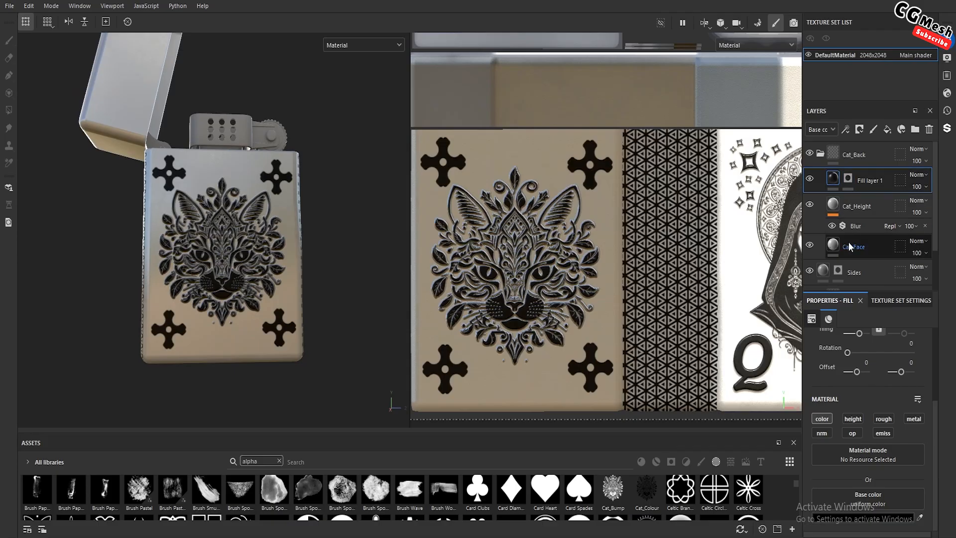
left_click(867, 203)
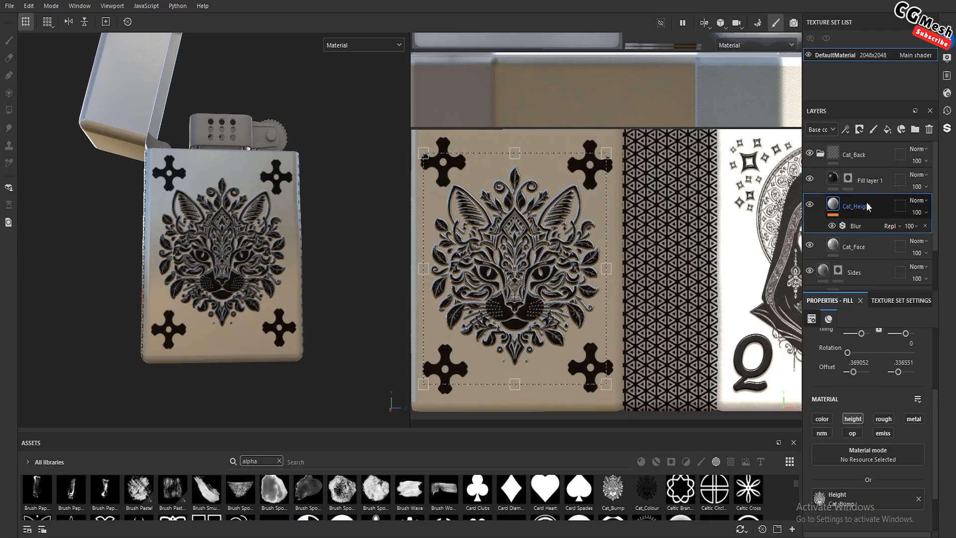
left_click(930, 130)
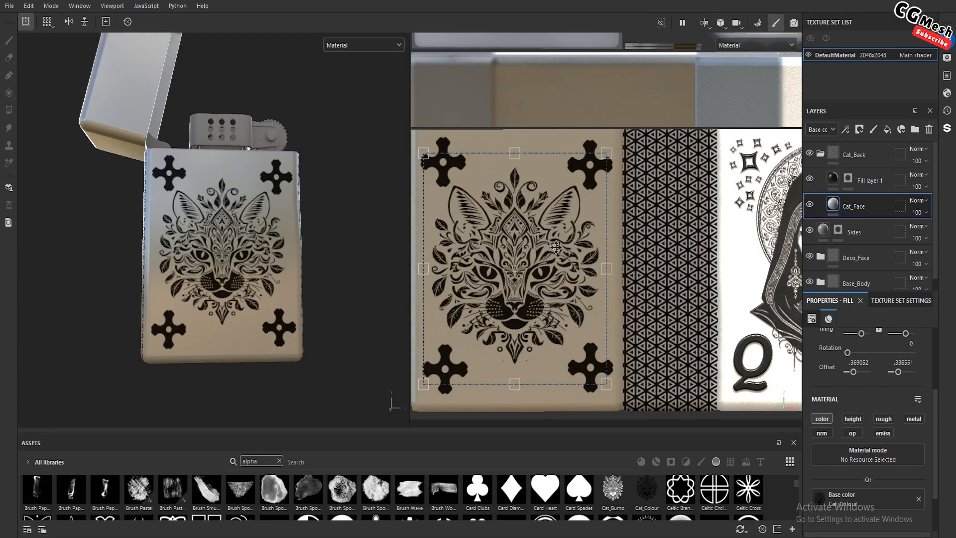
Scale the Cat_Face artwork down proportionally and re-center it between the four corner crosses
key("shift")
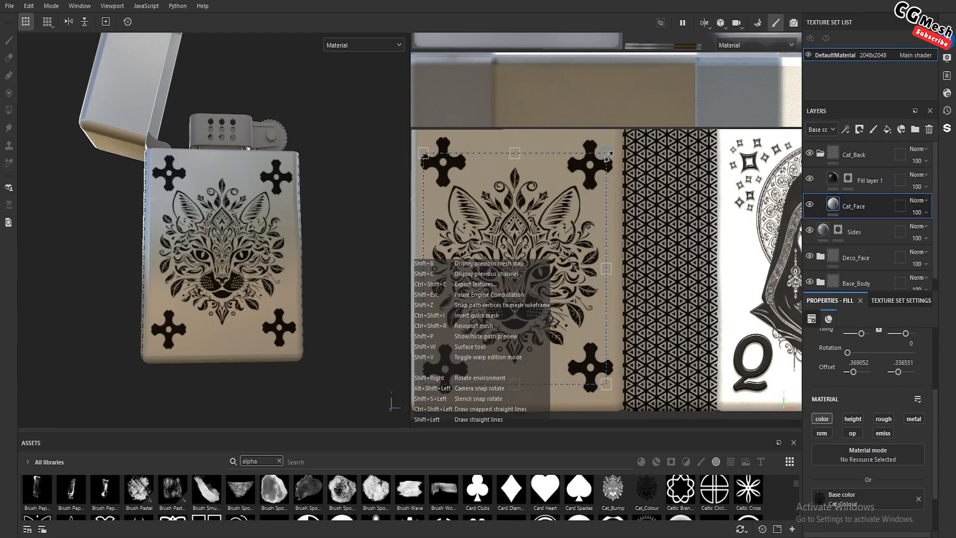
left_click_drag(607, 156, 586, 183)
left_click_drag(523, 269, 539, 256)
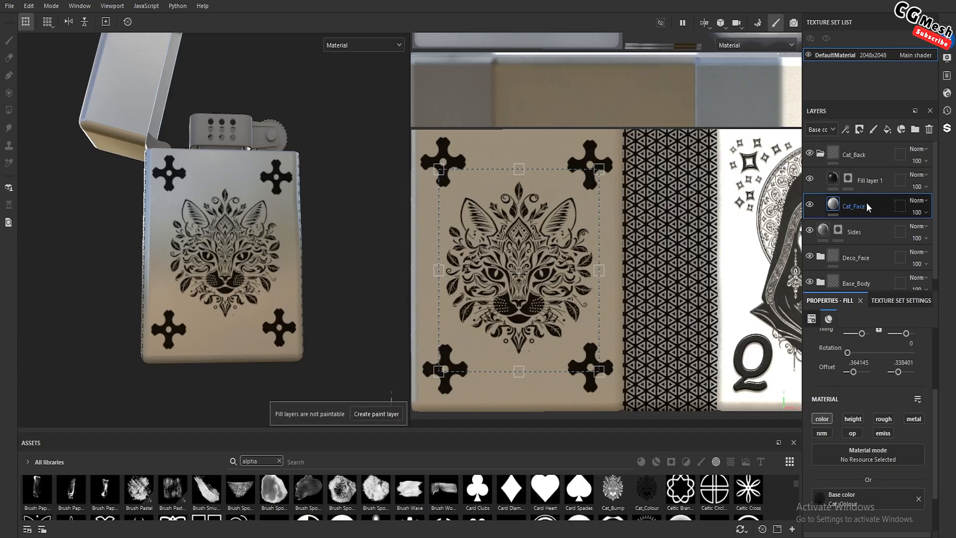
Duplicate the Cat_Face layer, limit the copy to the height channel, and assign Cat_Bump as its height texture
key("ctrl+d")
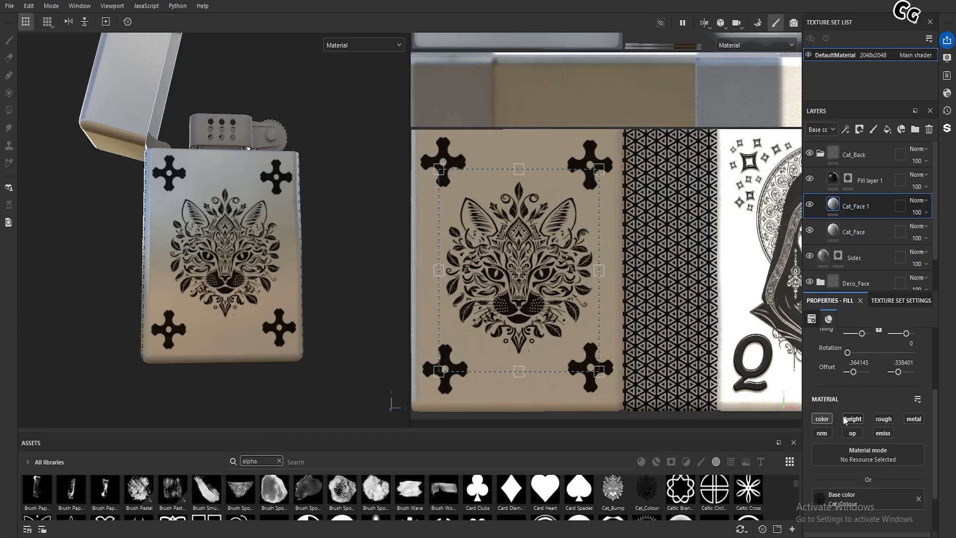
left_click(823, 420)
left_click_drag(613, 489, 845, 420)
left_click(845, 419)
left_click_drag(616, 487, 868, 499)
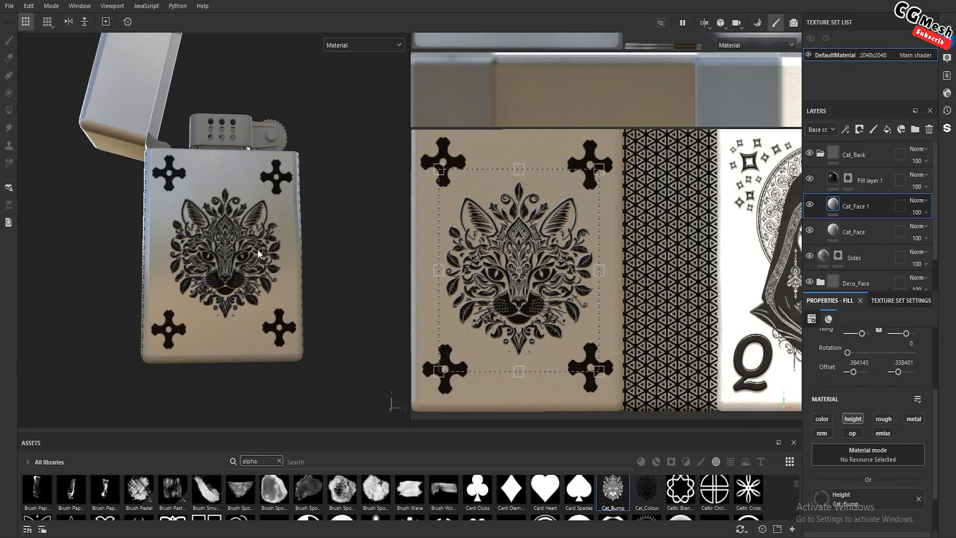
Add a Blur filter to the Cat_Face 1 layer and set its blur intensity to 0.14
right_click(832, 204)
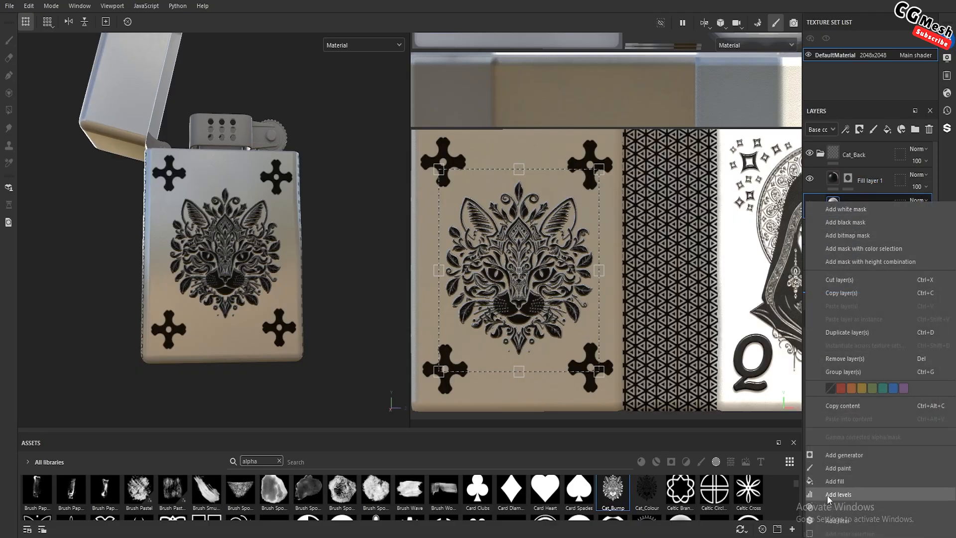
left_click(837, 520)
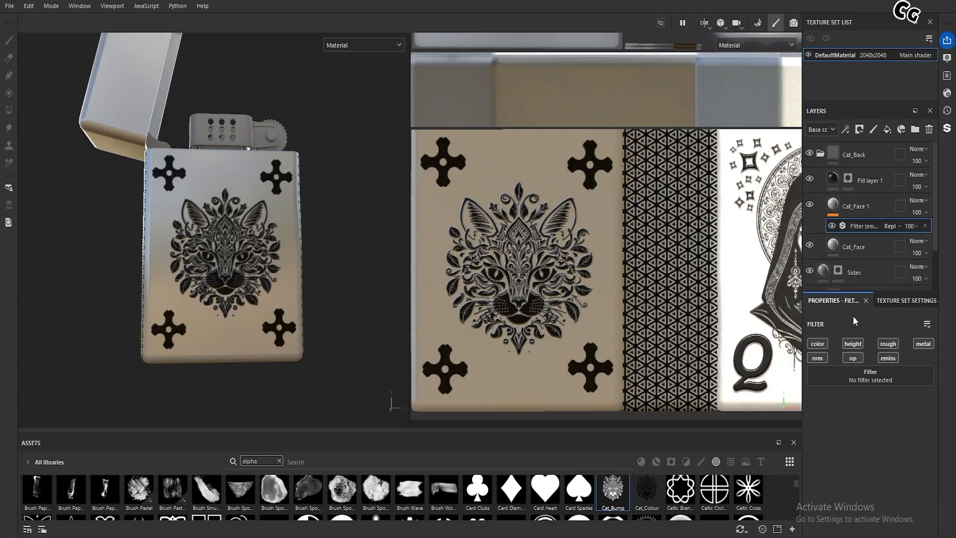
left_click(861, 379)
left_click(832, 454)
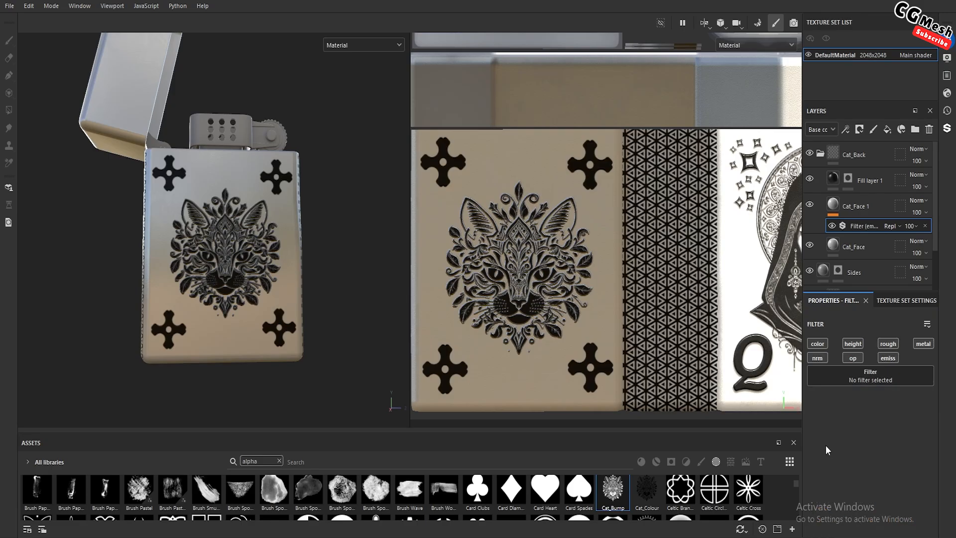
scroll(256, 237, "up", 3)
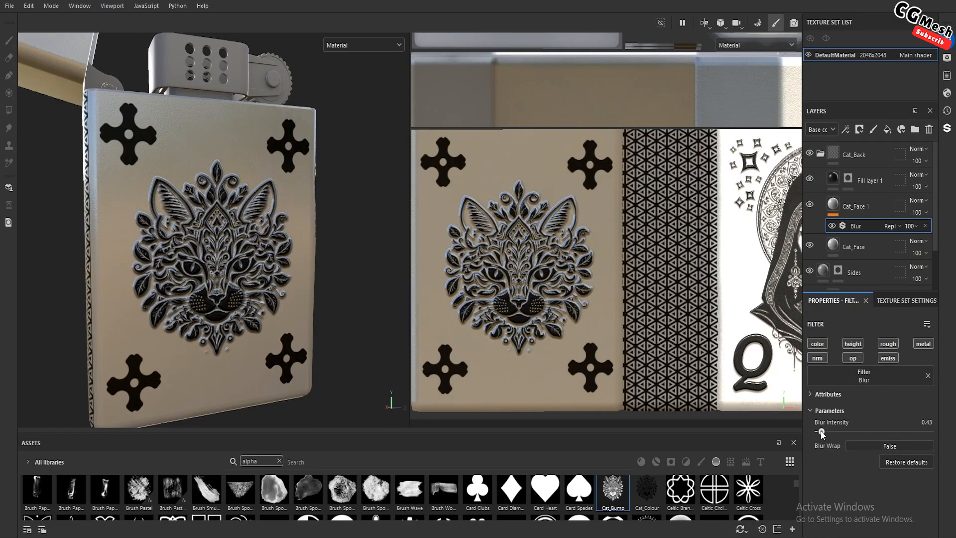
left_click_drag(820, 430, 820, 430)
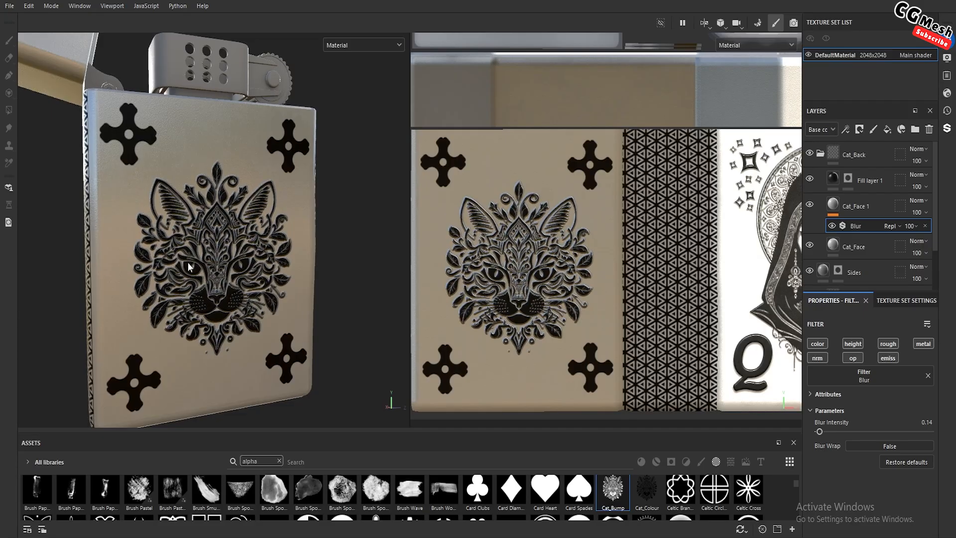
Examine the resized embossed cat face and its corner crosses from several angles, distances and lighting directions
scroll(188, 263, "up", 3)
left_click_drag(188, 263, 206, 255, "alt")
right_click_drag(206, 256, 249, 271, "shift")
scroll(249, 272, "down", 3)
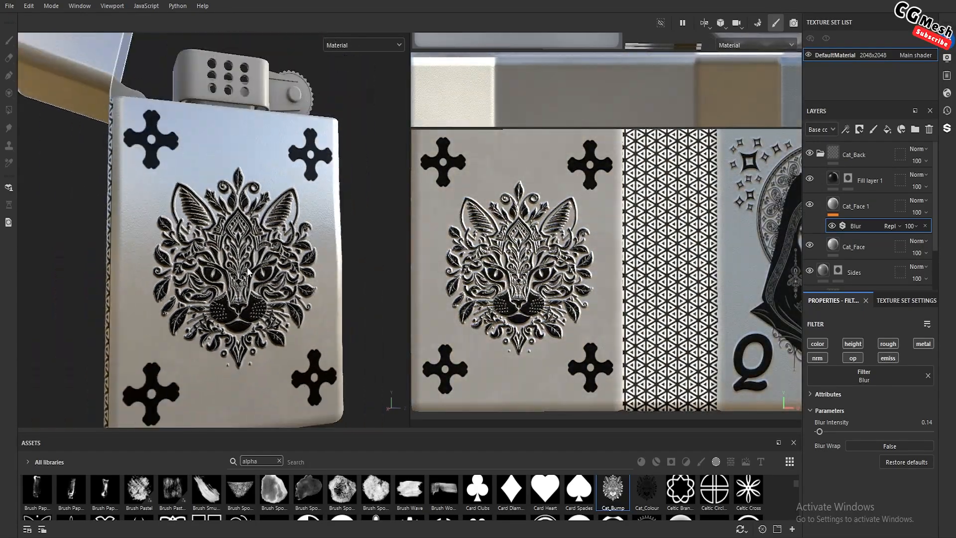
scroll(248, 271, "down", 5)
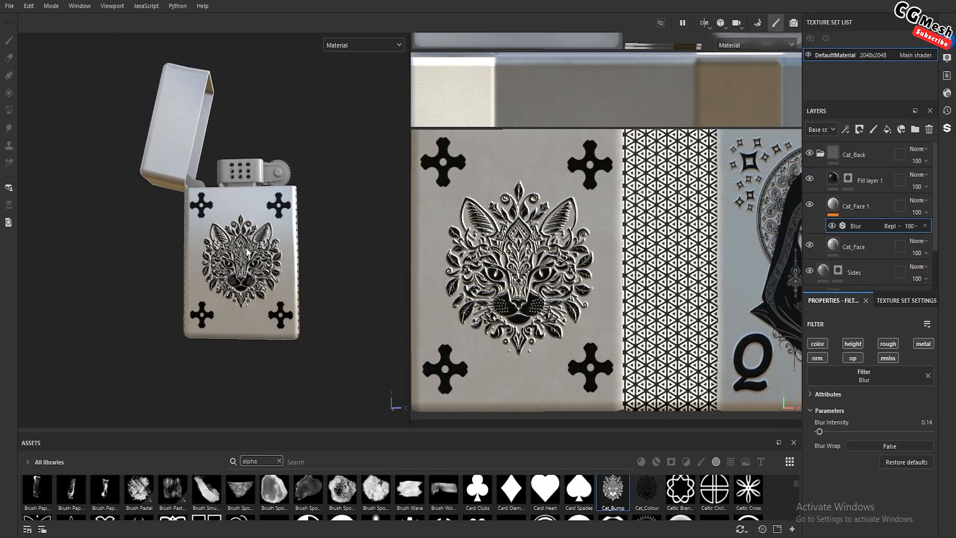
mouse_move(247, 251)
left_mouse_down("alt")
mouse_move(311, 252)
mouse_move(204, 254)
mouse_move(185, 267)
mouse_move(190, 244)
mouse_move(231, 243)
left_mouse_up("alt")
middle_click_drag(321, 230, 136, 215, "alt")
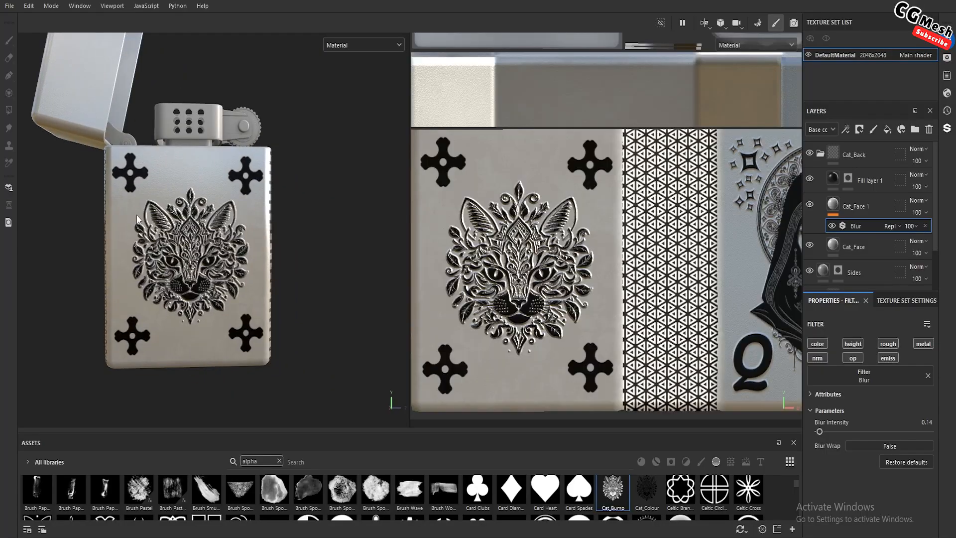
left_click_drag(137, 214, 178, 238, "alt")
key("ctrl")
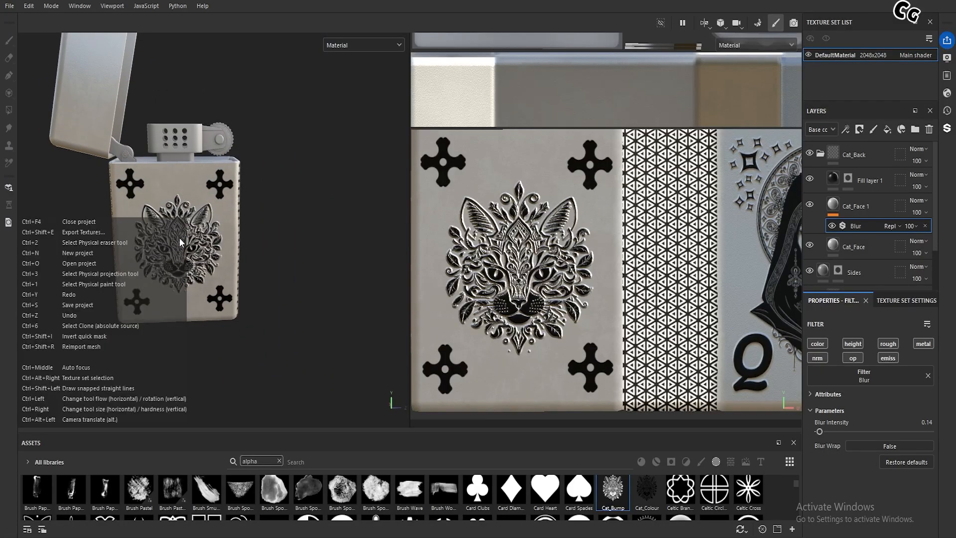
left_click(273, 212)
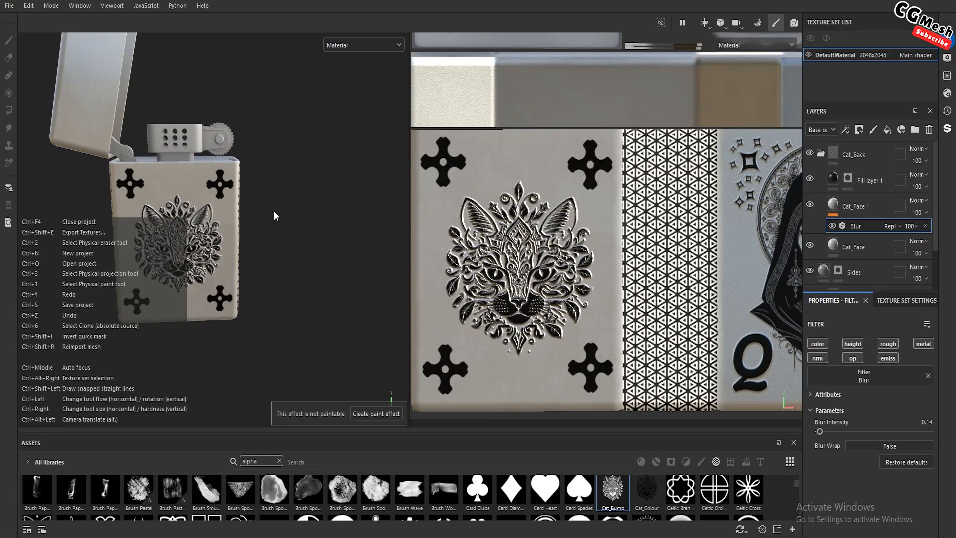
left_click_drag(302, 210, 283, 225, "alt")
scroll(271, 220, "down", 2)
middle_click_drag(278, 204, 286, 238, "alt")
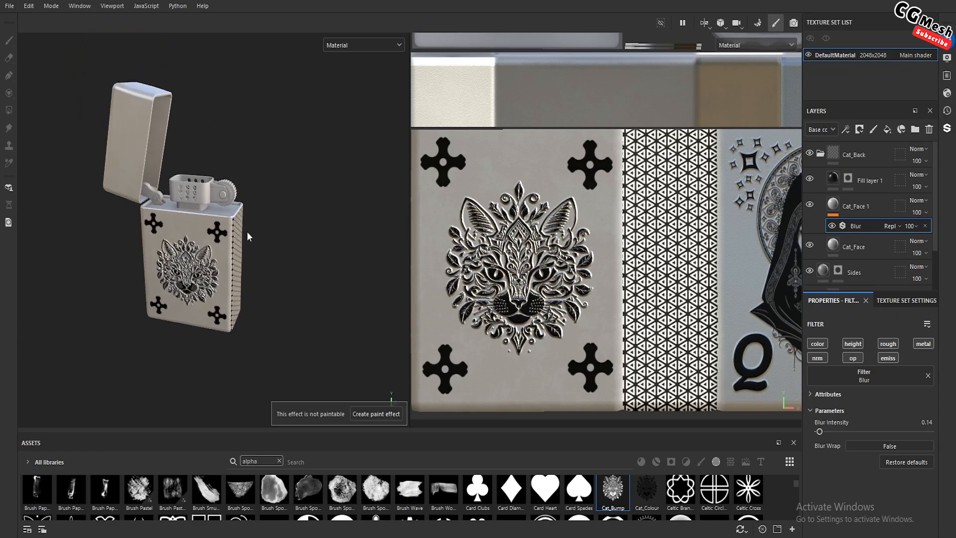
Inspect the queen face, the patterned narrow side and the plain lid by orbiting around the lighter
left_click_drag(247, 232, 258, 110, "alt")
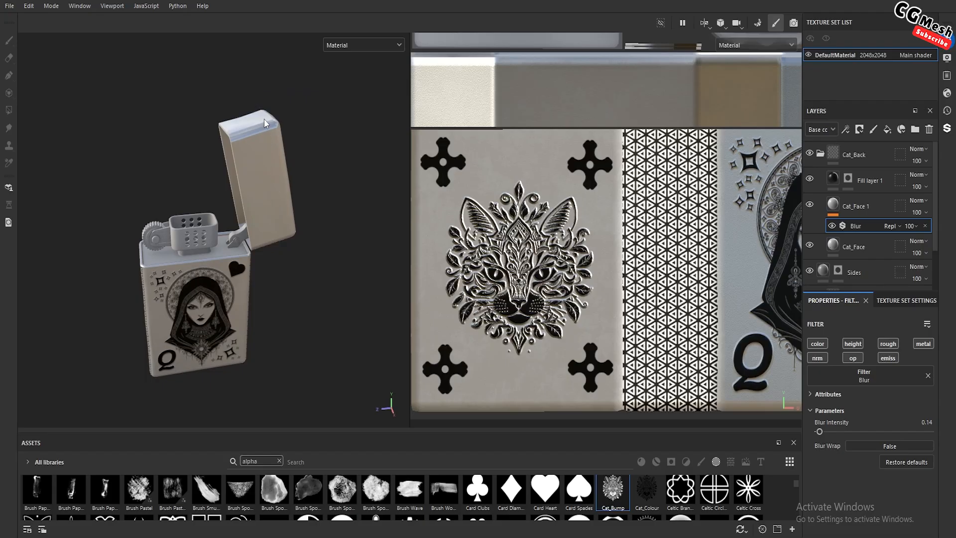
scroll(261, 161, "down", 3)
left_click_drag(262, 159, 299, 282, "alt")
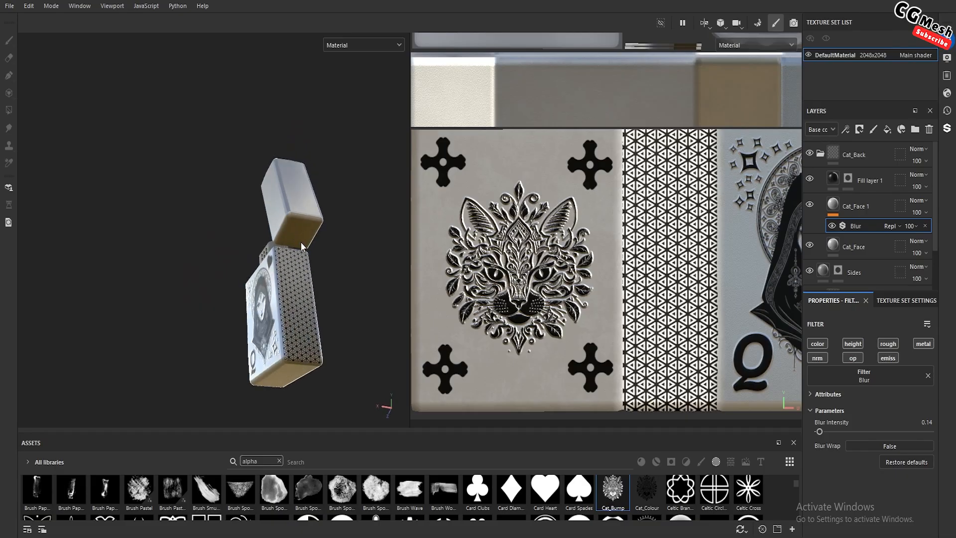
left_click_drag(242, 225, 288, 238, "alt")
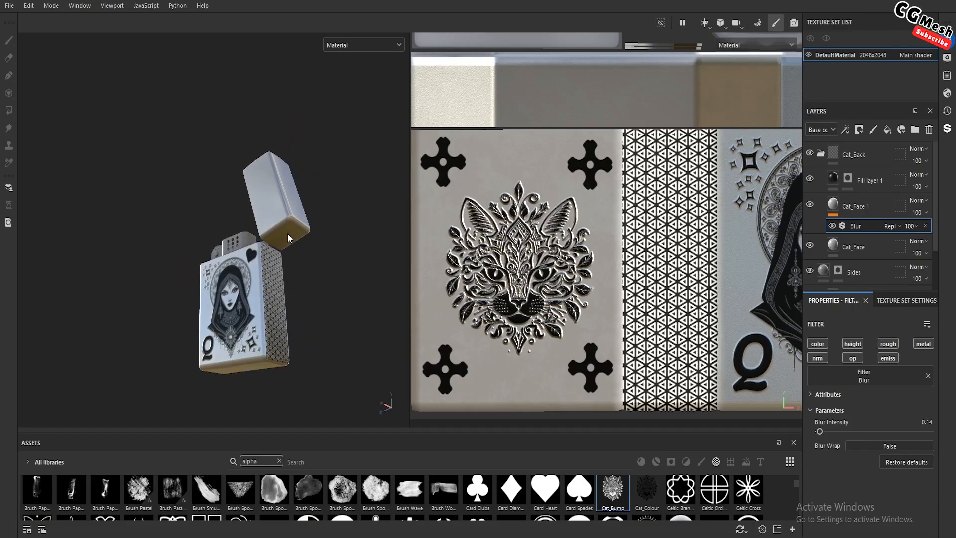
scroll(294, 268, "up", 5)
middle_click_drag(278, 289, 310, 217, "alt")
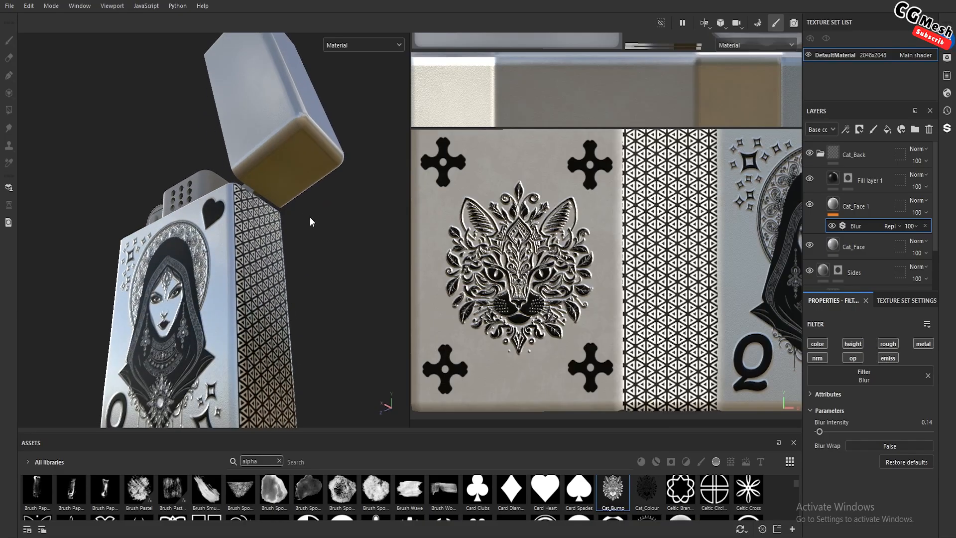
left_click_drag(310, 217, 271, 199, "alt")
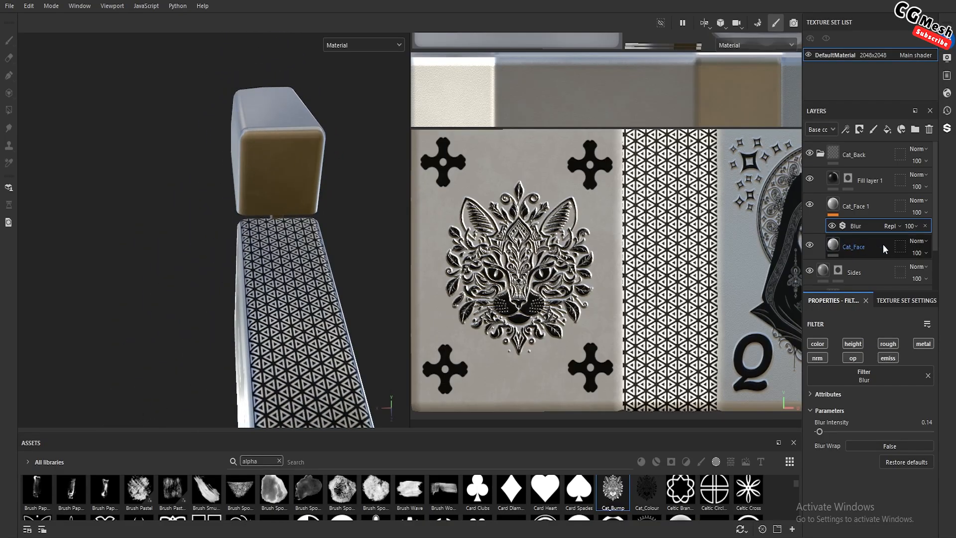
Collapse the Cat_Back folder, select the Sides layer's mask without the Cross Rounded stencil, and activate the Polygon Fill tool
left_click(820, 153)
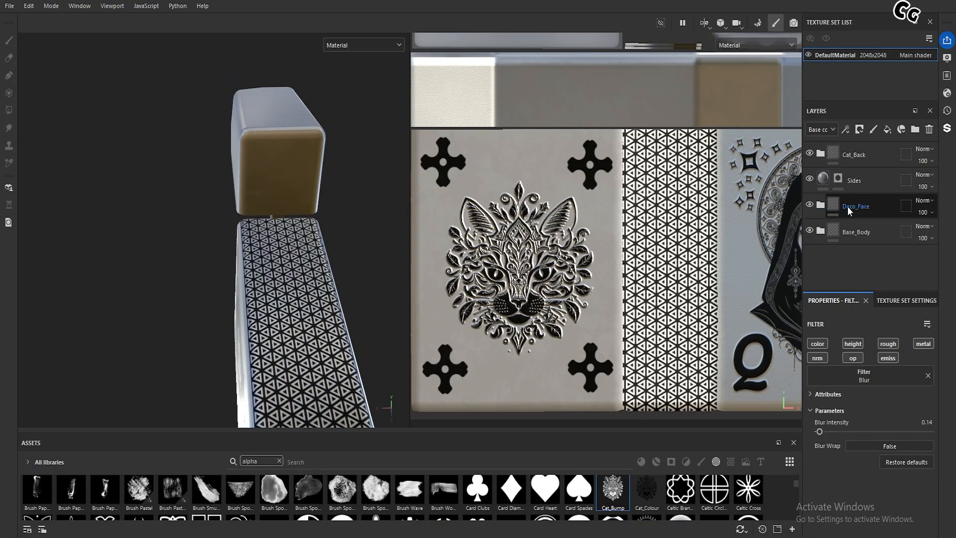
left_click(810, 179)
left_click(811, 179)
left_click(839, 179)
key("1")
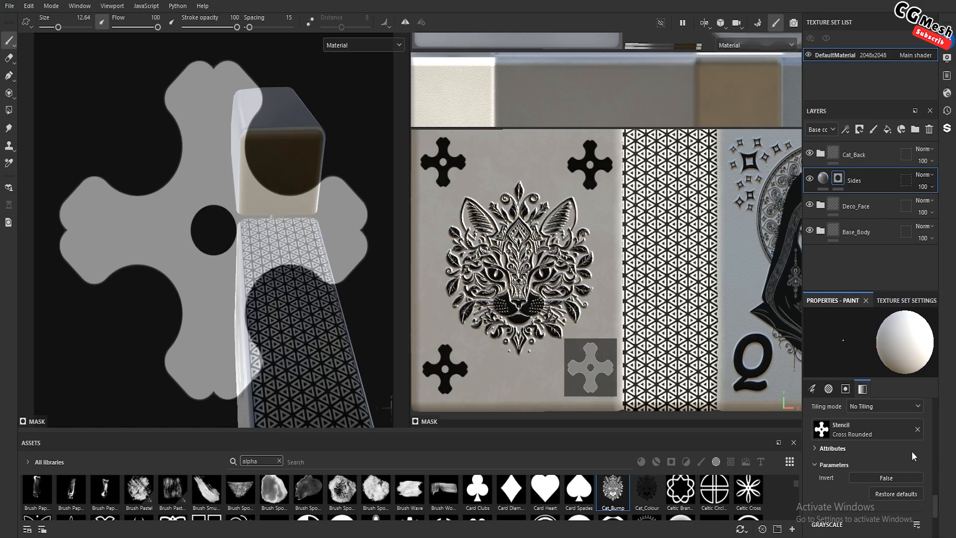
left_click(918, 429)
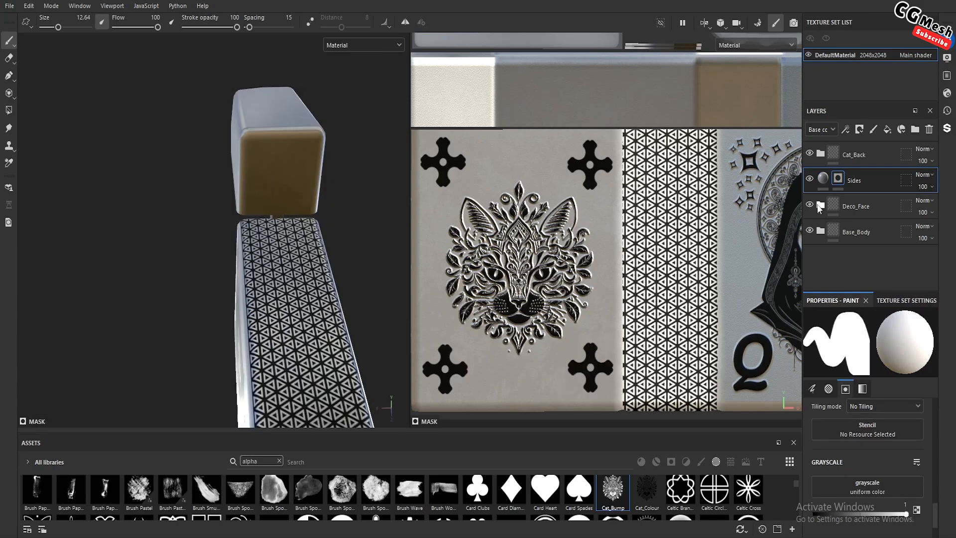
left_click(9, 110)
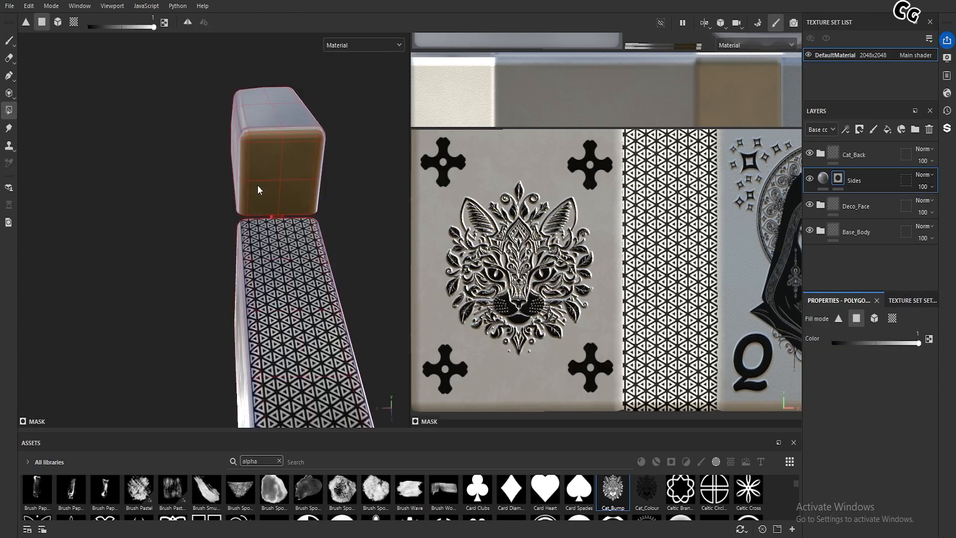
Try filling the lid's whole UV chunk with white in the Sides mask, and undo the fill
scroll(270, 190, "up", 3)
scroll(682, 259, "down", 6)
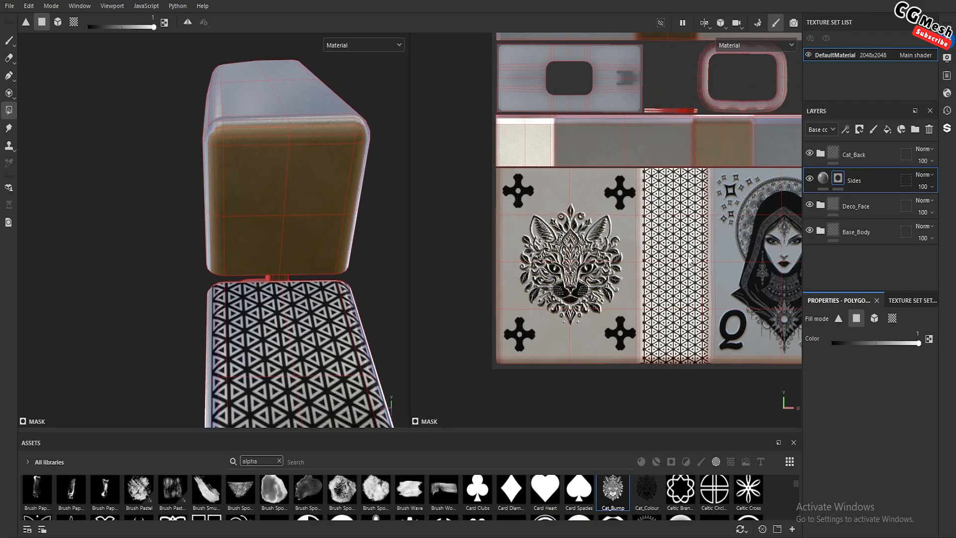
scroll(201, 210, "up", 2)
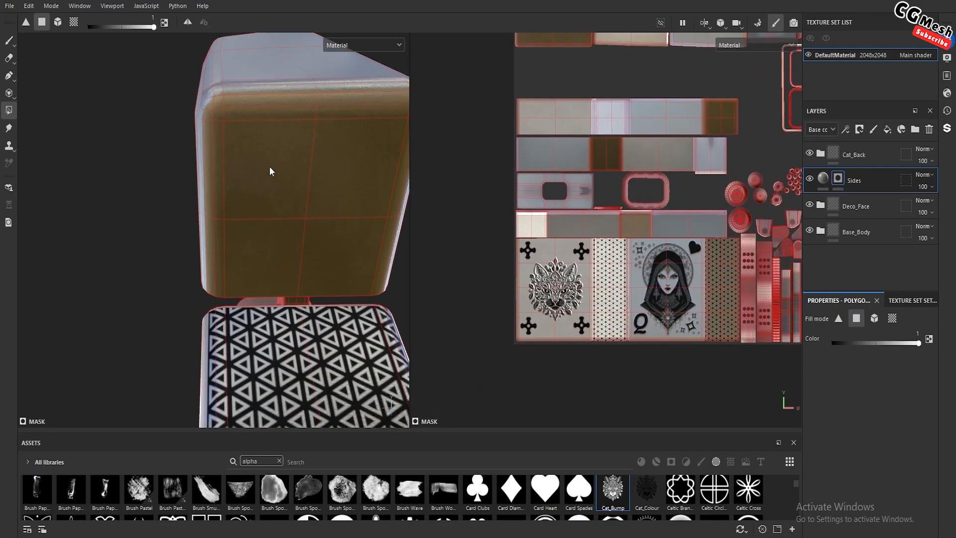
key("x")
left_click(891, 319)
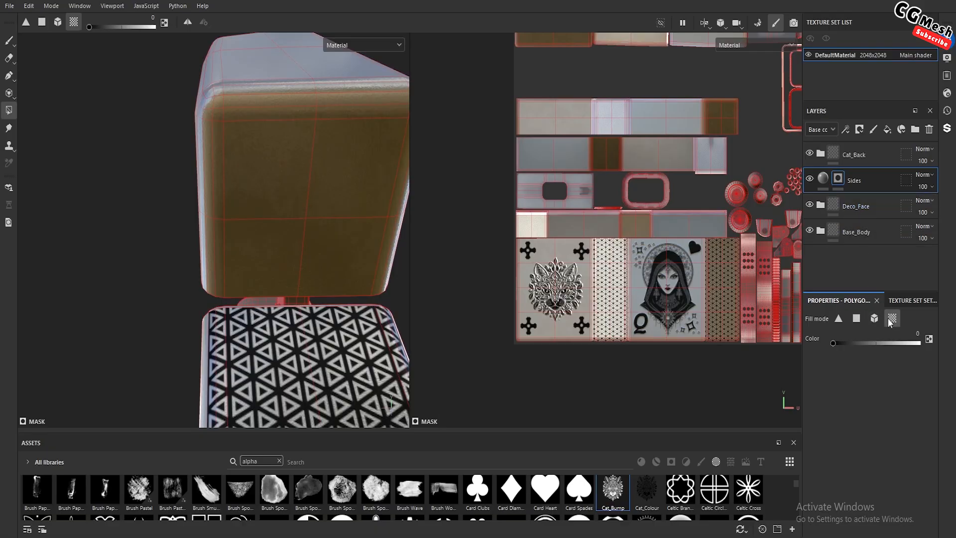
key("x")
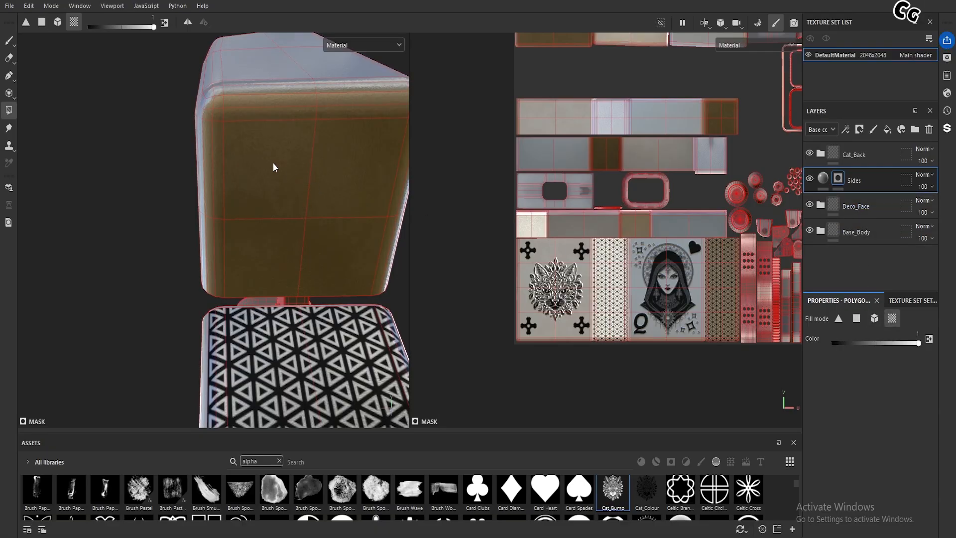
left_click(274, 168)
left_click_drag(301, 202, 327, 200, "alt")
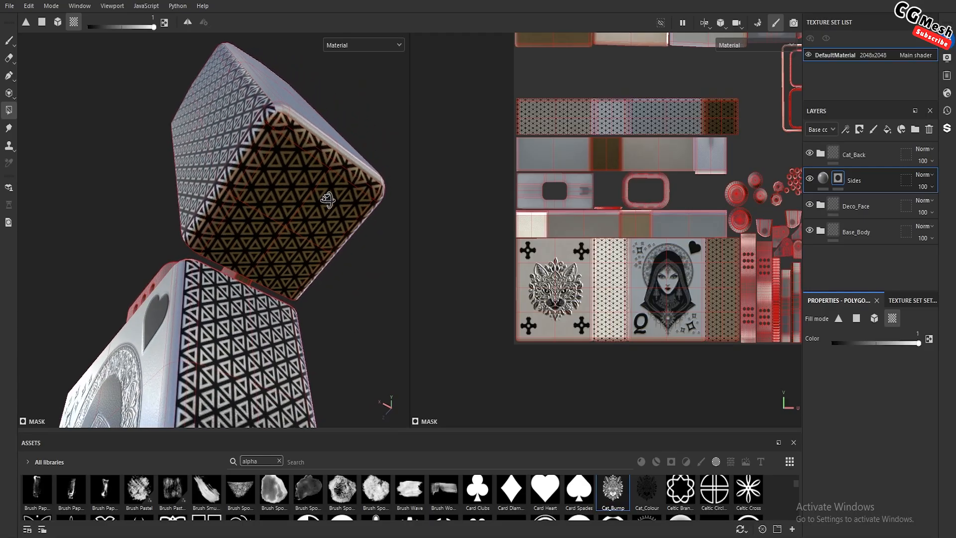
key("ctrl+z")
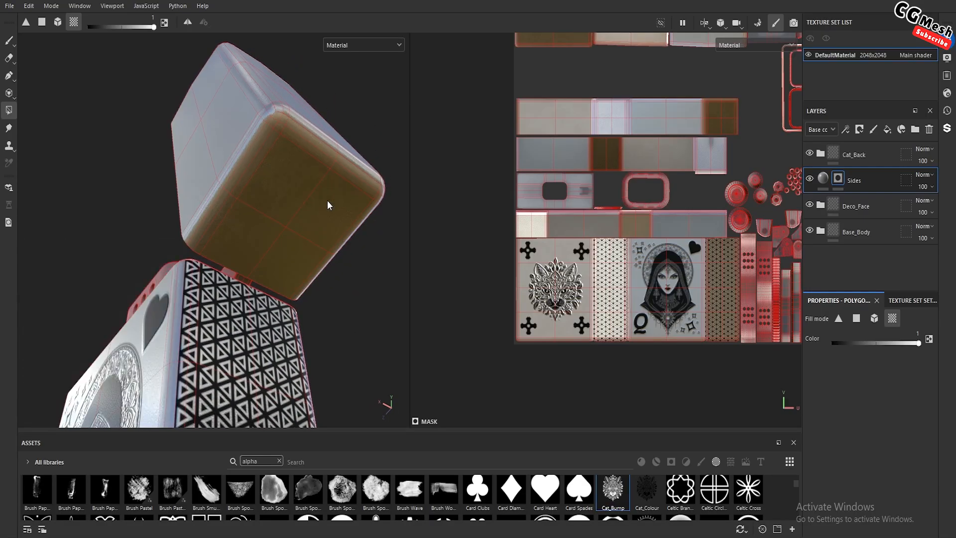
Set Polygon Fill to quad mode and fill the four large faces of the lid's brown-tinted narrow side in the Sides mask
left_click(857, 319)
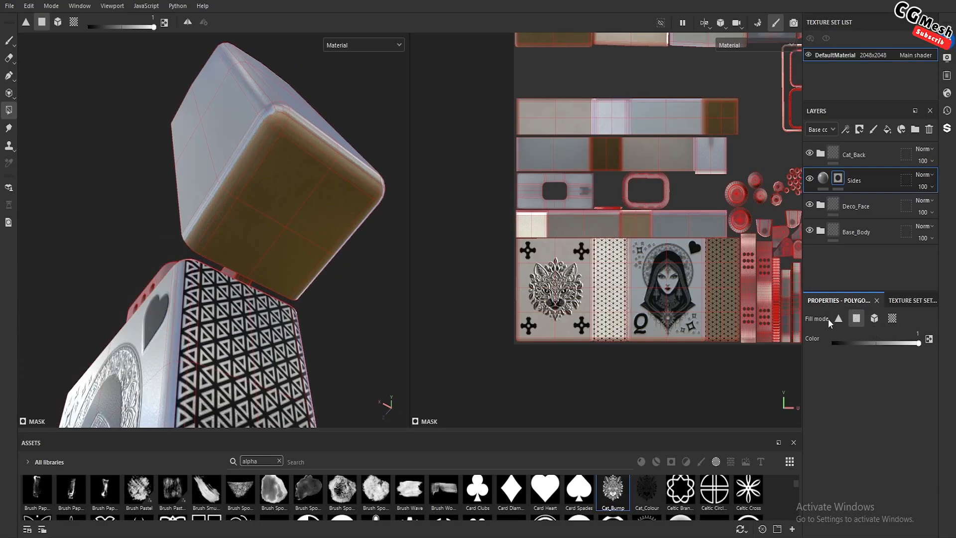
left_click_drag(334, 265, 269, 235, "alt")
scroll(288, 223, "up", 2)
left_click(264, 167)
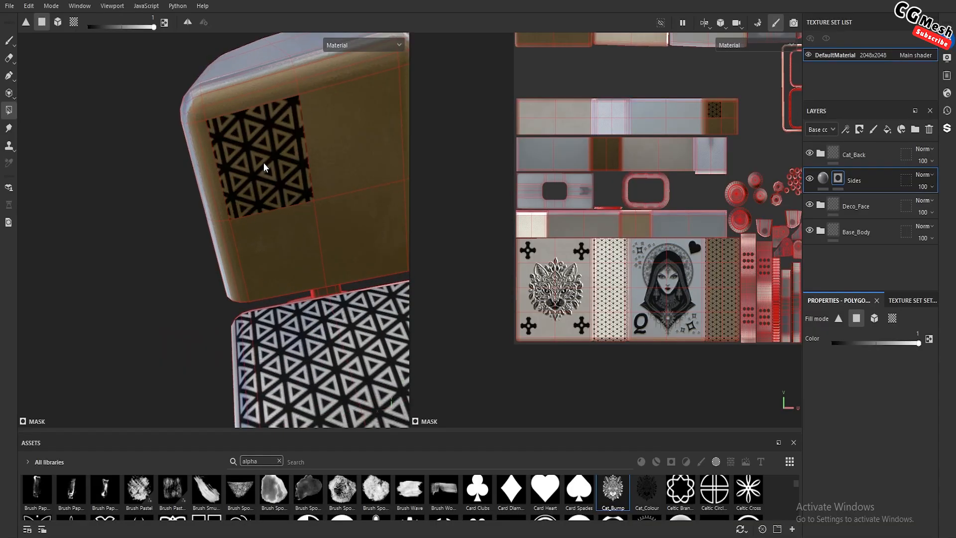
left_click(343, 163)
left_click(350, 225)
left_click(263, 241)
Fill the inner border faces around the first upper corner and down the adjoining edge of that narrow side
left_click_drag(262, 241, 241, 156, "alt")
scroll(240, 145, "up", 2)
scroll(222, 197, "up", 2)
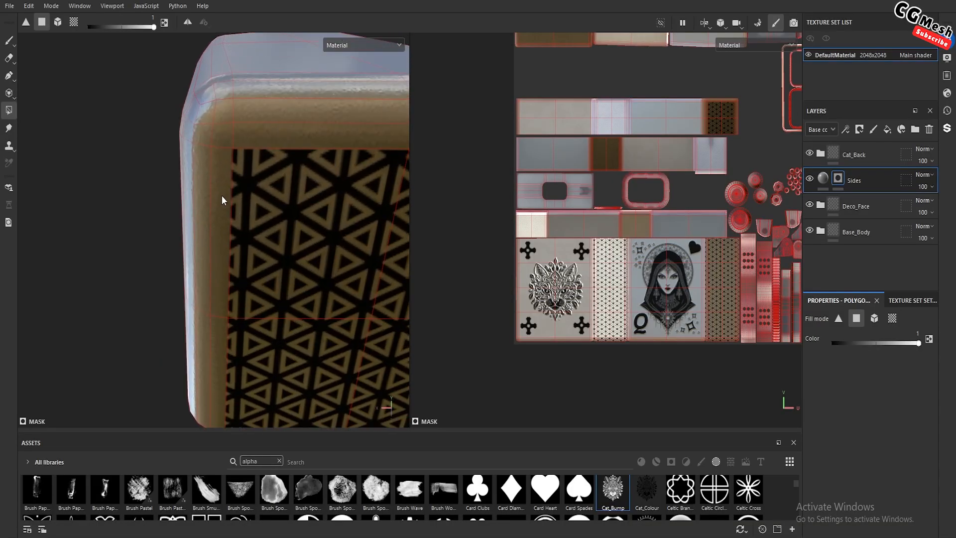
left_click(221, 188)
left_click(254, 144)
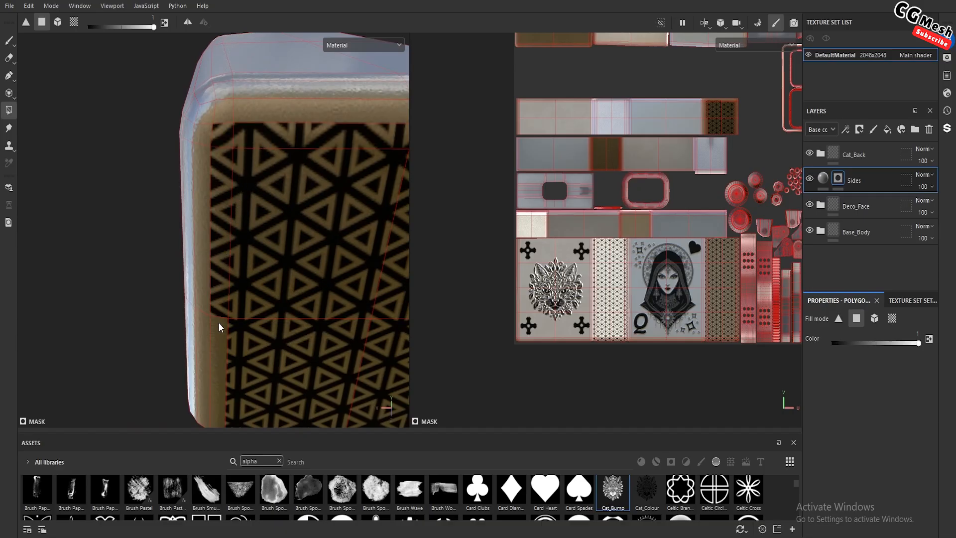
left_click_drag(219, 348, 226, 401, "alt")
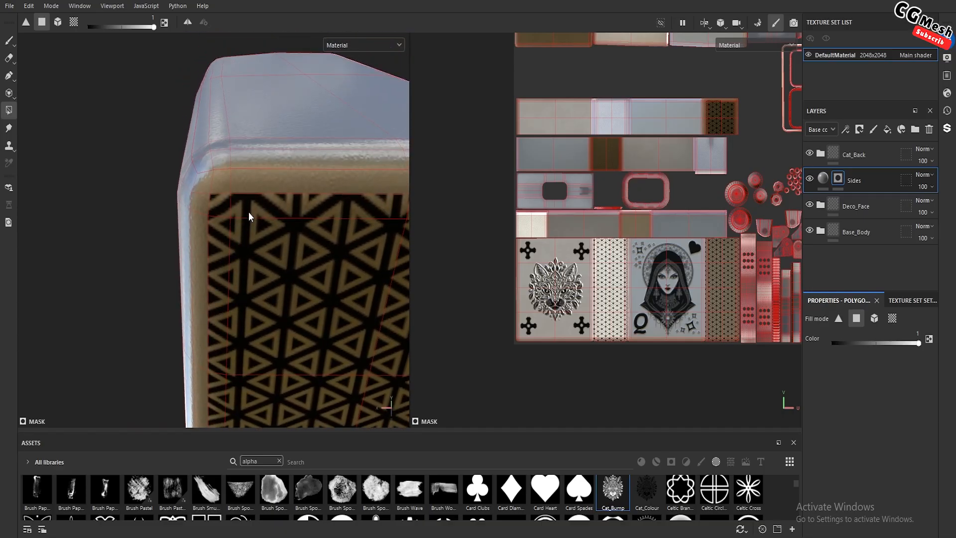
Fill the inner border faces around the opposite upper corner and down its adjoining edge on the same lid side
left_click_drag(249, 216, 289, 190, "alt")
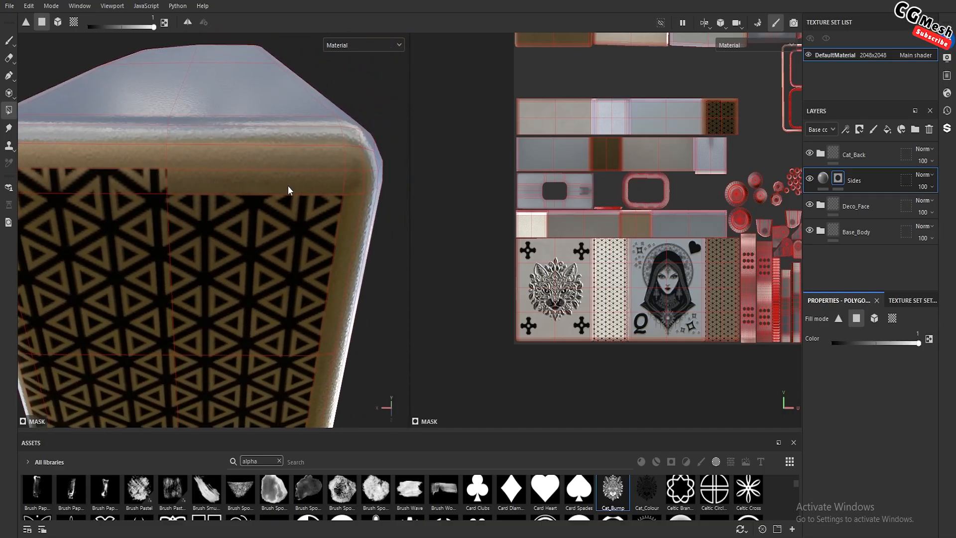
left_click(318, 187)
left_click(348, 215)
left_click_drag(346, 220, 313, 305, "alt")
left_click(320, 264)
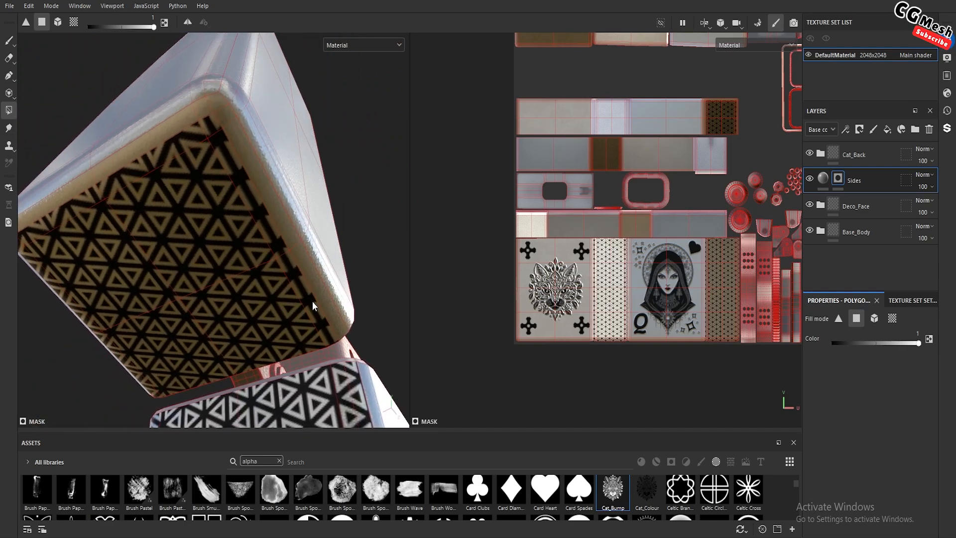
Extend the triangular pattern by filling the outer border faces along one long edge of the lid's narrow side
scroll(318, 298, "up", 2)
middle_click_drag(293, 208, 312, 255, "alt")
left_click_drag(299, 239, 221, 137, "alt")
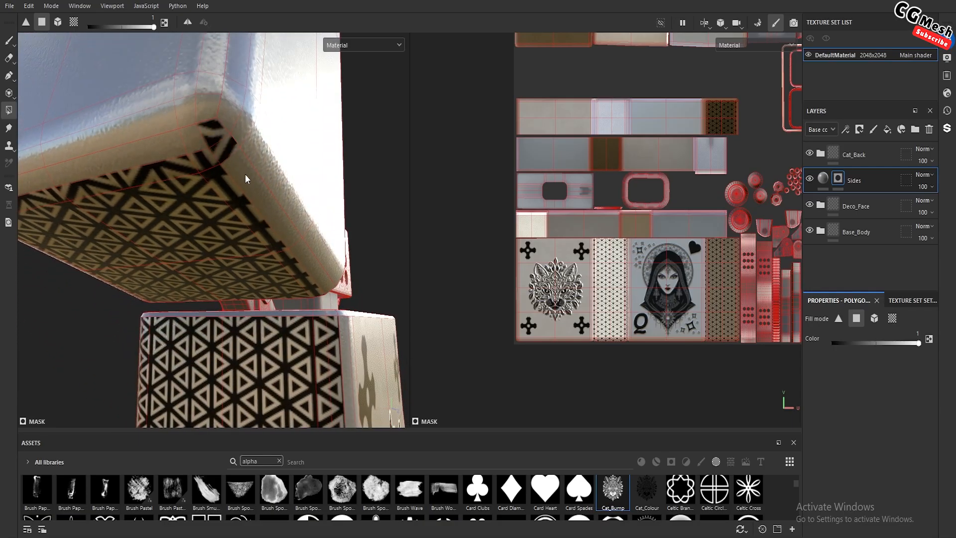
left_click_drag(245, 179, 284, 232)
left_click(301, 260)
middle_click_drag(220, 171, 250, 182, "alt")
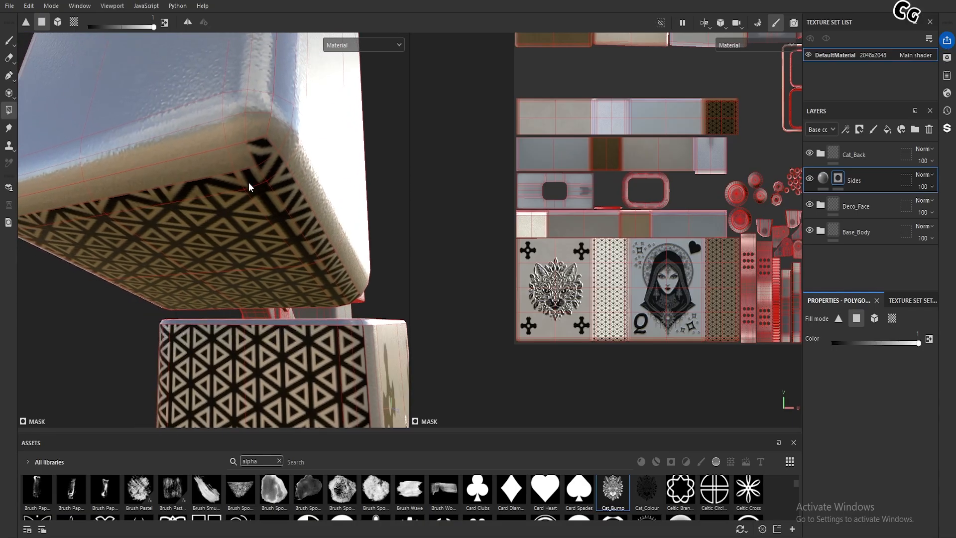
Fill the outer border faces along the upper edge and far corner of the lid's narrow side
left_click(240, 160)
left_click_drag(209, 168, 225, 172, "alt")
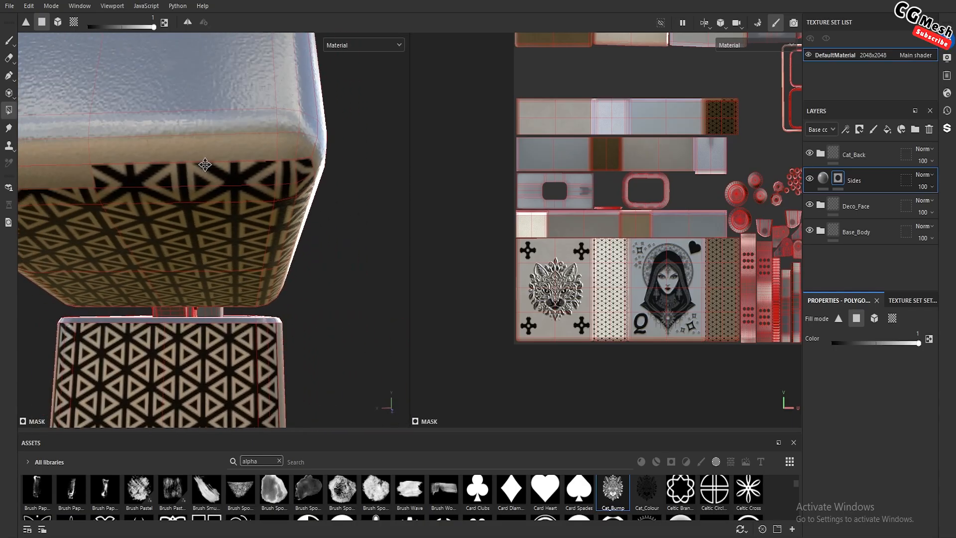
middle_click_drag(150, 179, 192, 183, "alt")
left_click_drag(192, 183, 181, 166, "alt")
left_click(172, 161)
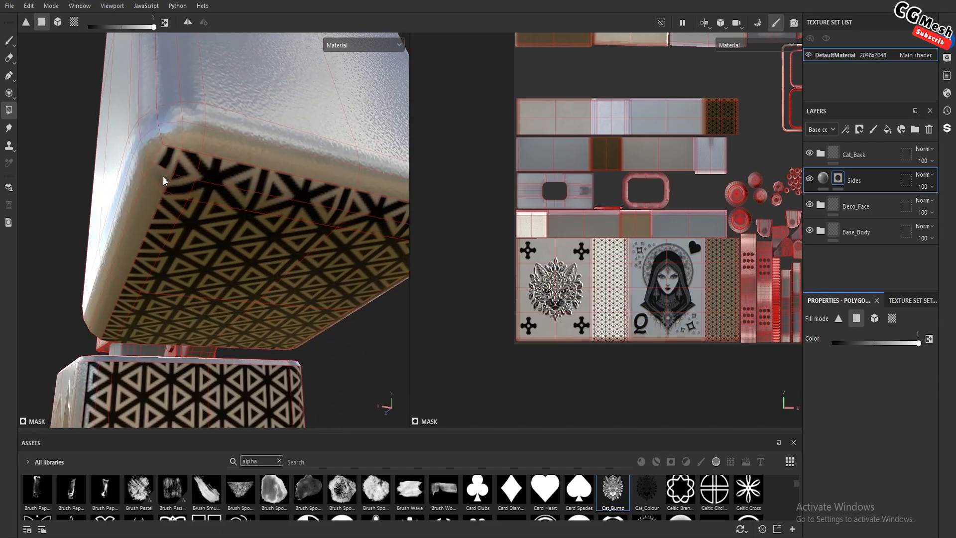
mouse_move(152, 202)
left_mouse_down("alt")
mouse_move(200, 165)
mouse_move(201, 182)
mouse_move(260, 166)
mouse_move(267, 196)
mouse_move(260, 182)
mouse_move(227, 219)
mouse_move(390, 259)
mouse_move(247, 270)
mouse_move(141, 154)
mouse_move(241, 235)
mouse_move(158, 156)
mouse_move(164, 208)
left_mouse_up("alt")
Fill the four large faces of the lid's opposite narrow side with white in the Sides mask
left_click(232, 181)
left_click(245, 237)
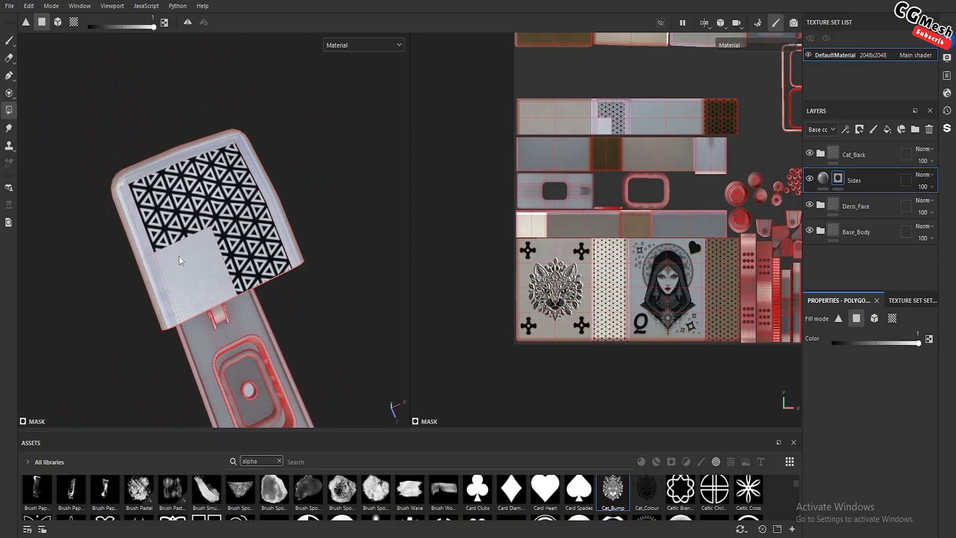
left_click(182, 260)
Fill the border faces around one corner of the opposite narrow side, along both adjoining edges
scroll(209, 260, "up", 3)
left_click_drag(179, 233, 217, 209, "alt")
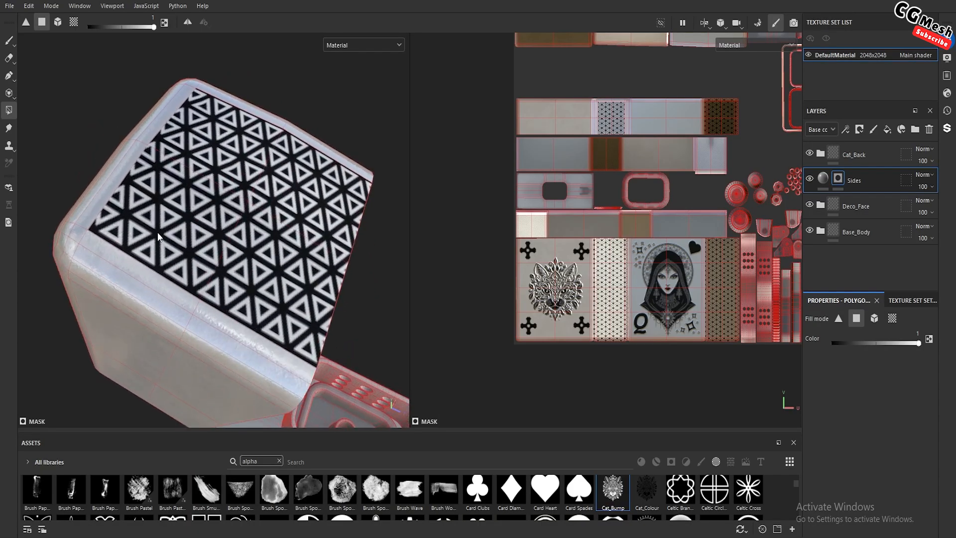
middle_click_drag(174, 201, 219, 216, "alt")
scroll(190, 248, "up", 2)
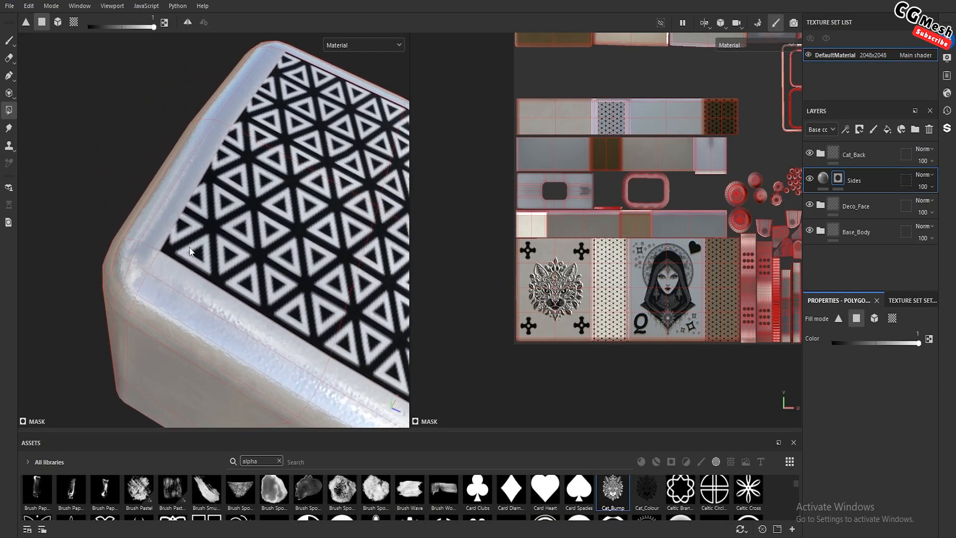
left_click(171, 271)
left_click(158, 231)
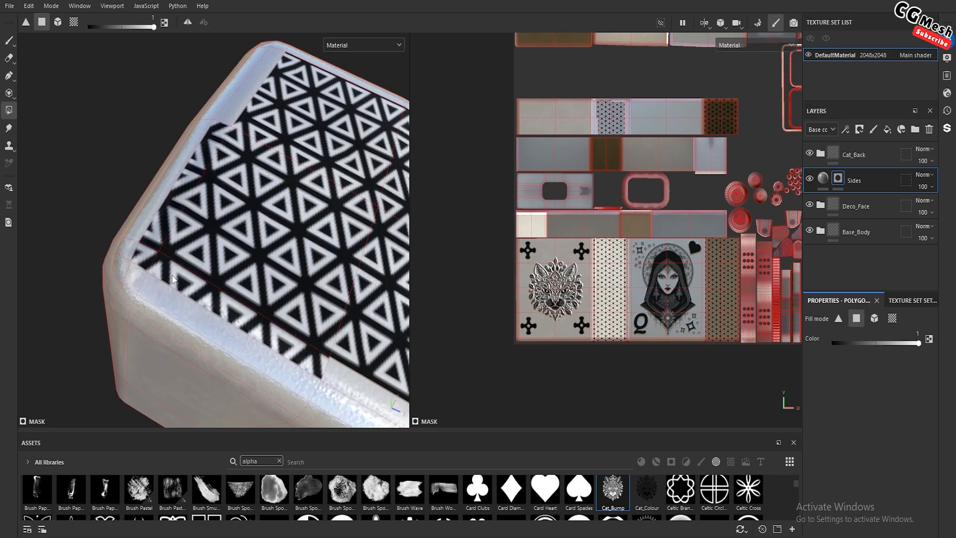
left_click(142, 224)
left_click_drag(142, 224, 181, 285, "alt")
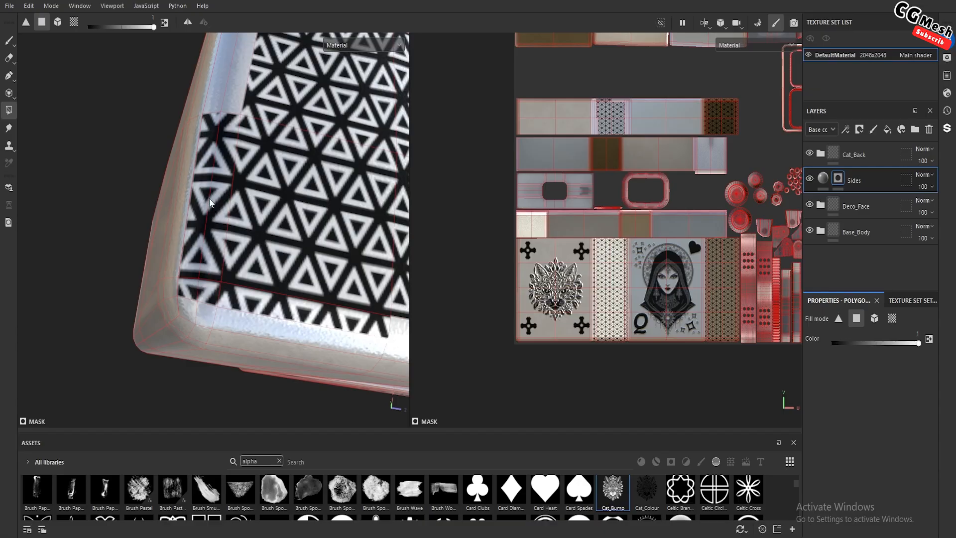
Fill the remaining border faces along the edges and corners of the opposite narrow side to cover it with the pattern
left_click_drag(209, 203, 189, 303, "alt")
left_click(192, 221)
left_click(211, 216)
left_click_drag(212, 209, 189, 289, "alt")
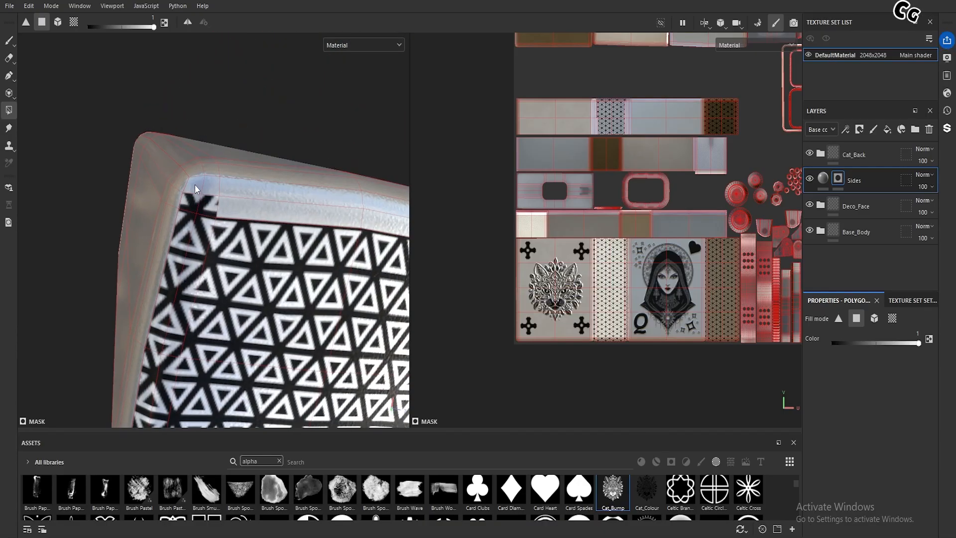
left_click(217, 188)
left_click_drag(231, 193, 211, 239, "alt")
scroll(212, 239, "up", 3)
left_click_drag(148, 274, 211, 271, "alt")
middle_click_drag(212, 271, 341, 342, "alt")
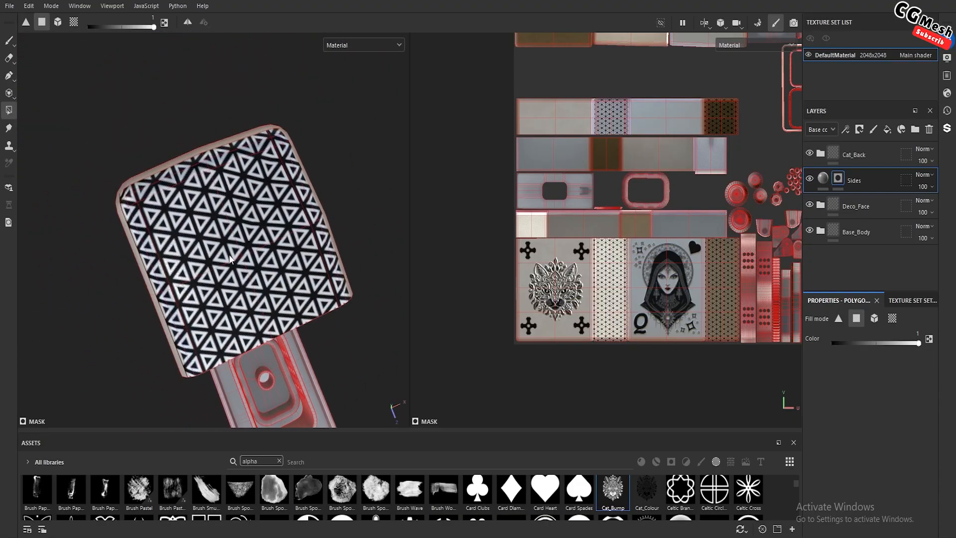
Select the Sides layer's fill content and examine the patterned lid sides and plain lid faces from several angles
left_click_drag(219, 227, 249, 243, "alt")
scroll(223, 226, "down", 3)
left_click(825, 182)
left_click_drag(326, 197, 273, 268, "alt")
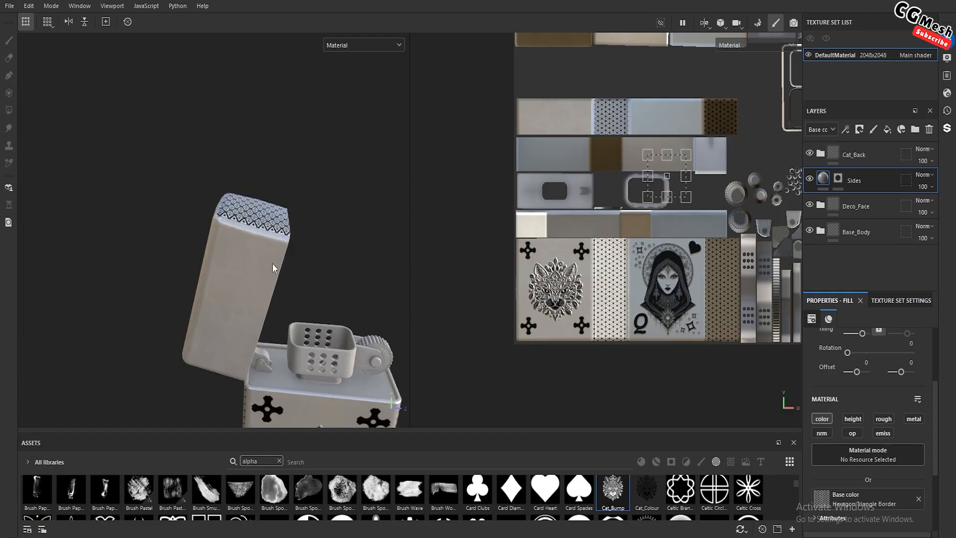
left_click_drag(240, 309, 266, 301, "alt")
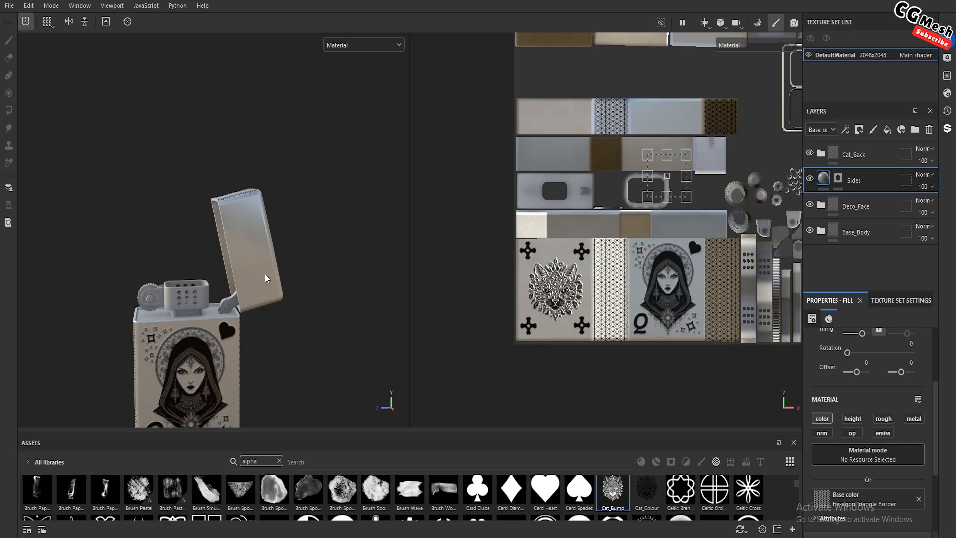
Add a fill layer above Sides and give it a black mask
left_click(887, 130)
right_click(824, 180)
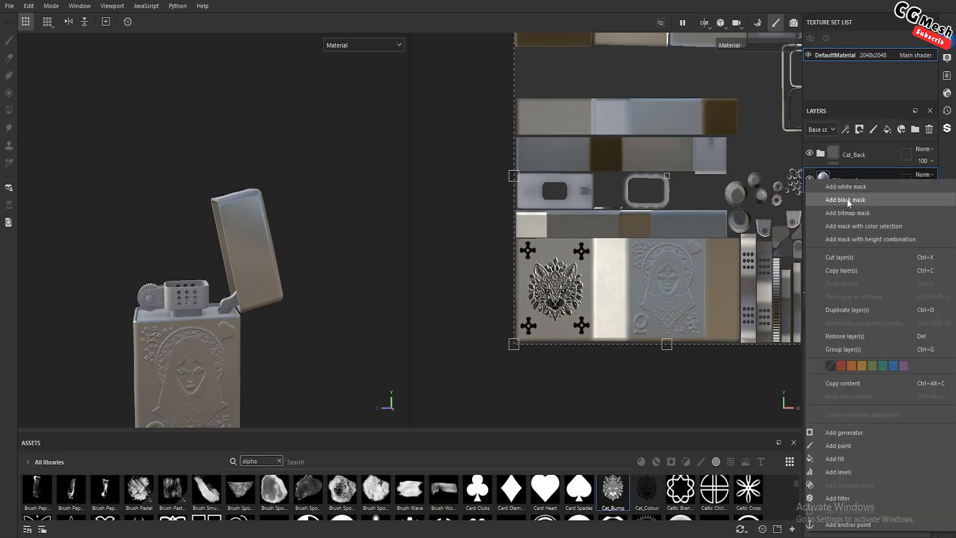
left_click(848, 200)
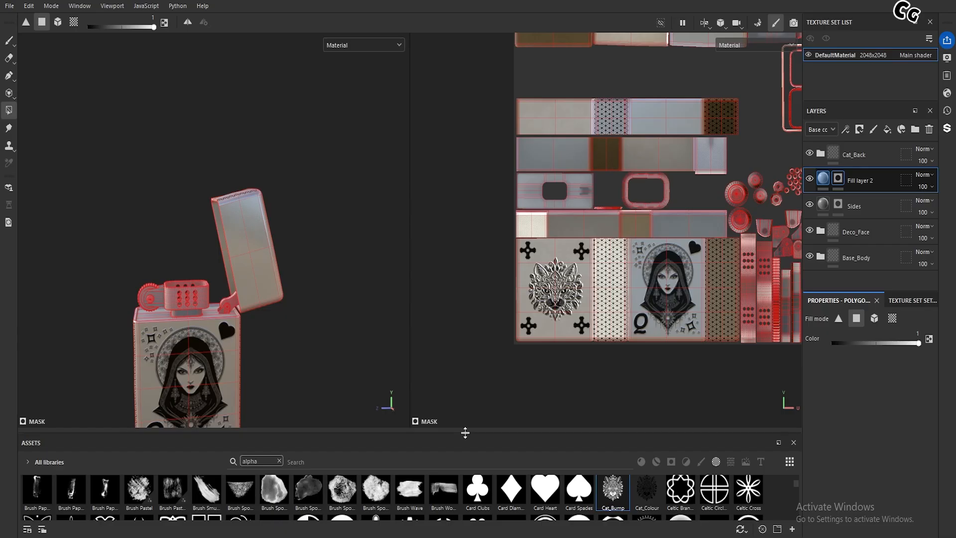
Enlarge the asset library area and browse the alphas for a decorative shape for the lid
left_click_drag(456, 430, 453, 328)
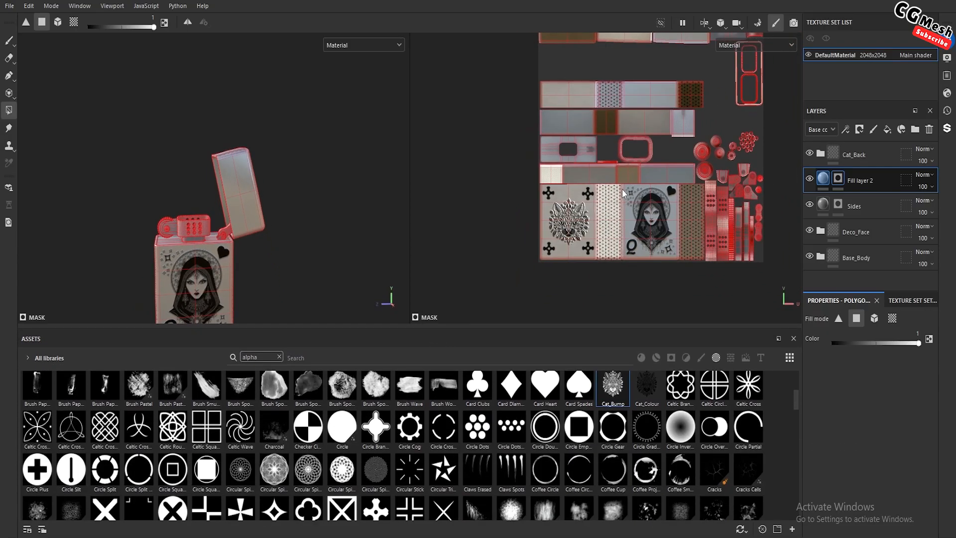
middle_click_drag(655, 116, 628, 187, "alt")
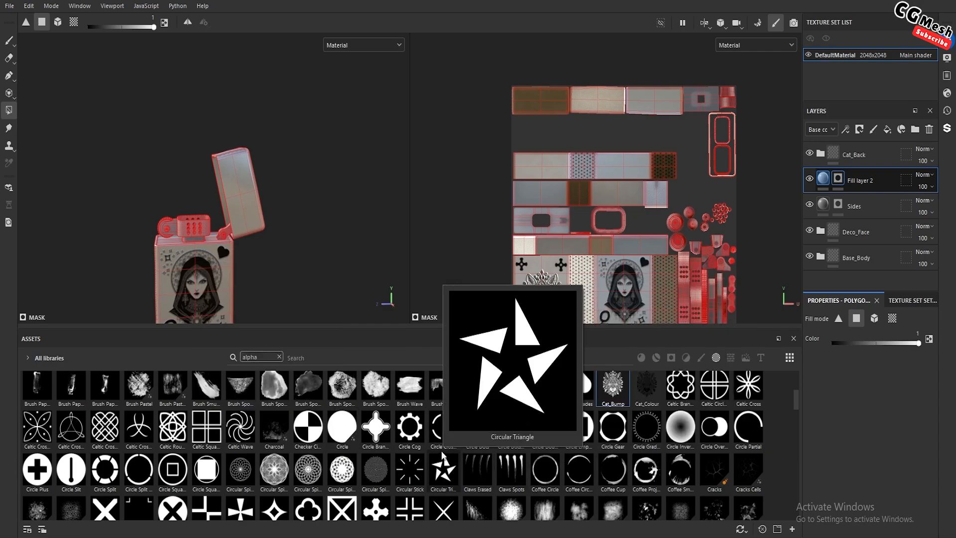
scroll(703, 516, "down", 10)
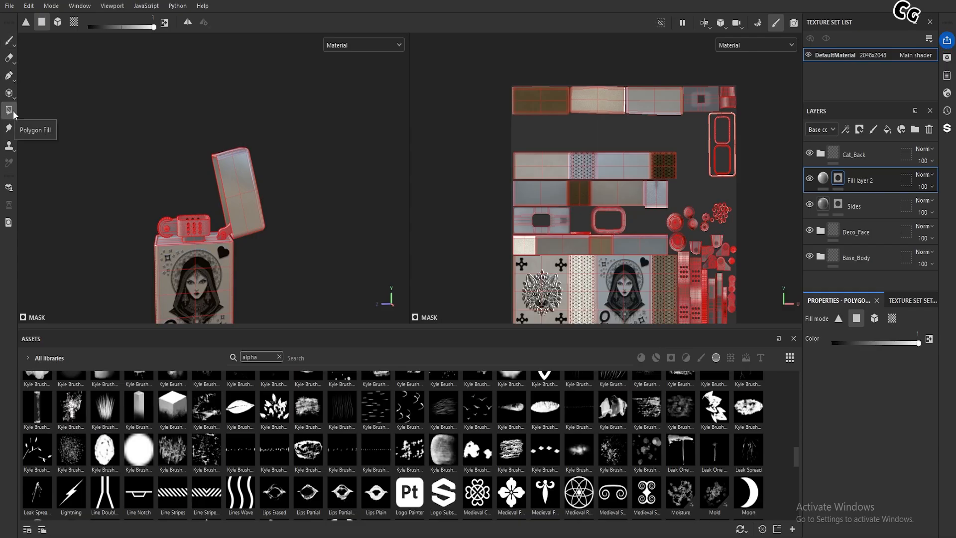
Activate the Paint tool and load the Medieval Swirl alpha as its stencil with Horizontal Tiling
left_click(8, 41)
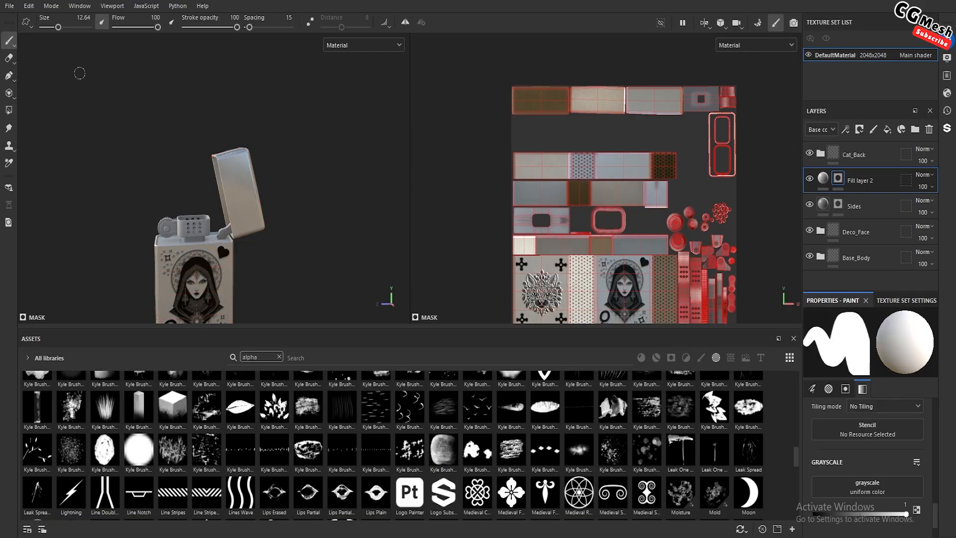
scroll(874, 440, "down", 2)
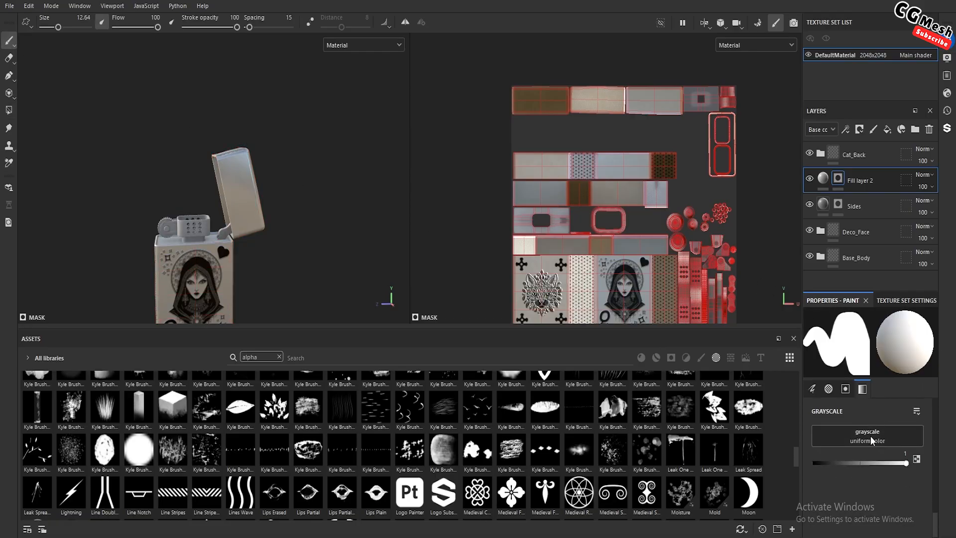
scroll(872, 440, "up", 3)
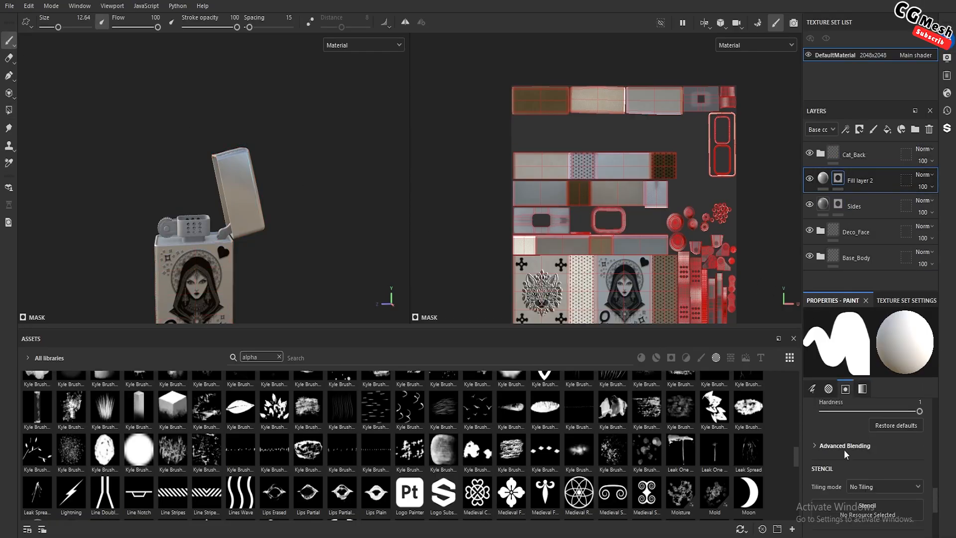
scroll(845, 454, "down", 2)
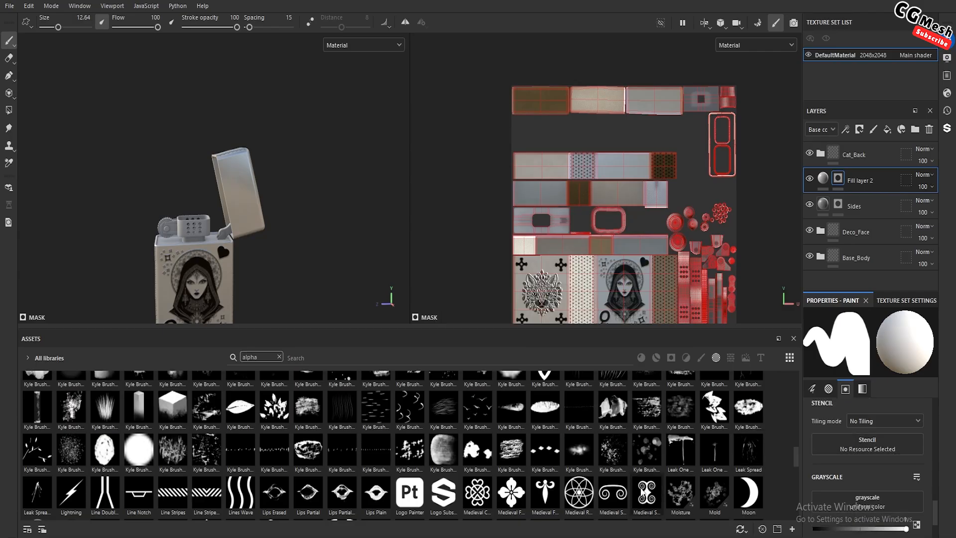
left_click_drag(644, 497, 847, 443)
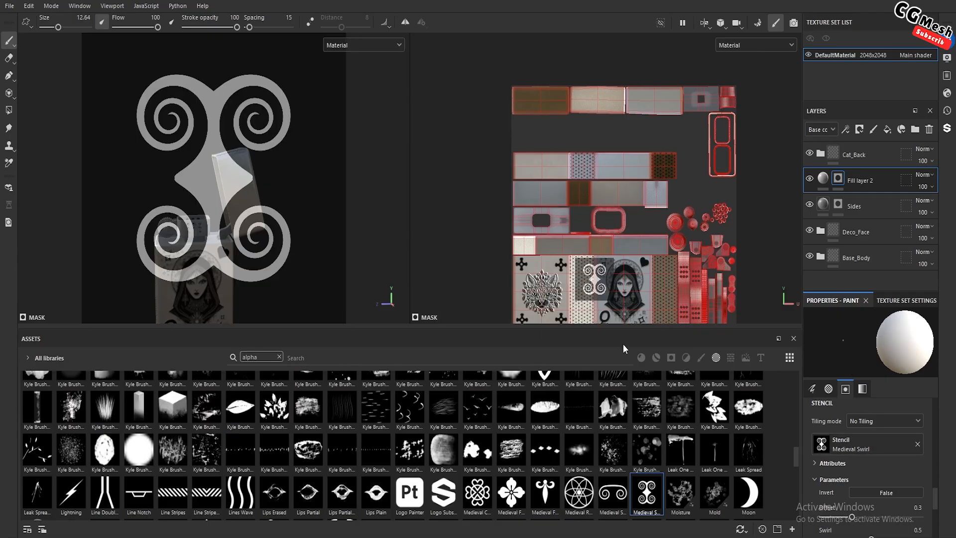
mouse_move(756, 386)
left_click(885, 422)
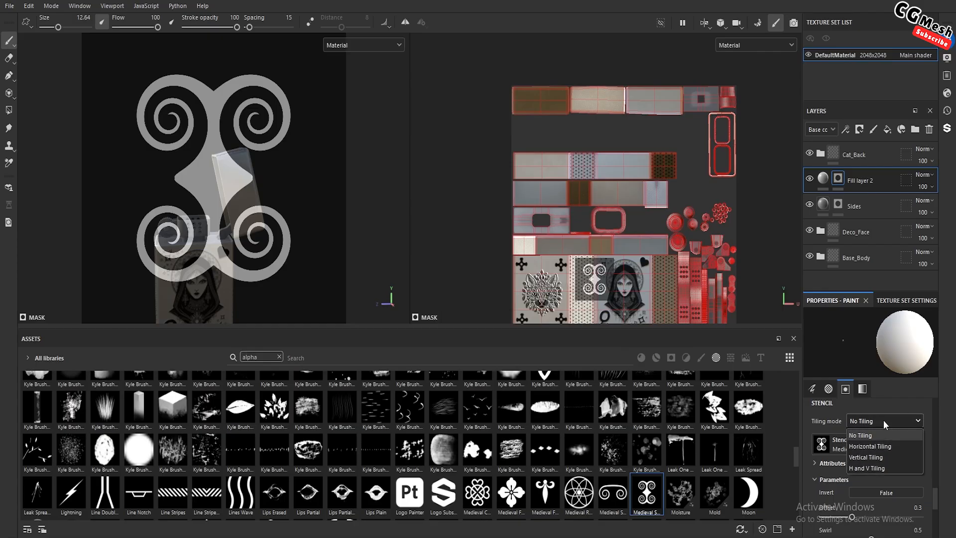
left_click(877, 448)
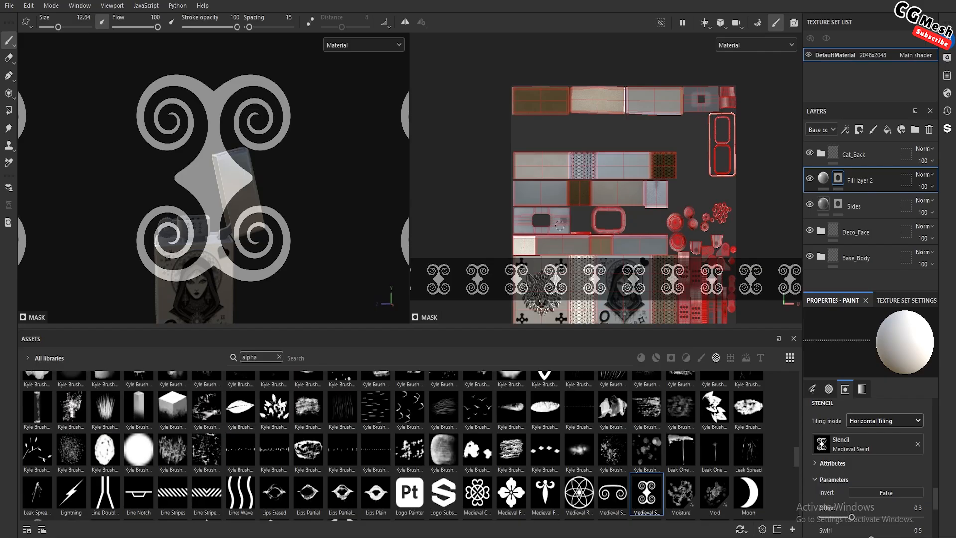
Scale the tiled swirl stencil down to a narrow band across the lid's islands in the UV view
right_click_drag(562, 218, 582, 183, "alt")
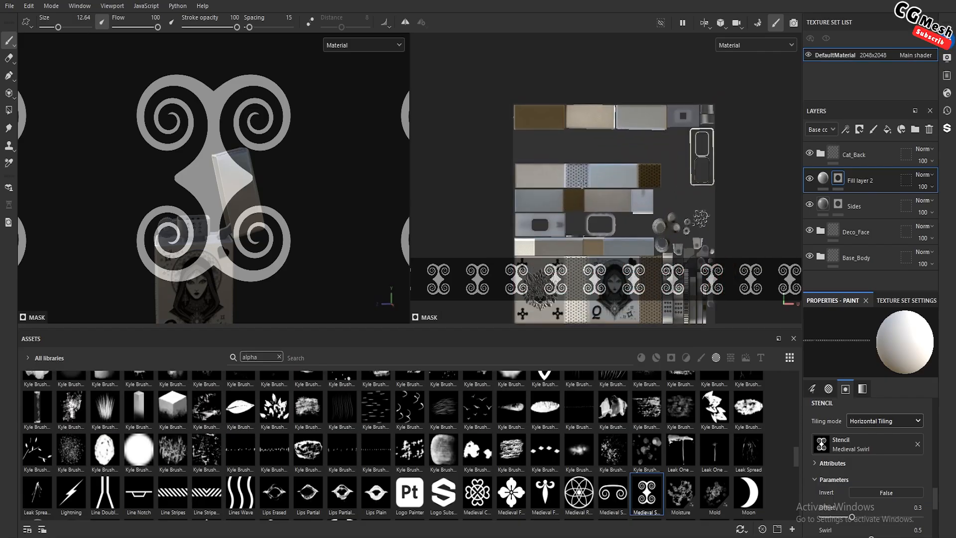
middle_click_drag(582, 183, 525, 303, "alt")
mouse_move(551, 286)
right_mouse_down("alt")
mouse_move(545, 260)
mouse_move(553, 276)
mouse_move(544, 297)
mouse_move(536, 224)
mouse_move(557, 299)
right_mouse_up("alt")
key("s")
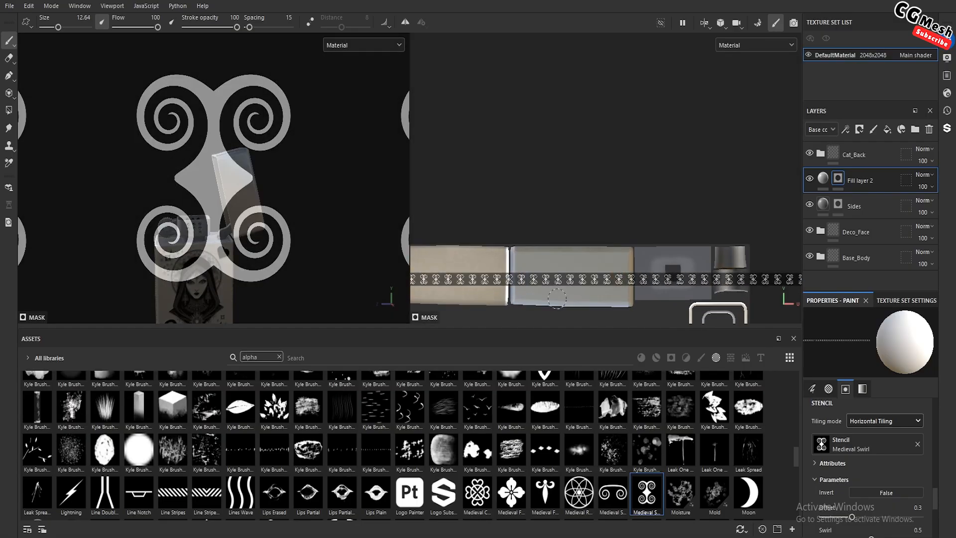
Try painting the tiled swirl stencil along the lower edge of the lid's front face in the UV view
scroll(557, 298, "up", 5)
middle_click_drag(560, 298, 600, 151, "alt")
scroll(572, 289, "down", 5)
middle_click_drag(577, 245, 602, 265, "alt")
scroll(554, 298, "up", 2)
middle_click_drag(554, 298, 559, 273, "alt")
right_click_drag(566, 278, 590, 337, "alt")
mouse_move(590, 336)
middle_mouse_down("alt")
mouse_move(596, 327)
mouse_move(576, 335)
mouse_move(576, 300)
middle_mouse_up("alt")
right_click_drag(575, 299, 582, 321)
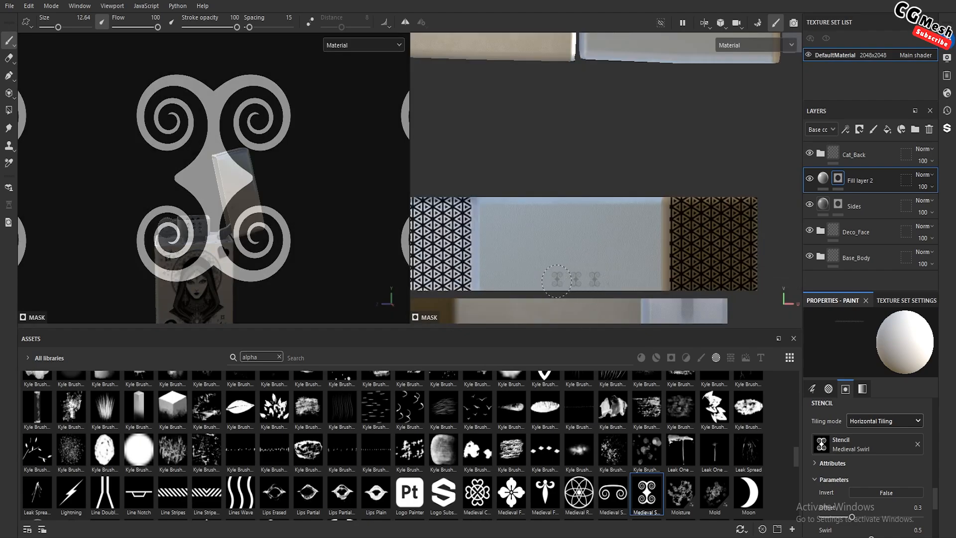
scroll(258, 164, "down", 4)
scroll(231, 197, "up", 8)
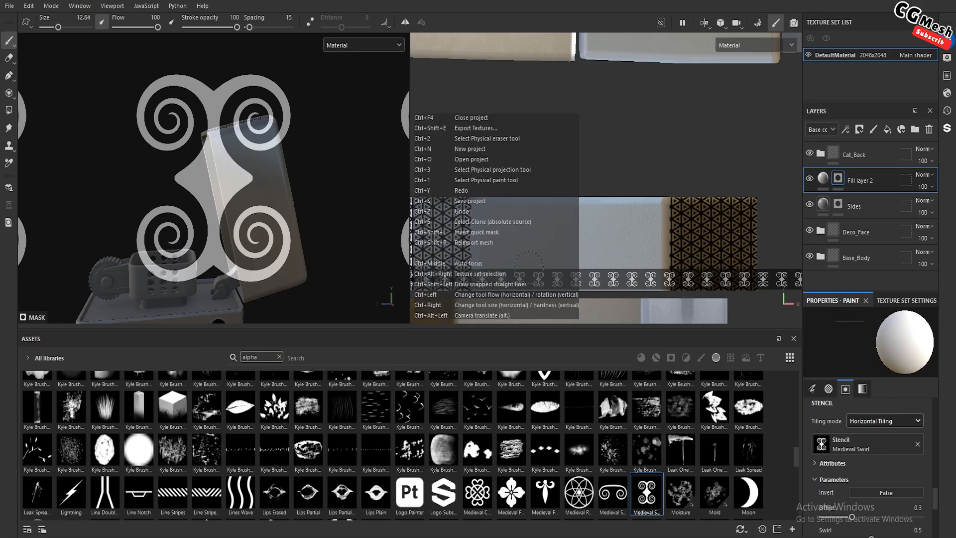
mouse_move(581, 271)
middle_mouse_down("alt")
mouse_move(579, 250)
mouse_move(582, 271)
middle_mouse_up("alt")
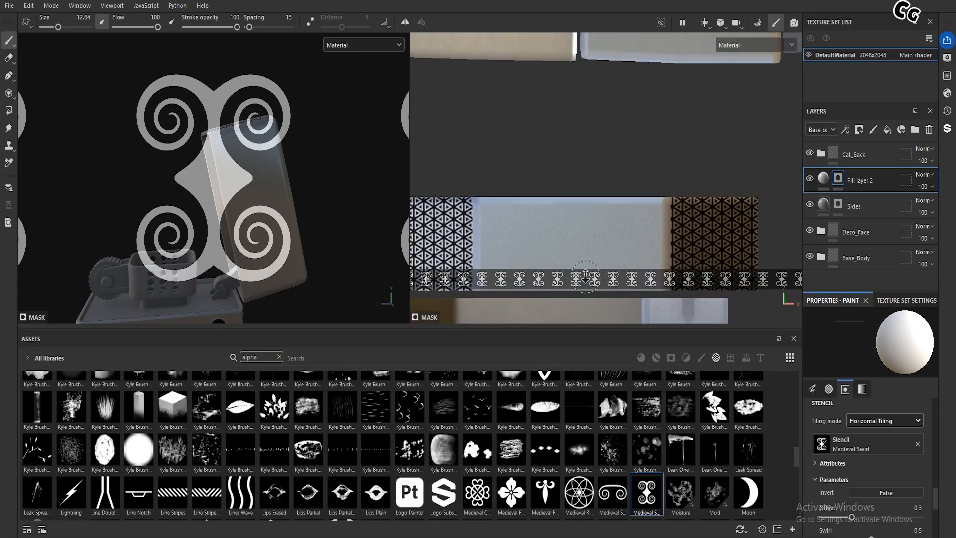
Align the tiled swirl stencil with the lower edge of the lid face and paint a full row of swirls there
mouse_move(585, 278)
right_mouse_down("alt")
mouse_move(596, 308)
mouse_move(592, 294)
right_mouse_up("alt")
key("s")
middle_click_drag(593, 294, 599, 295)
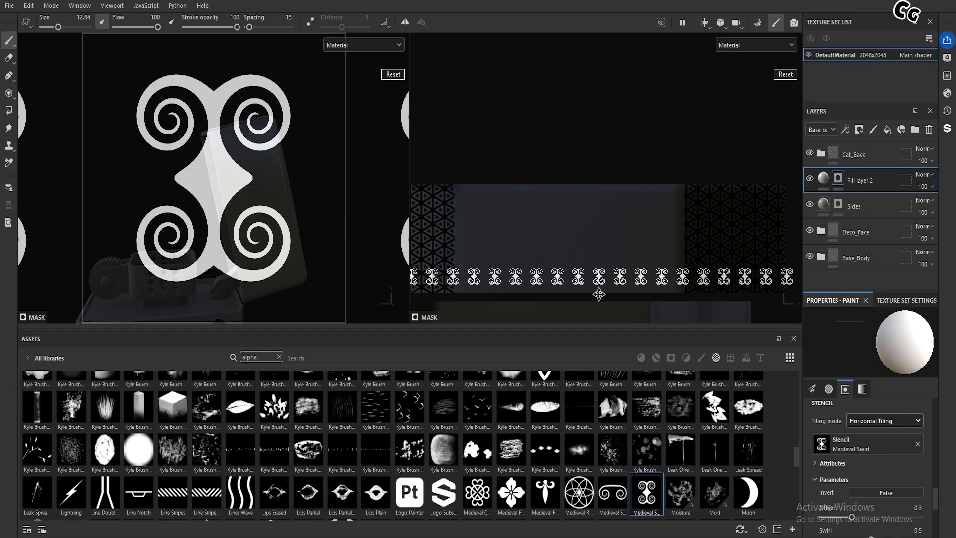
left_click_drag(483, 276, 484, 277)
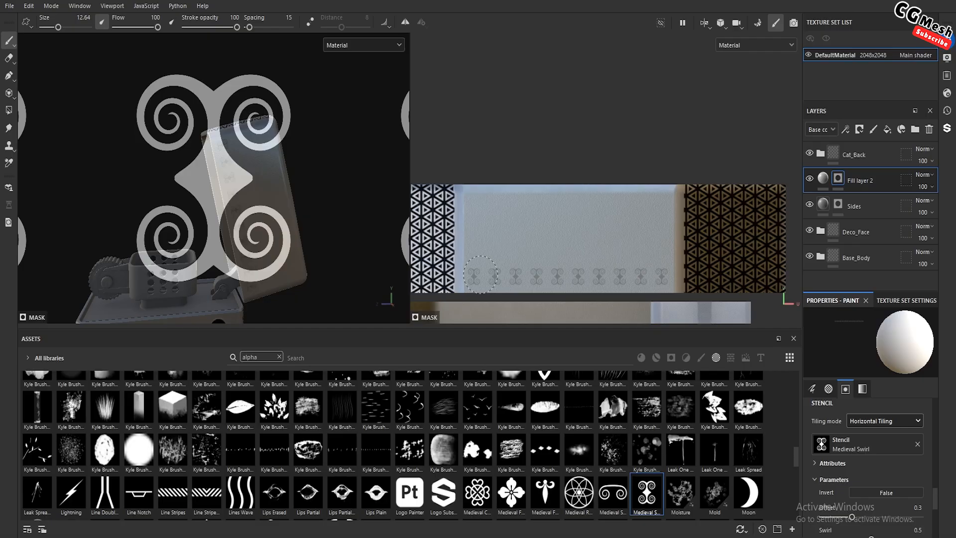
Set the base color of Fill layer 2 to black, 000000
left_click(823, 181)
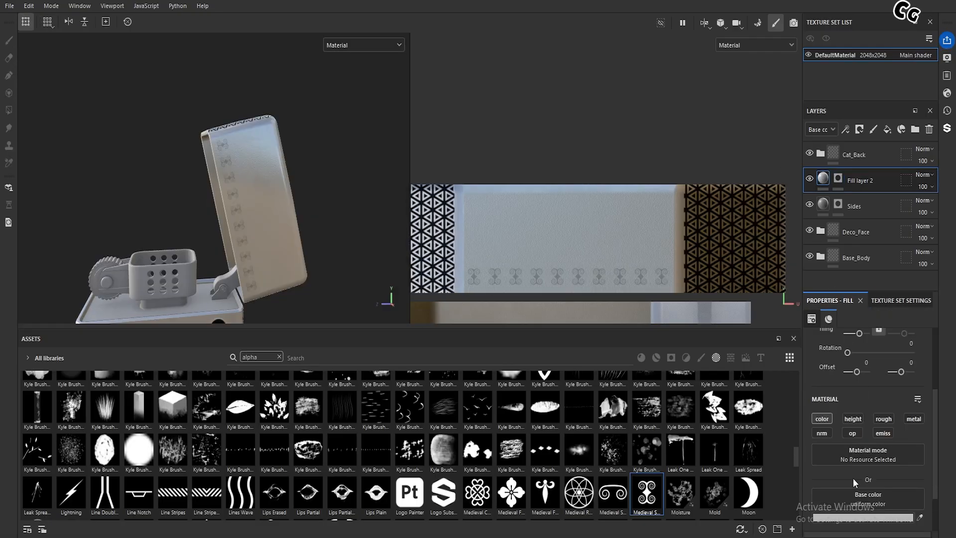
left_click(876, 517)
left_click_drag(756, 435, 650, 523)
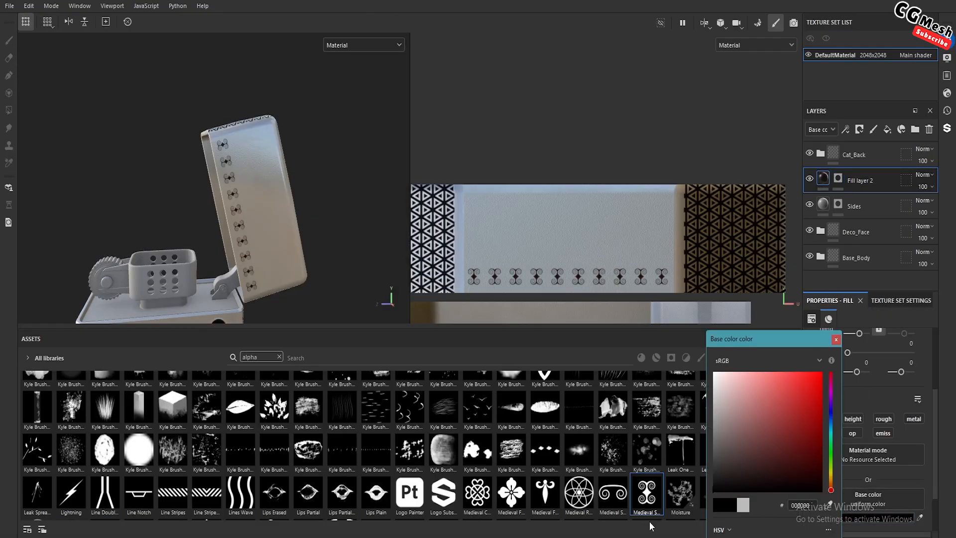
left_click(836, 340)
Shrink the asset library area to enlarge the viewports and check the black swirl row on the lid
left_click_drag(216, 169, 234, 192, "alt")
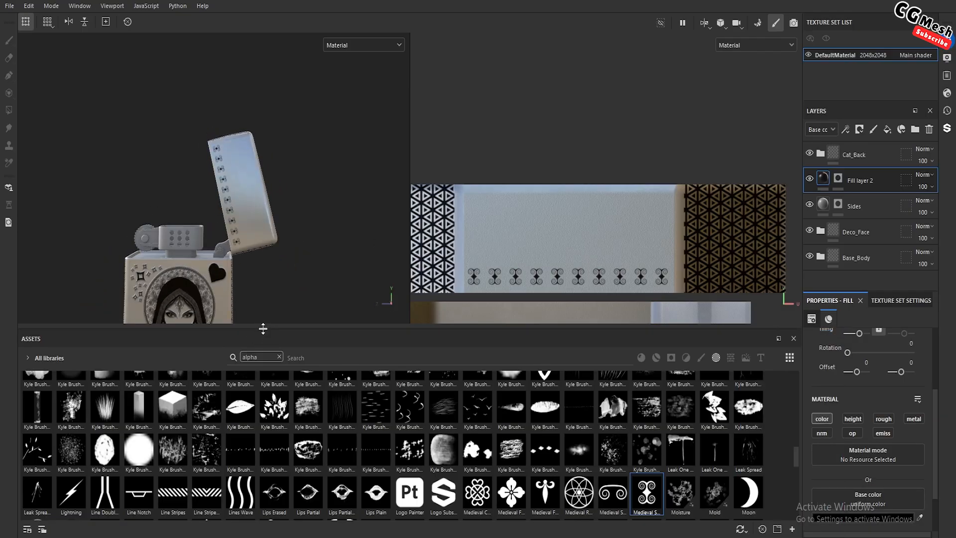
left_click_drag(263, 329, 263, 438)
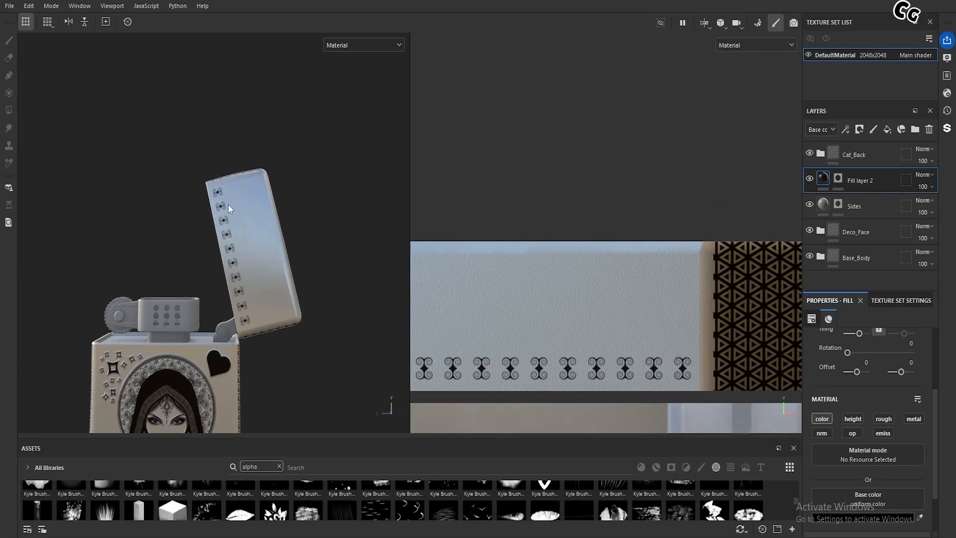
left_click_drag(228, 204, 230, 254, "alt")
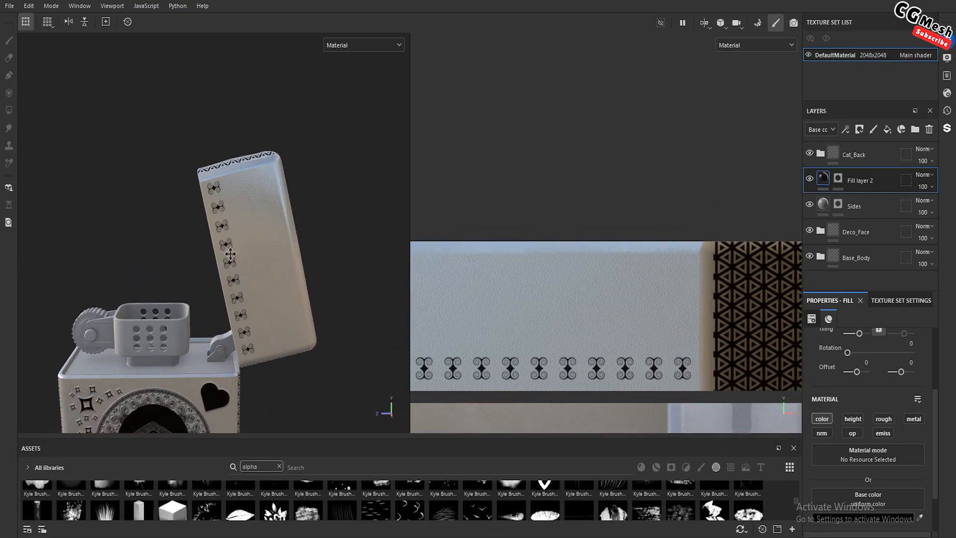
middle_click_drag(230, 254, 210, 172)
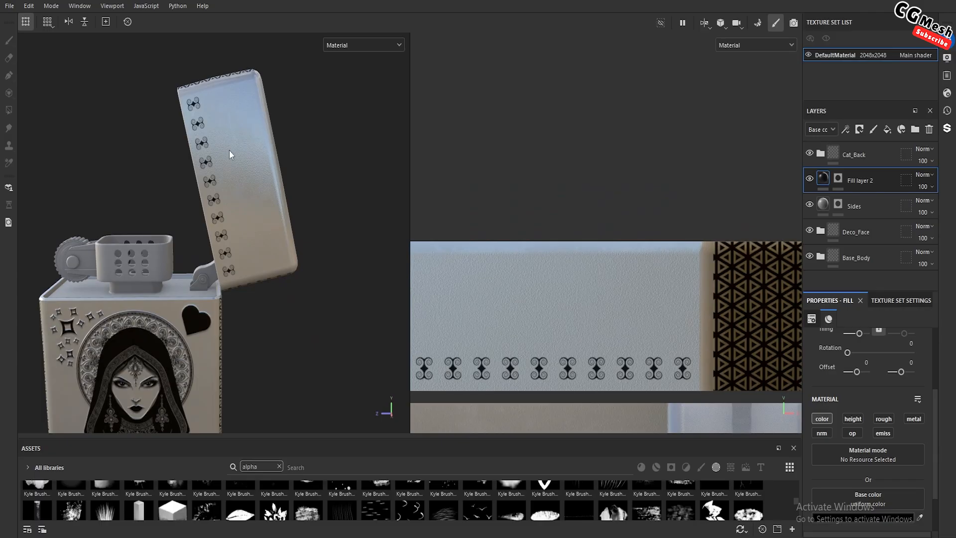
scroll(552, 338, "up", 3)
middle_click_drag(551, 328, 590, 246)
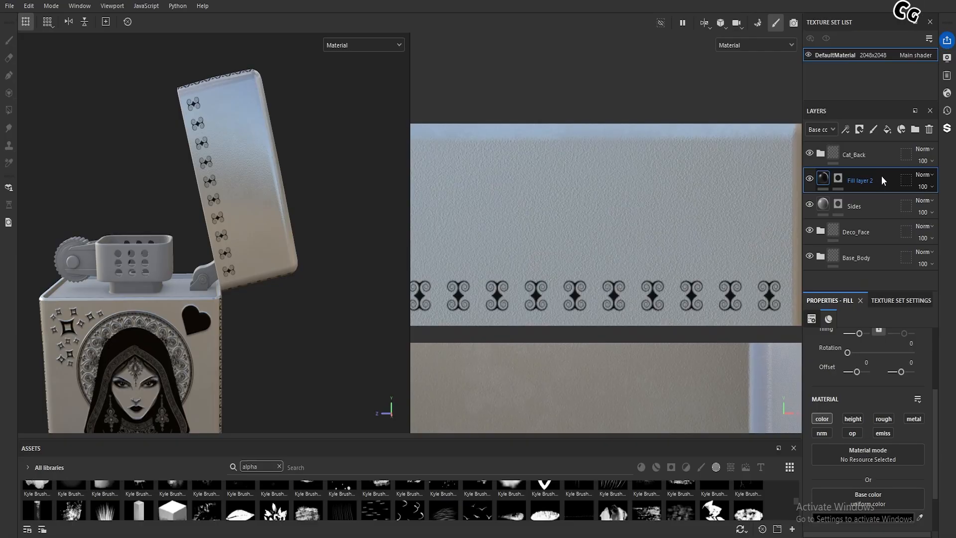
Duplicate Fill layer 2, limit the copy to the height channel and set its height to 0.0412
key("ctrl+d")
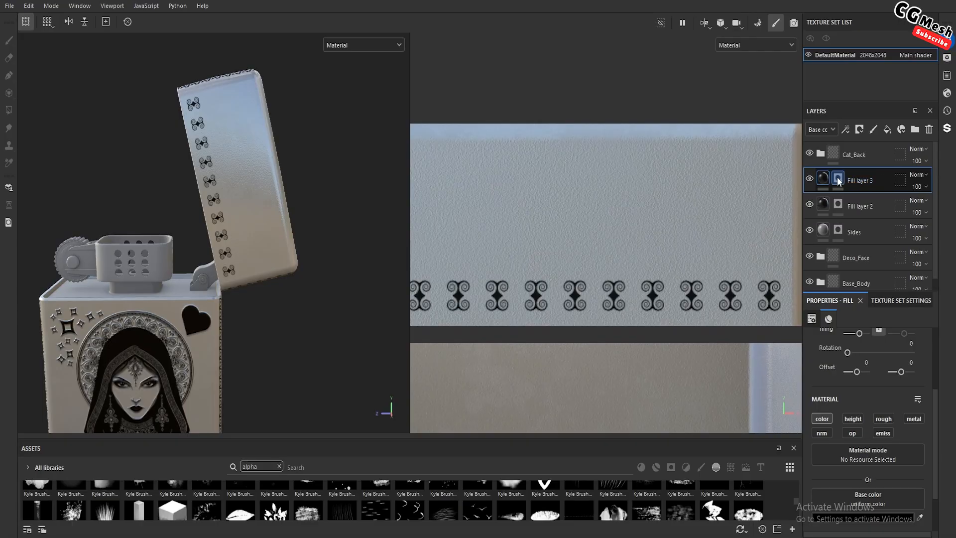
left_click(829, 423)
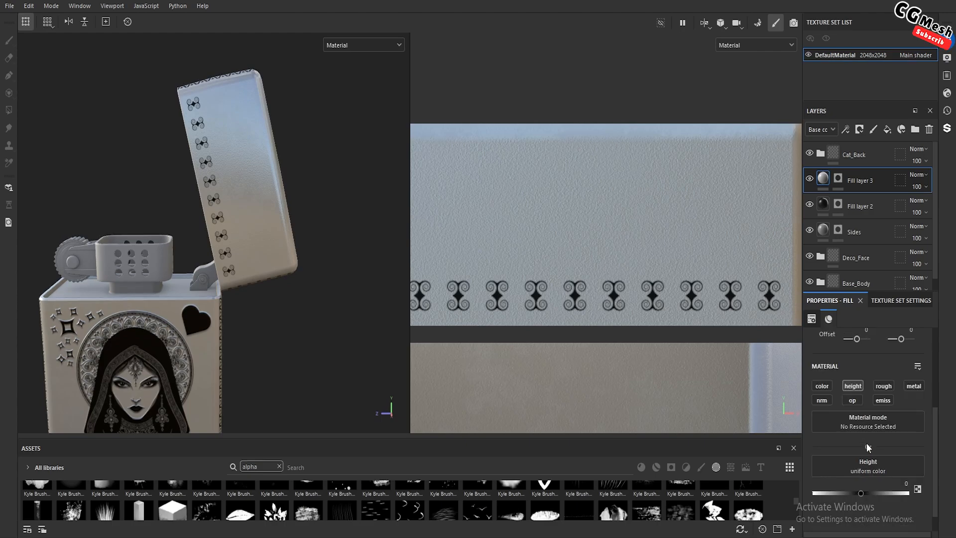
scroll(866, 444, "down", 2)
left_click_drag(860, 467, 863, 469)
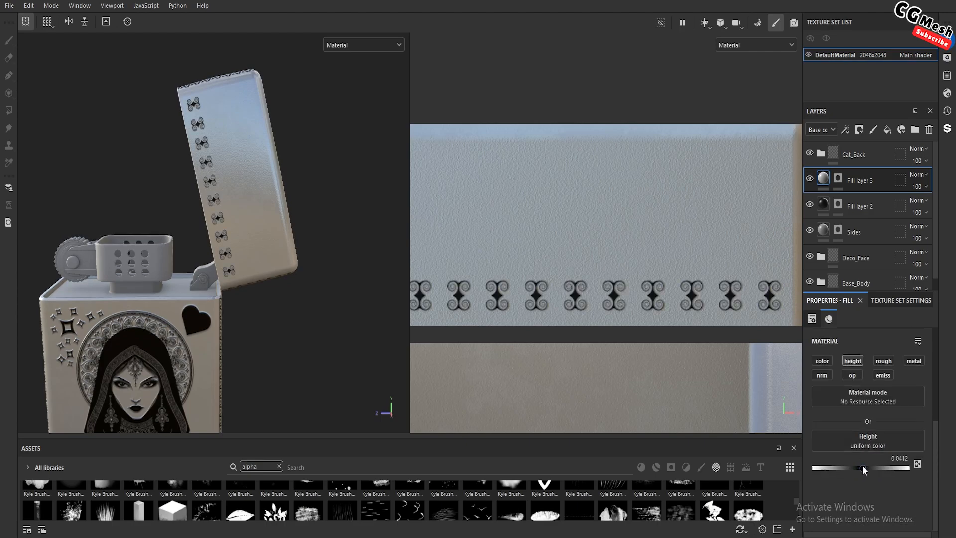
Select the duplicated layer's mask and remove the Medieval Swirl stencil from the Paint tool
scroll(251, 188, "up", 3)
left_click_drag(196, 147, 212, 174, "alt")
scroll(214, 199, "up", 2)
right_click_drag(211, 174, 259, 233, "shift")
left_click(837, 180)
key("1")
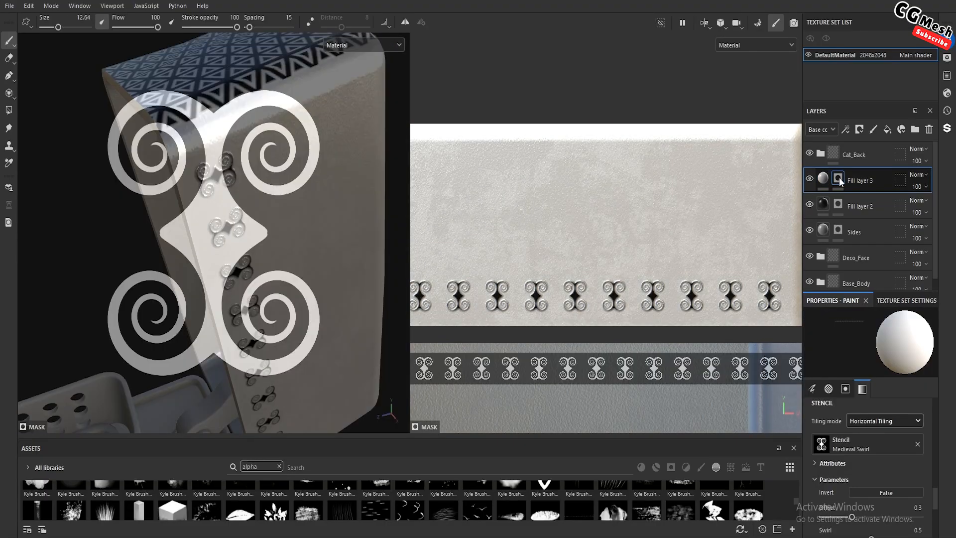
left_click(917, 444)
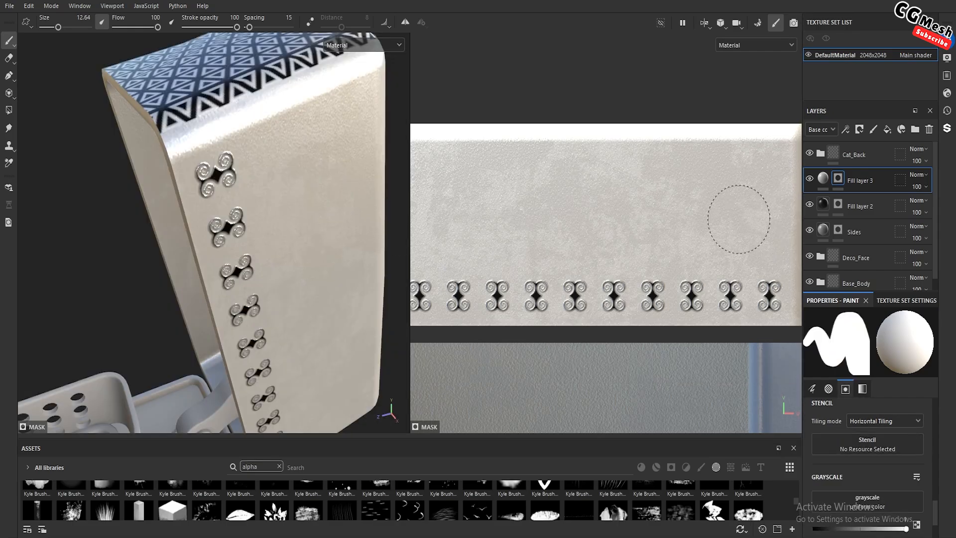
Add a filter to the mask of Fill layer 3 and load Blur into it
right_click(840, 180)
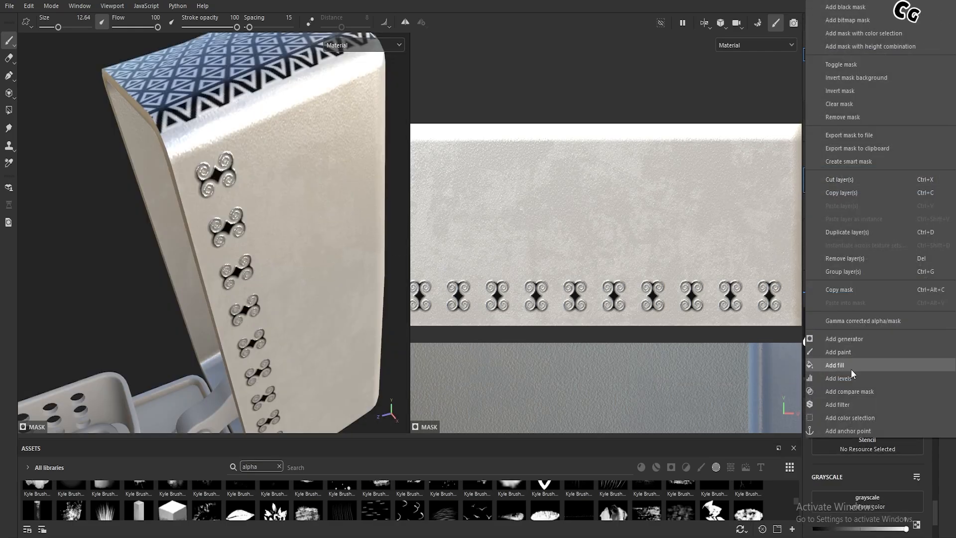
left_click(848, 406)
left_click(862, 351)
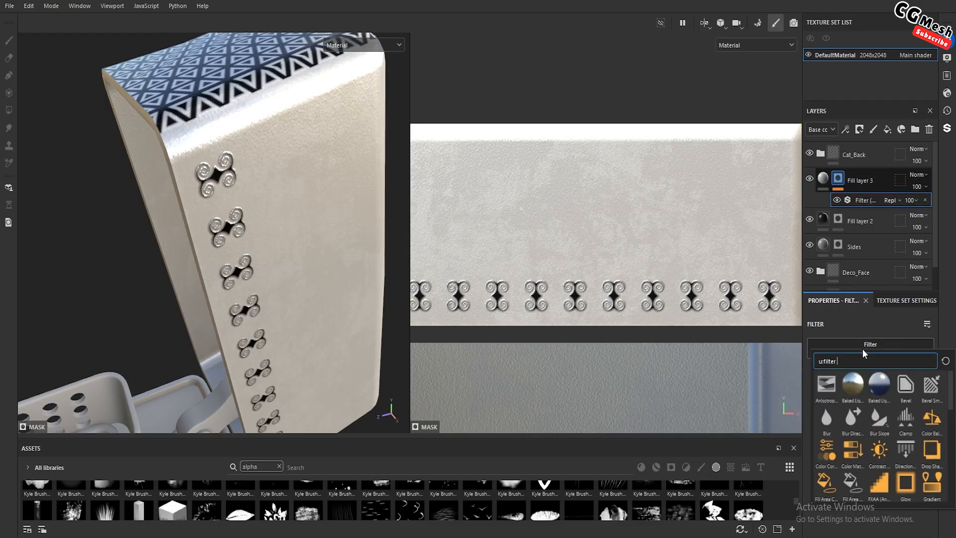
left_click(826, 423)
Set the Blur Intensity to 0.14 and check the softened relief of the swirls on the lid
scroll(267, 207, "up", 5)
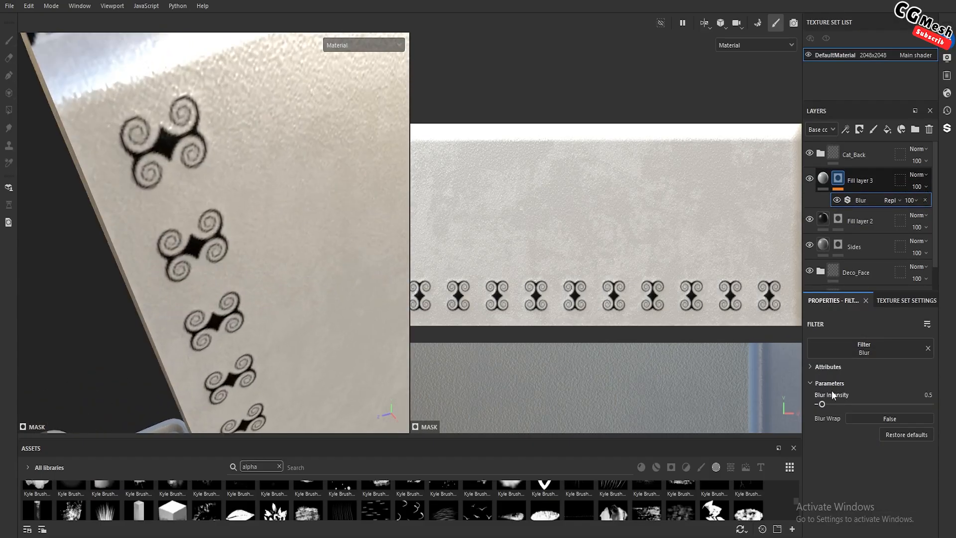
left_click_drag(822, 404, 817, 404)
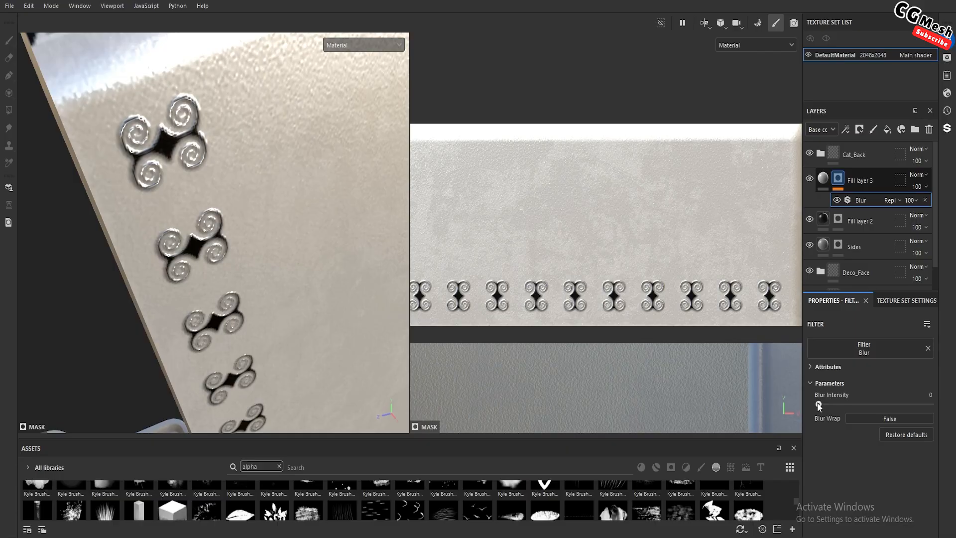
left_click_drag(819, 404, 820, 404)
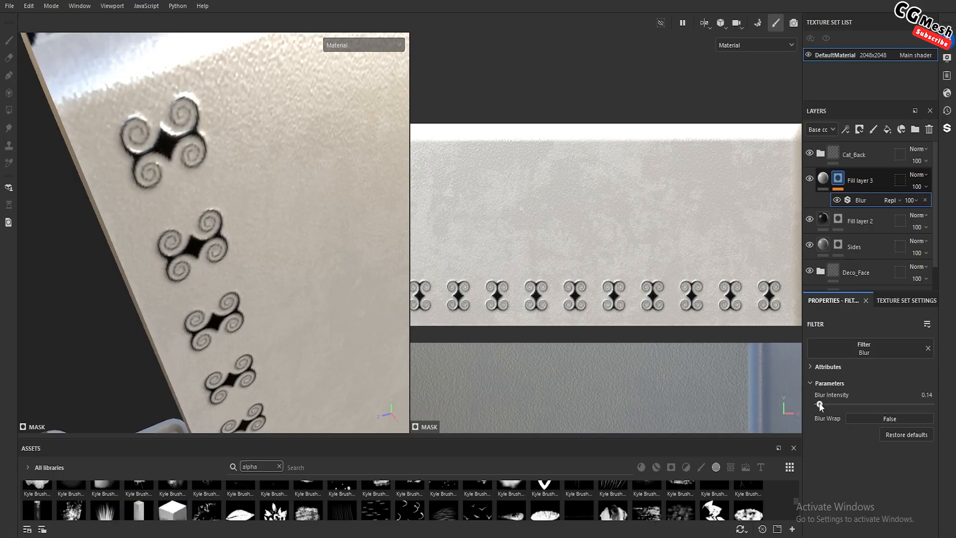
scroll(241, 237, "down", 6)
left_click_drag(241, 280, 164, 234, "alt")
mouse_move(164, 234)
right_mouse_down("shift")
mouse_move(281, 275)
mouse_move(261, 272)
right_mouse_up("shift")
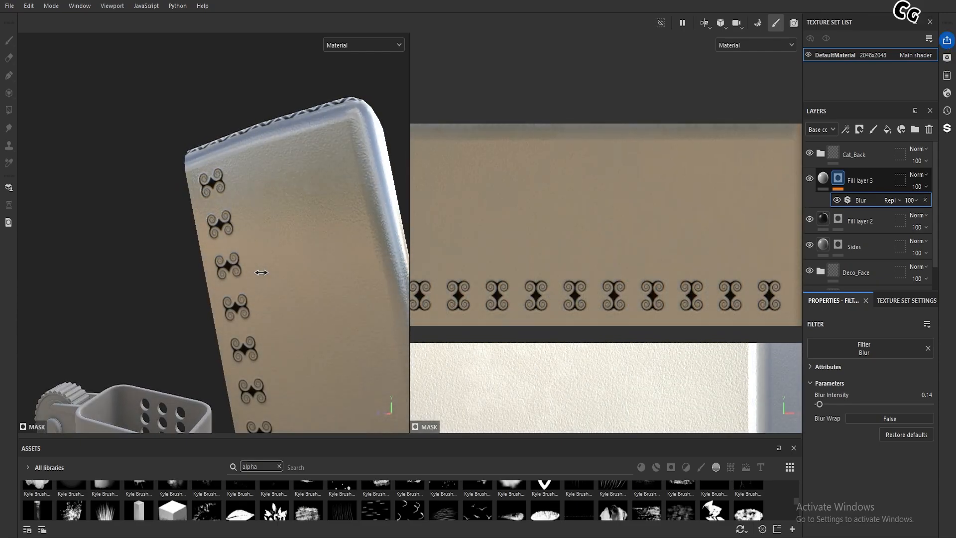
scroll(250, 253, "down", 3)
left_click_drag(249, 251, 245, 169, "alt")
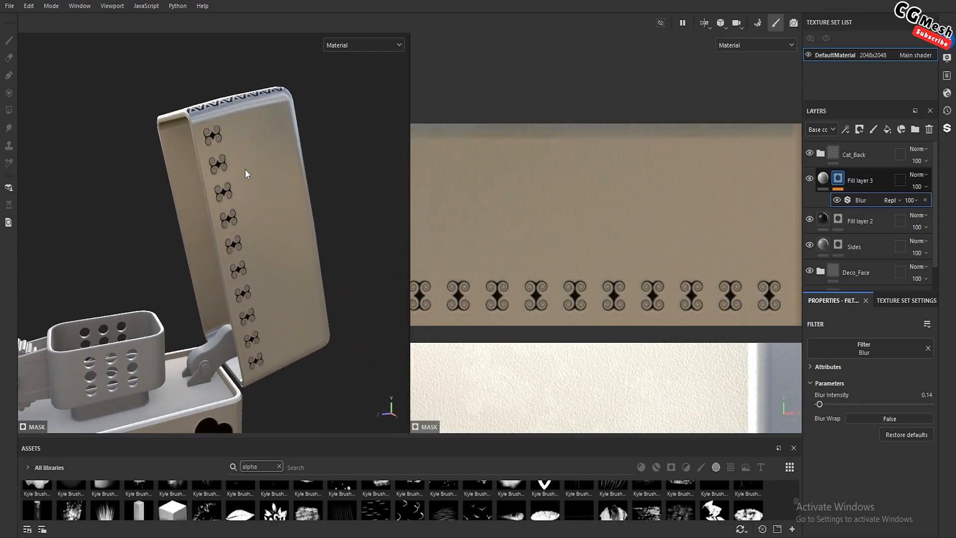
left_click_drag(271, 256, 276, 199, "alt")
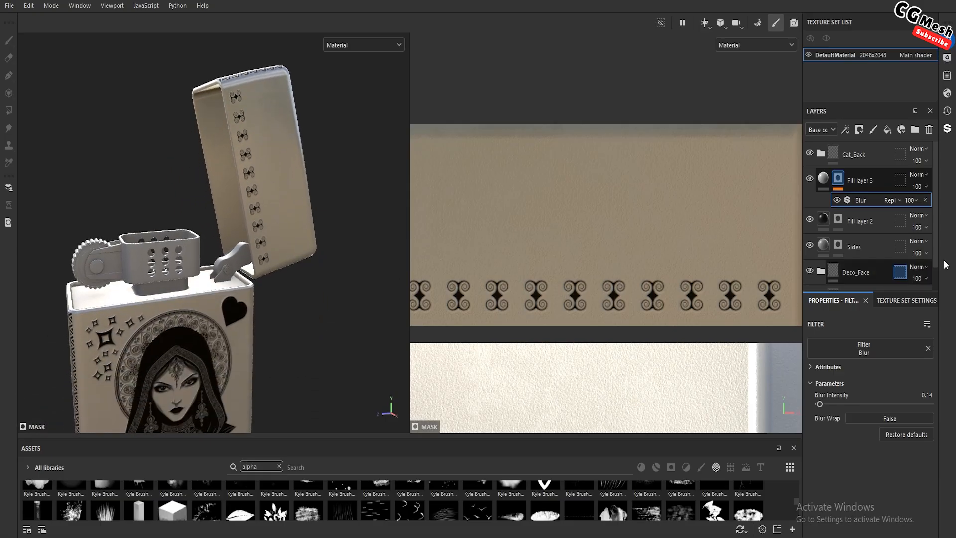
Rename Fill layer 3 as Cap_Line _Height
left_click(877, 180)
double_click(865, 181)
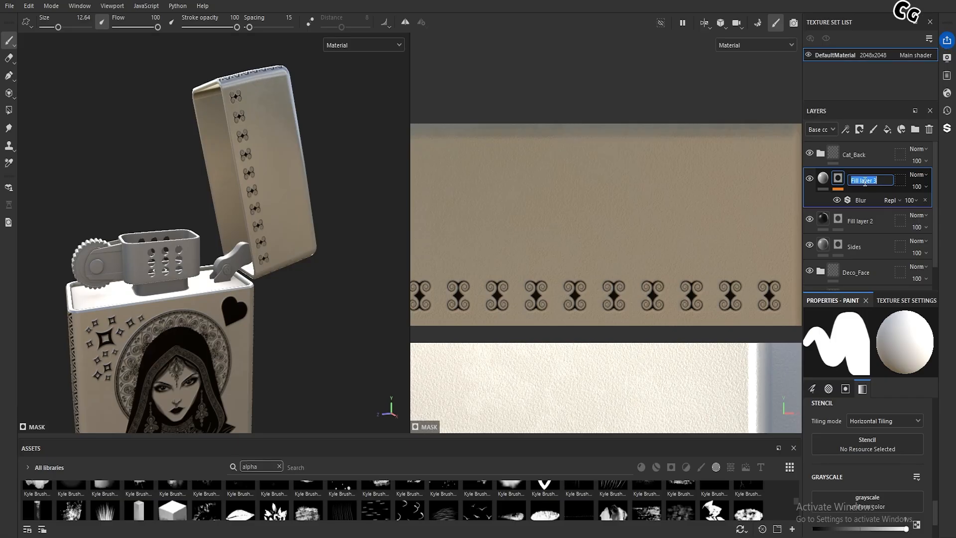
type("cA")
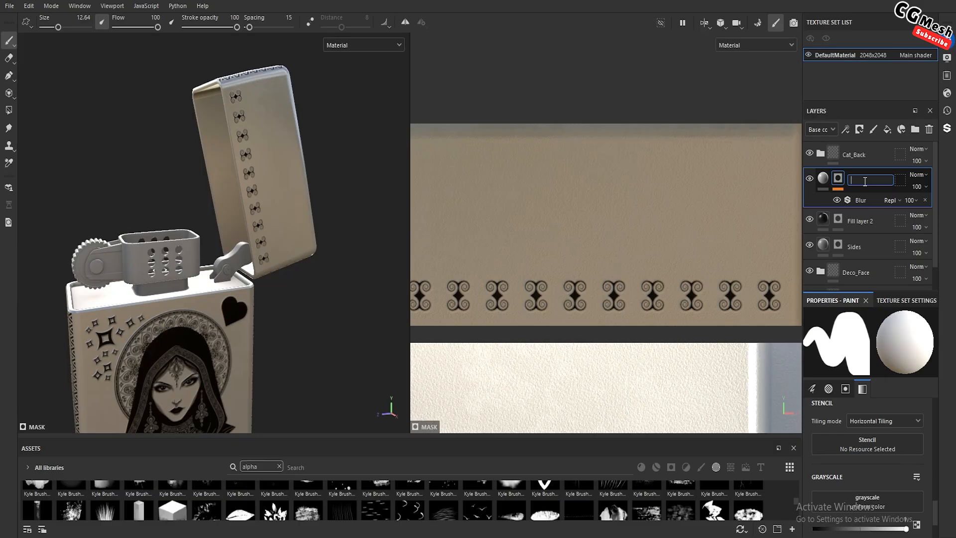
type("p_Line _Height")
Check what Fill layer 2 contributes by toggling its visibility, and rename it as Cap_Line_Black
left_click(809, 220)
left_click(809, 220)
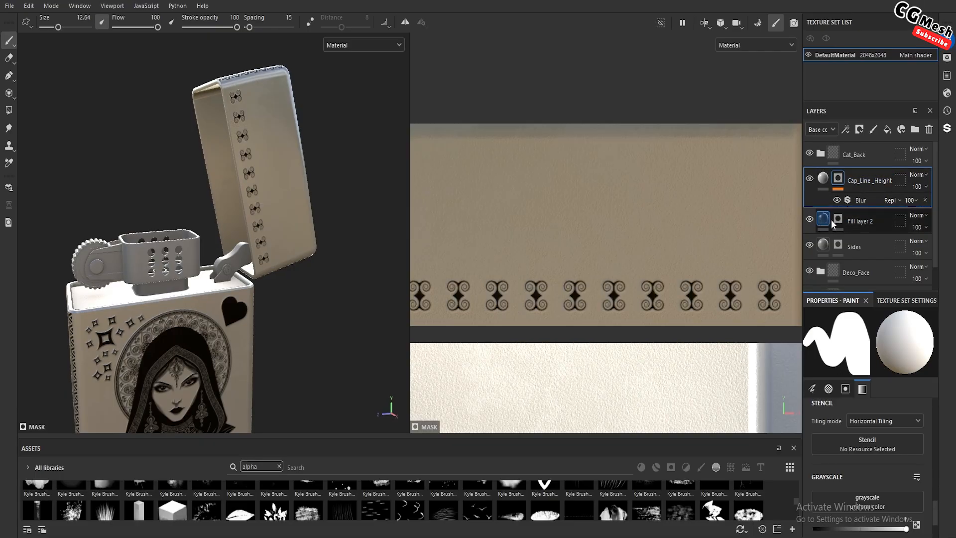
double_click(858, 220)
type("Cap")
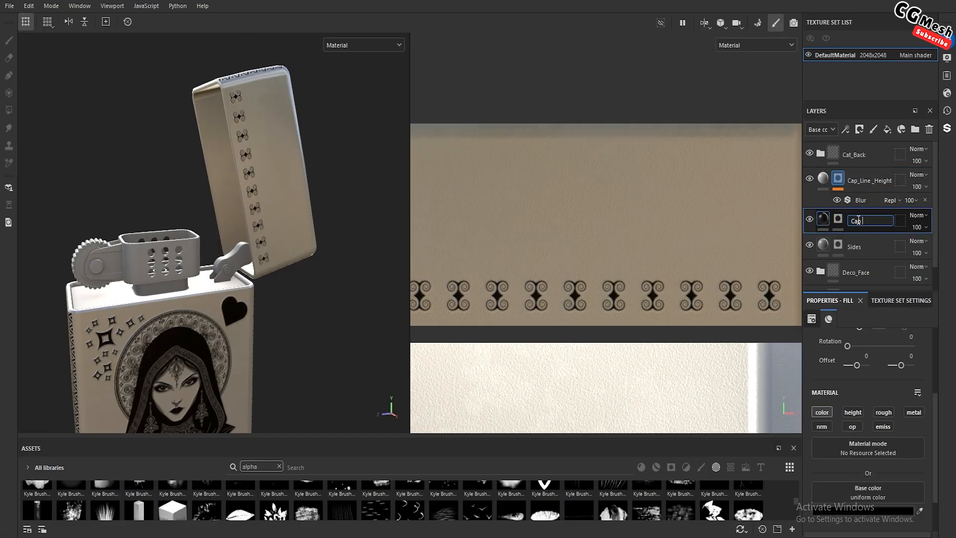
type("_Line_Black")
key("Return")
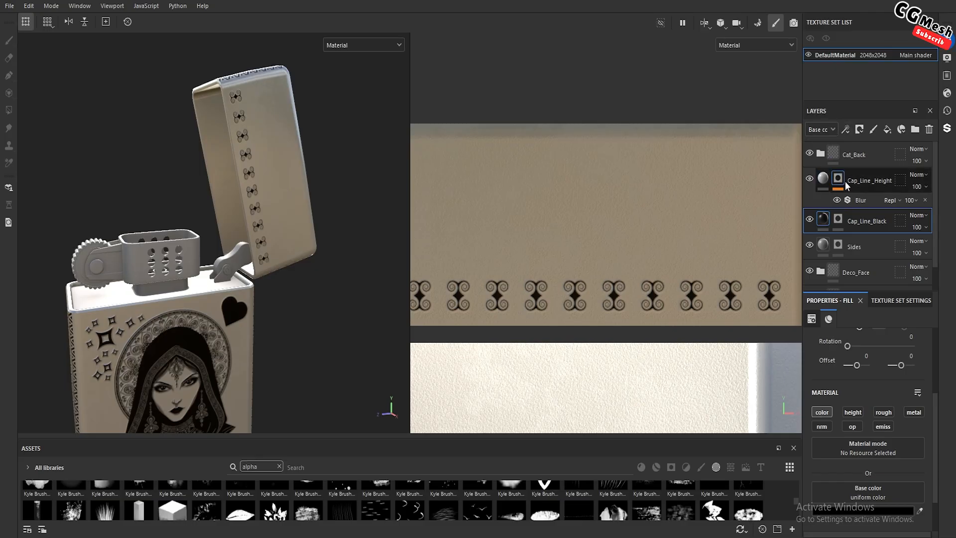
Group the Cap_Line _Height and Cap_Line_Black layers into a folder named Cap_Front and collapse it
scroll(859, 234, "down", 1)
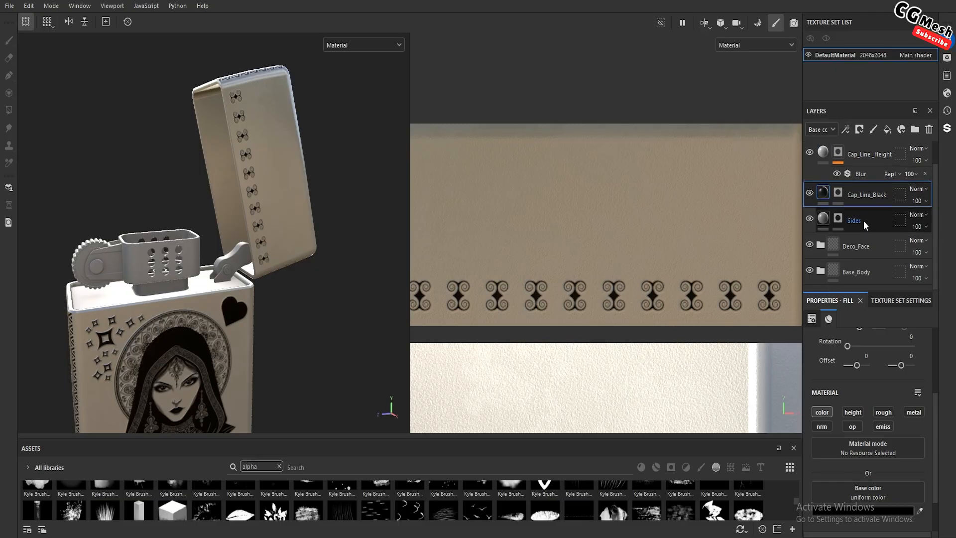
scroll(853, 211, "up", 1)
left_click(876, 179)
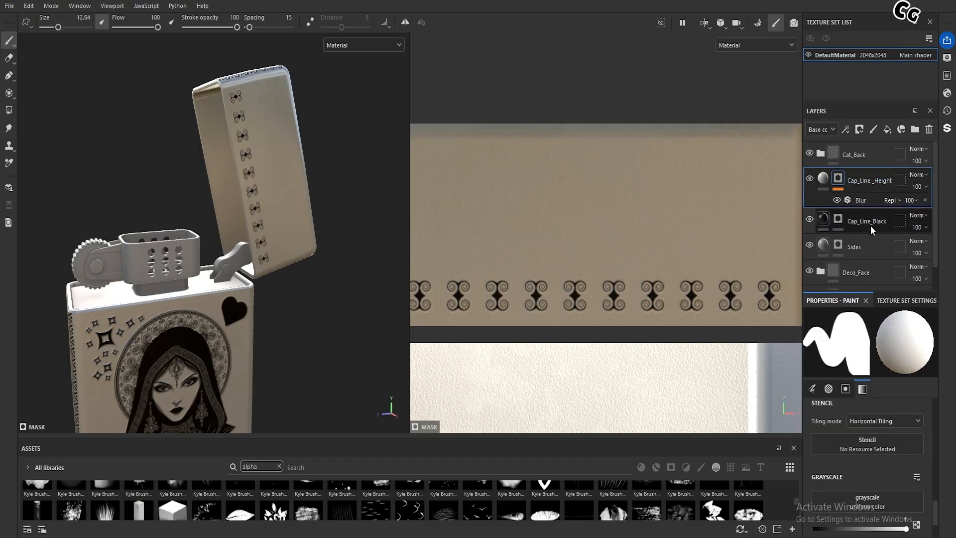
left_click(871, 223, "ctrl")
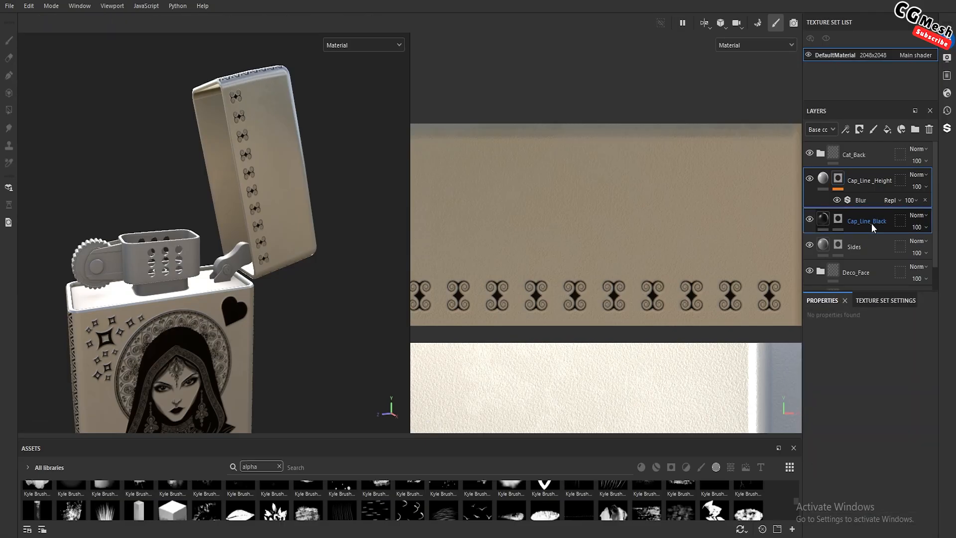
key("ctrl+g")
double_click(847, 180)
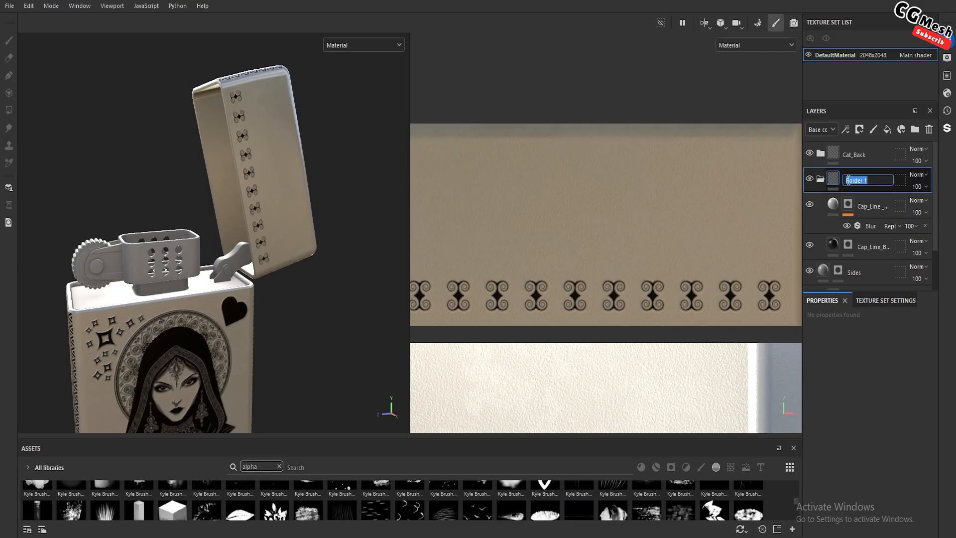
type("cap_Front")
key("Return")
left_click(820, 179)
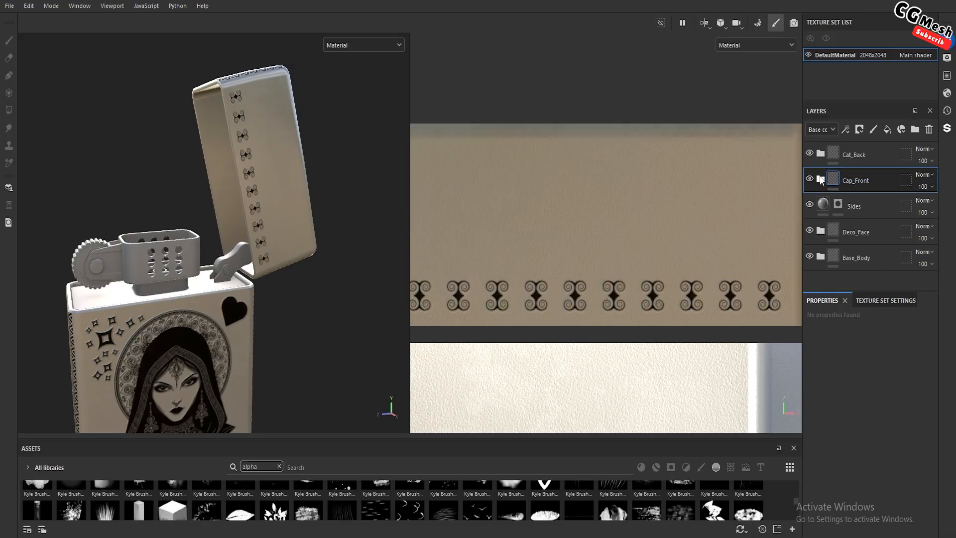
Add a new fill layer above the Cap_Line _Height layer in the Cap_Front folder and give it a black mask
left_click(821, 180)
left_click(870, 207)
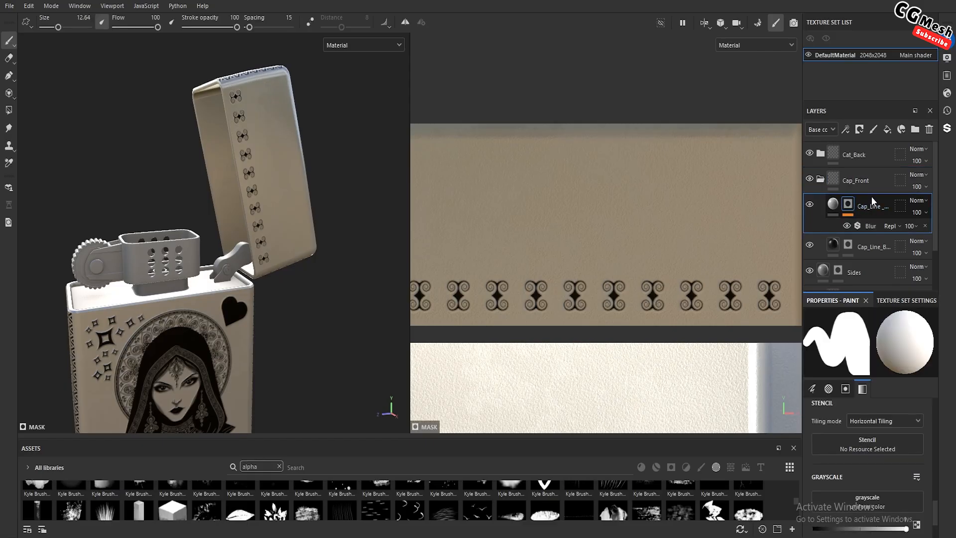
left_click(887, 131)
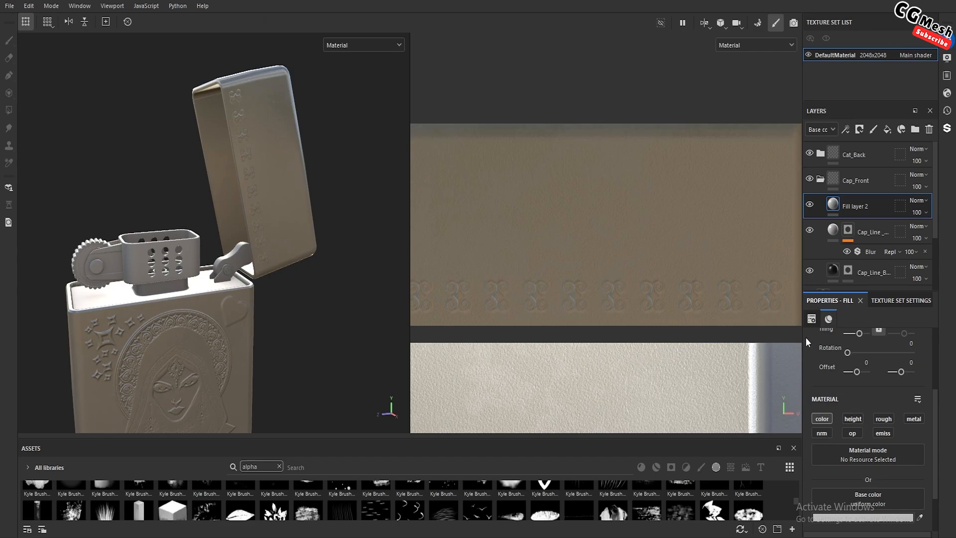
left_click_drag(863, 100, 863, 78)
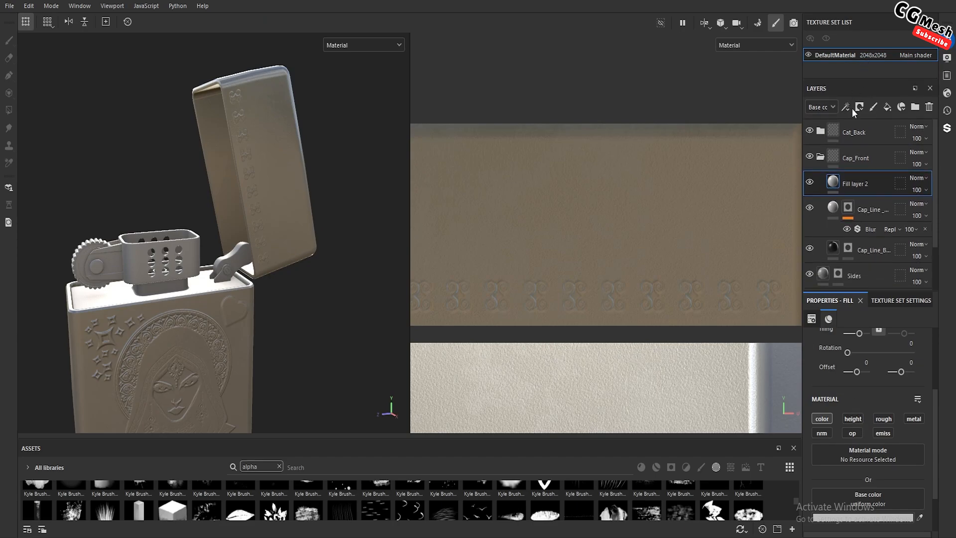
right_click(839, 180)
left_click(849, 203)
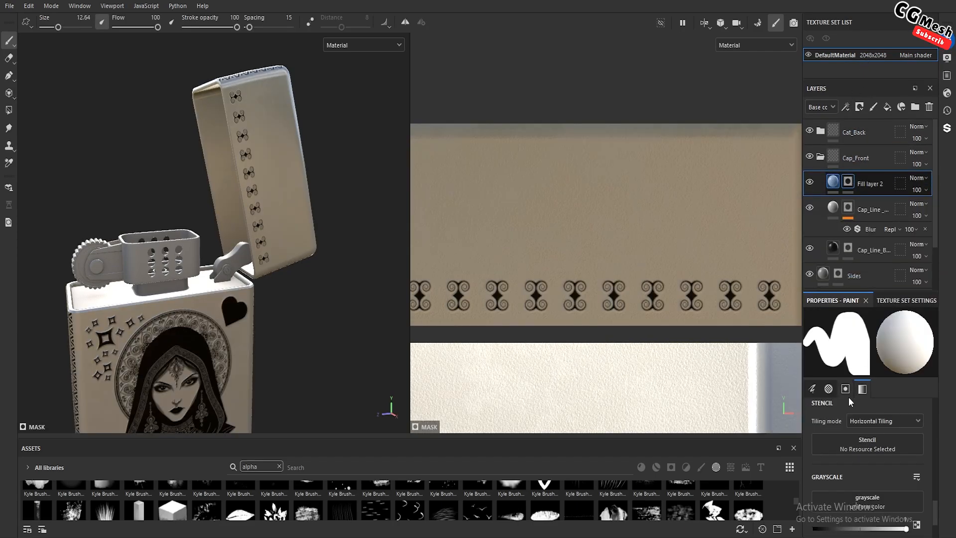
Clear the alpha search from the assets library, filter it to fonts, and enlarge the library area for browsing
left_click(865, 438)
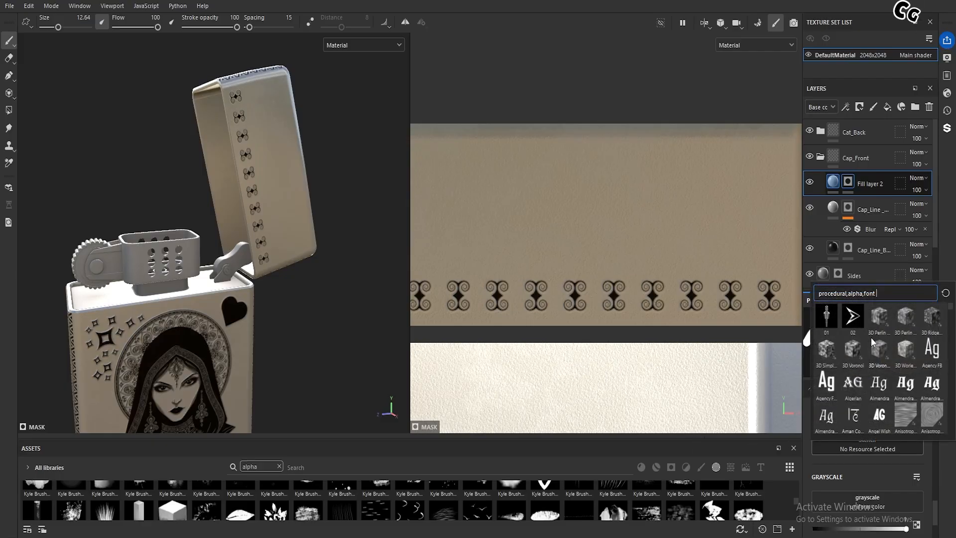
left_click(837, 470)
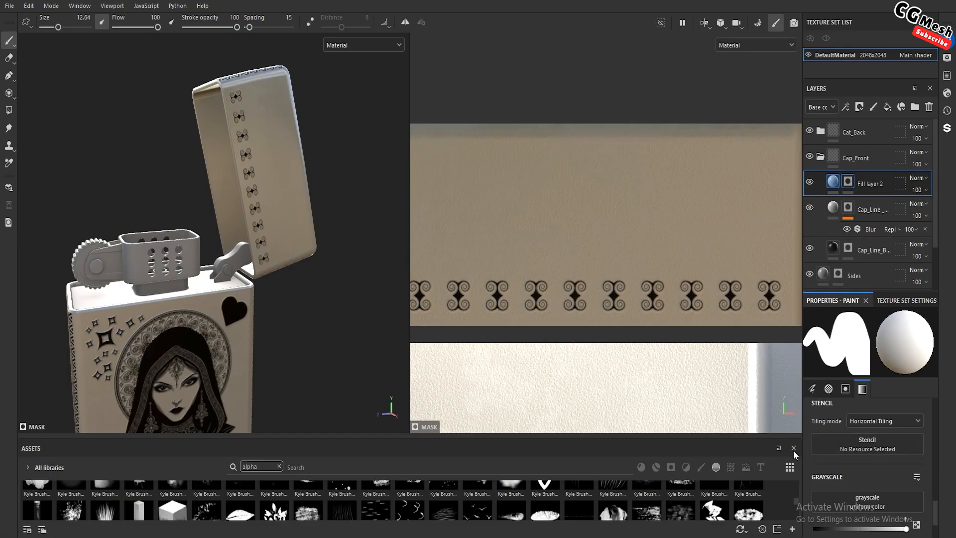
left_click(280, 466)
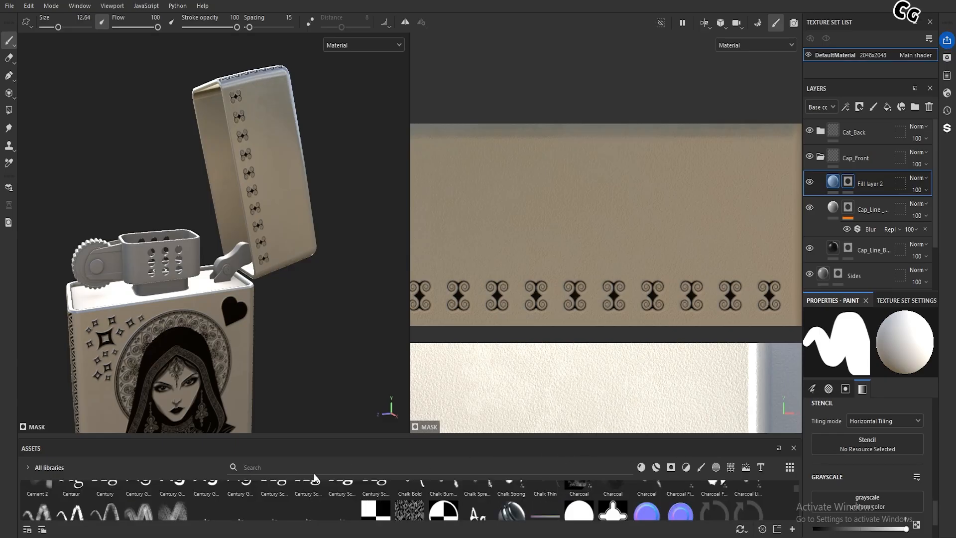
left_click(761, 468)
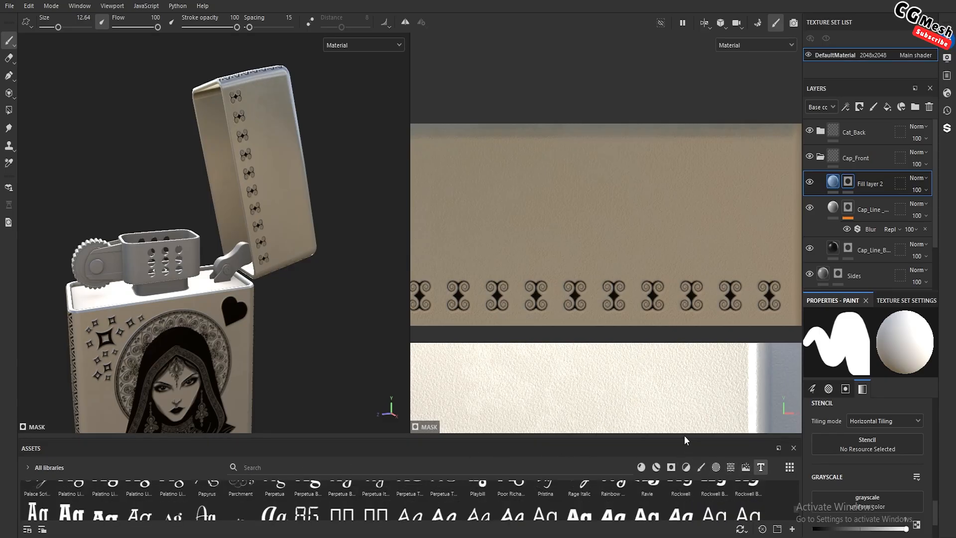
left_click_drag(684, 438, 684, 247)
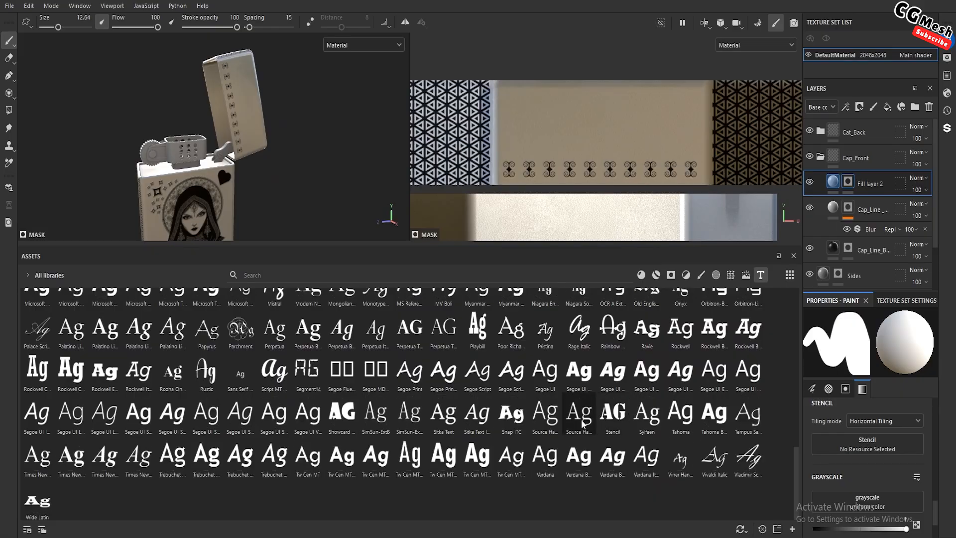
Browse the font assets and load Consolas Bold as the stencil for painting the new fill layer's mask
scroll(572, 428, "up", 3)
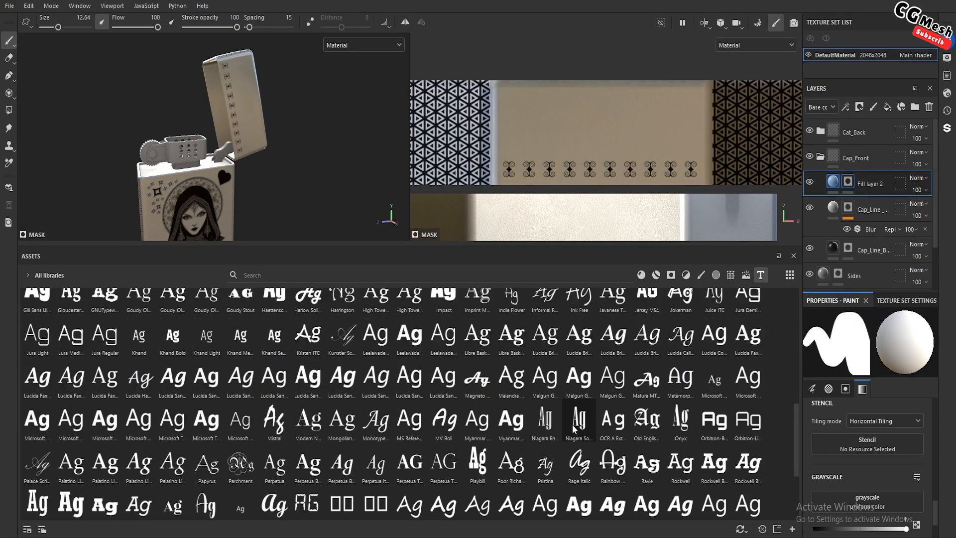
scroll(574, 429, "up", 3)
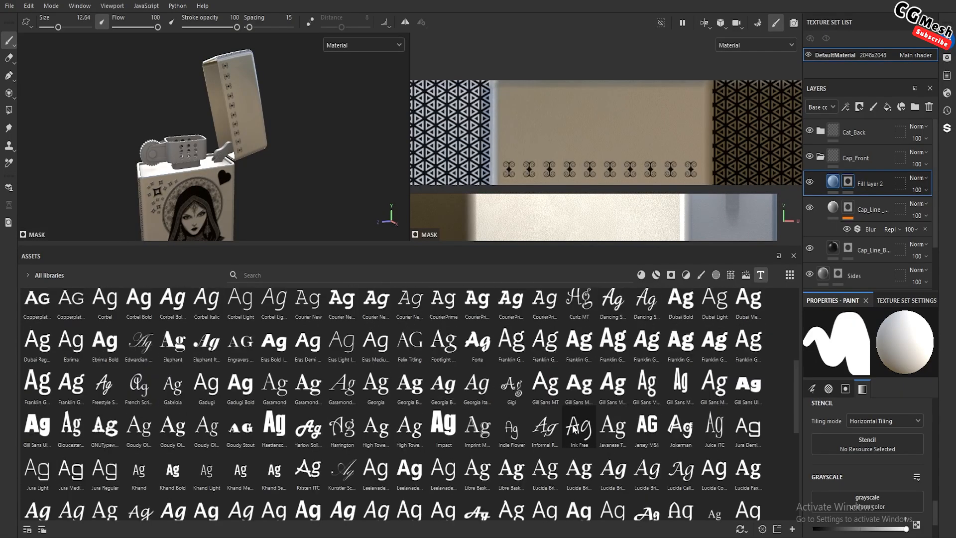
scroll(575, 430, "up", 3)
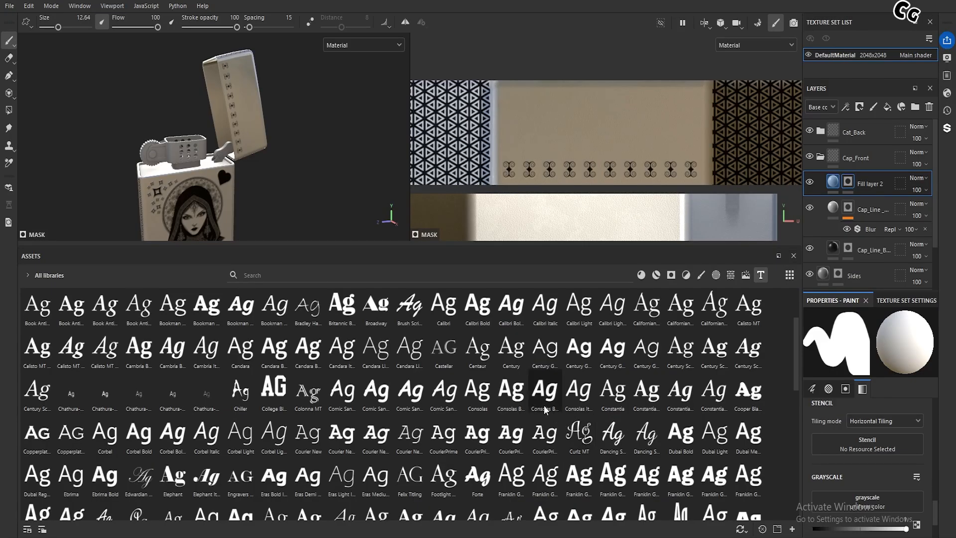
left_click_drag(512, 391, 837, 441)
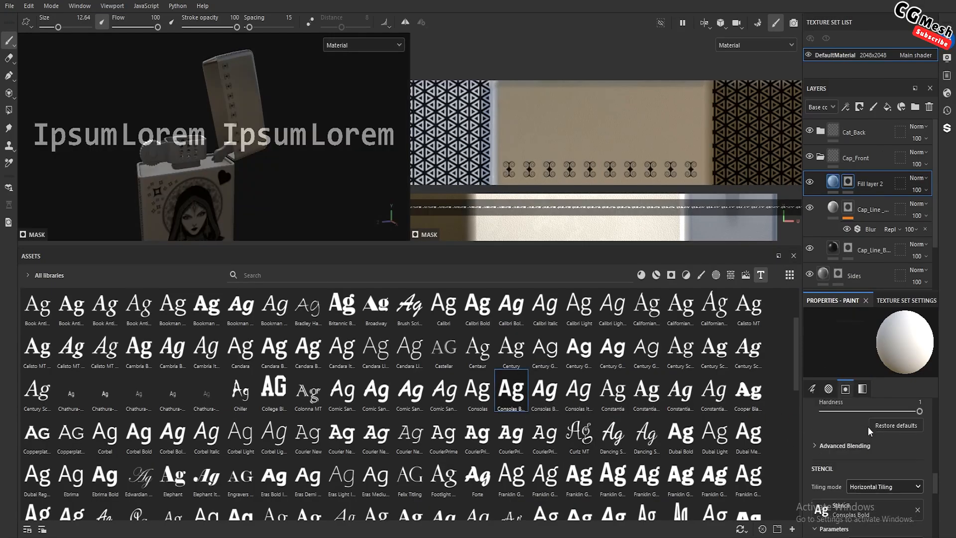
Replace the stencil's placeholder text with "Queen"
scroll(868, 426, "down", 1)
left_click(897, 448)
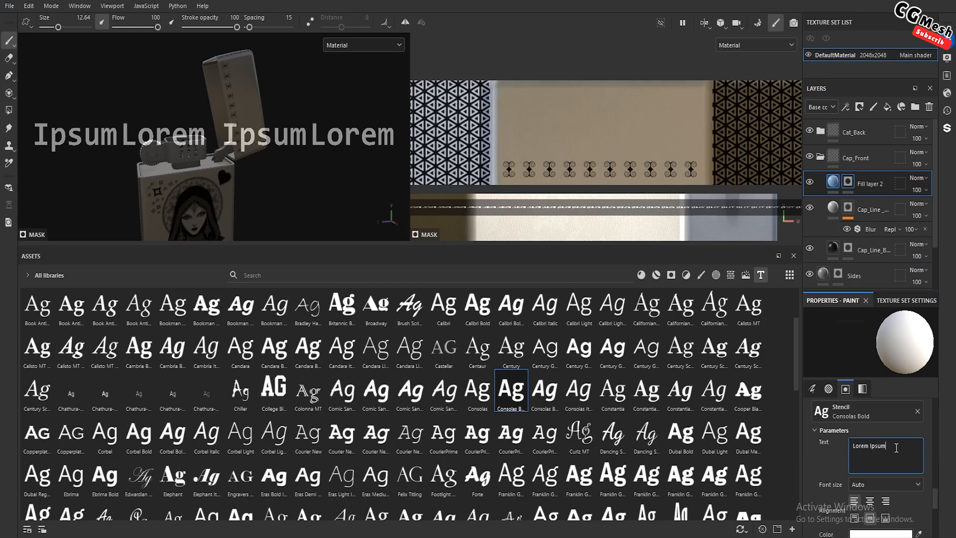
key("BackSpace")
key("BackSpace")
key("BackSpace")
key("BackSpace")
key("BackSpace")
key("BackSpace")
key("BackSpace")
key("BackSpace")
key("BackSpace")
key("BackSpace")
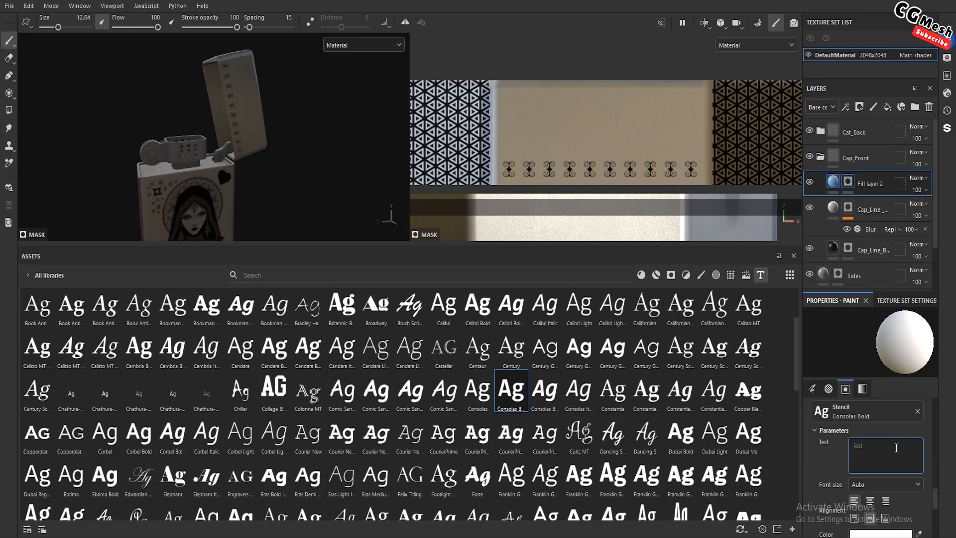
type("Q")
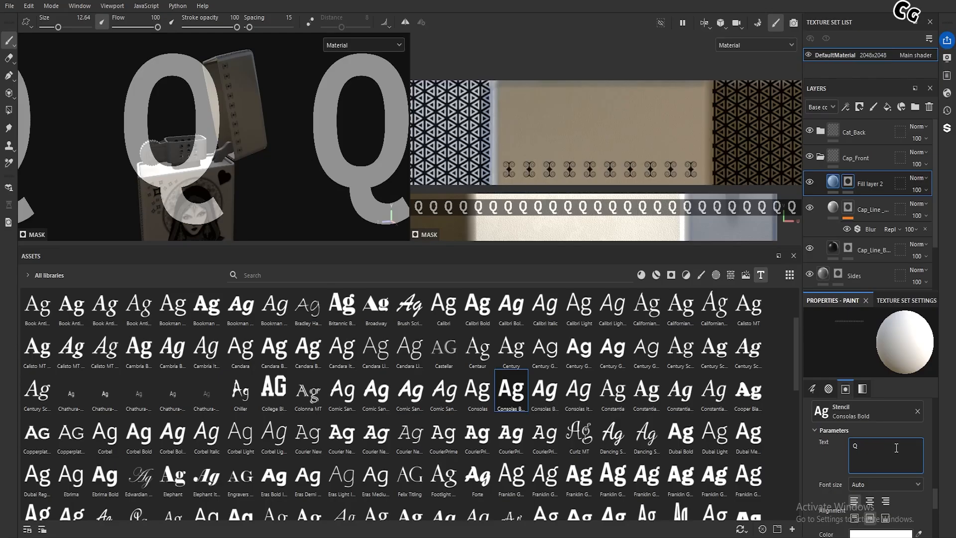
type("ueeb")
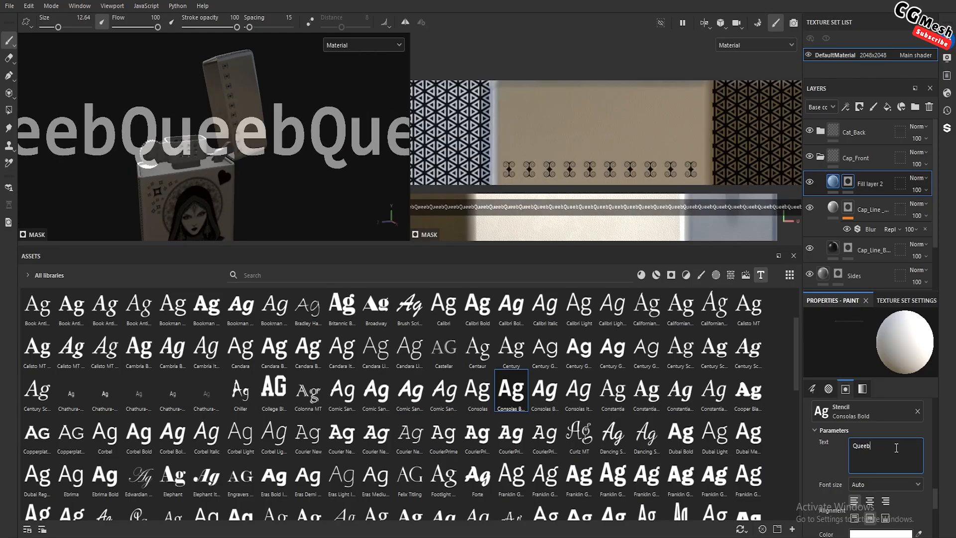
key("BackSpace")
type("n")
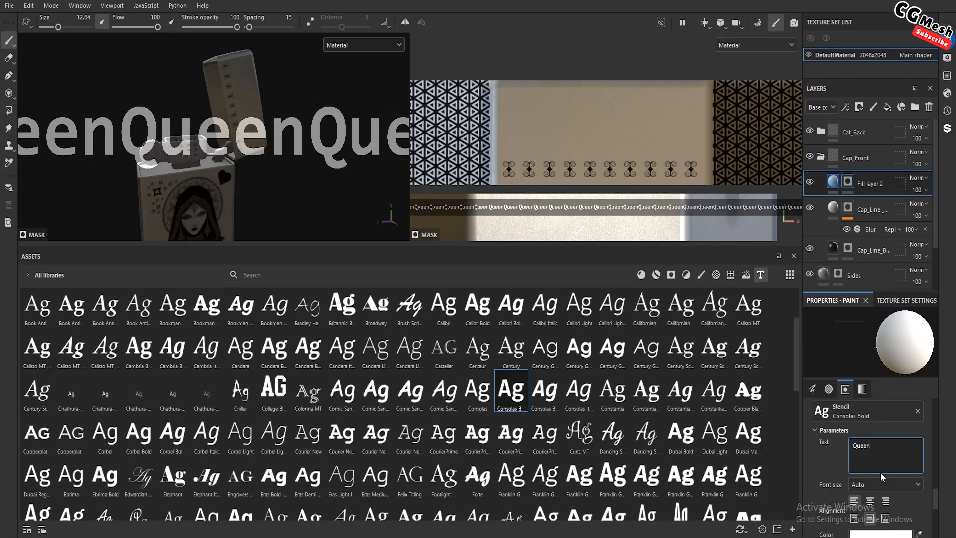
Set the stencil's tiling mode to No Tiling and replace its font with CourierPrime-BoldItalic
scroll(884, 468, "up", 2)
left_click(892, 421)
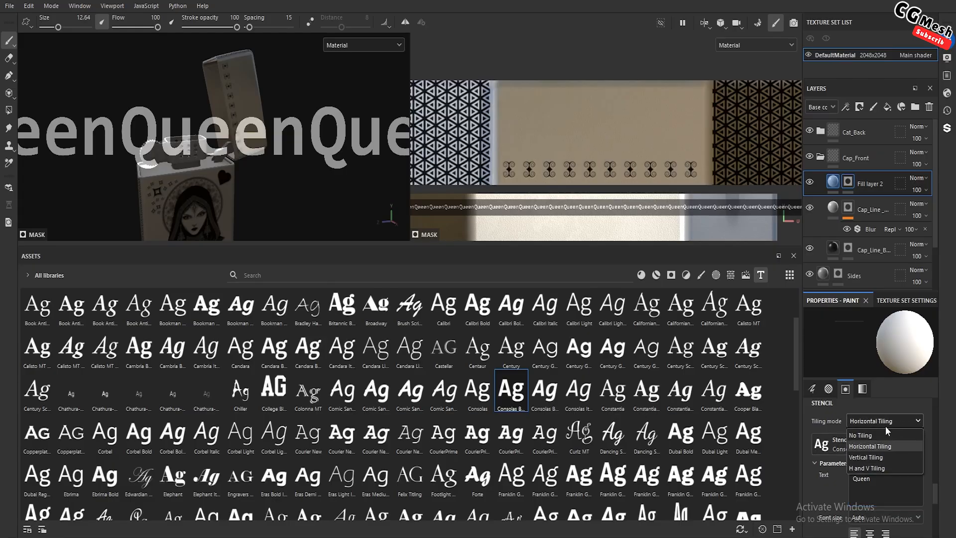
left_click(875, 434)
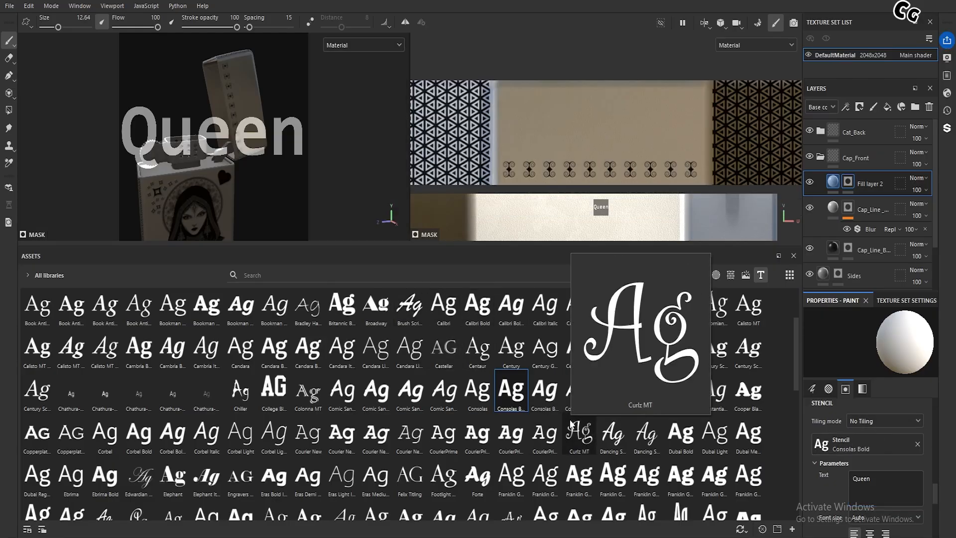
mouse_move(508, 440)
left_click_drag(507, 441, 841, 438)
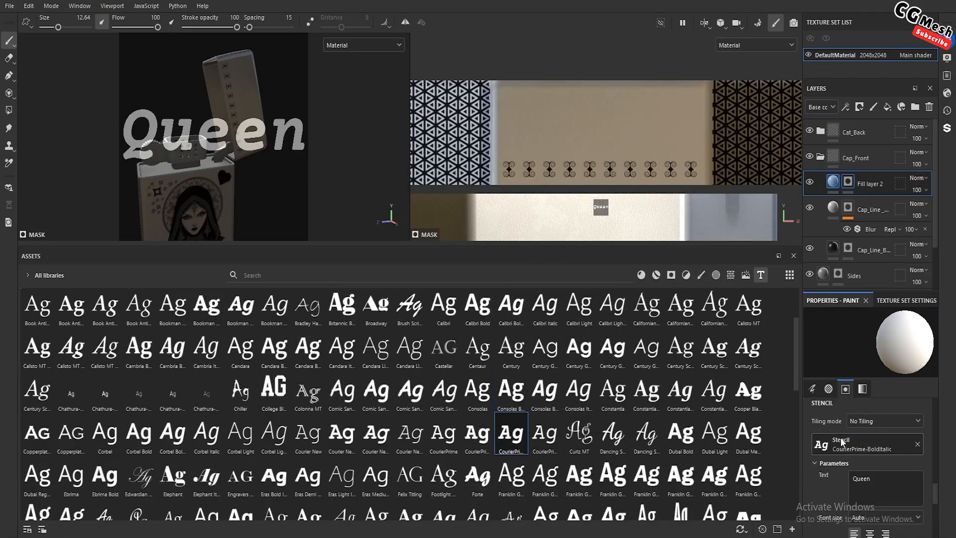
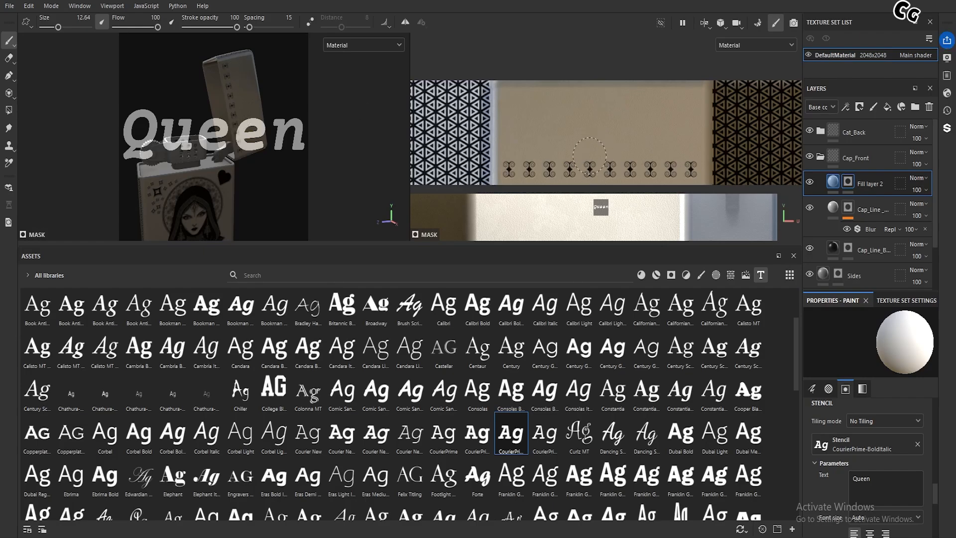
Enlarge the "Queen" stencil and move it over the lid's front face in the 2D view
right_click_drag(596, 198, 717, 258)
left_click_drag(189, 210, 222, 174, "alt")
key("s")
right_click_drag(621, 186, 655, 227)
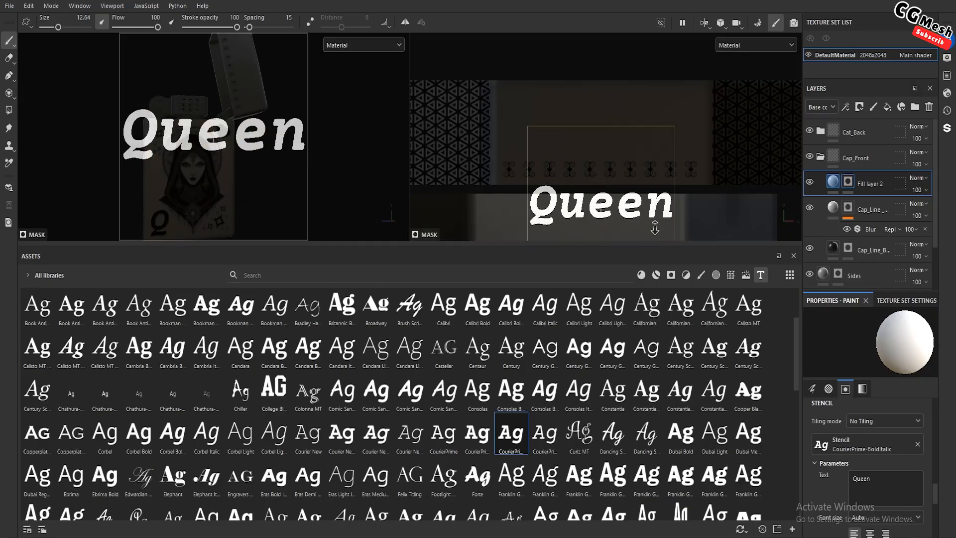
middle_click_drag(631, 210, 622, 130)
mouse_move(622, 130)
right_mouse_down()
mouse_move(628, 151)
mouse_move(623, 135)
right_mouse_up()
middle_click_drag(636, 156, 632, 145, "alt")
right_click_drag(633, 145, 630, 154, "alt")
middle_click_drag(630, 154, 636, 165, "alt")
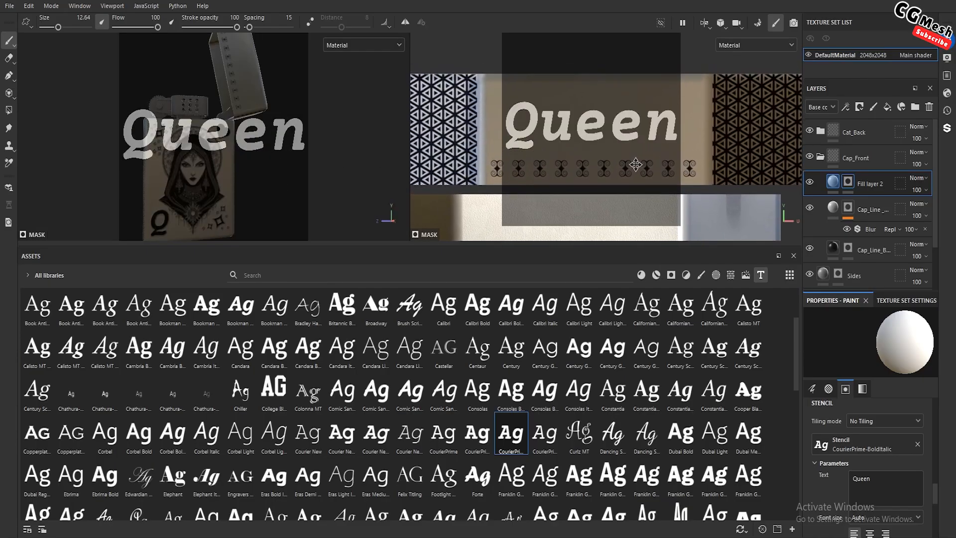
right_click_drag(636, 165, 636, 170, "alt")
middle_click_drag(637, 170, 636, 169, "alt")
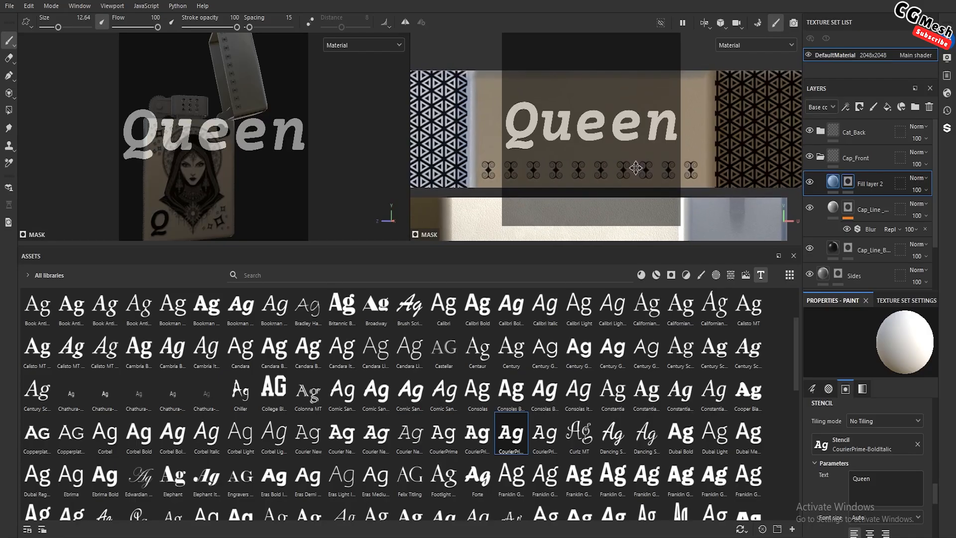
Fine-tune the stencil to sit just above the ornament row and paint "Queen" into Fill layer 2's mask
key("s")
right_click_drag(627, 156, 628, 166)
middle_click_drag(628, 166, 628, 162)
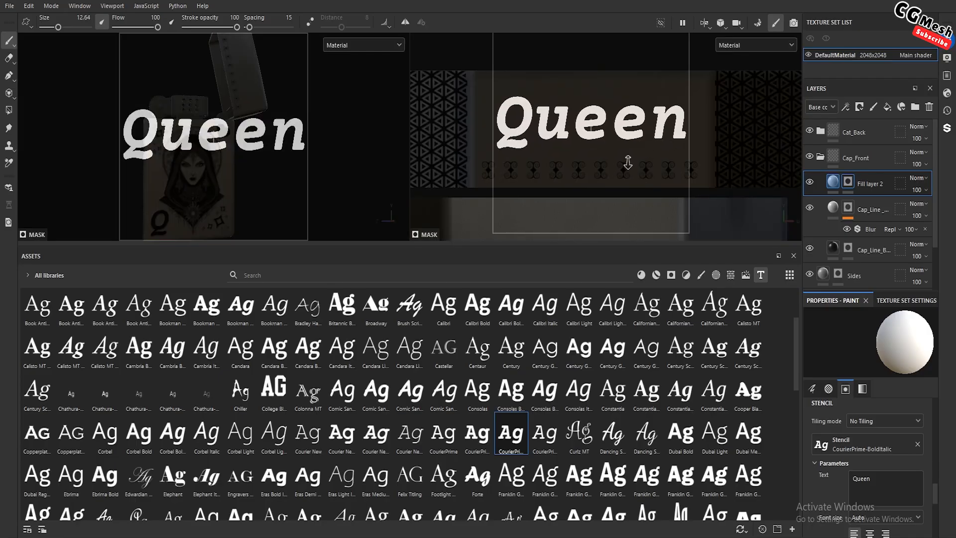
right_click_drag(627, 162, 628, 160)
middle_click_drag(628, 160, 625, 160)
right_click_drag(625, 160, 627, 156)
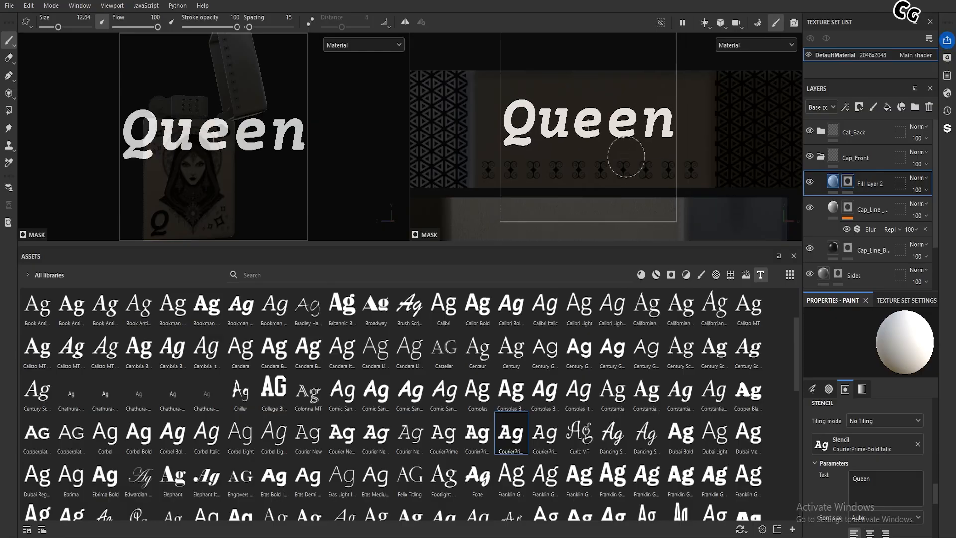
middle_click_drag(627, 156, 625, 157)
right_click_drag(624, 157, 626, 162)
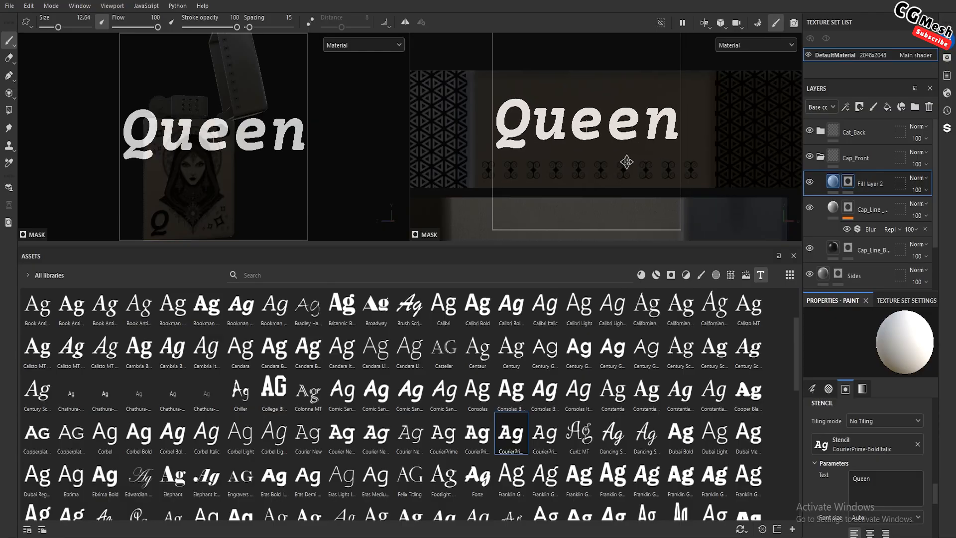
left_click_drag(663, 127, 494, 115)
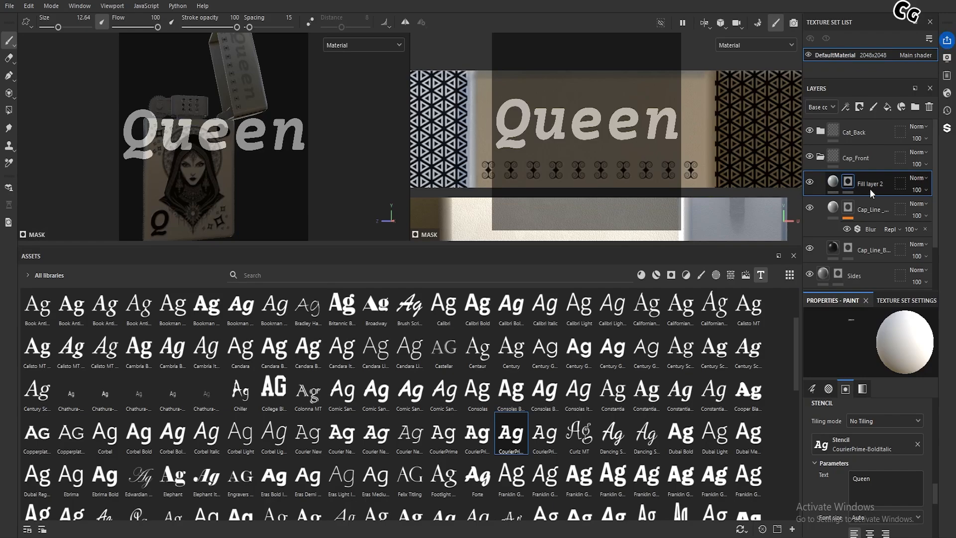
Set Fill layer 2's base color to black (000000)
left_click(886, 182)
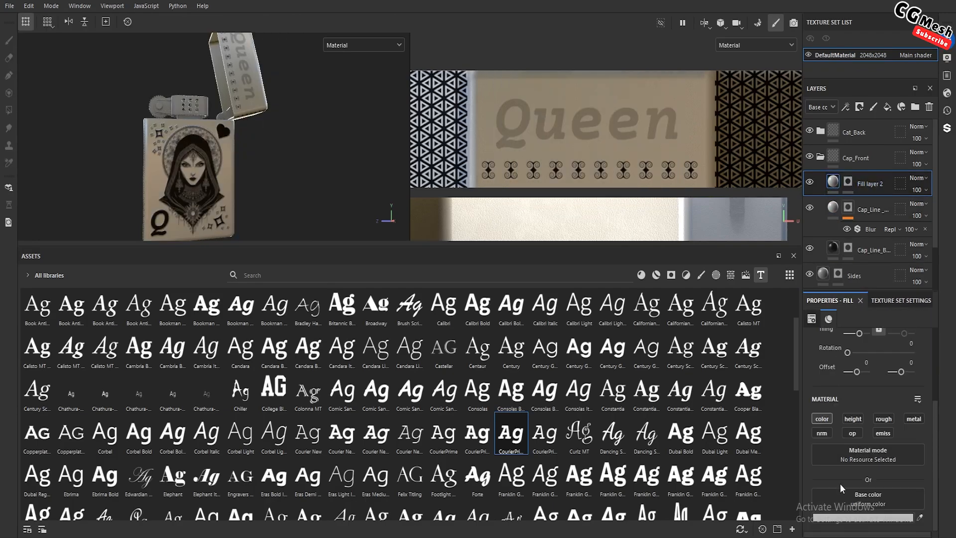
left_click(847, 517)
left_click_drag(767, 463, 648, 513)
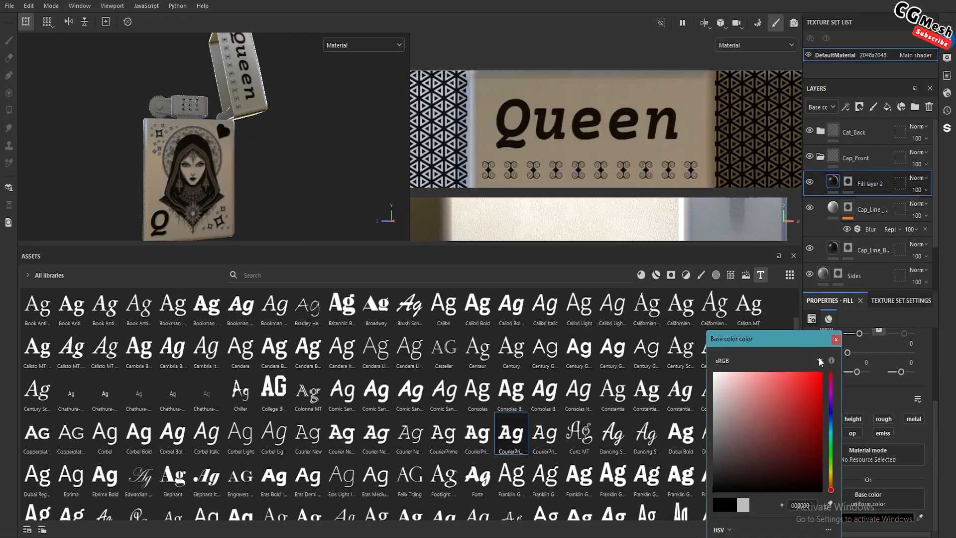
scroll(100, 83, "down", 3)
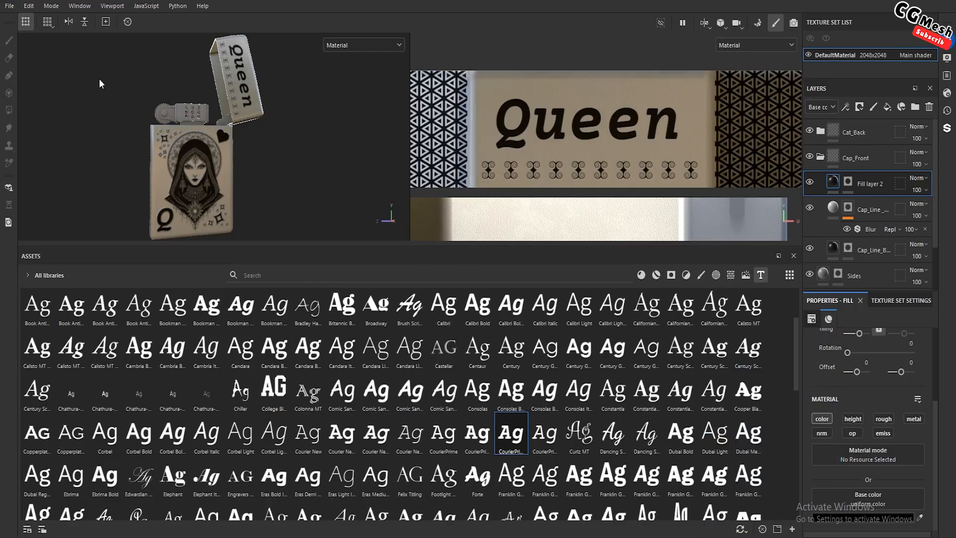
Duplicate the black lettering layer, keep only the copy's height channel active, and set its height to 0.0928
left_click_drag(101, 83, 195, 100, "alt")
scroll(233, 117, "up", 3)
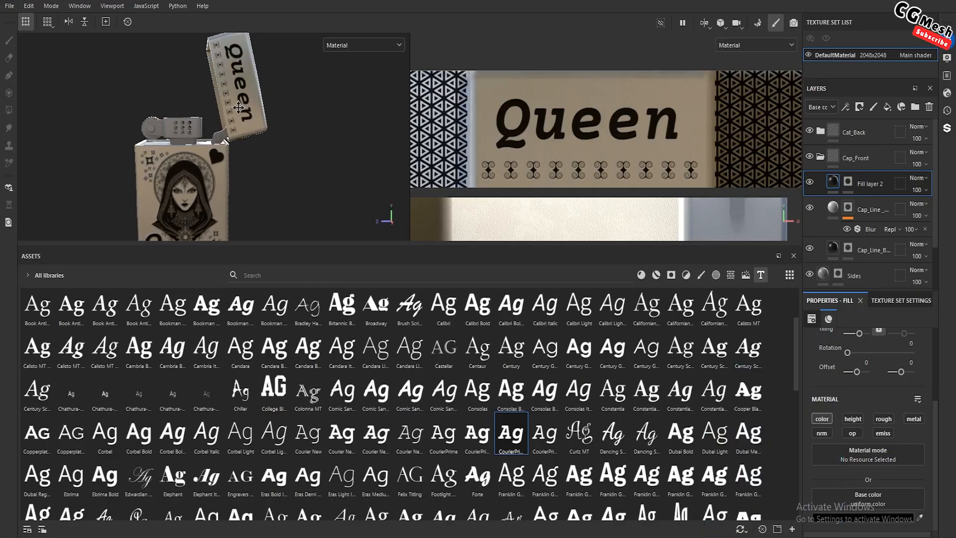
middle_click_drag(234, 74, 209, 110, "alt")
scroll(209, 110, "up", 3)
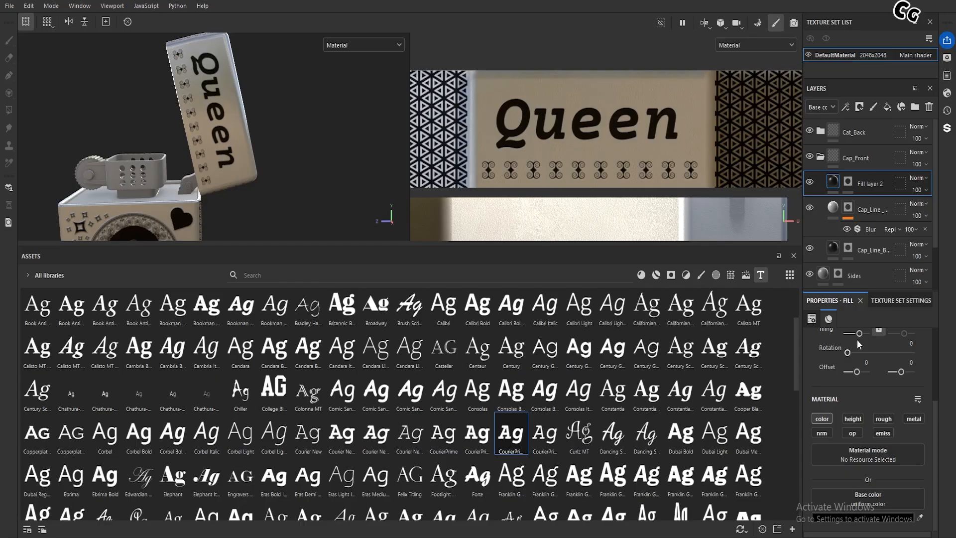
key("ctrl+d")
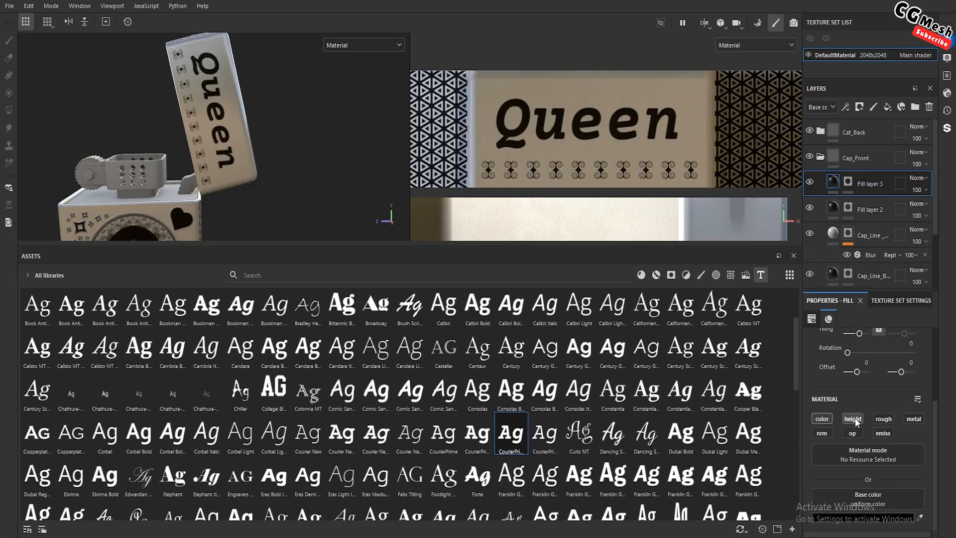
left_click(833, 420)
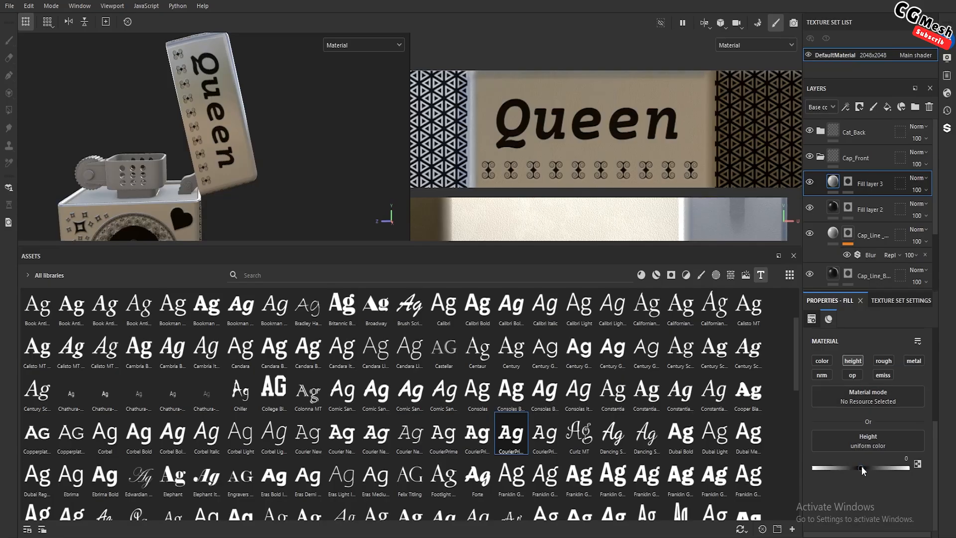
left_click_drag(862, 466, 865, 466)
Shrink the assets library area to one row of fonts to give the viewports more room
scroll(195, 172, "up", 2)
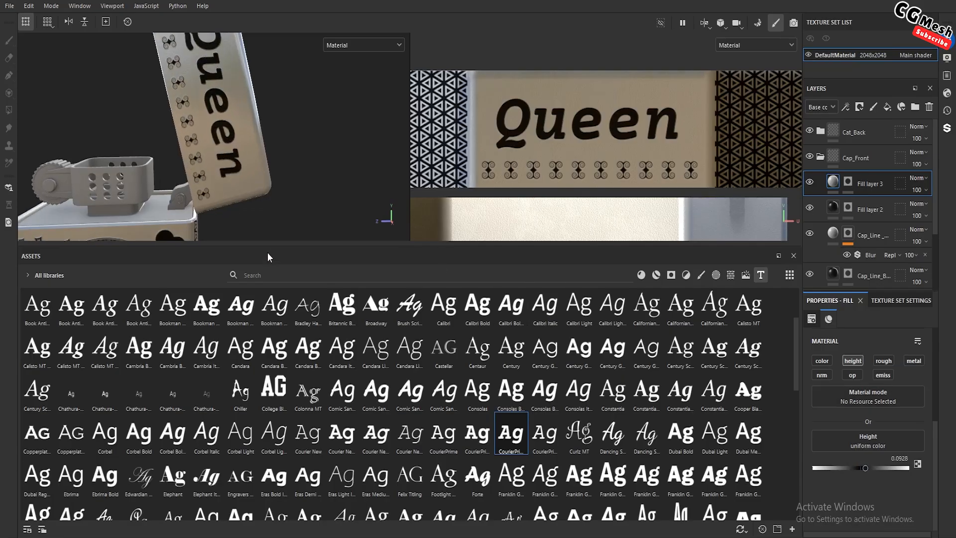
left_click_drag(265, 247, 270, 441)
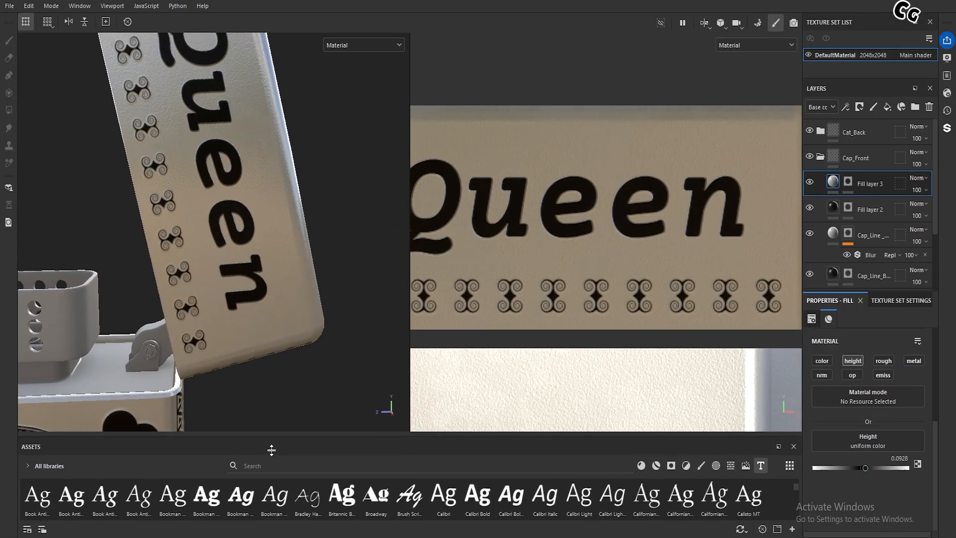
scroll(208, 265, "down", 2)
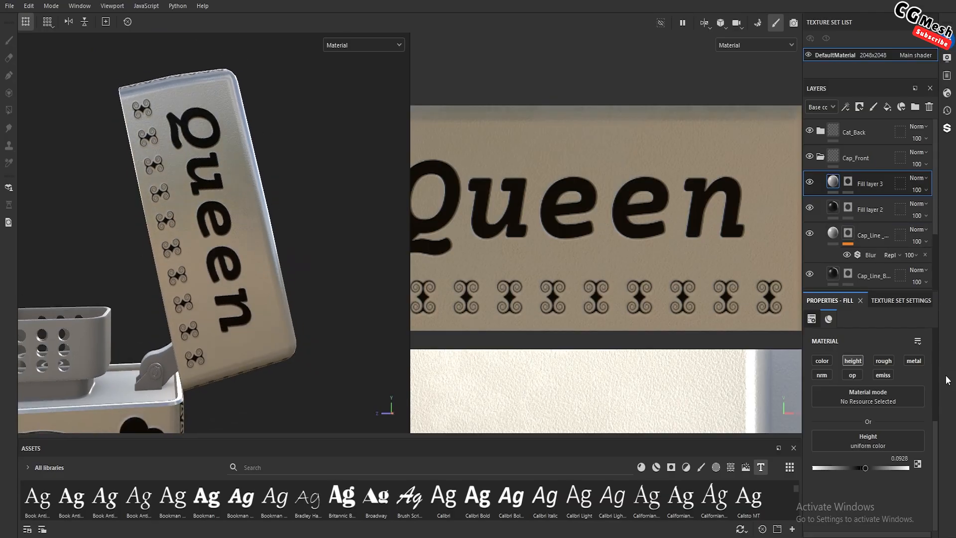
Remove the stencil and add a Blur filter to Fill layer 3's mask
left_click(848, 182)
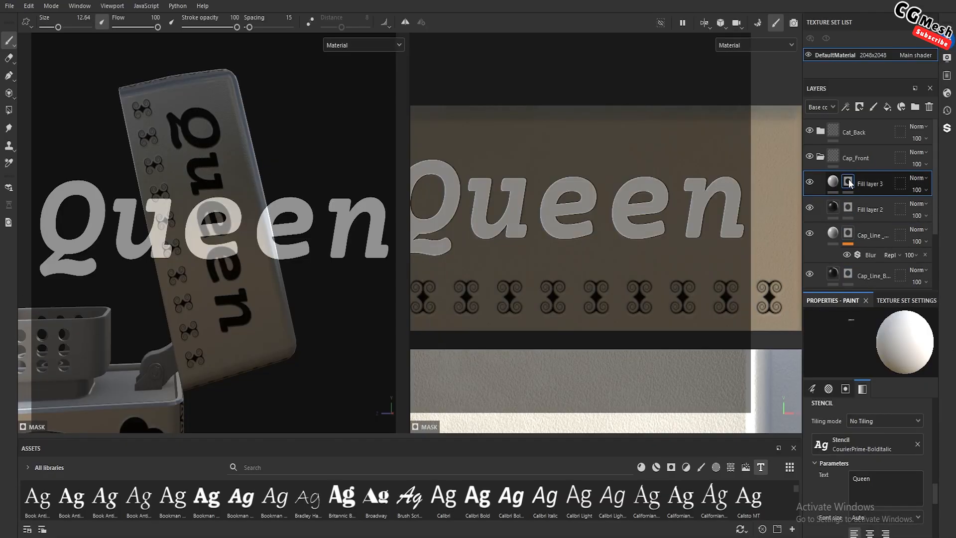
left_click(918, 444)
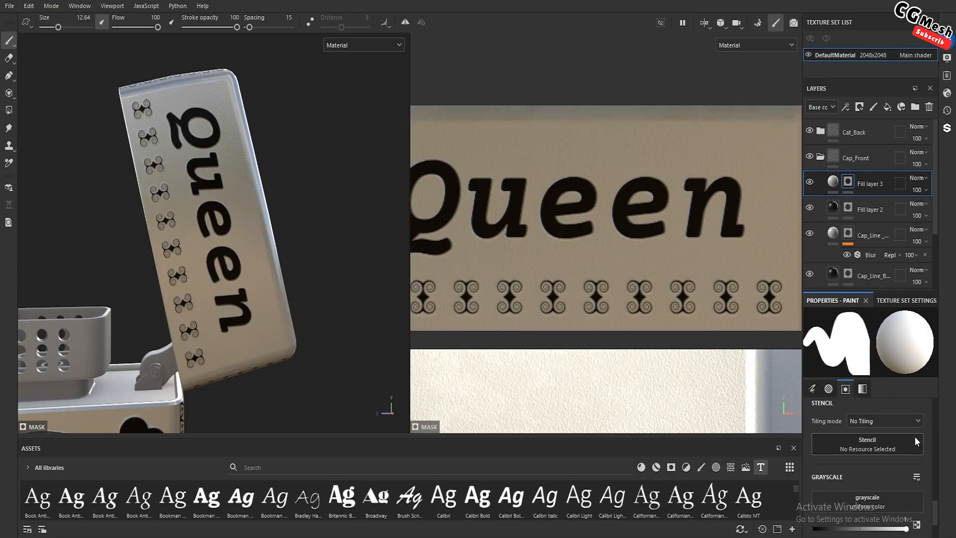
right_click(849, 182)
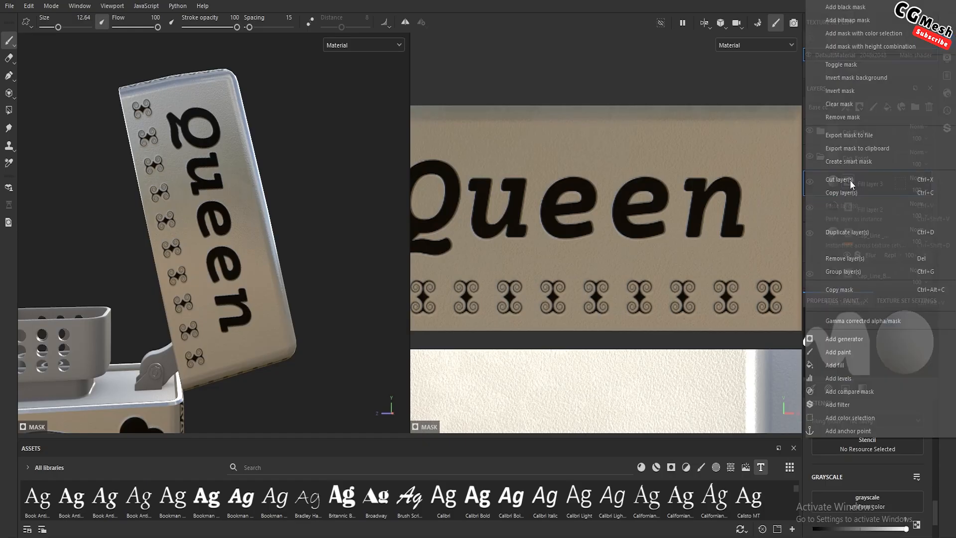
left_click(848, 402)
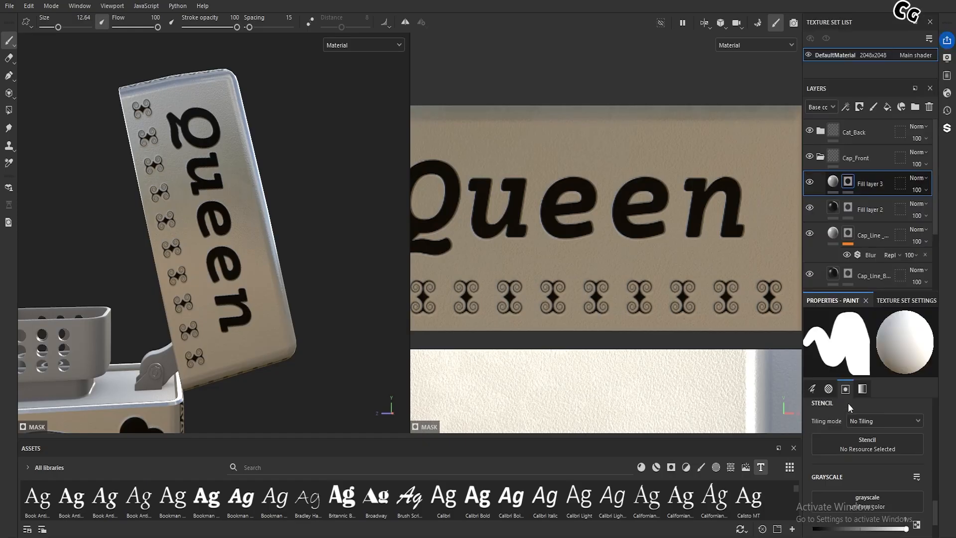
left_click(870, 348)
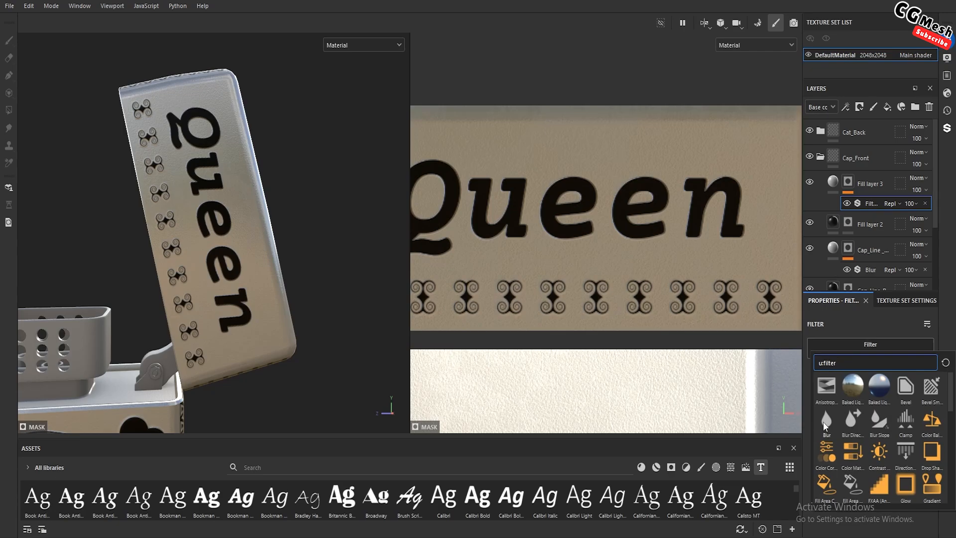
left_click(825, 421)
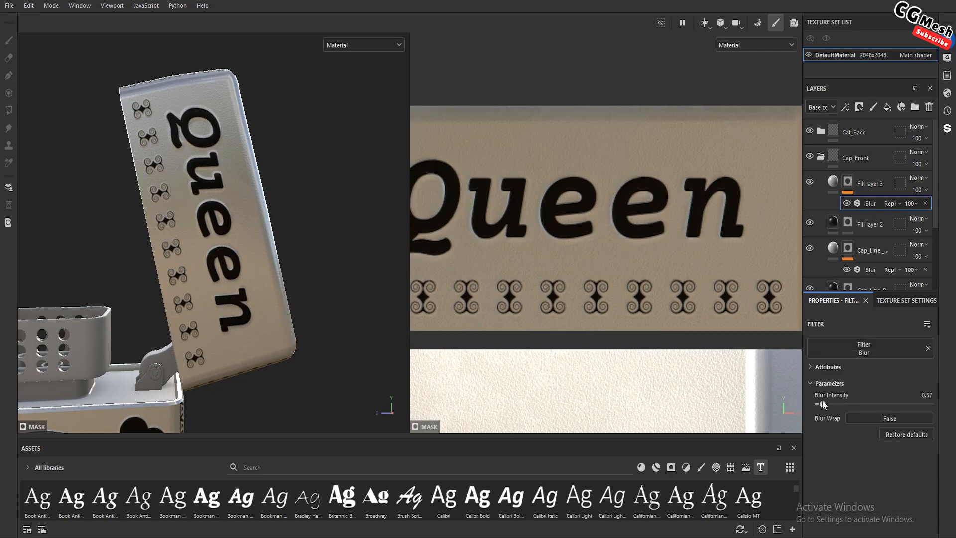
Set the blur intensity of the lettering's height mask to 0.29
left_click_drag(204, 225, 240, 242, "alt")
right_click_drag(240, 242, 263, 246, "shift")
scroll(240, 283, "up", 4)
left_click_drag(250, 280, 224, 277, "alt")
right_click_drag(223, 276, 234, 281, "shift")
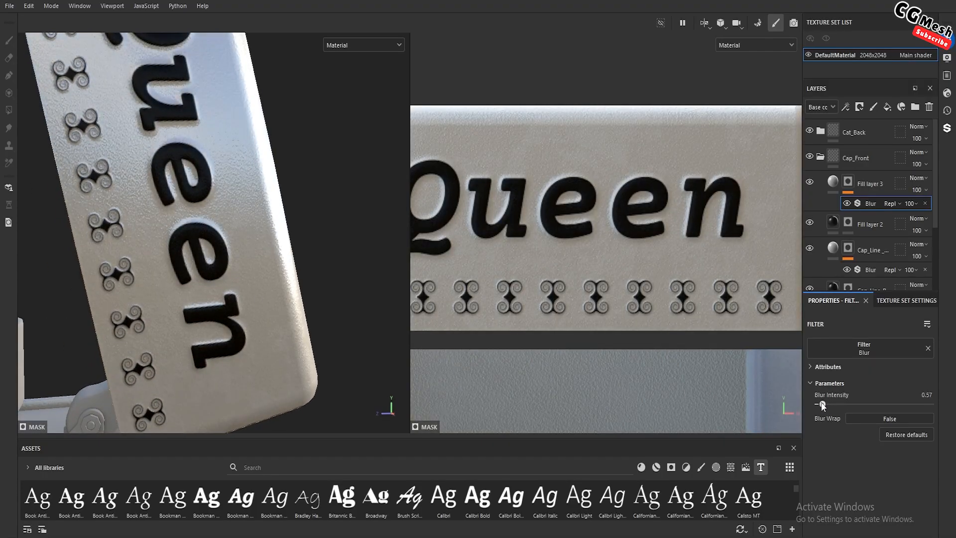
left_click_drag(822, 405, 821, 406)
scroll(195, 192, "down", 8)
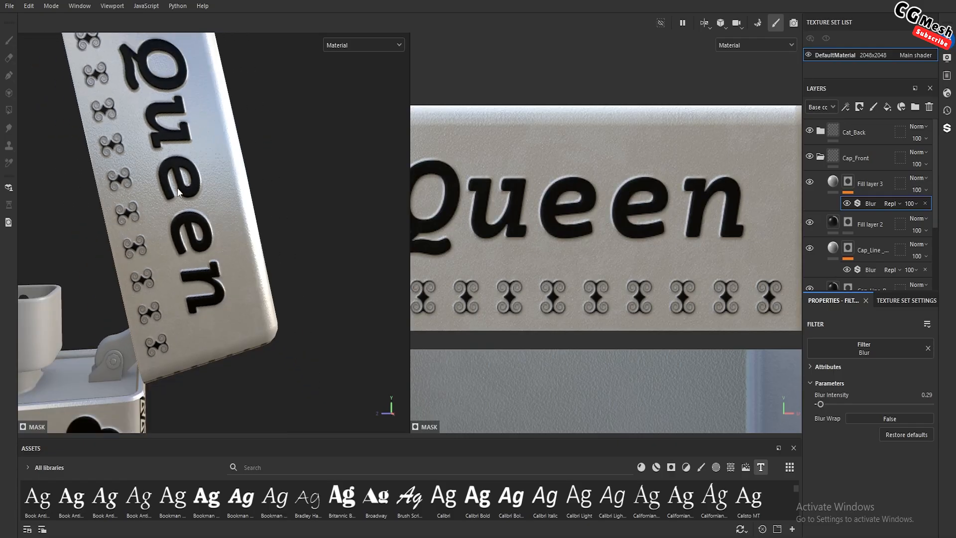
Check the whole lighter with its embossed lettering and save the project
scroll(195, 191, "down", 2)
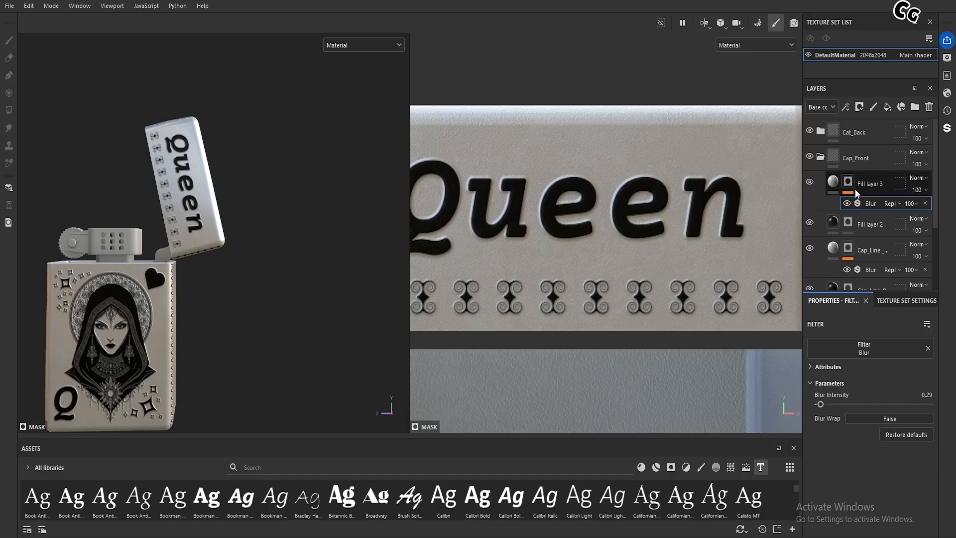
scroll(202, 190, "down", 3)
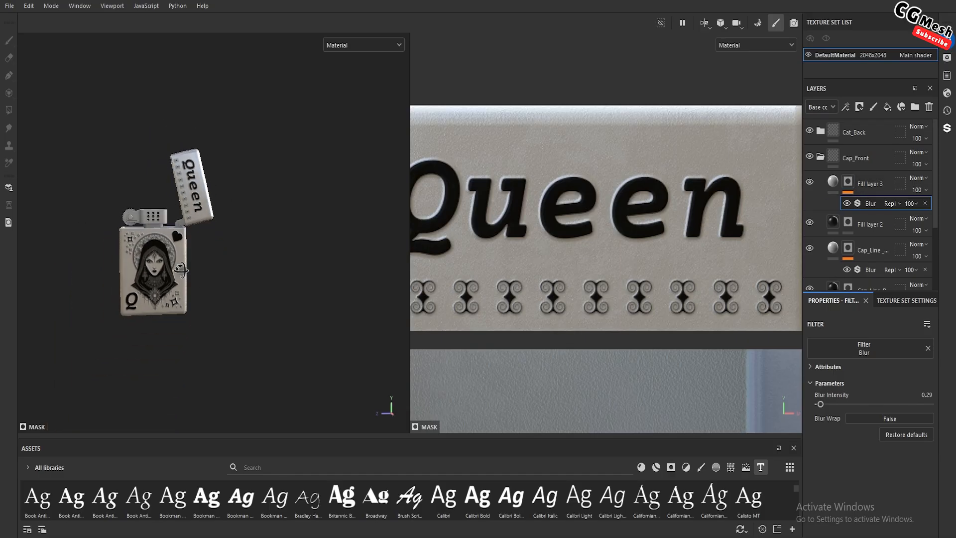
left_click_drag(180, 265, 192, 275, "alt")
scroll(192, 268, "up", 2)
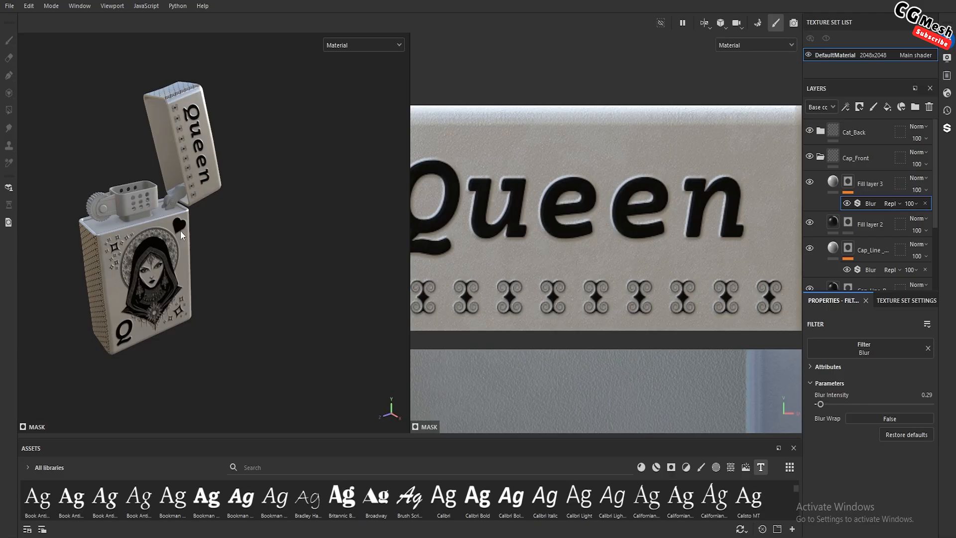
left_click_drag(243, 214, 237, 258, "alt")
key("ctrl+s")
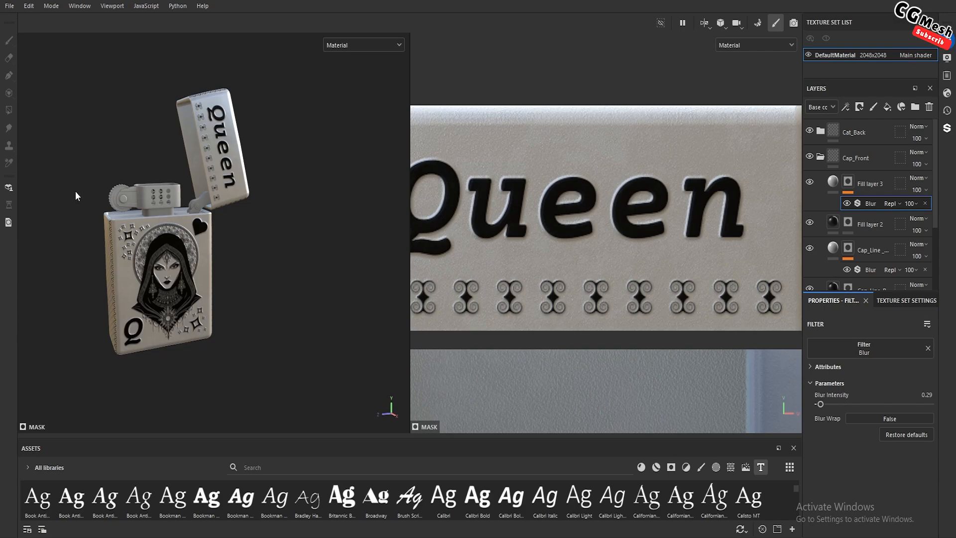
Inspect the lighter's front, sides and back, including the undecorated back of the lid
right_click_drag(191, 256, 265, 175, "alt")
middle_click_drag(265, 175, 226, 237, "alt")
left_click_drag(271, 193, 192, 210, "alt")
right_click_drag(269, 175, 209, 224, "alt")
left_click_drag(294, 187, 199, 181, "alt")
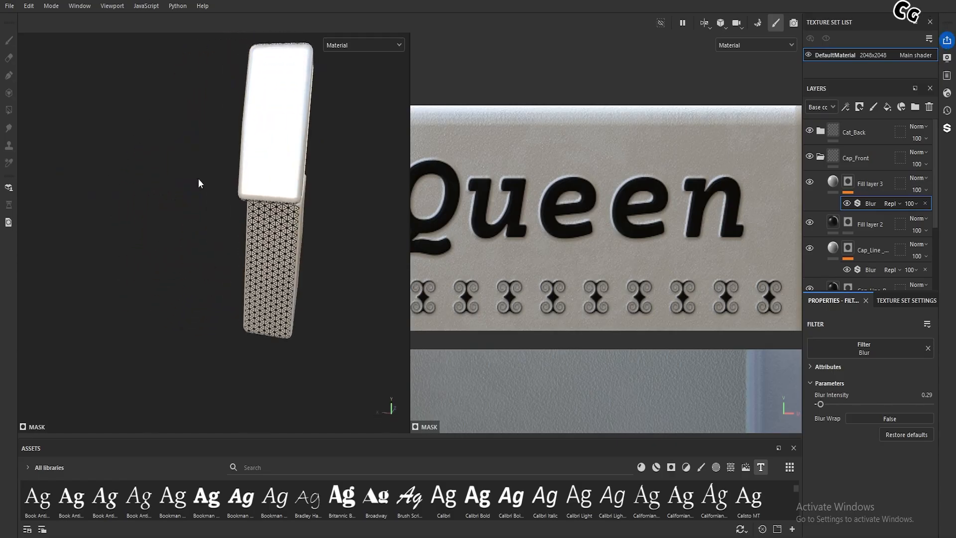
middle_click_drag(199, 181, 145, 194, "alt")
left_click_drag(248, 202, 347, 167, "alt")
right_click_drag(347, 168, 254, 207, "alt")
left_click_drag(254, 207, 287, 213, "alt")
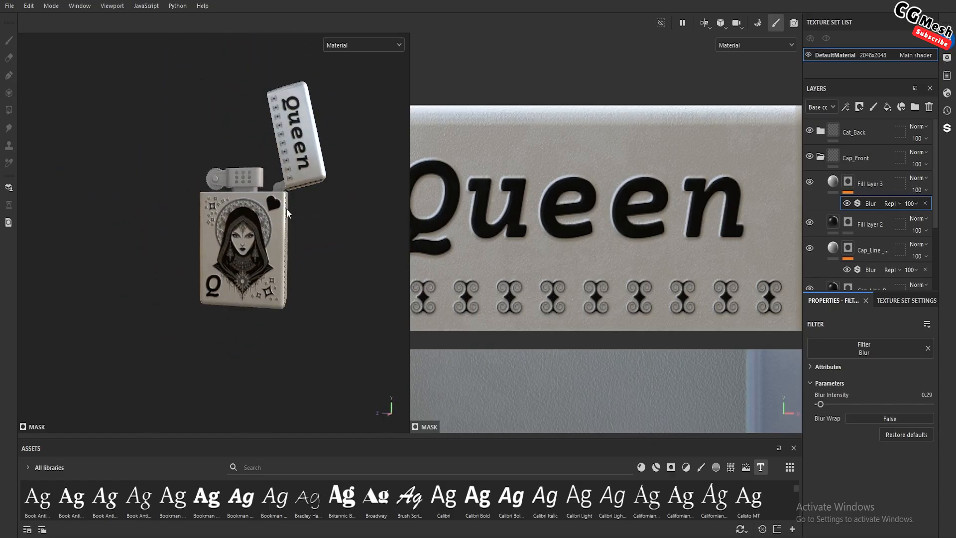
middle_click_drag(287, 213, 245, 256, "alt")
scroll(245, 254, "up", 2)
left_click_drag(265, 239, 246, 248, "alt")
right_click_drag(246, 248, 254, 250, "shift")
mouse_move(267, 252)
left_mouse_down("alt")
mouse_move(113, 252)
mouse_move(161, 230)
mouse_move(208, 256)
mouse_move(202, 233)
left_mouse_up("alt")
scroll(207, 255, "up", 2)
mouse_move(202, 233)
middle_mouse_down("alt")
mouse_move(192, 245)
mouse_move(208, 249)
mouse_move(197, 243)
middle_mouse_up("alt")
scroll(220, 249, "down", 1)
left_click_drag(197, 243, 206, 256, "alt")
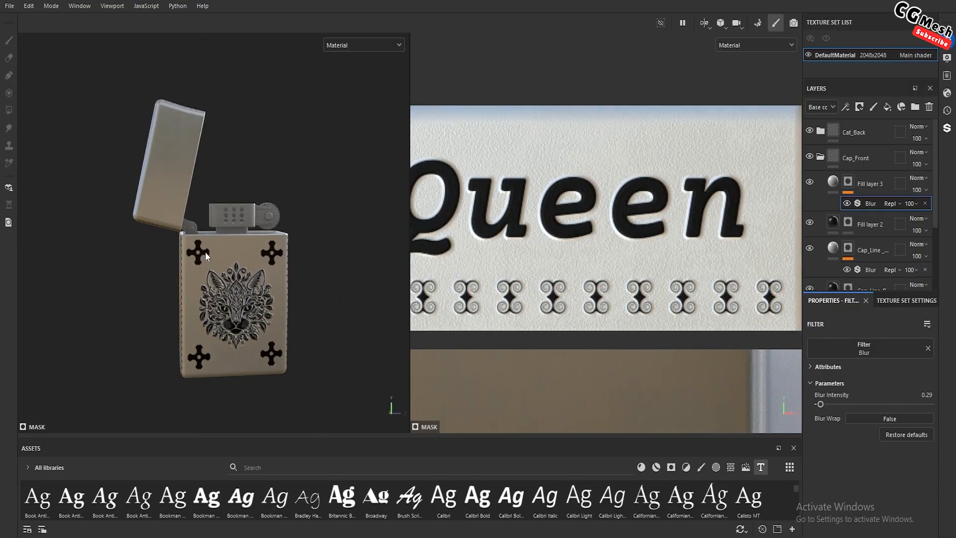
Add a new color-only fill layer above Fill layer 3 in the Cap_Front group and give it a black mask
left_click(879, 178)
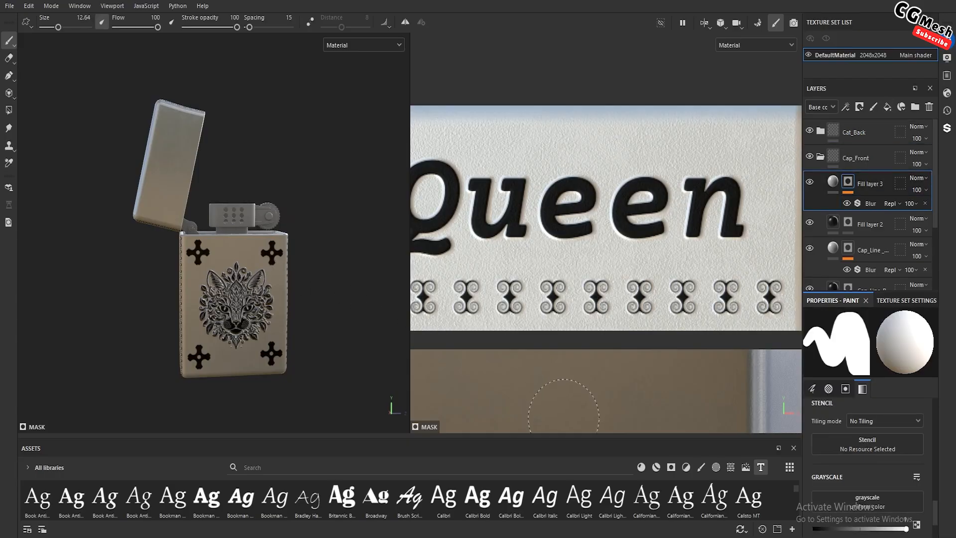
left_click(887, 106)
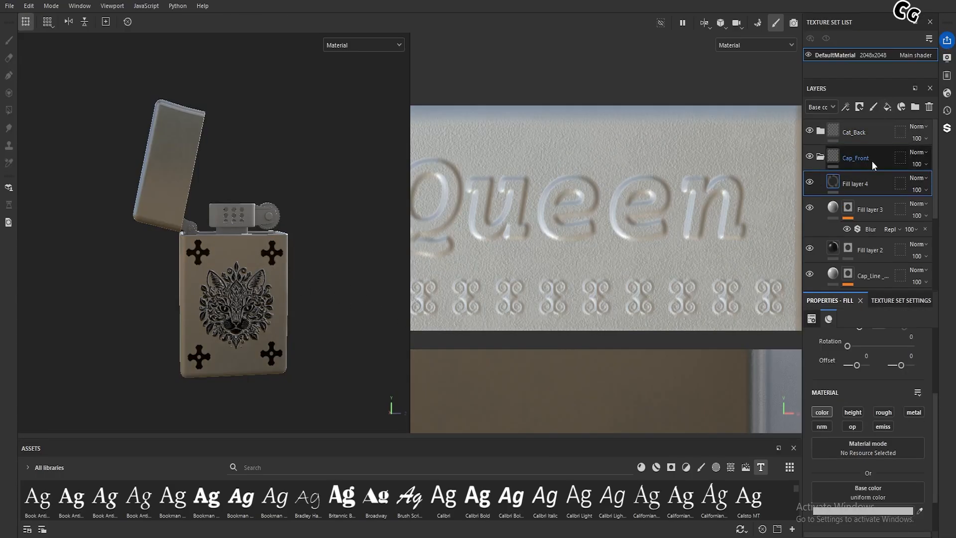
right_click(837, 181)
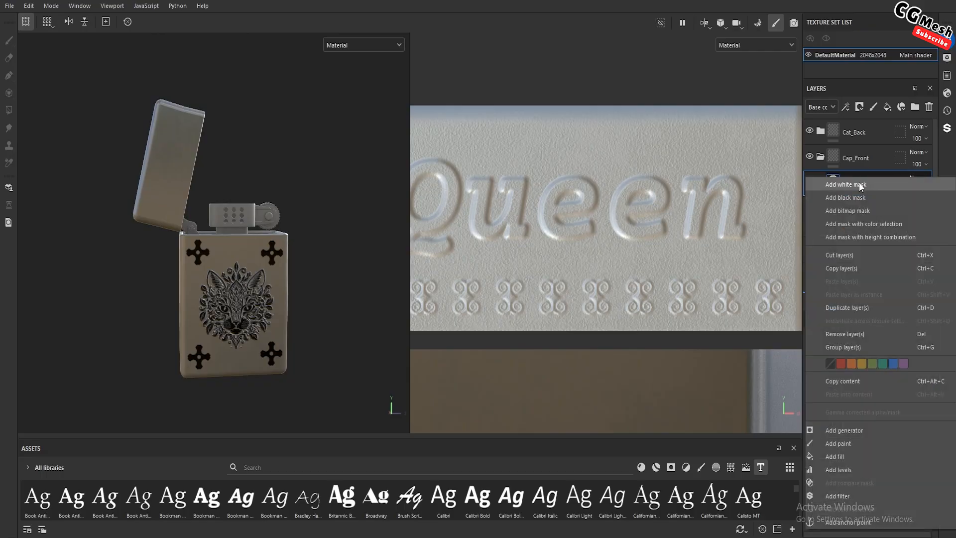
left_click(852, 196)
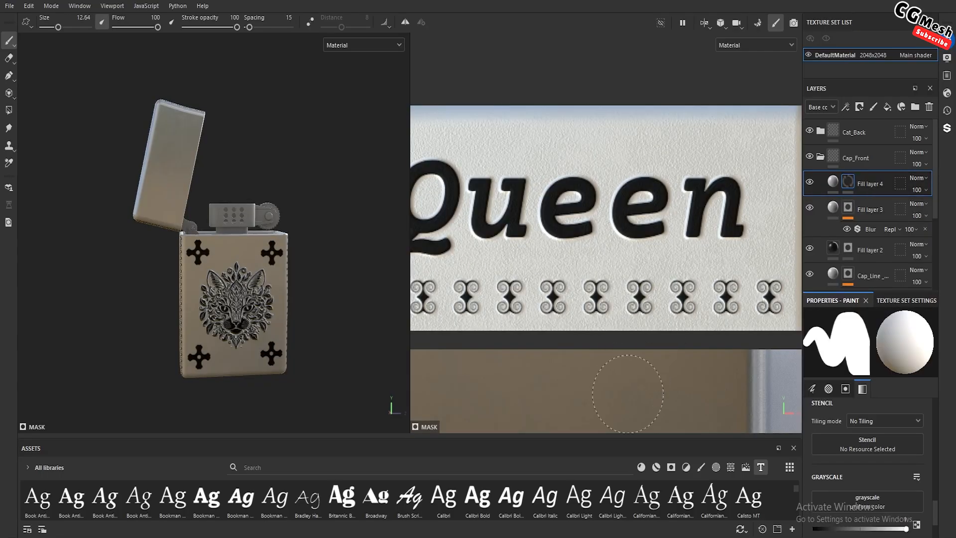
Load the Cross Rounded alpha as the brush stencil and set its tiling mode to Horizontal Tiling
scroll(631, 248, "down", 4)
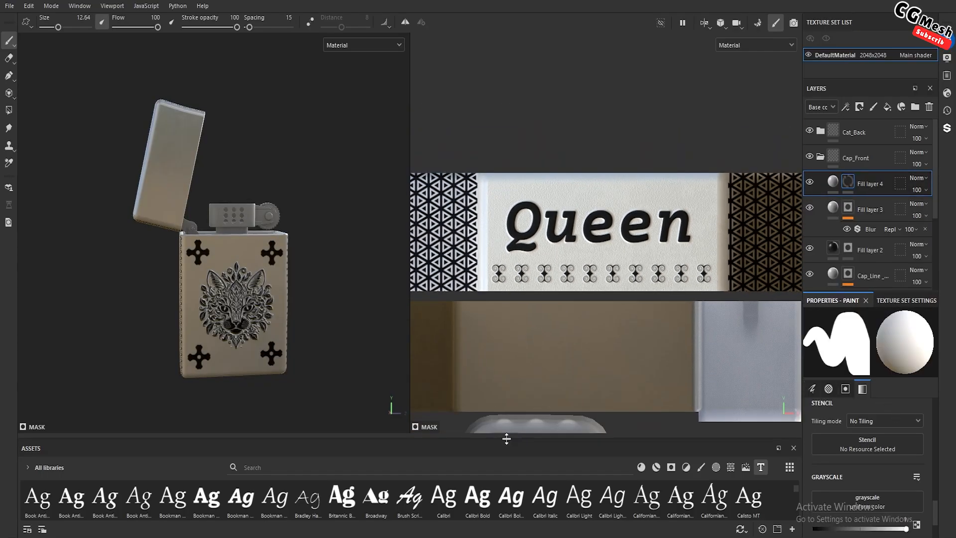
left_click_drag(513, 438, 513, 250)
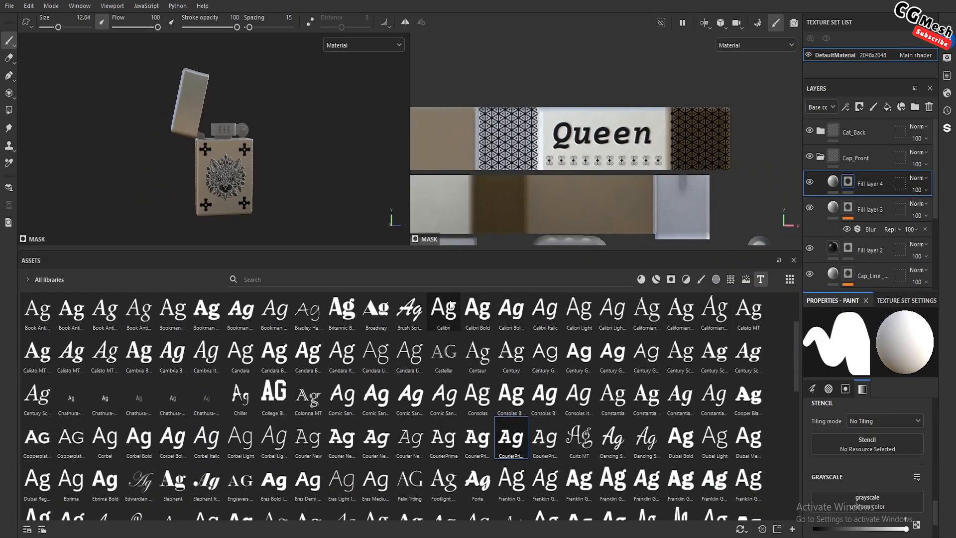
left_click(714, 280)
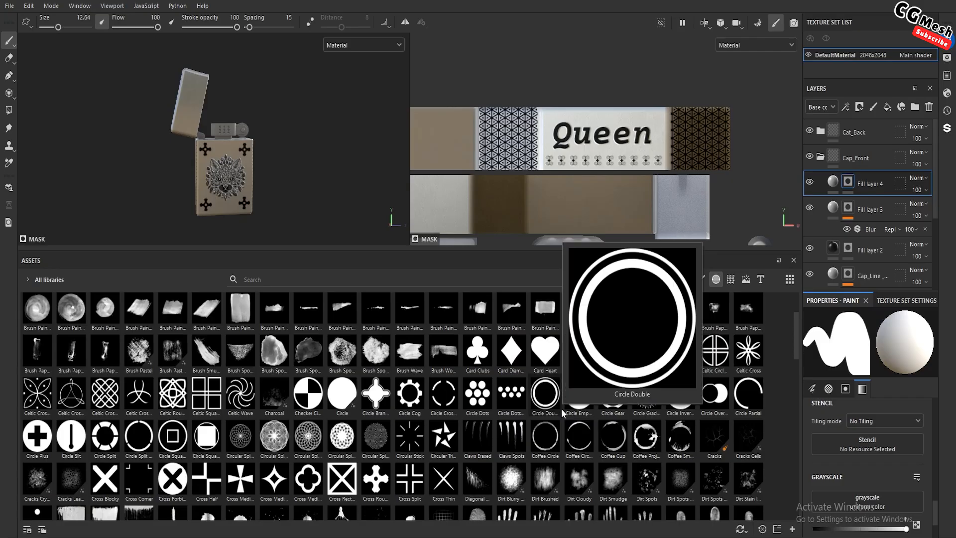
mouse_move(471, 455)
mouse_move(329, 470)
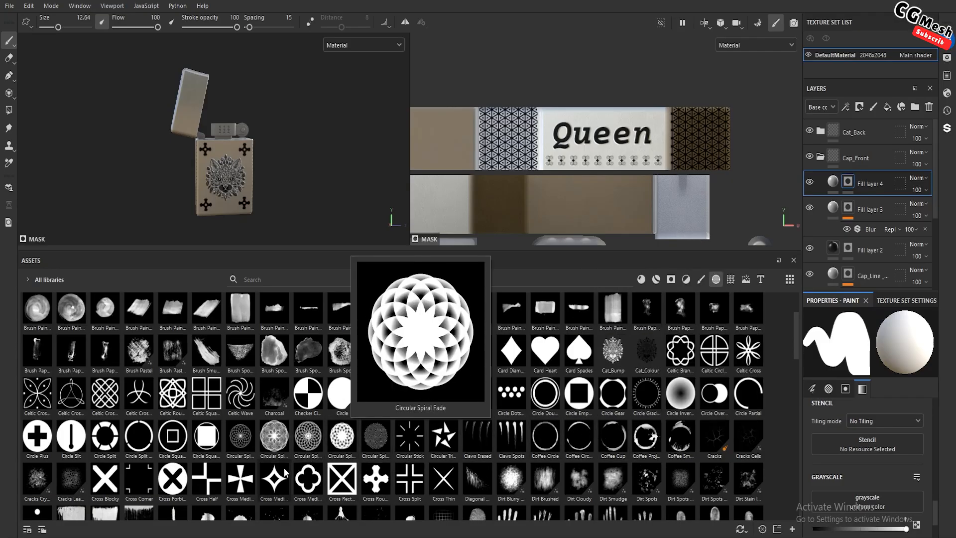
mouse_move(274, 482)
mouse_move(342, 497)
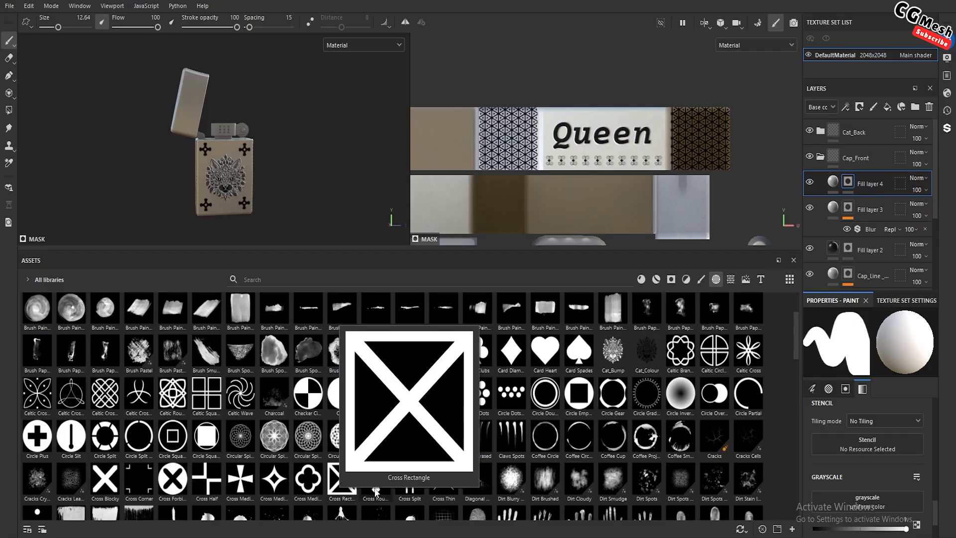
scroll(376, 493, "down", 10)
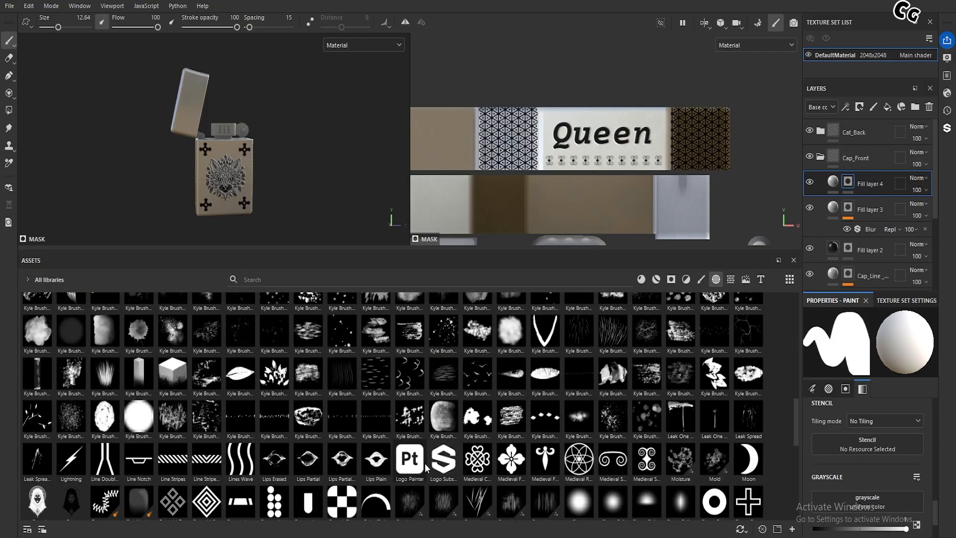
scroll(425, 464, "up", 10)
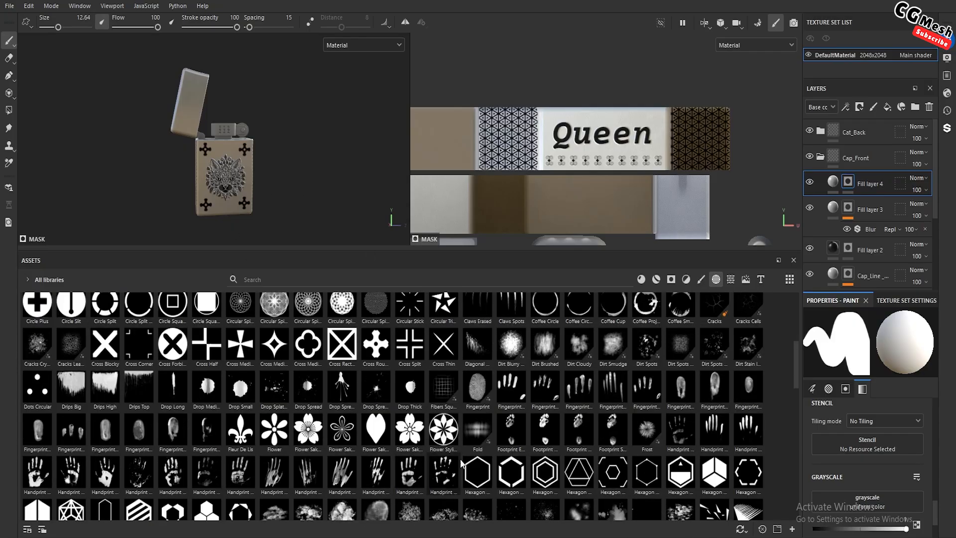
left_click_drag(380, 345, 828, 444)
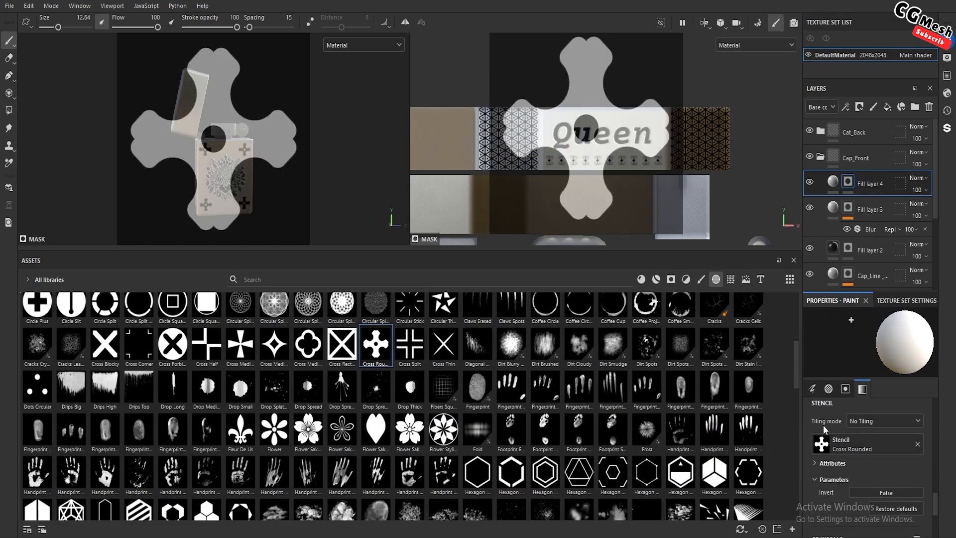
left_click(885, 422)
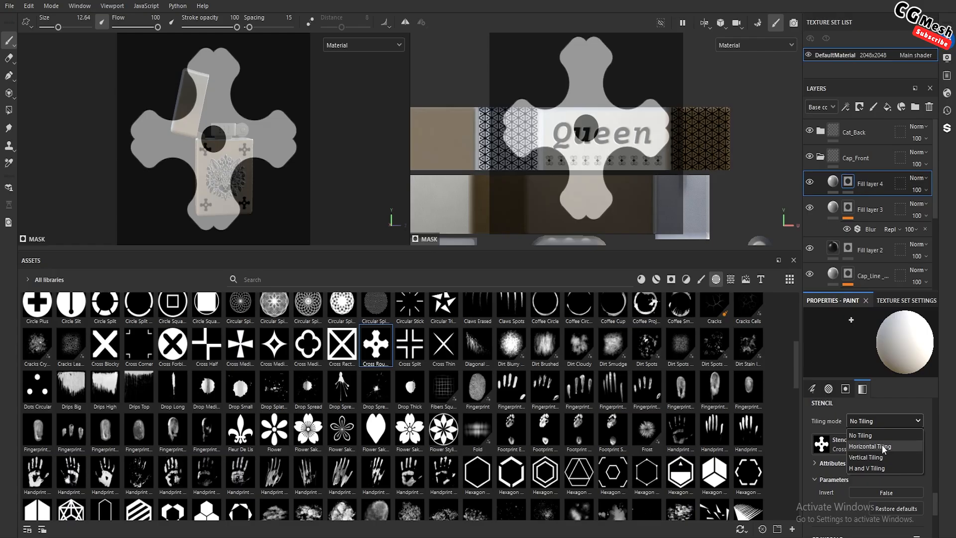
left_click(883, 445)
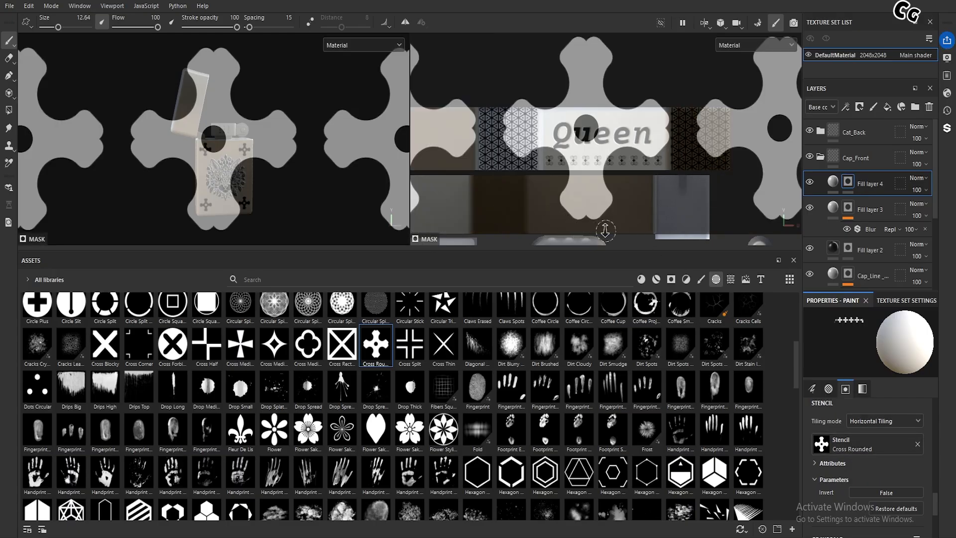
Shrink the tiled cross stencil to a narrow strip of small crosses across the lid panels in the UV view
scroll(605, 228, "down", 3)
middle_click_drag(554, 162, 563, 144, "alt")
key("s")
right_click_drag(622, 199, 562, 90)
scroll(566, 167, "up", 3)
middle_click_drag(557, 170, 627, 152, "alt")
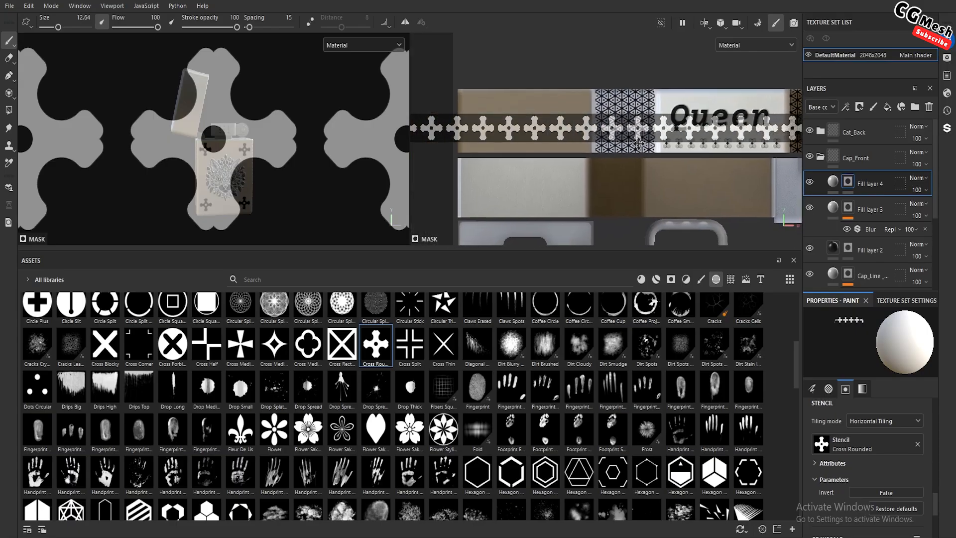
key("s")
right_click_drag(607, 153, 601, 148)
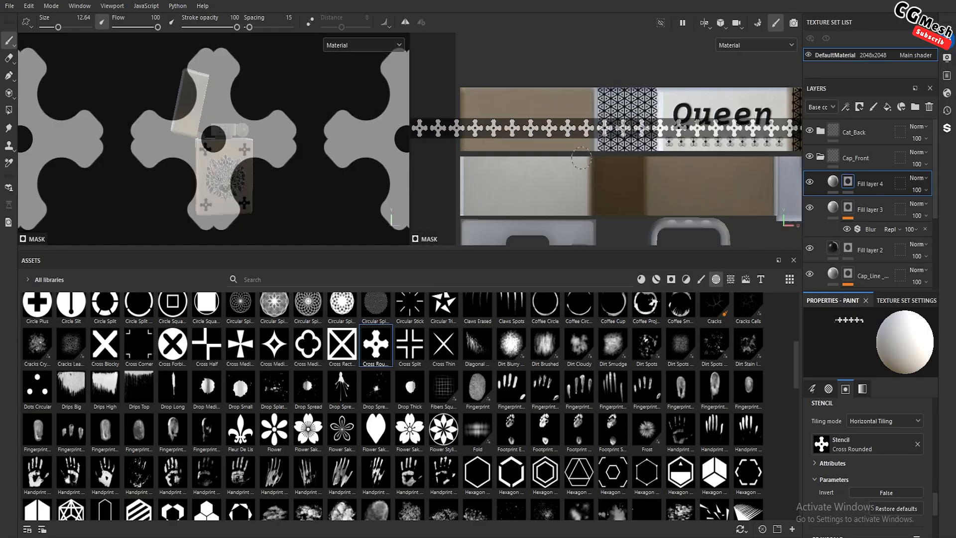
Align the stencil strip with the lower edge of the lid's plain back panel and paint the row of crosses into the mask
scroll(574, 157, "up", 3)
middle_click_drag(575, 158, 596, 151, "alt")
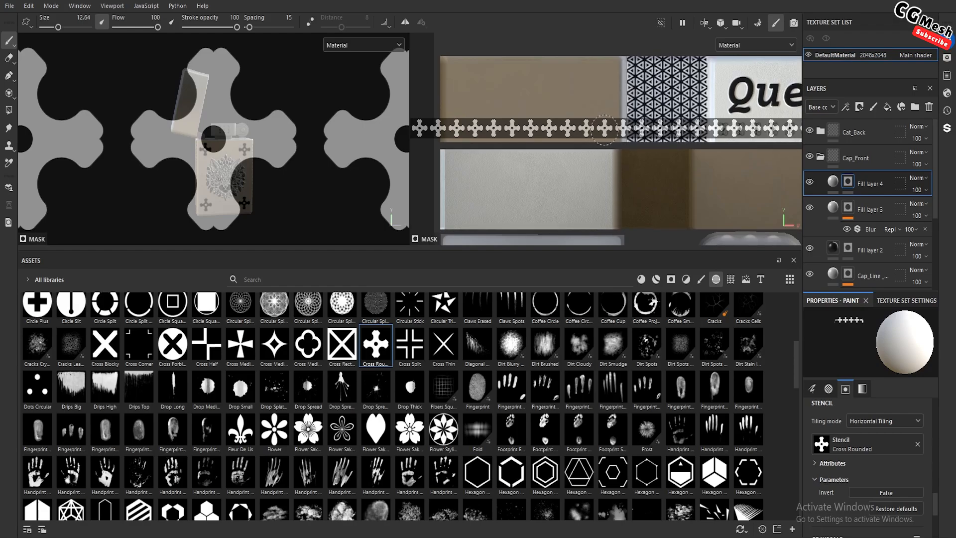
left_click_drag(604, 130, 596, 130)
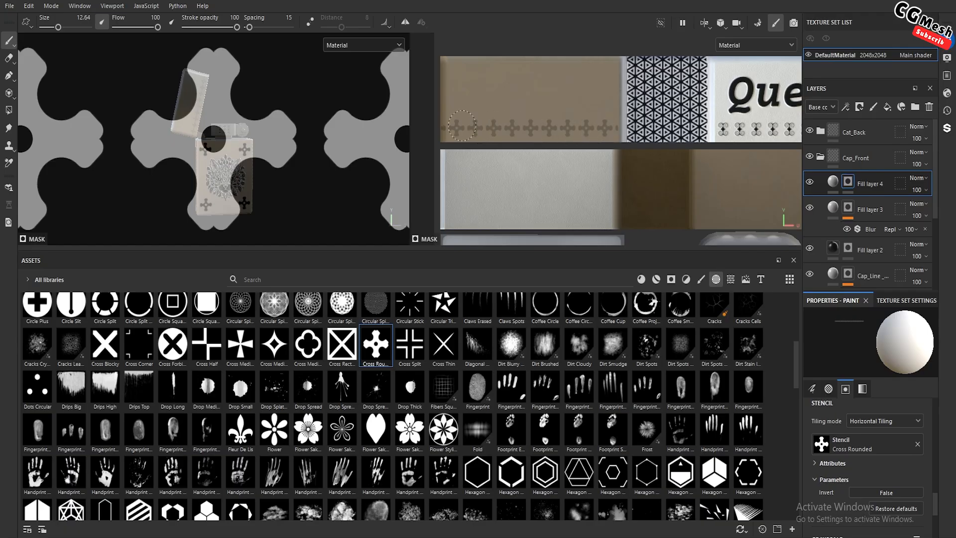
Set the base color of Fill layer 4 to black
left_click(836, 182)
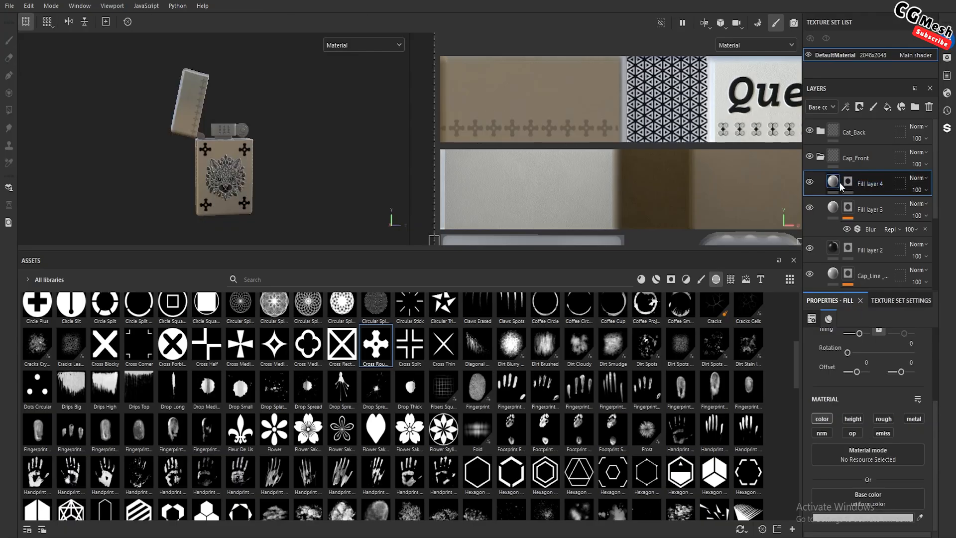
left_click(853, 518)
left_click(835, 340)
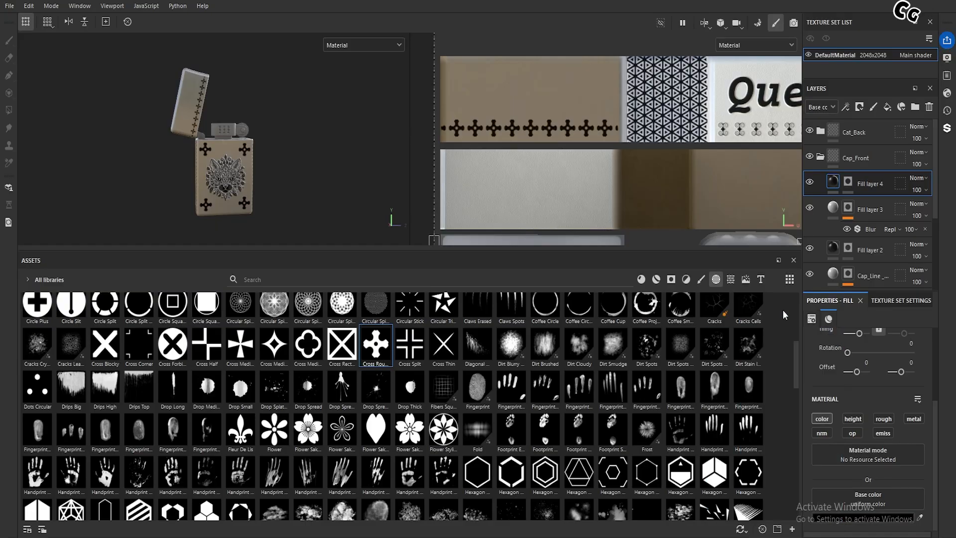
Select Fill layer 4's mask and remove the Cross Rounded stencil from the brush
scroll(235, 113, "up", 6)
middle_click_drag(236, 100, 286, 239, "alt")
scroll(264, 130, "up", 4)
scroll(619, 149, "up", 5)
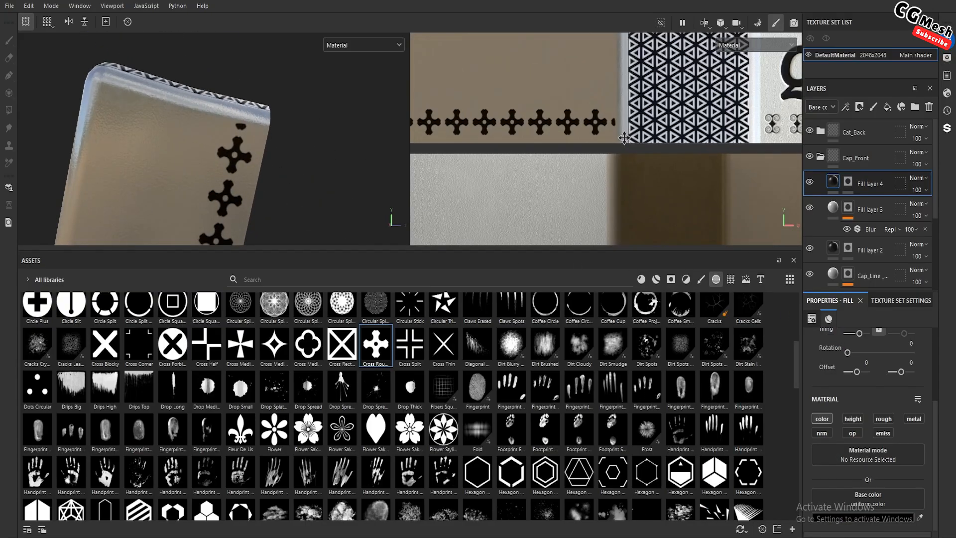
left_click(848, 181)
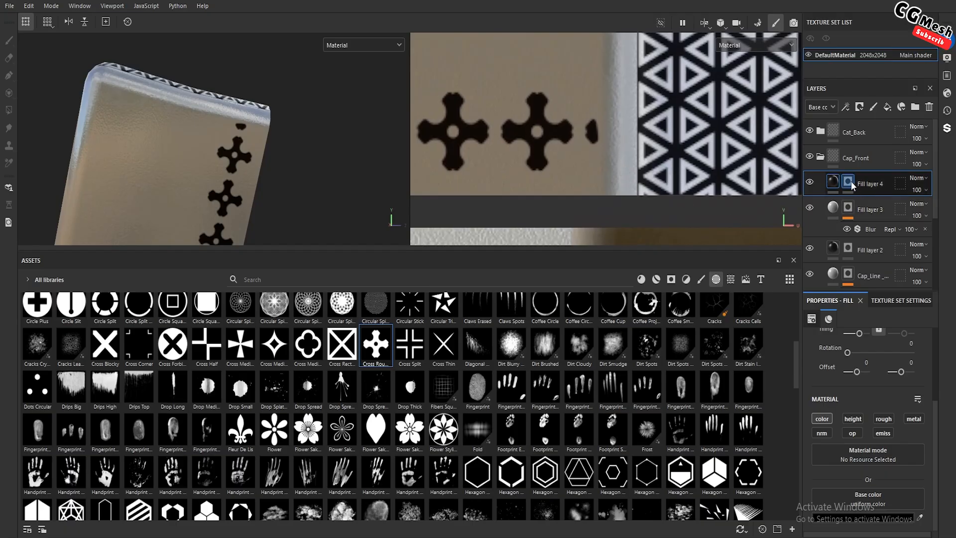
left_click(916, 446)
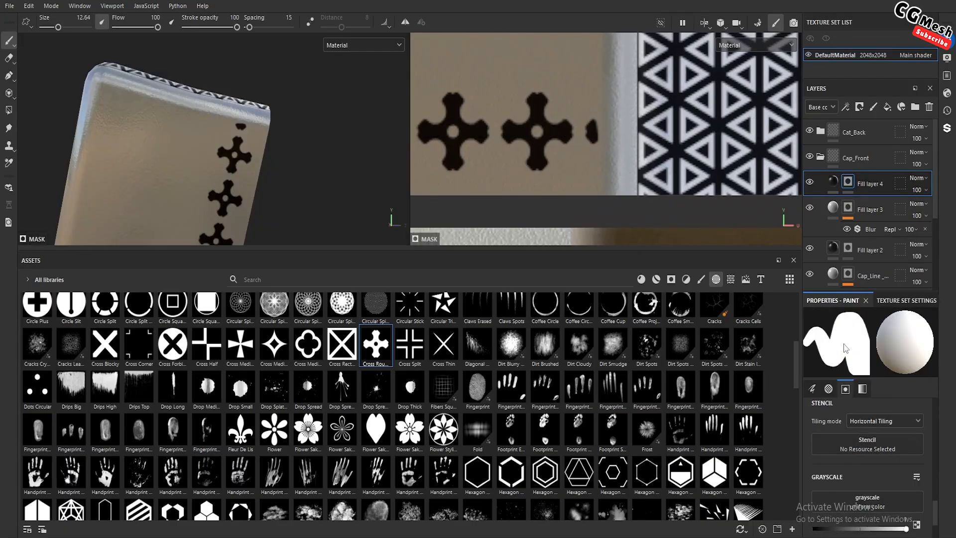
Mask out the partial cross at the row's end beside the triangle pattern, using black paint and a brush size of 7.6
right_click_drag(636, 132, 622, 130, "ctrl")
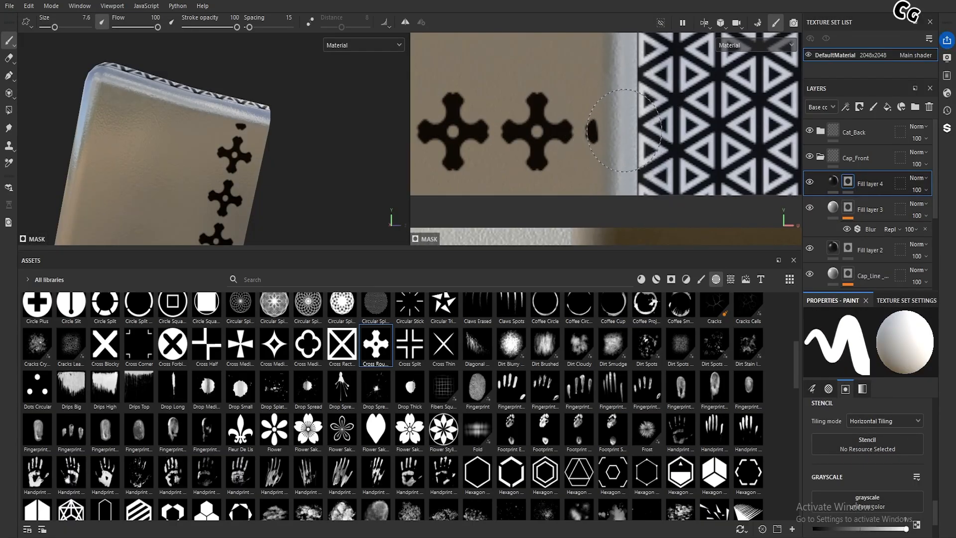
left_click(622, 129)
key("ctrl+z")
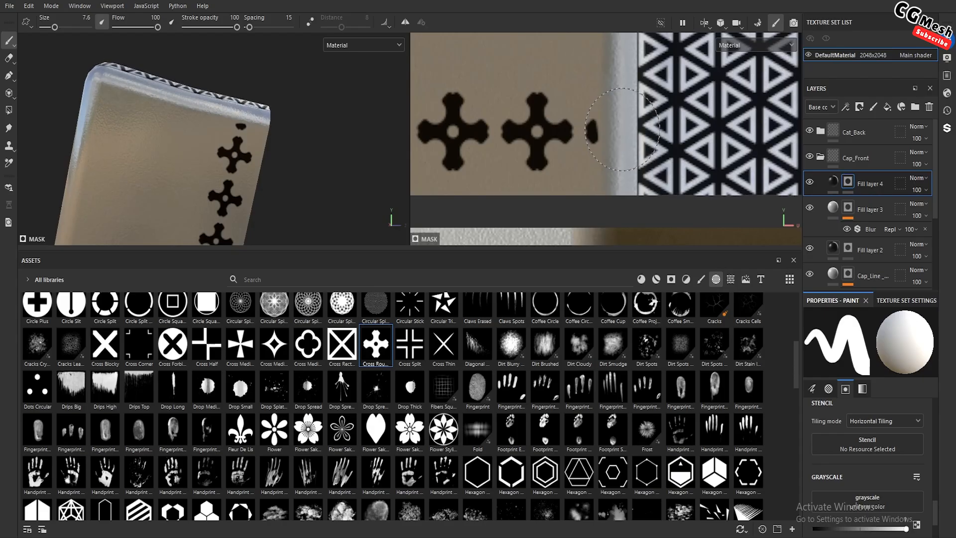
key("x")
scroll(603, 138, "down", 5)
Mask out the partial cross at the opposite end of the row with black paint and a brush size of 3.1
middle_click_drag(500, 146, 628, 147, "alt")
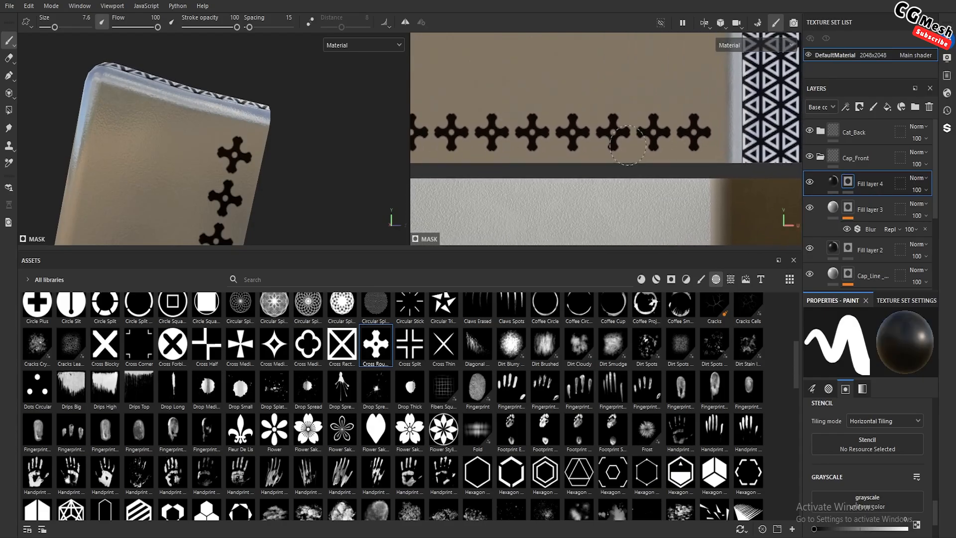
middle_click_drag(433, 145, 592, 157, "alt")
scroll(578, 158, "up", 2)
scroll(573, 157, "up", 3)
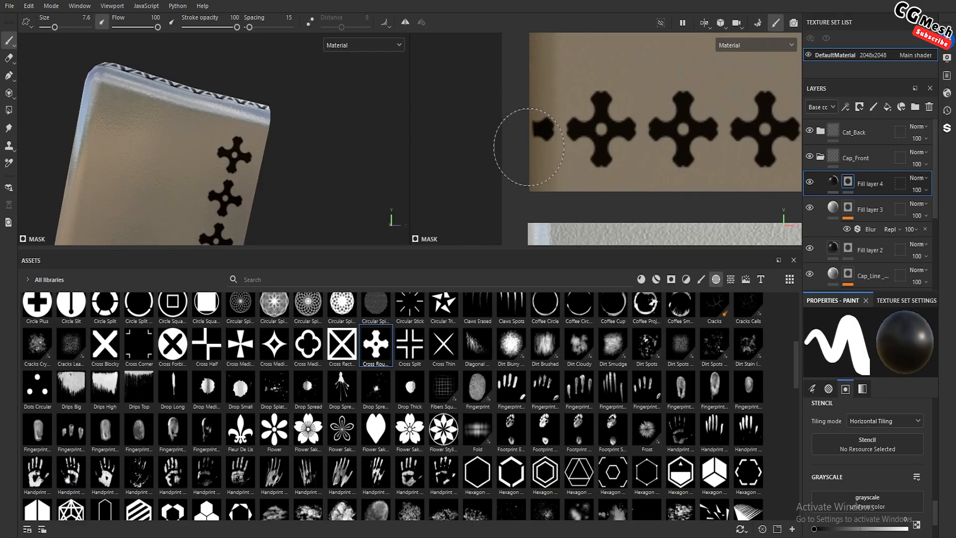
scroll(529, 147, "up", 4)
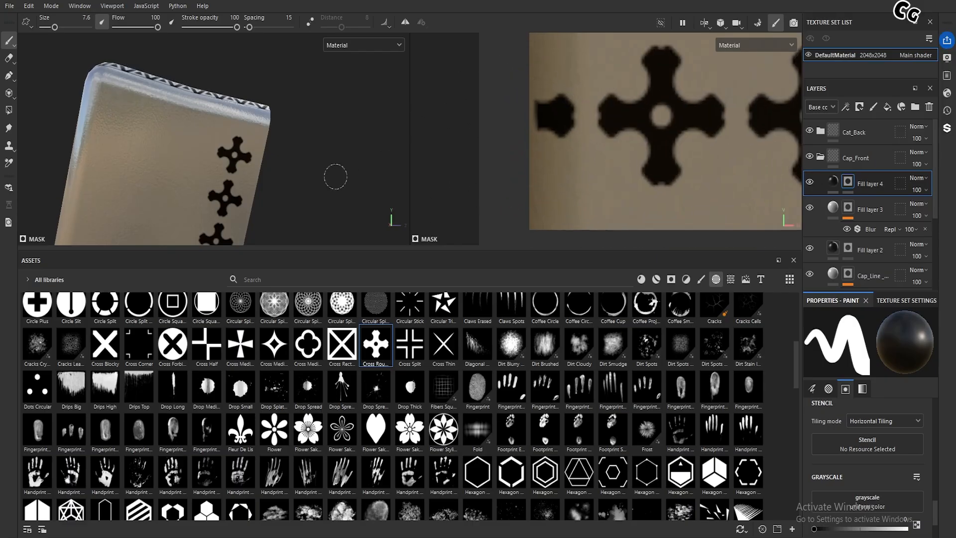
right_click_drag(556, 138, 548, 127, "ctrl")
left_click_drag(547, 116, 543, 135)
Check the cleaned row of crosses on the lid's back and duplicate Fill layer 4
scroll(543, 142, "down", 10)
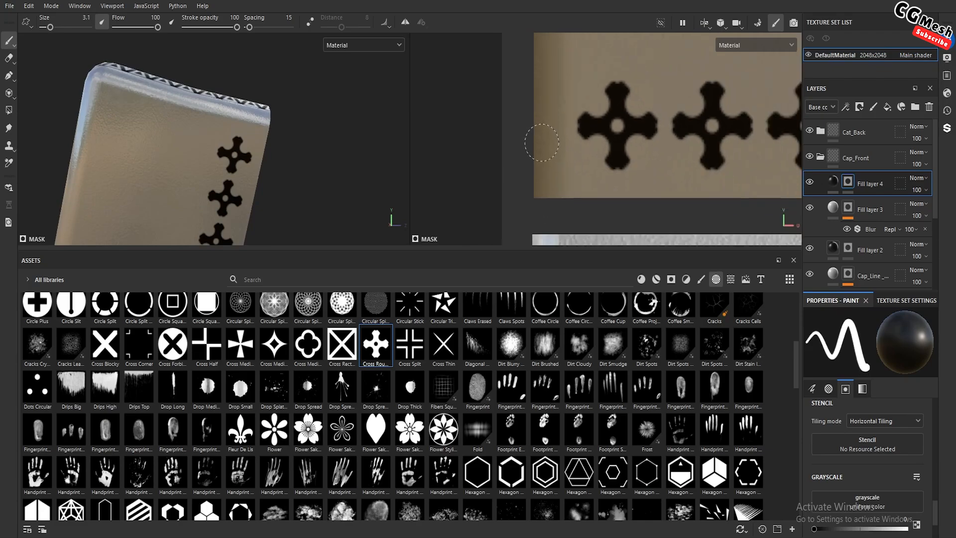
middle_click_drag(607, 148, 607, 141, "alt")
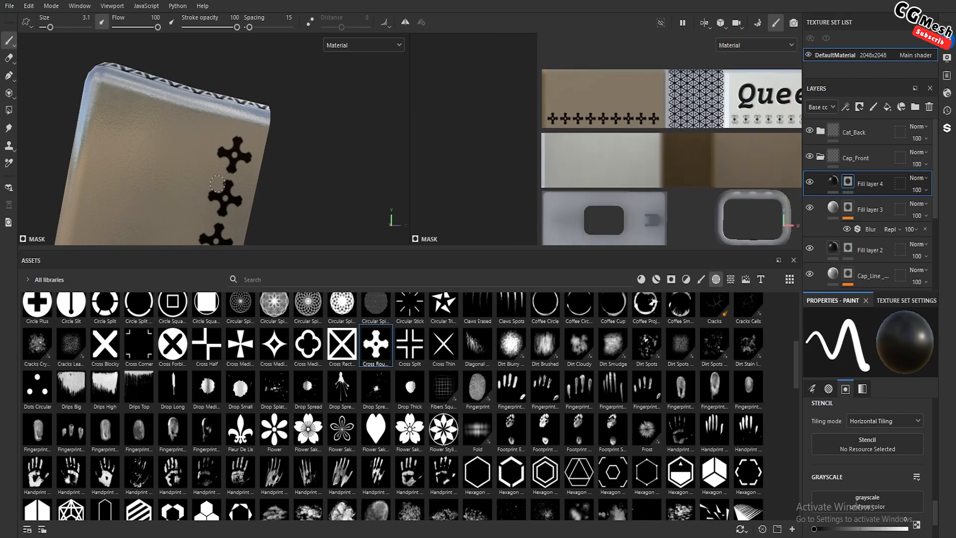
scroll(302, 205, "down", 3)
left_click_drag(302, 204, 271, 166, "alt")
scroll(261, 167, "down", 4)
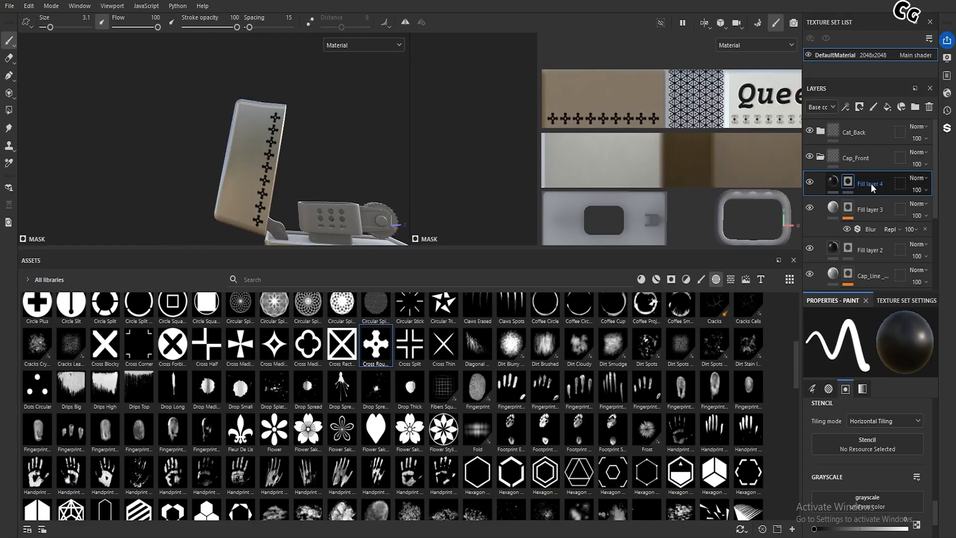
key("ctrl+d")
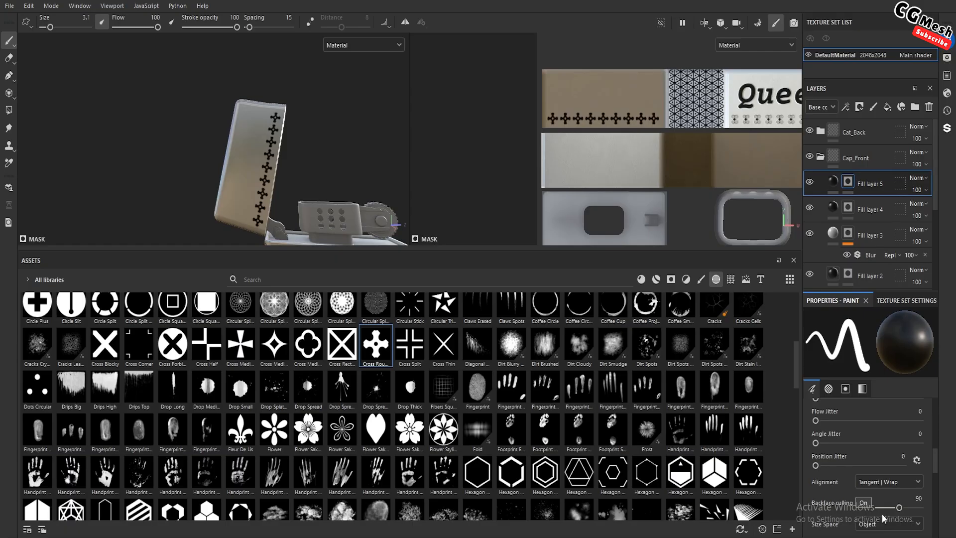
Switch the duplicated Fill layer 5 from the color channel to height only and set its height to 0.1237
left_click(836, 186)
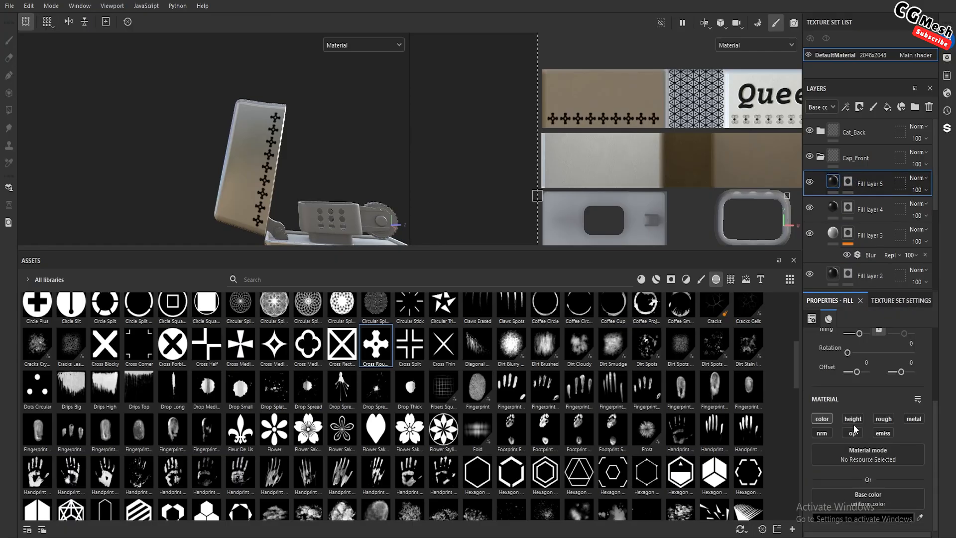
left_click(828, 420)
scroll(846, 432, "down", 2)
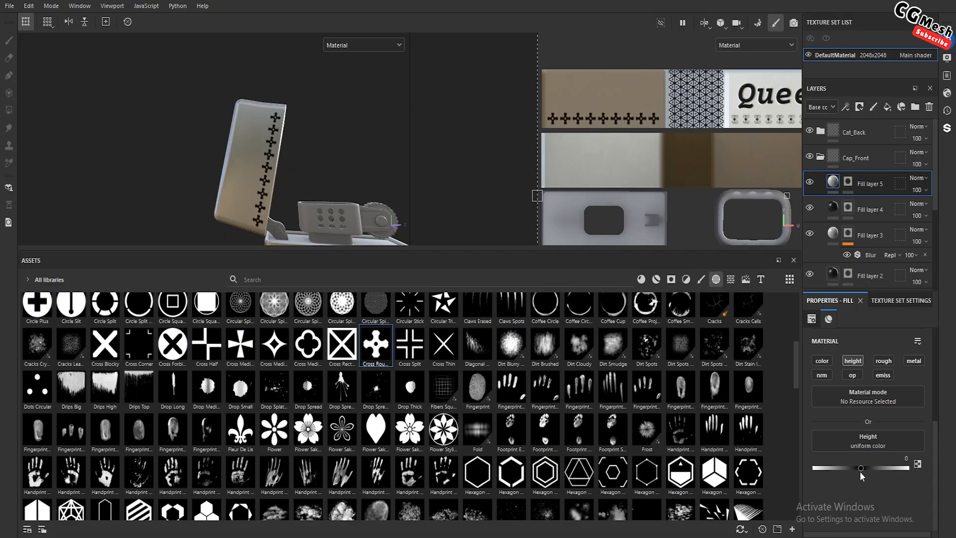
left_click_drag(867, 473, 869, 473)
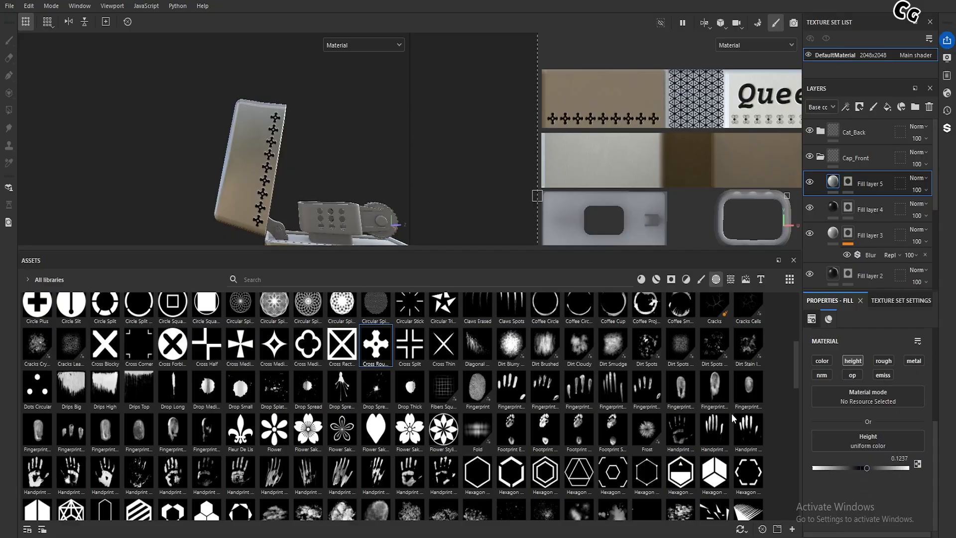
Add a Blur filter to the mask of Fill layer 5 and set its blur intensity to 0.36
scroll(303, 169, "up", 5)
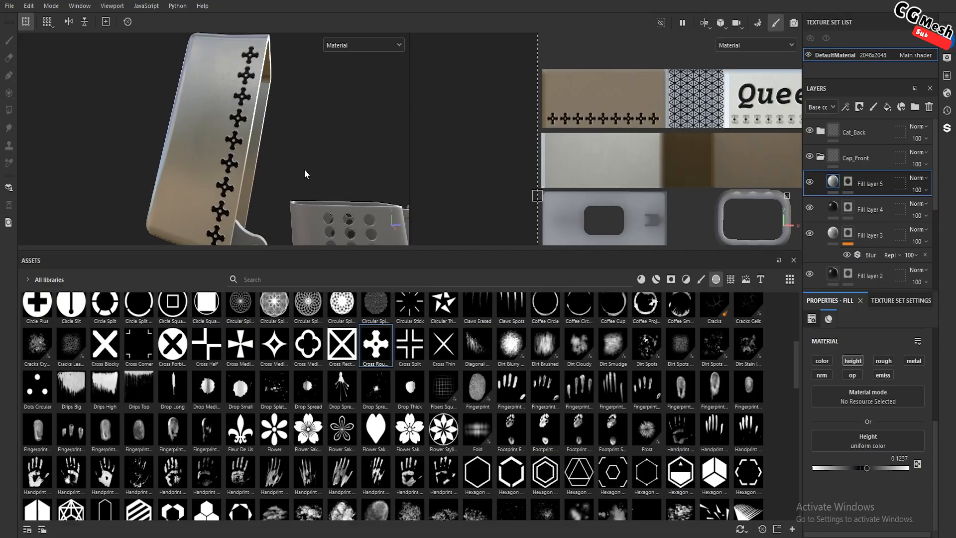
right_click(848, 181)
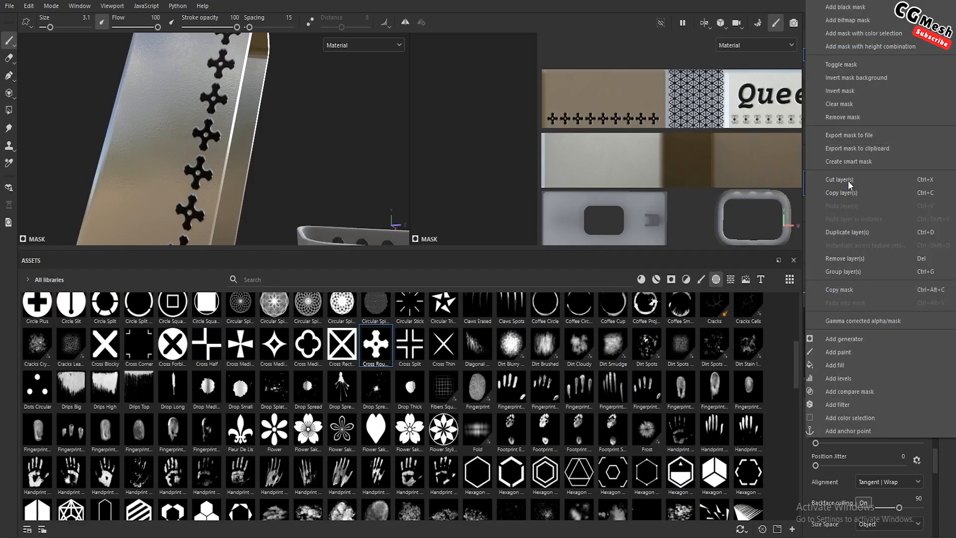
left_click(844, 405)
left_click(911, 348)
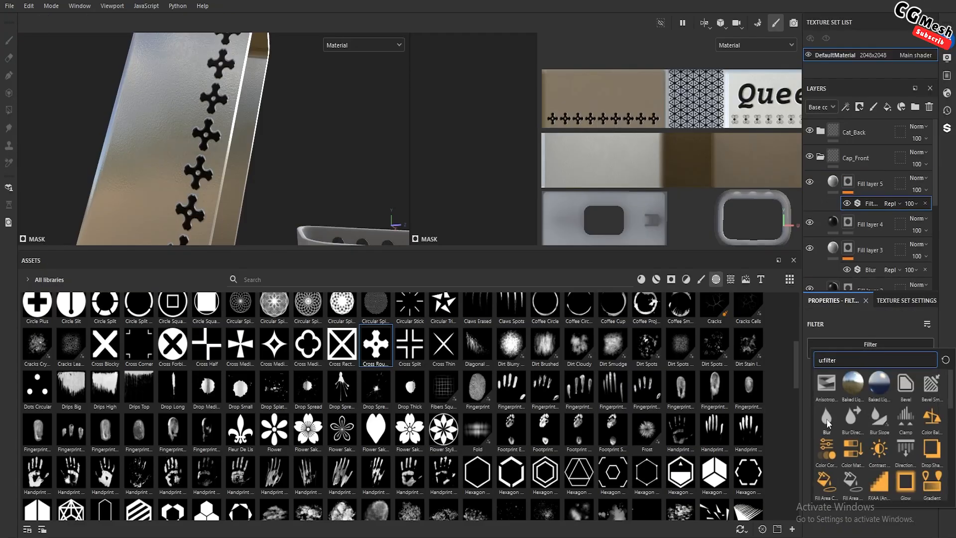
left_click(827, 419)
left_click_drag(269, 193, 315, 258, "alt")
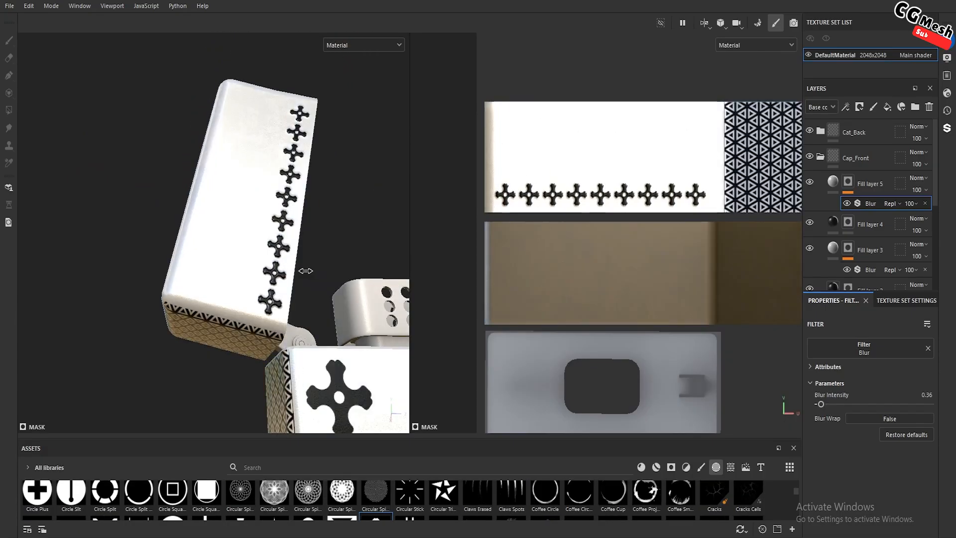
right_click_drag(305, 271, 301, 267, "shift")
left_click_drag(300, 239, 294, 275, "alt")
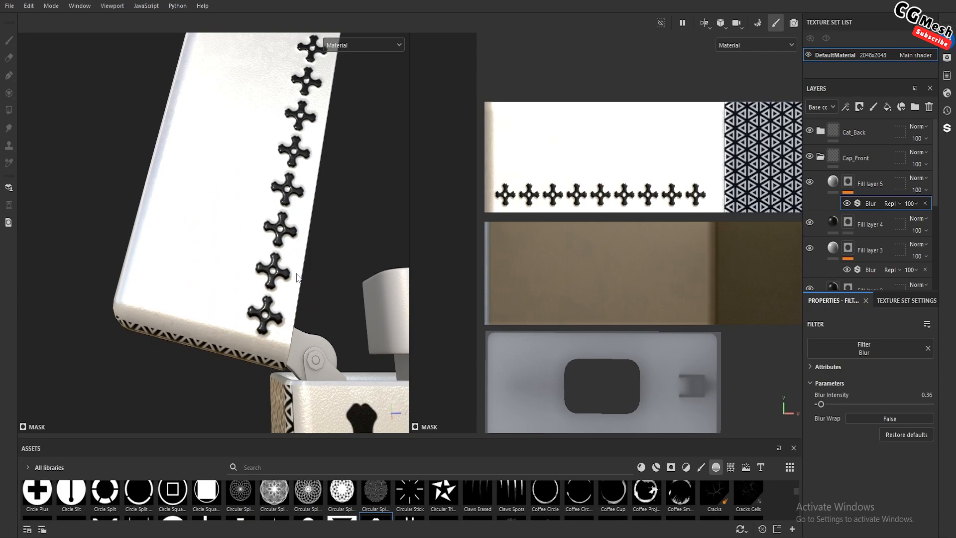
Examine the embossed crosses, the lid lettering and the body artwork from the front and back of the lighter
scroll(297, 277, "down", 6)
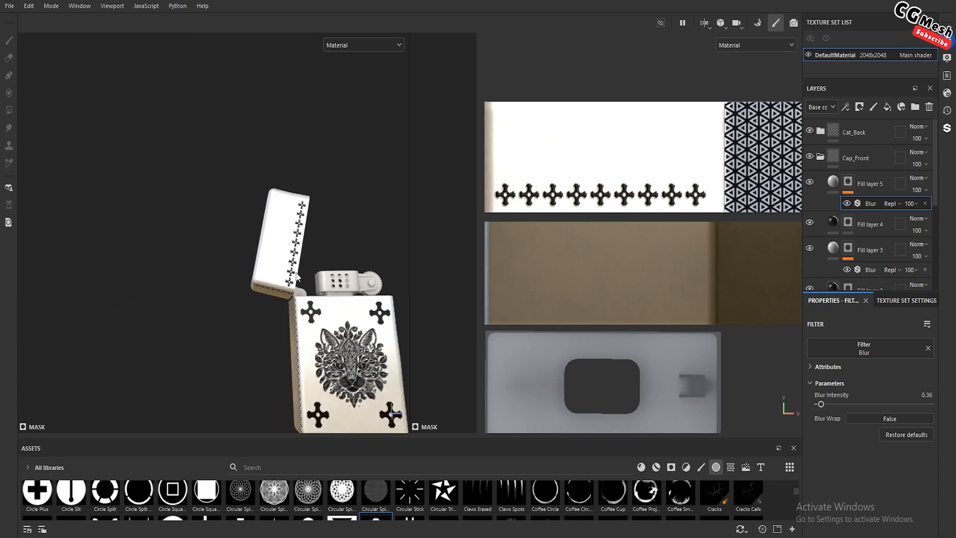
scroll(296, 273, "up", 2)
middle_click_drag(296, 273, 159, 163, "alt")
left_click_drag(329, 214, 275, 211, "alt")
scroll(271, 248, "up", 2)
right_click_drag(260, 266, 276, 264, "shift")
mouse_move(276, 264)
left_mouse_down("alt")
mouse_move(314, 259)
mouse_move(300, 249)
mouse_move(284, 255)
left_mouse_up("alt")
middle_click_drag(284, 255, 175, 262, "alt")
right_click_drag(174, 261, 192, 264, "shift")
right_click_drag(270, 265, 284, 265, "shift")
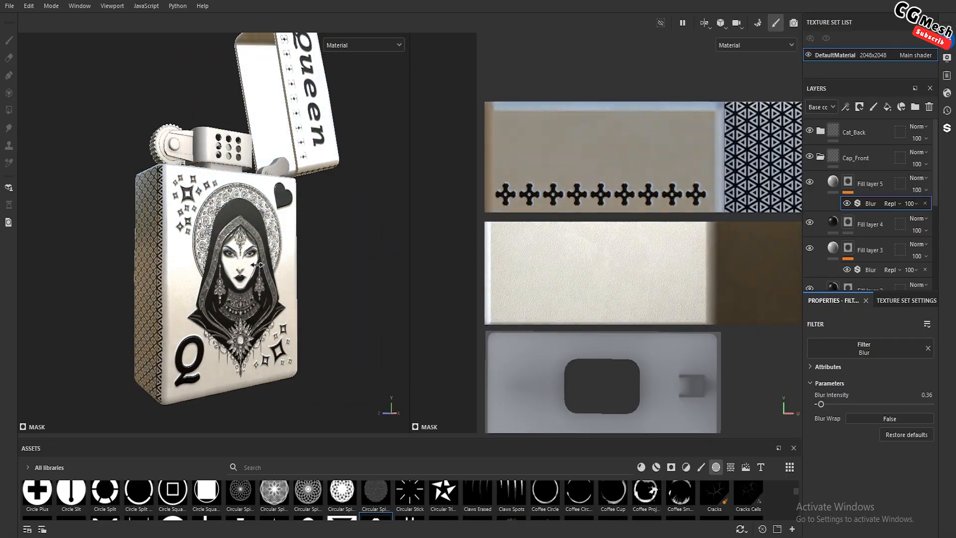
scroll(281, 249, "down", 3)
left_click_drag(299, 221, 277, 240, "alt")
middle_click_drag(278, 239, 243, 294, "alt")
scroll(243, 294, "up", 3)
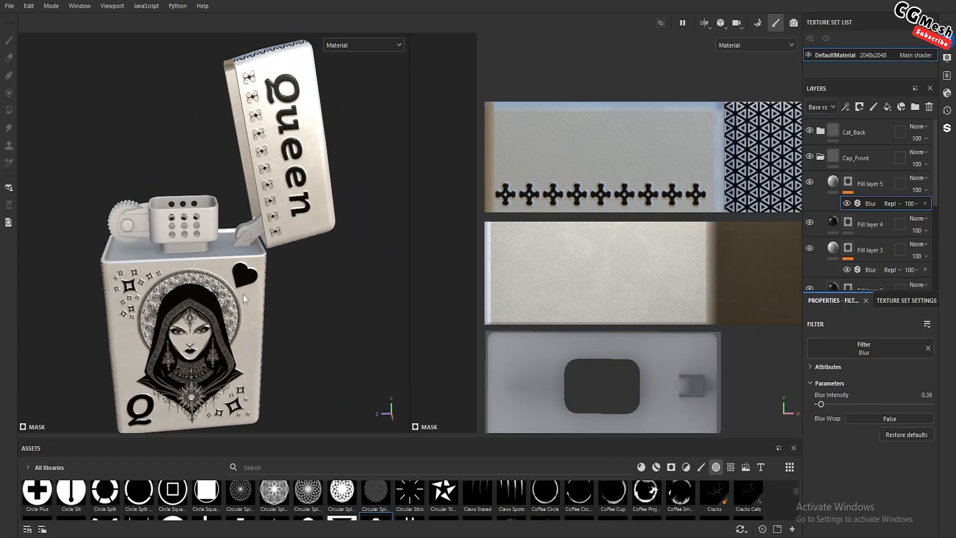
left_click_drag(259, 269, 197, 256, "alt")
left_click_drag(344, 237, 292, 241, "alt")
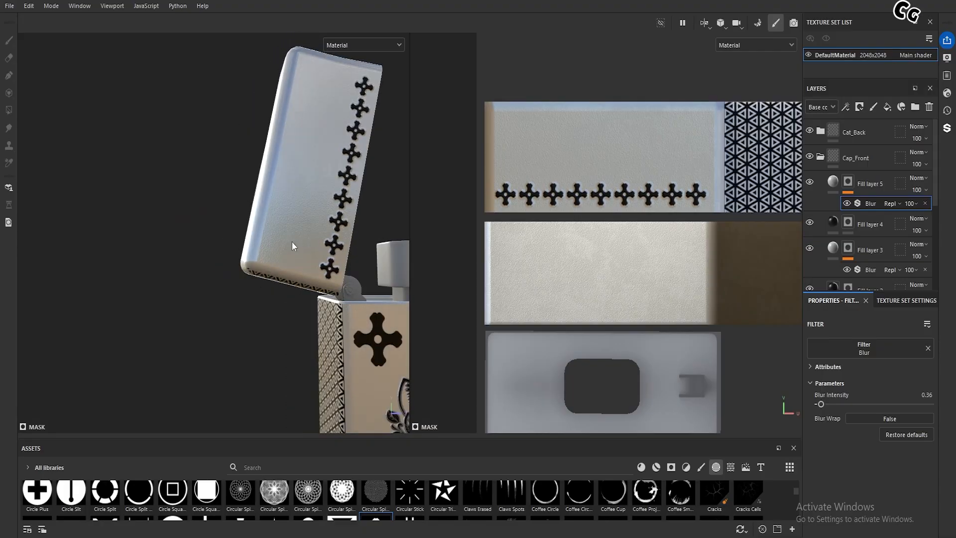
scroll(324, 269, "down", 2)
left_click_drag(325, 269, 280, 291, "alt")
scroll(280, 292, "down", 2)
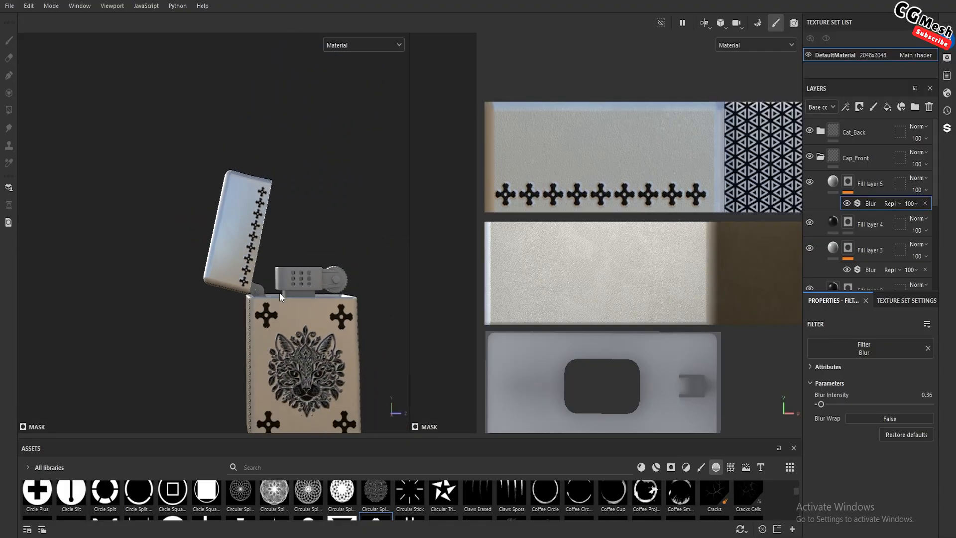
middle_click_drag(280, 291, 250, 237, "alt")
Add a color-only fill layer above Fill layer 5, set its base color to 000000 and give it a black mask
left_click(884, 178)
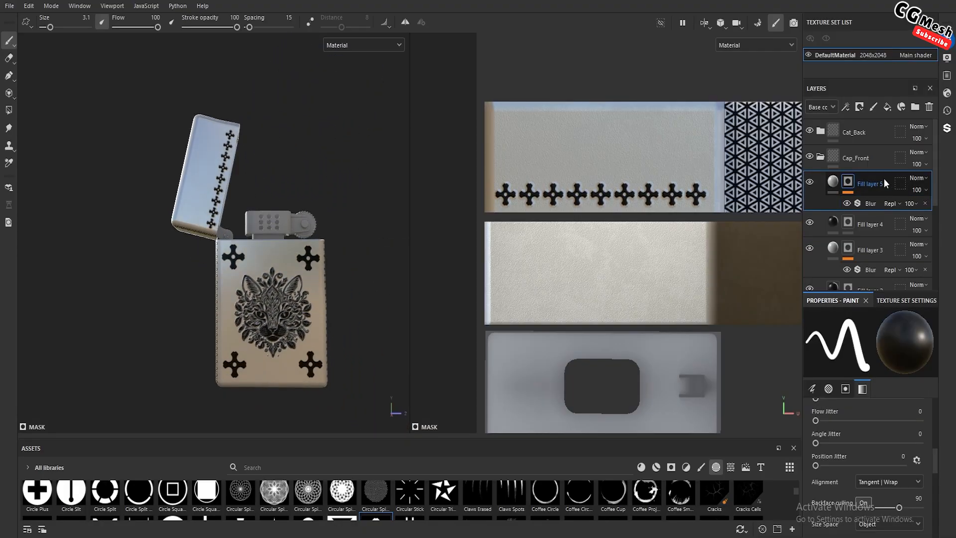
left_click(888, 107)
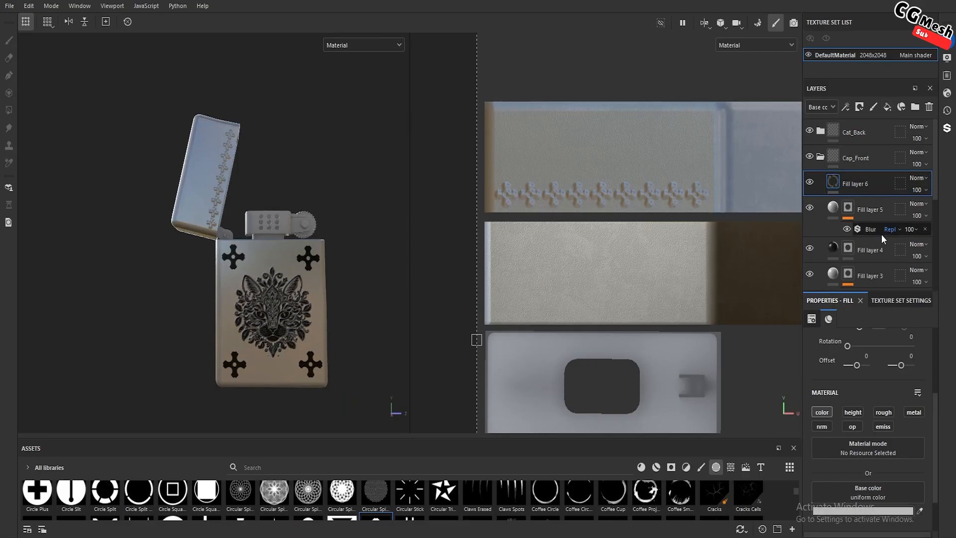
right_click(834, 180)
left_click(833, 179)
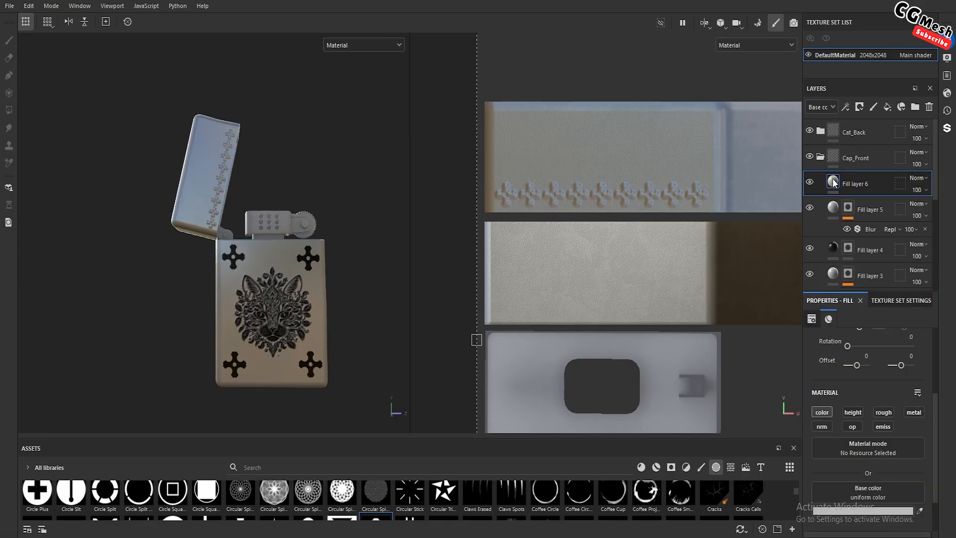
left_click(852, 511)
left_click(769, 392)
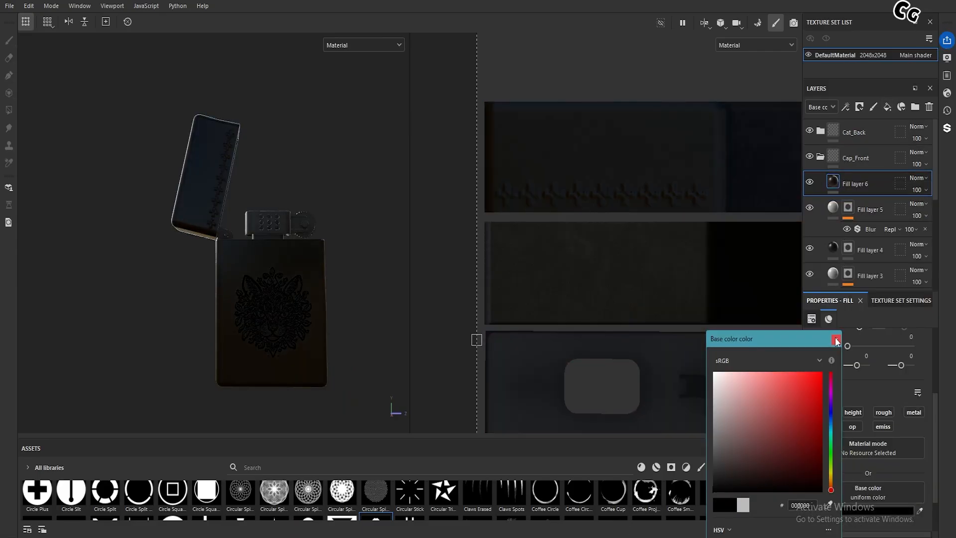
right_click(857, 182)
left_click(841, 197)
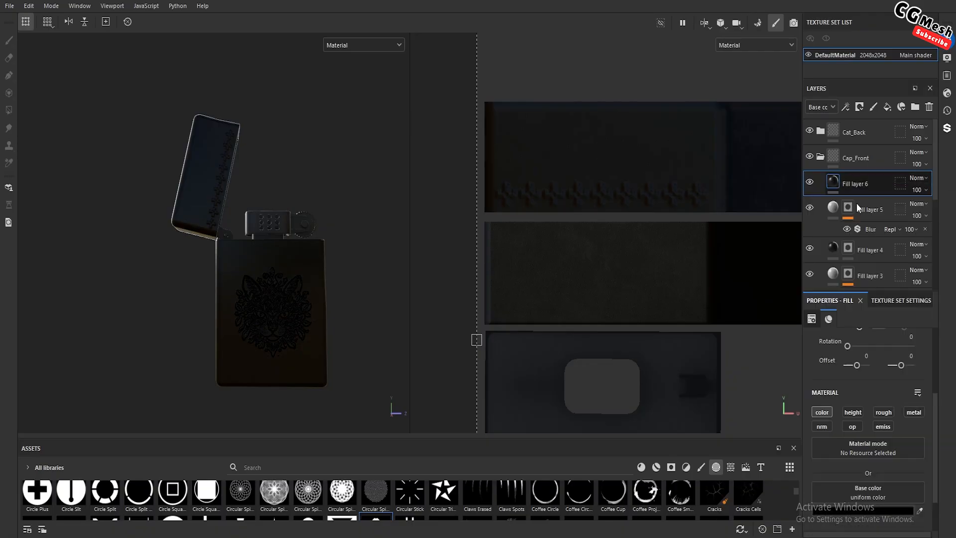
Find the Almendra Bold font among the font assets and load it as the brush stencil
left_click(761, 467)
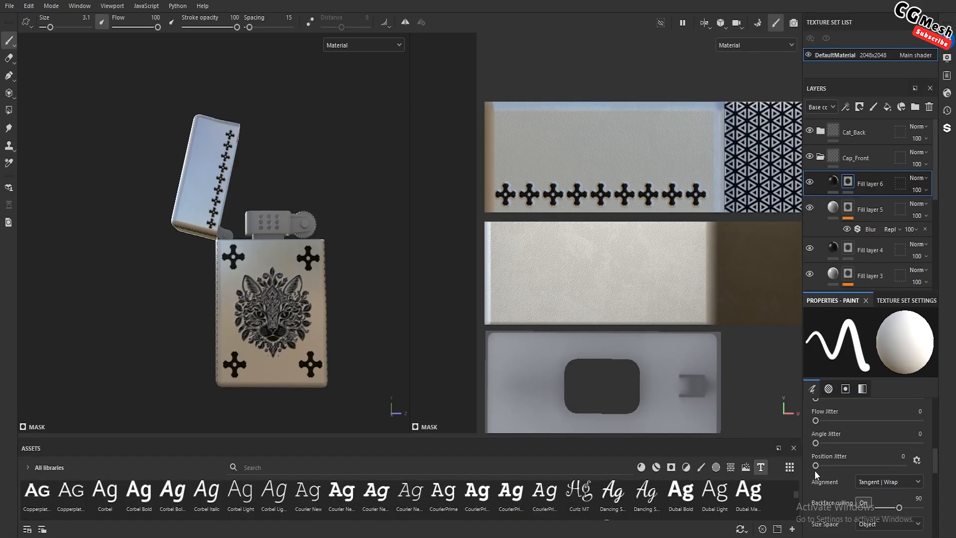
left_click_drag(689, 438, 678, 326)
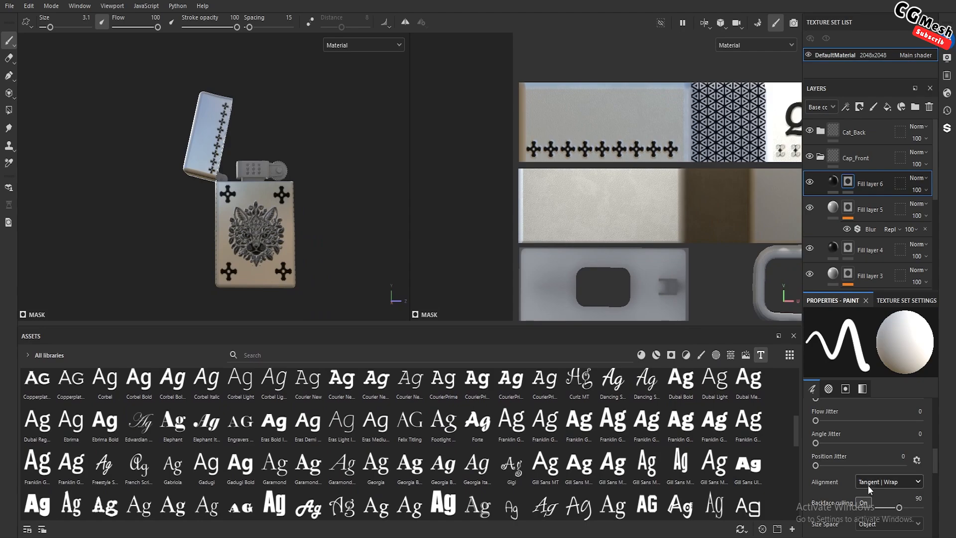
scroll(869, 491, "up", 1)
scroll(869, 491, "down", 5)
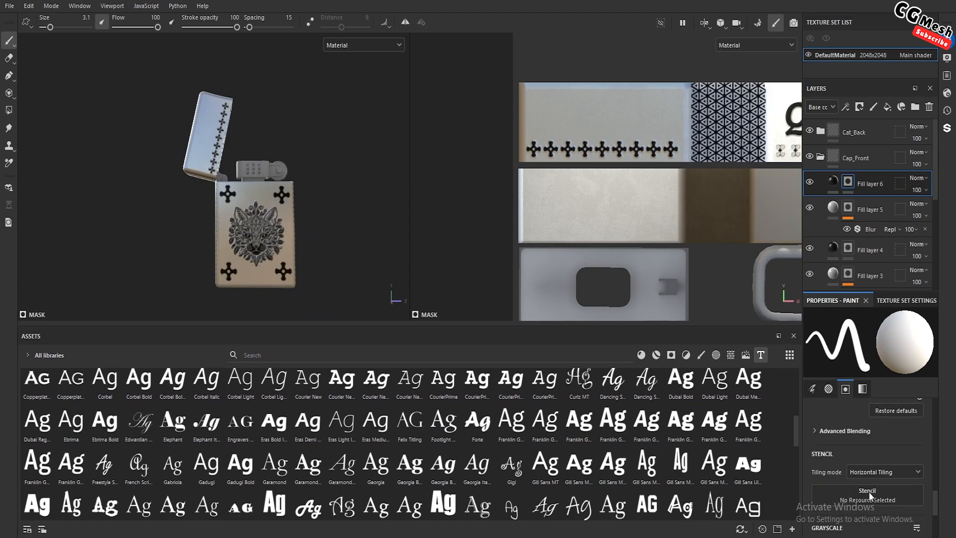
scroll(859, 484, "up", 1)
scroll(140, 438, "up", 5)
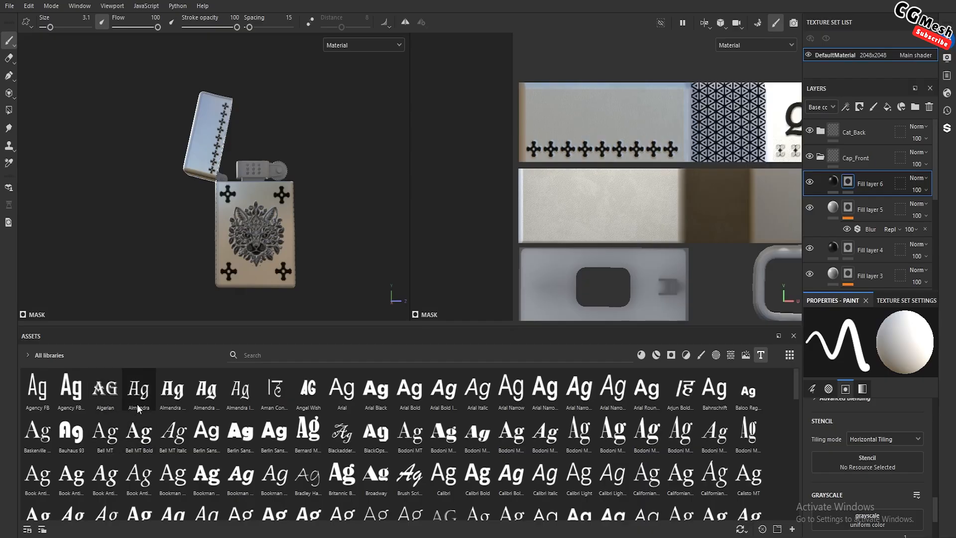
left_click_drag(170, 393, 829, 458)
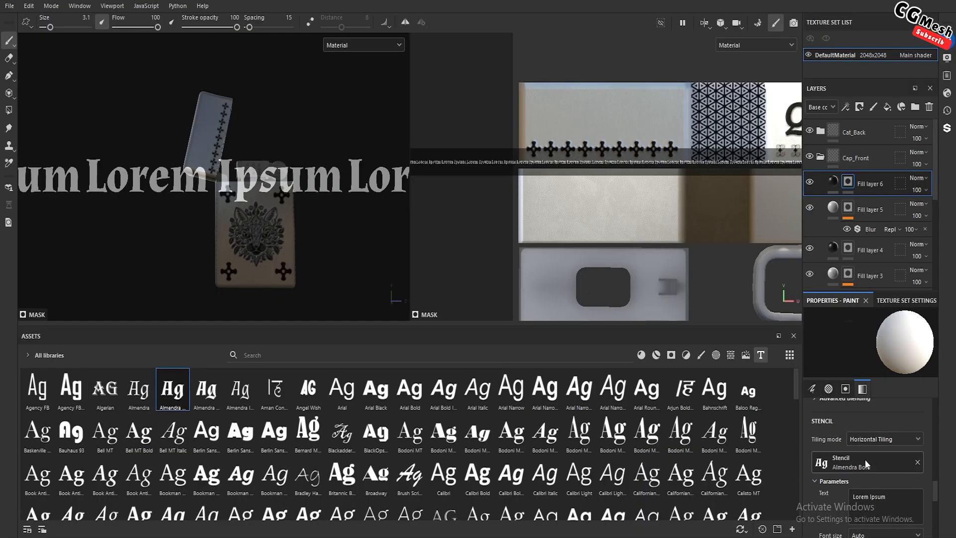
Change the stencil text to "Wild" and set its tiling mode to No Tiling
scroll(866, 464, "down", 2)
key("BackSpace")
key("BackSpace")
key("BackSpace")
key("BackSpace")
key("BackSpace")
key("BackSpace")
key("BackSpace")
key("BackSpace")
key("BackSpace")
key("BackSpace")
key("BackSpace")
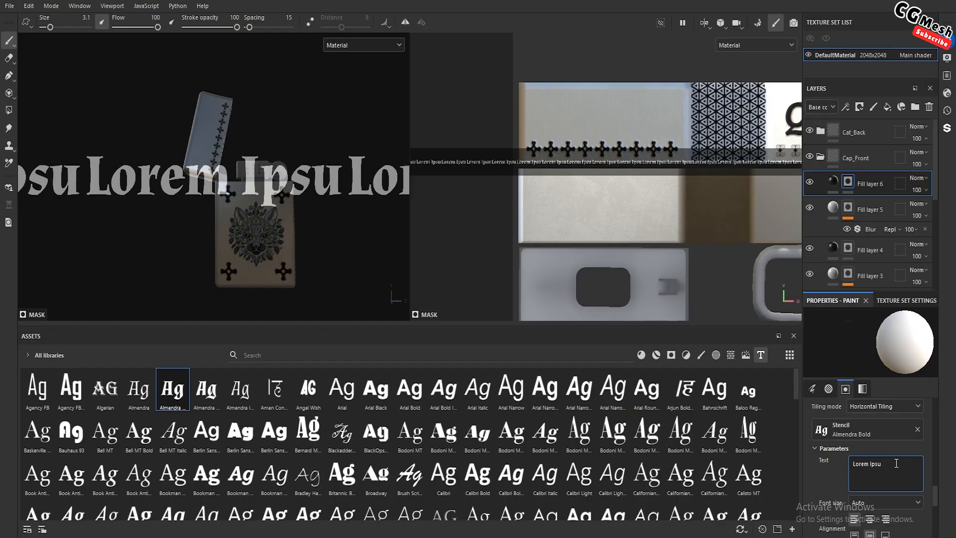
type("Wild")
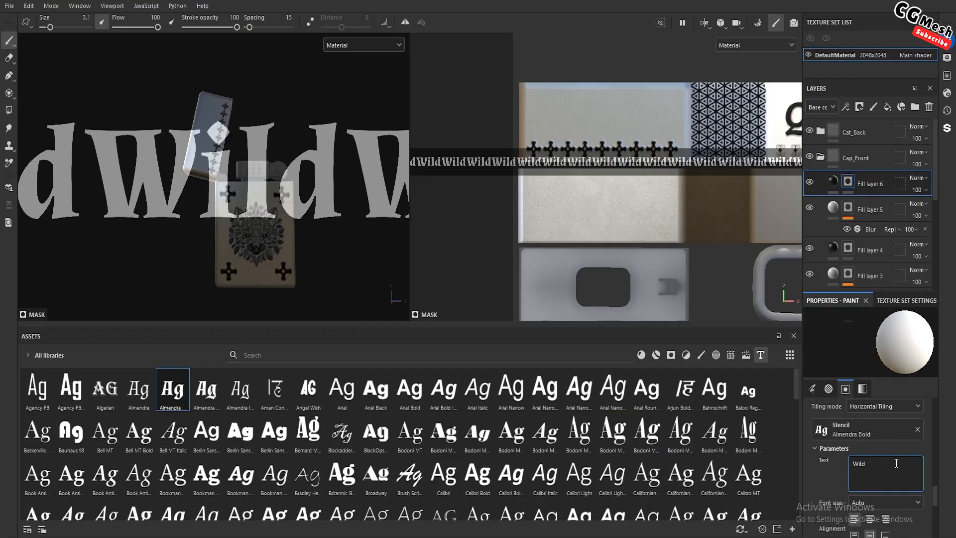
left_click(907, 407)
left_click(883, 420)
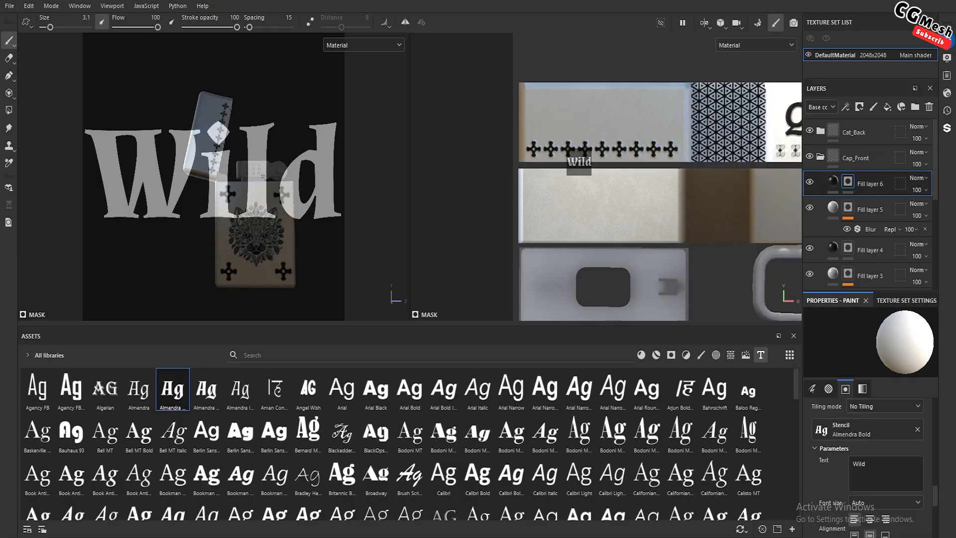
Move and enlarge the "Wild" stencil in the UV view so it sits above the row of crosses on the lid's back
key("s")
left_click_drag(595, 179, 614, 134)
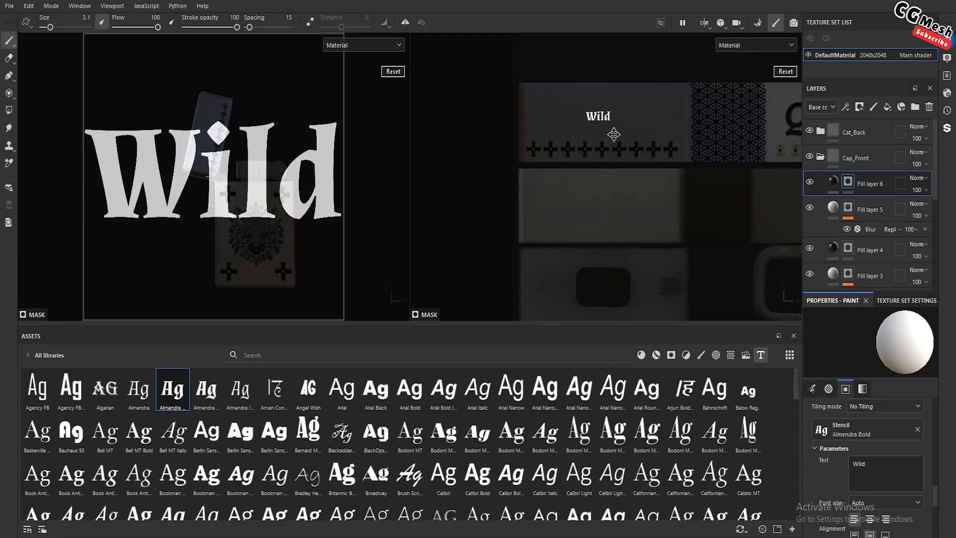
right_click_drag(626, 168, 641, 195)
middle_click_drag(626, 156, 626, 162)
right_click_drag(626, 162, 625, 171)
middle_click_drag(625, 168, 626, 165)
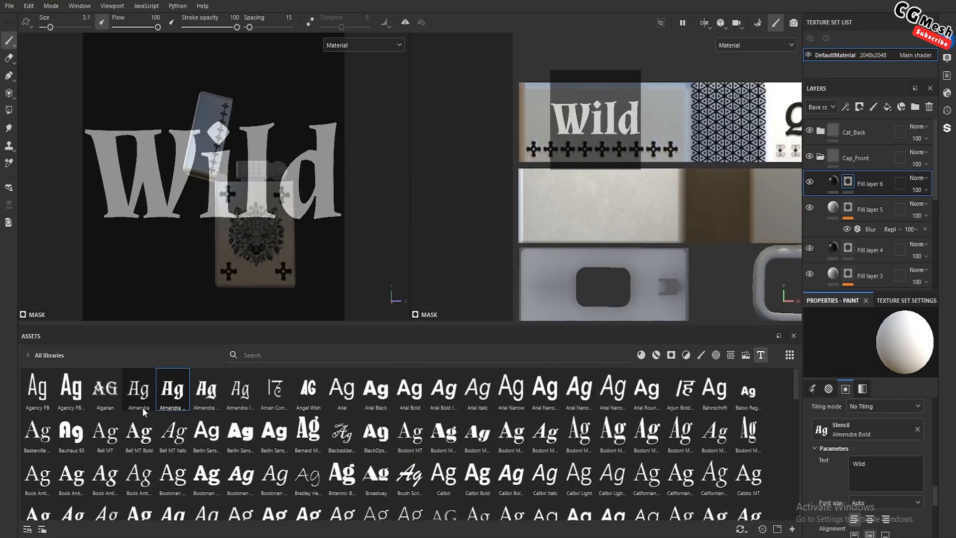
Try Almendra Bold Italic, Almendra, Algerian and Almendra Italic as the stencil font, then return to Almendra Bold
left_click_drag(206, 388, 834, 425)
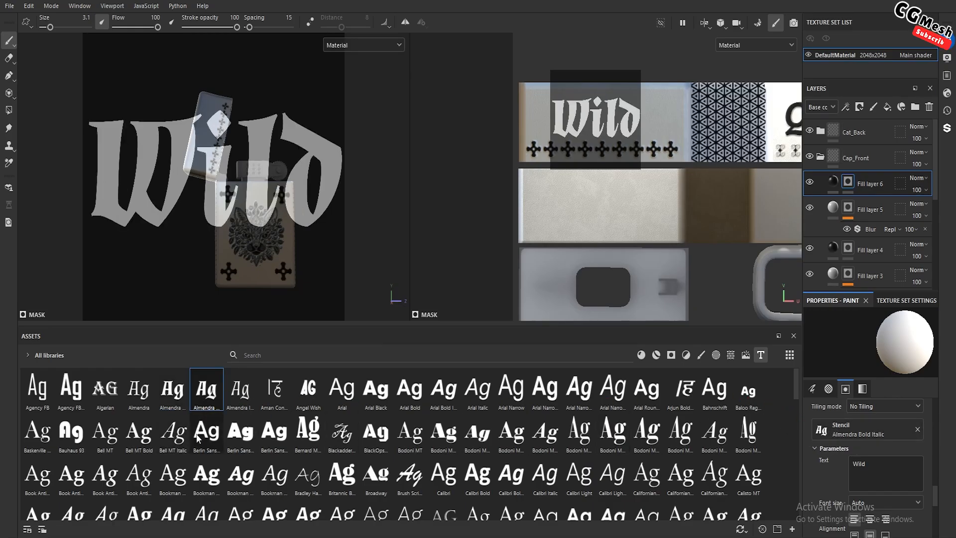
left_click_drag(138, 389, 834, 429)
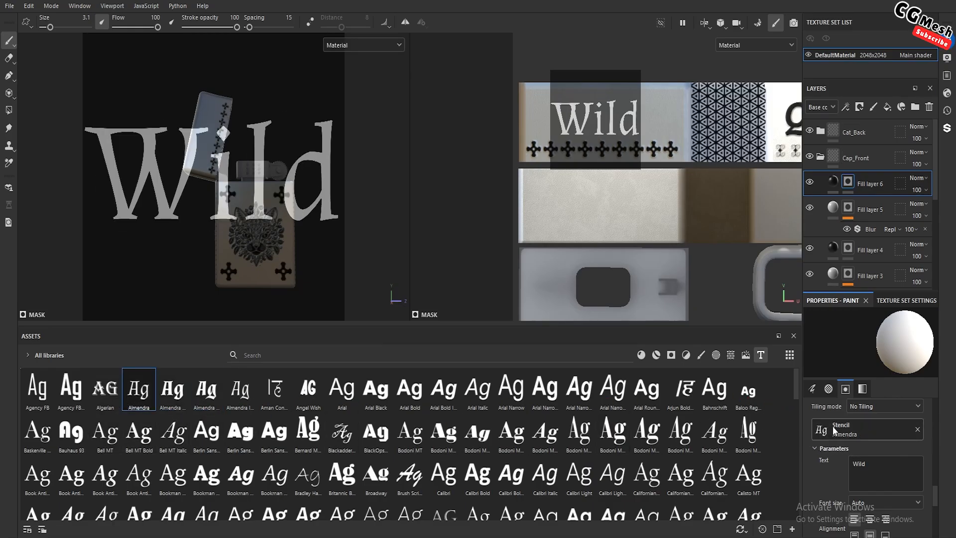
left_click_drag(105, 388, 844, 423)
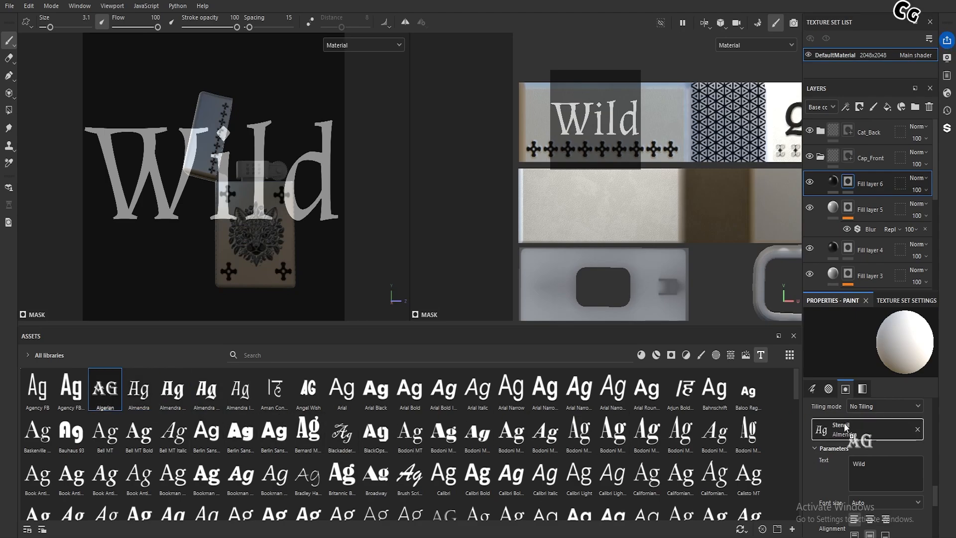
left_click_drag(240, 389, 820, 429)
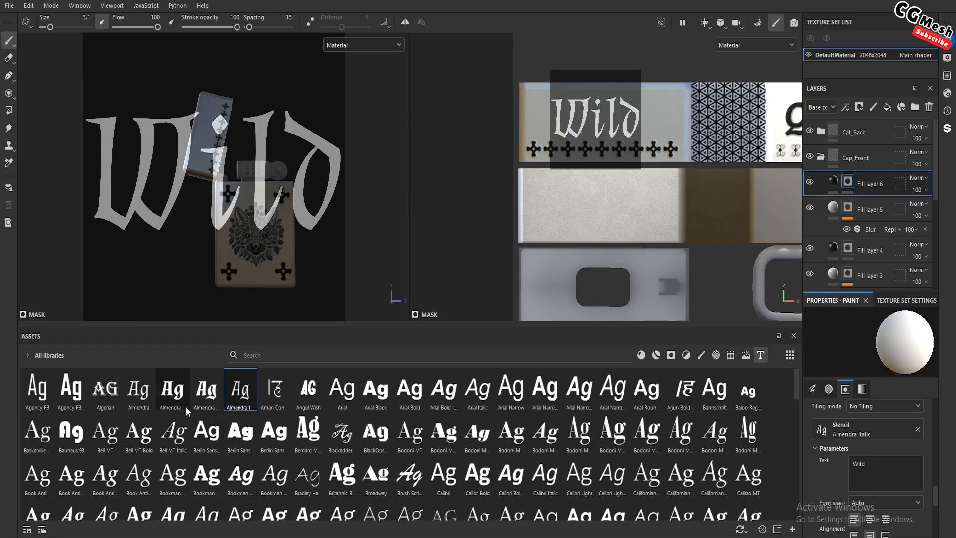
left_click_drag(173, 388, 868, 423)
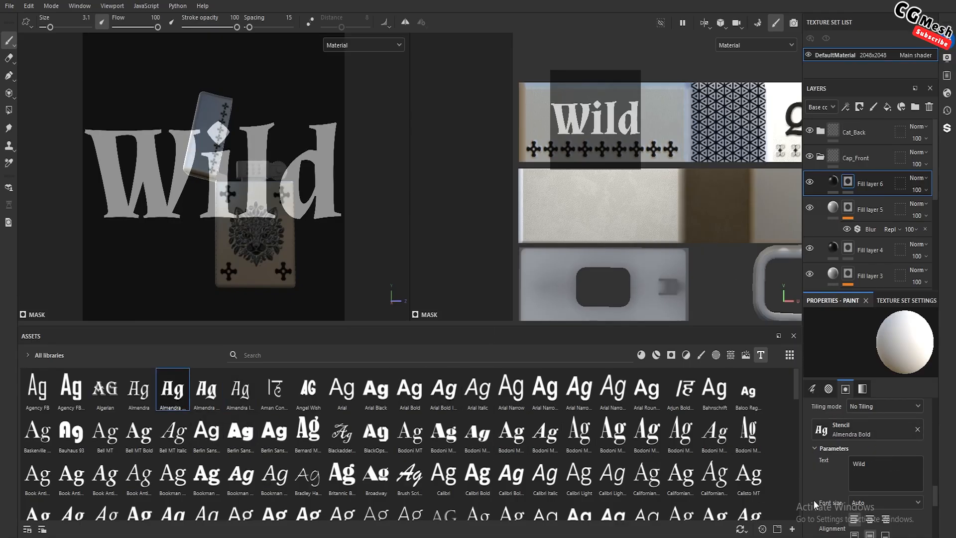
Try Berlin Sans, Arial Narrow, Bodoni MT and Bahnschrift variants for the stencil text and switch its font to Baloo Regular
scroll(855, 468, "down", 3)
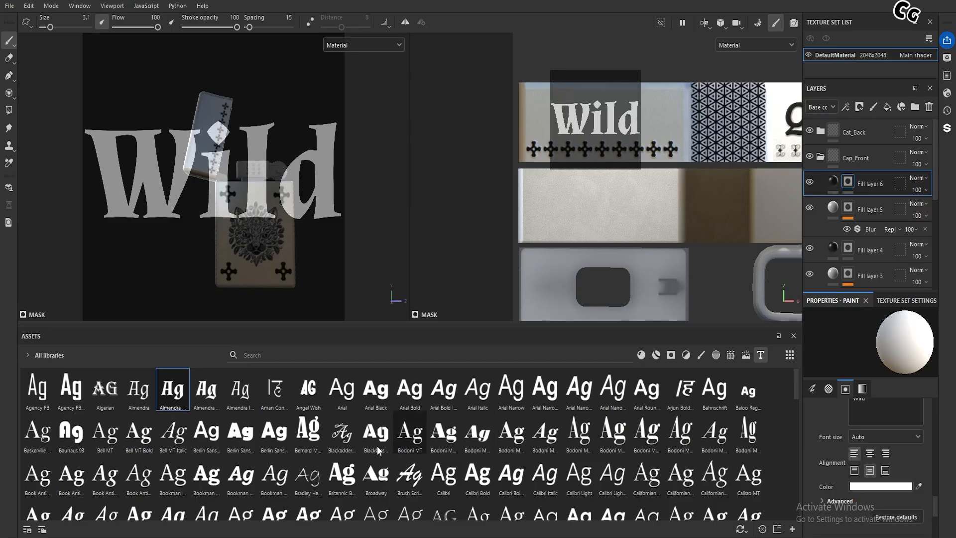
left_click_drag(211, 441, 763, 448)
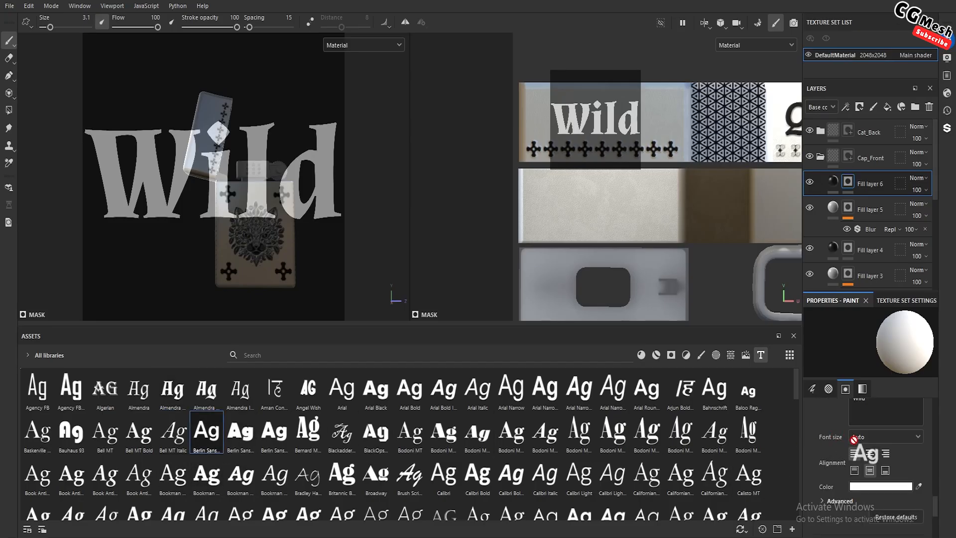
left_click_drag(615, 450, 889, 453)
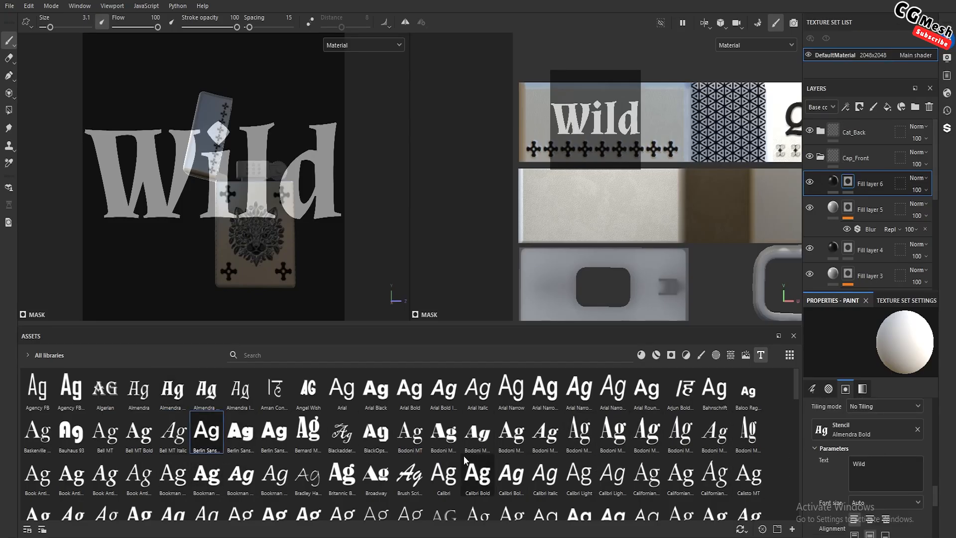
left_click_drag(545, 389, 835, 425)
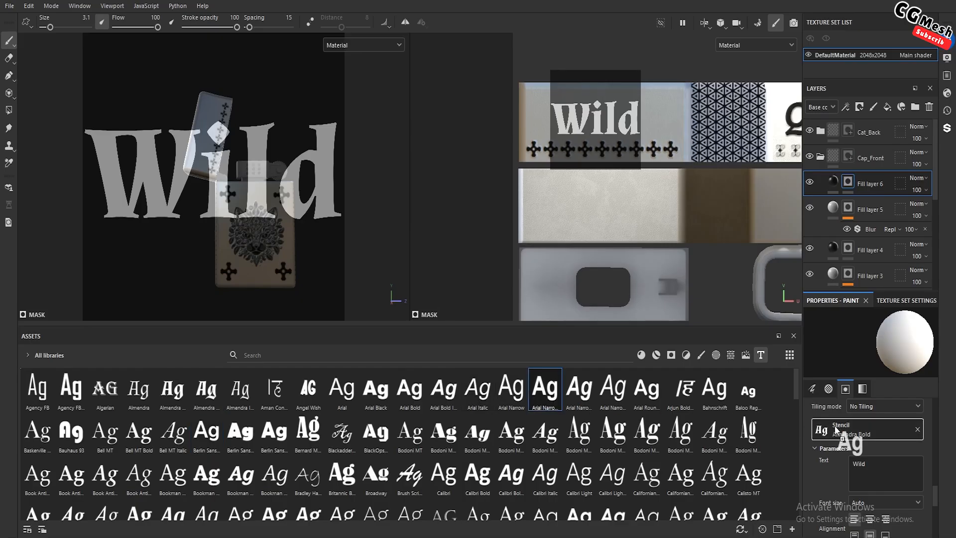
left_click_drag(613, 431, 867, 426)
left_click_drag(715, 389, 852, 425)
left_click_drag(745, 395, 855, 426)
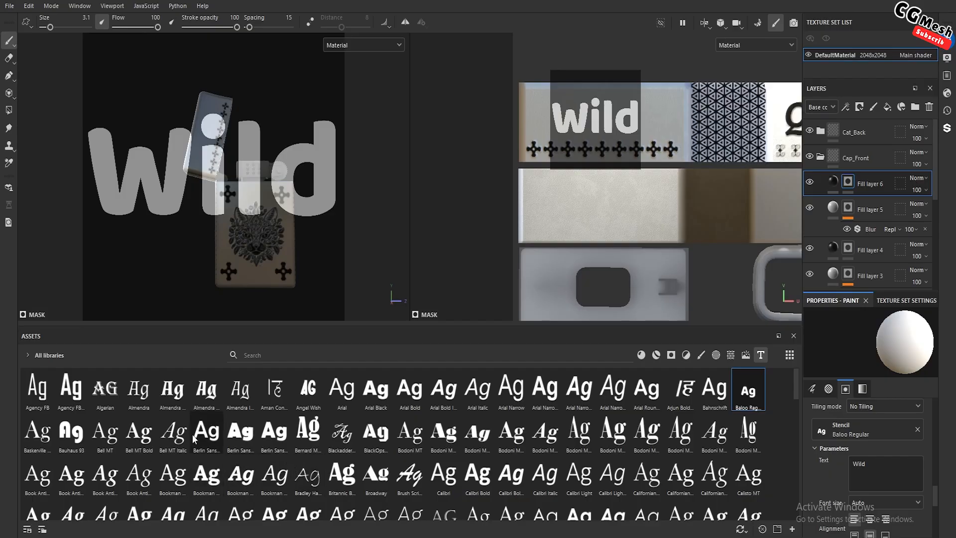
Try Almendra Bold, Bookman Old Style Bold, Bold Italic and Italic, and Britannic Bold as the "Wild" stencil's font
left_click_drag(173, 402, 846, 433)
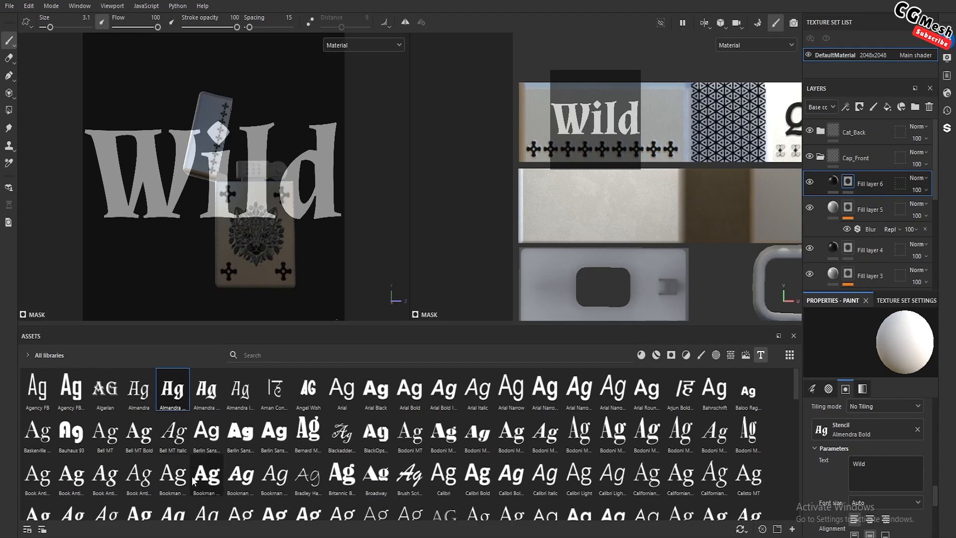
left_click_drag(206, 475, 846, 434)
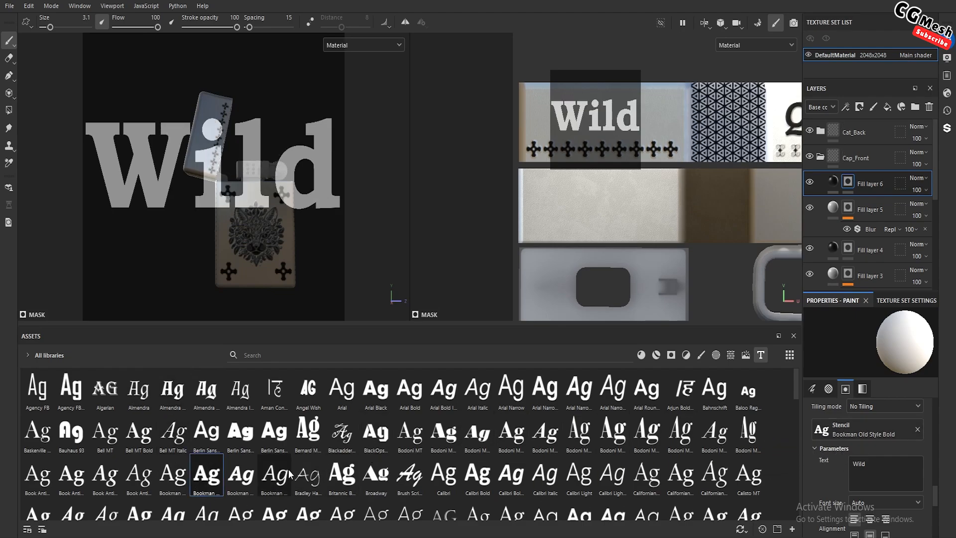
left_click_drag(241, 476, 883, 430)
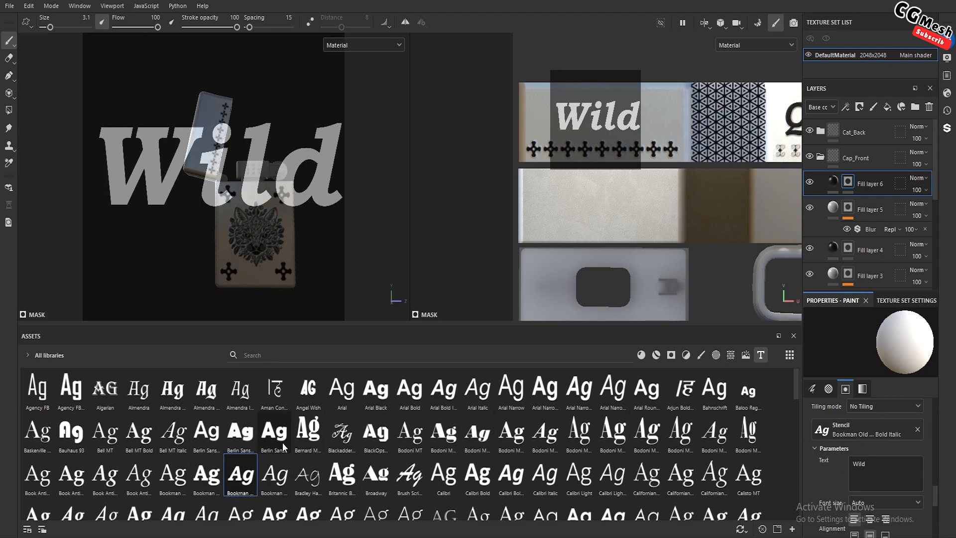
left_click_drag(271, 479, 854, 448)
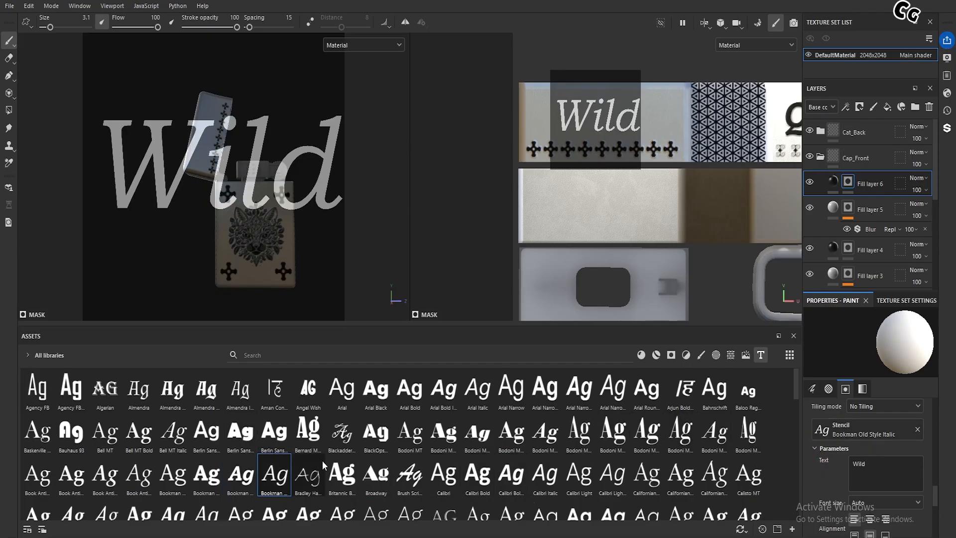
left_click_drag(342, 473, 843, 428)
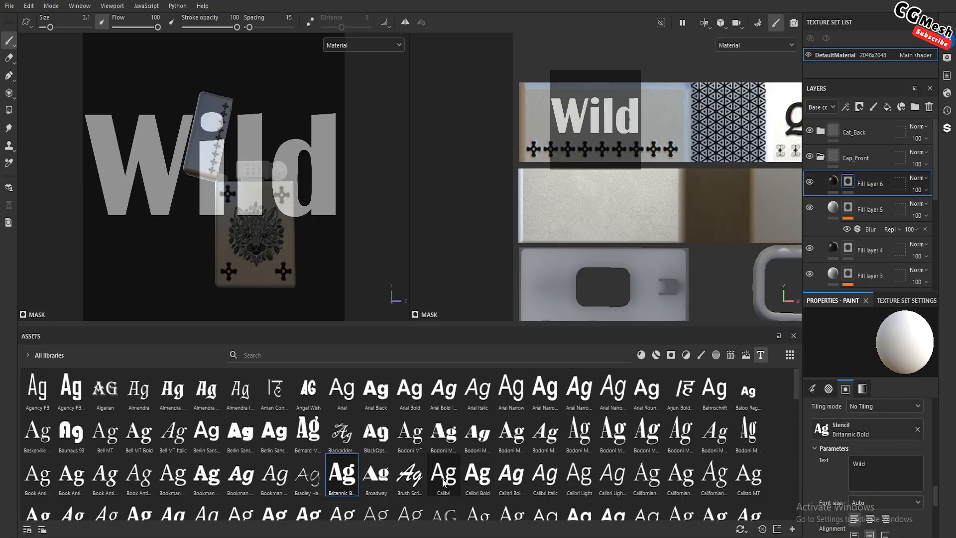
Try French Script MT, Freestyle Script and the Franklin Gothic Medium Italic and Medium Cond fonts on the "Wild" stencil
scroll(543, 476, "down", 3)
scroll(349, 479, "down", 3)
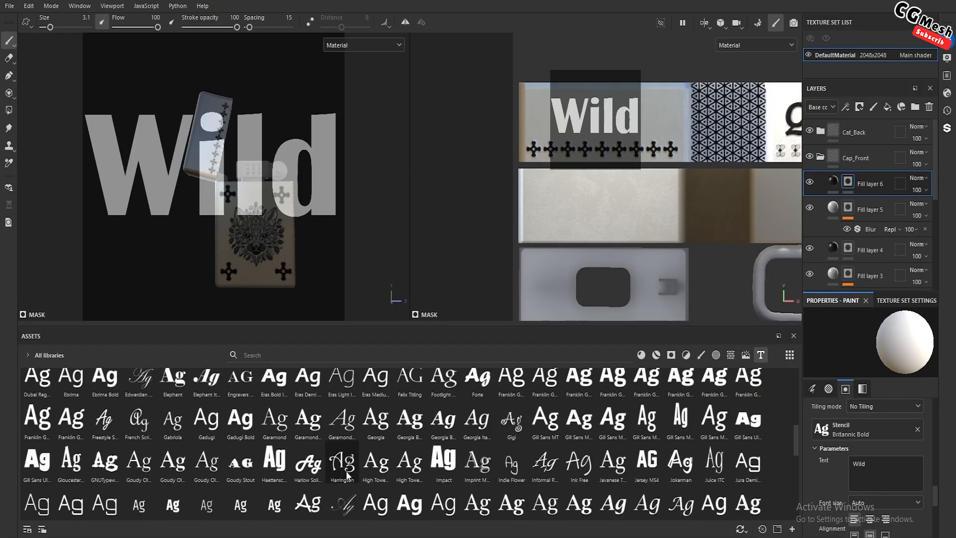
left_click_drag(139, 419, 863, 423)
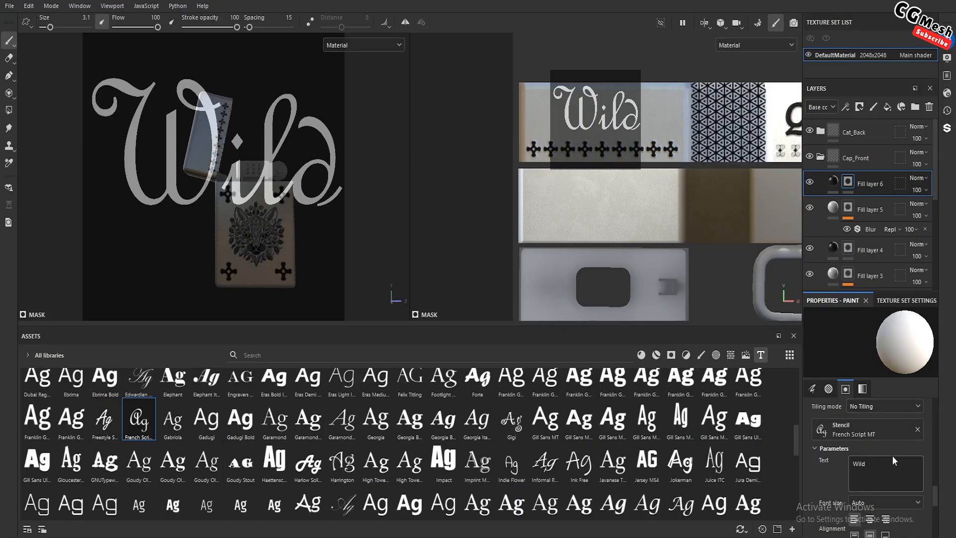
scroll(892, 455, "down", 2)
scroll(892, 454, "up", 1)
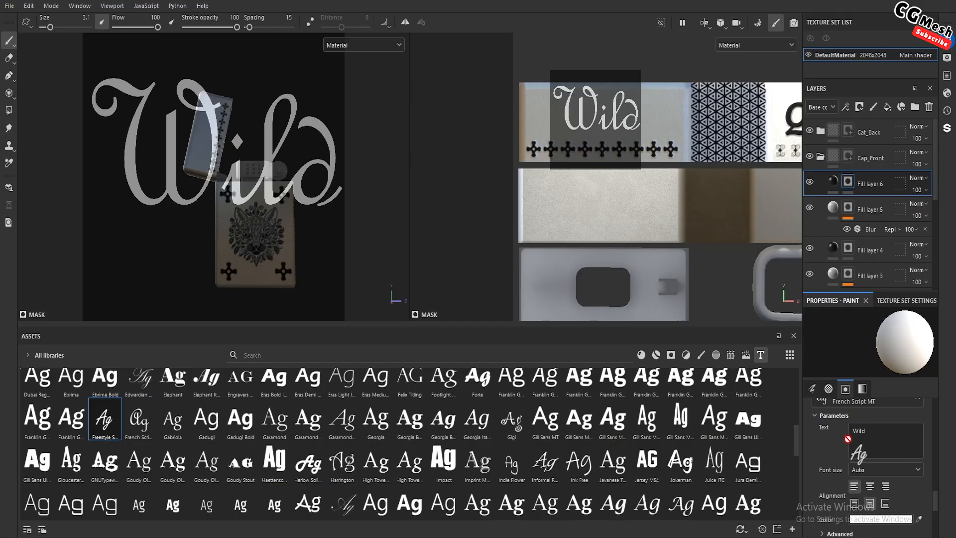
scroll(827, 458, "up", 1)
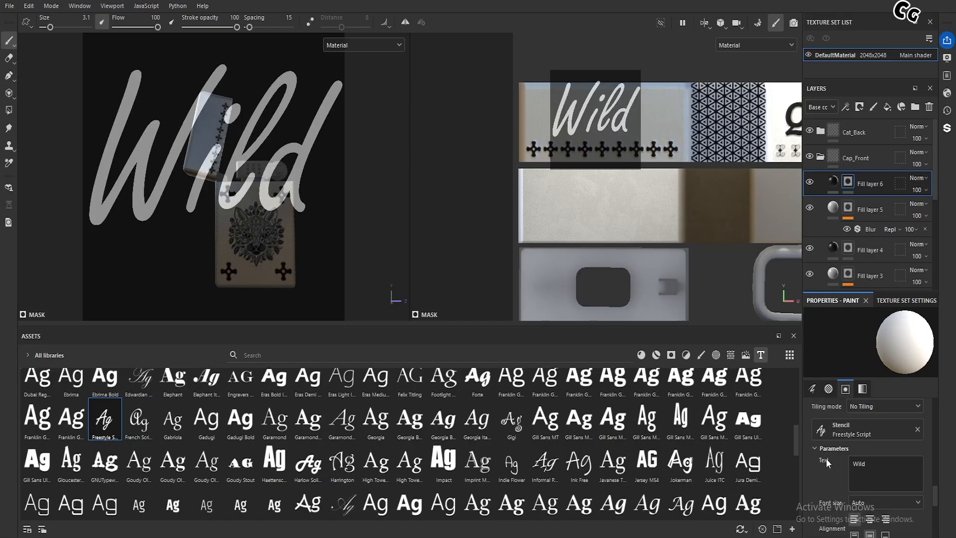
left_click_drag(71, 418, 829, 424)
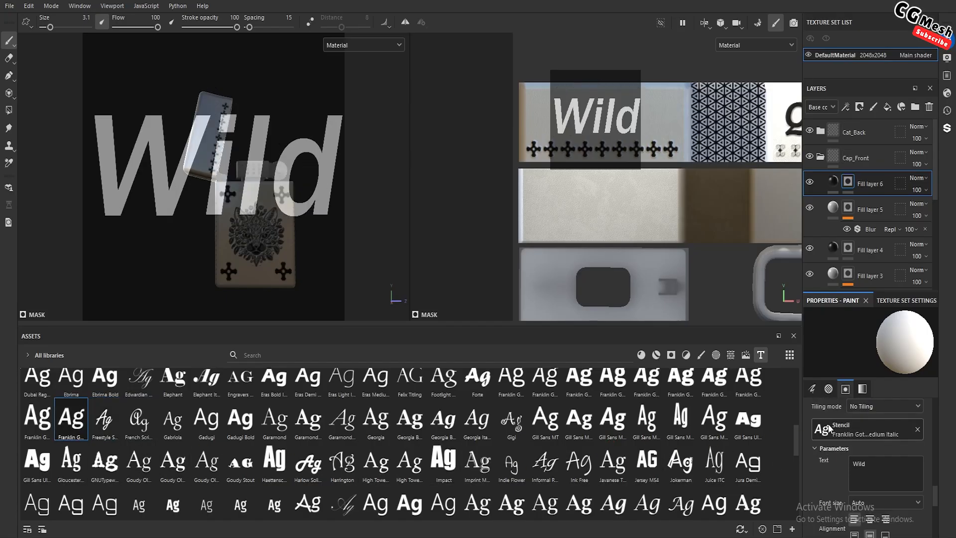
left_click_drag(38, 418, 837, 429)
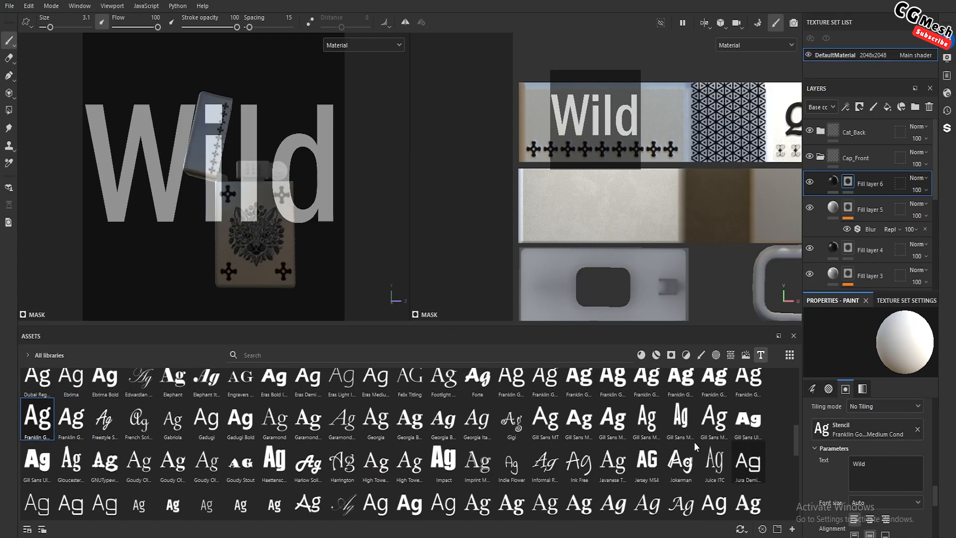
Try Harlow Solid Italic, Harrington, French Script MT and Curlz MT as the "Wild" stencil's font
left_click_drag(308, 462, 827, 428)
left_click_drag(342, 462, 449, 473)
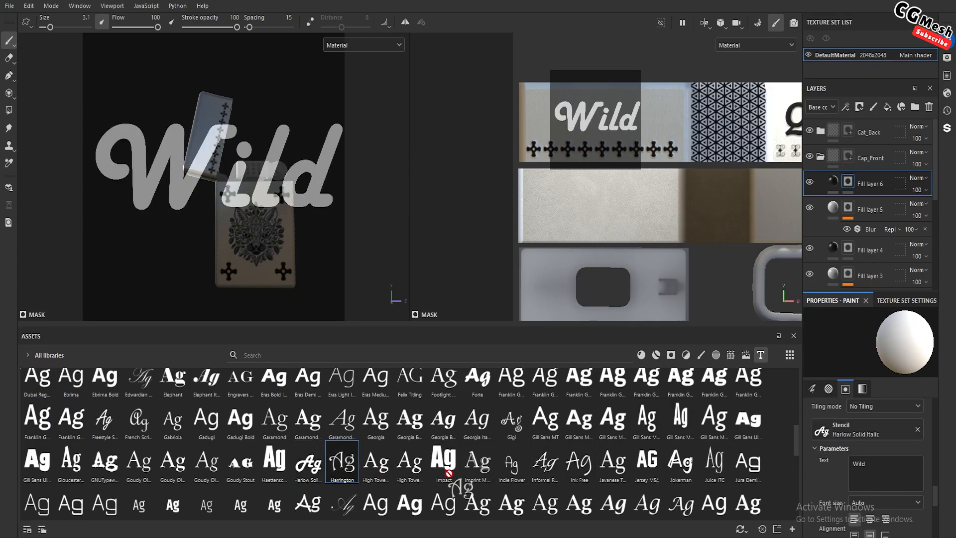
left_click_drag(843, 426, 841, 428)
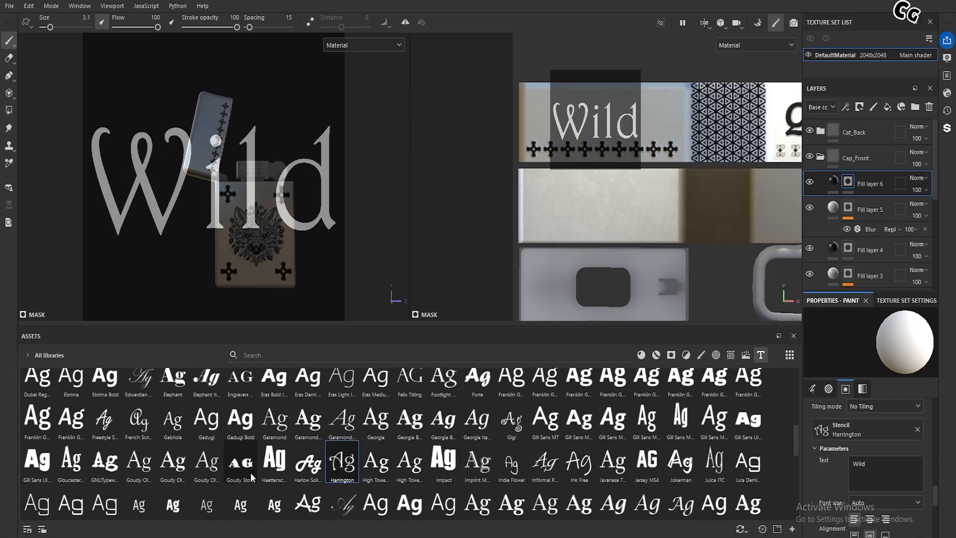
left_click_drag(139, 421, 837, 431)
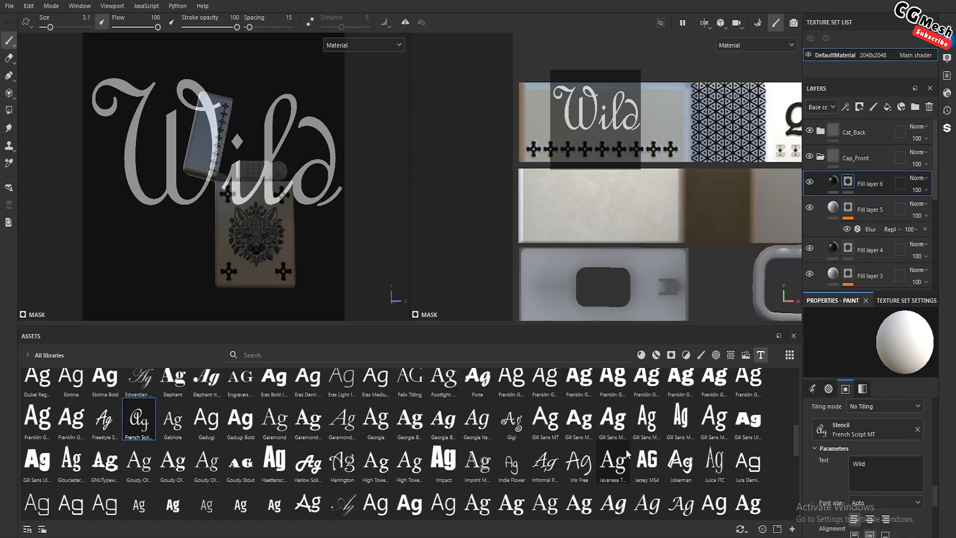
scroll(576, 471, "up", 3)
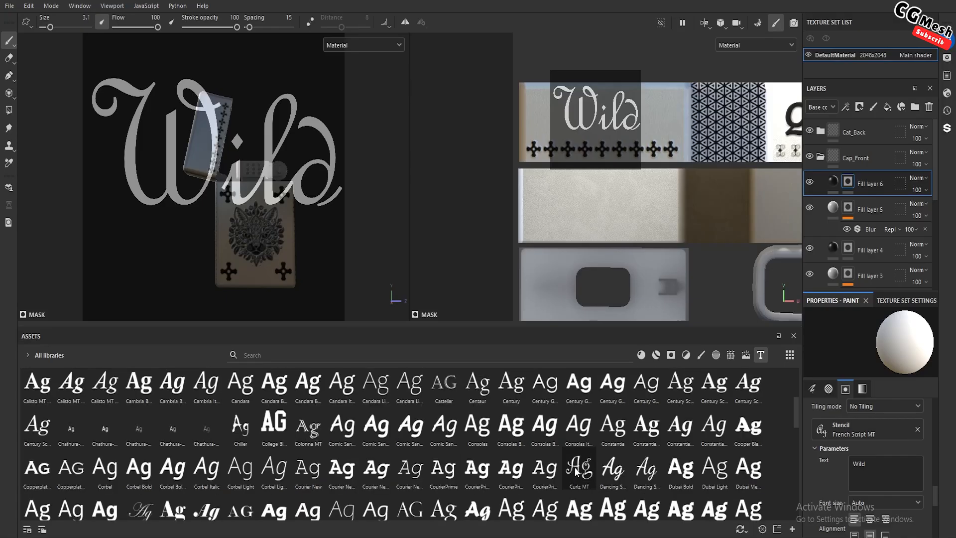
left_click_drag(577, 471, 854, 432)
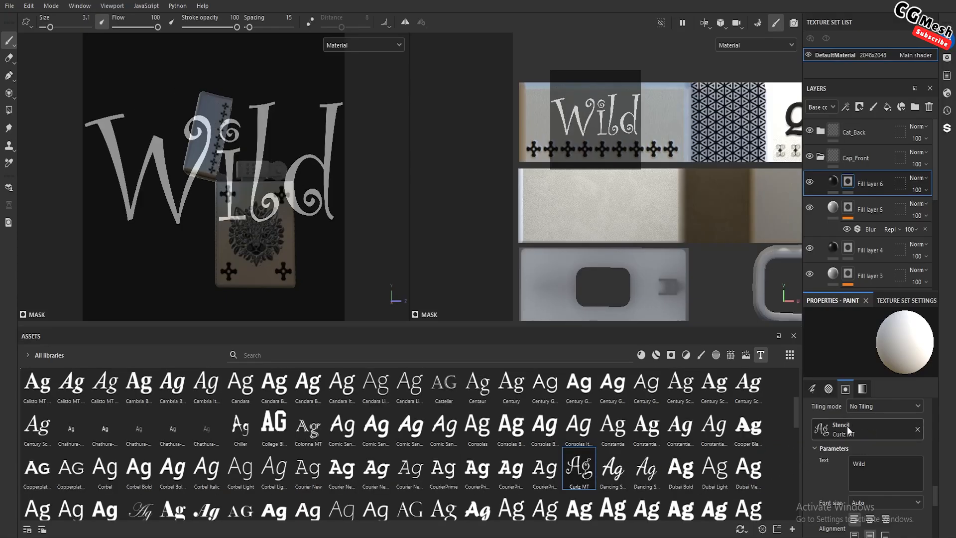
Compare the Almendra font on the "Wild" stencil and settle on Almendra Bold
scroll(134, 435, "up", 3)
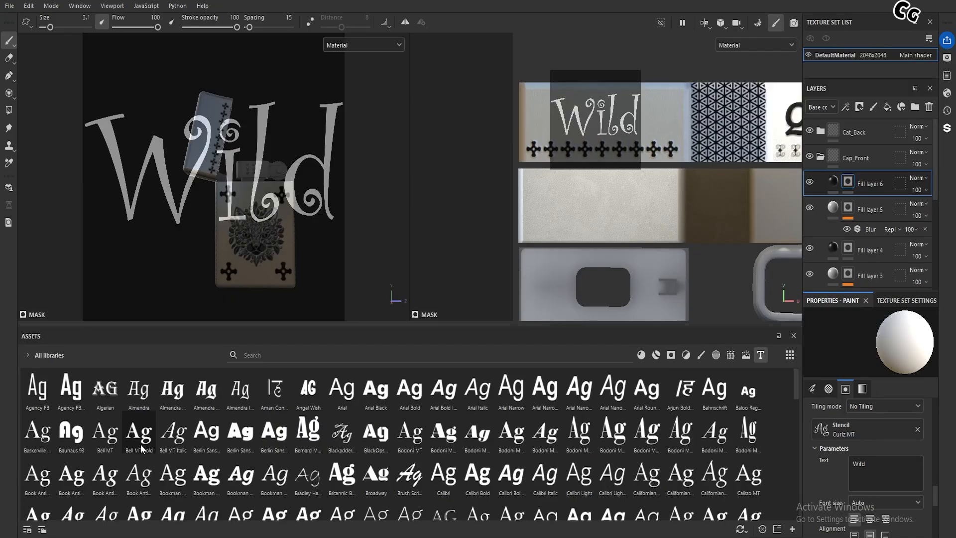
left_click_drag(134, 395, 743, 432)
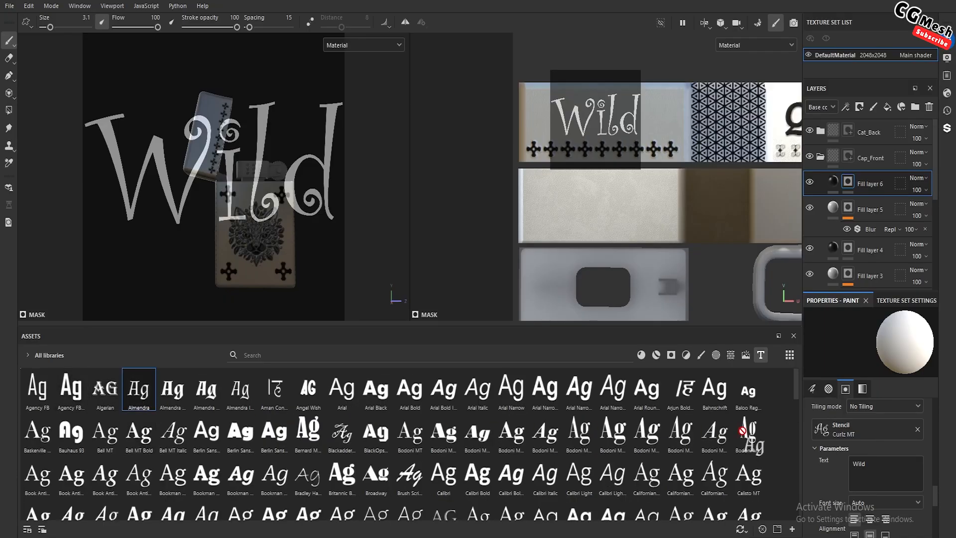
left_click_drag(836, 424, 834, 424)
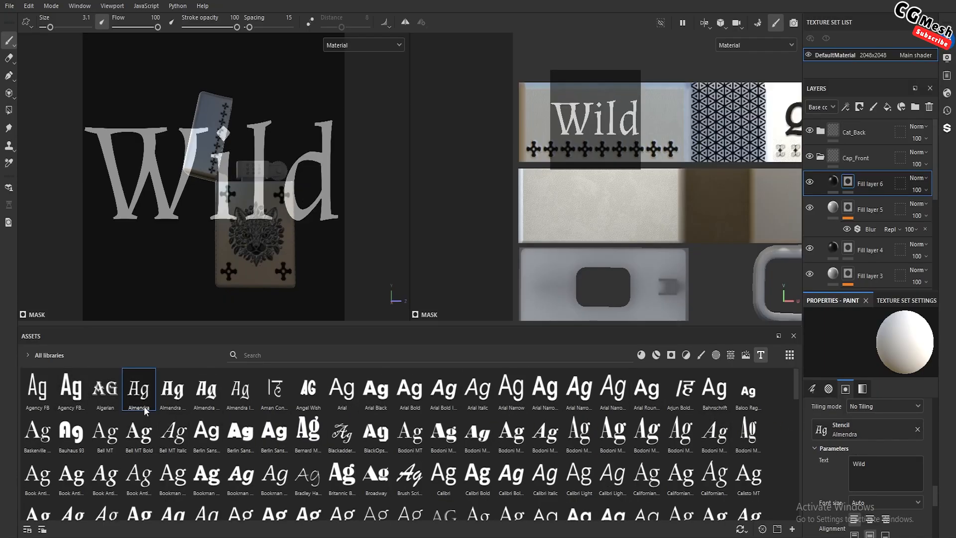
left_click_drag(172, 390, 845, 423)
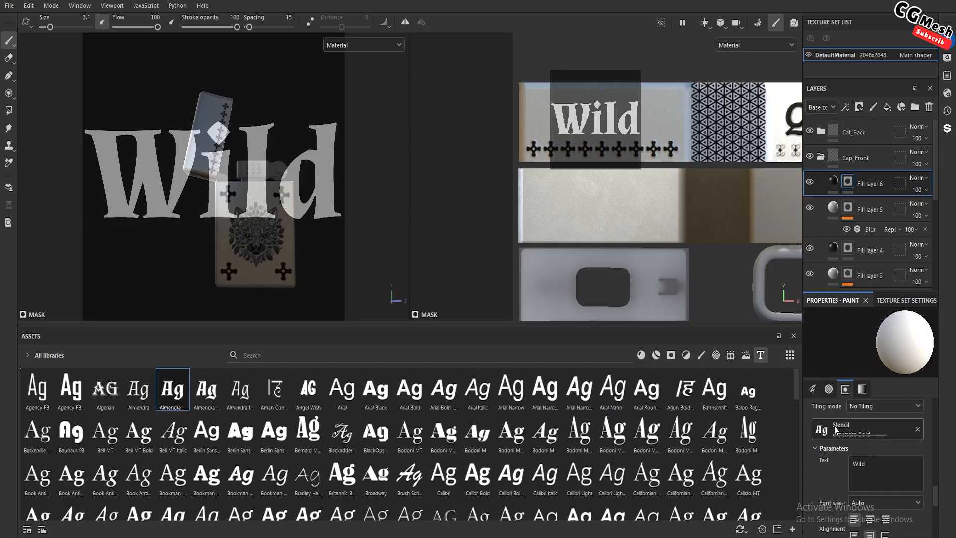
Enlarge the "Wild" stencil centred above the crosses and paint the lettering into Fill layer 6's mask with brush size 20.74
scroll(622, 149, "up", 3)
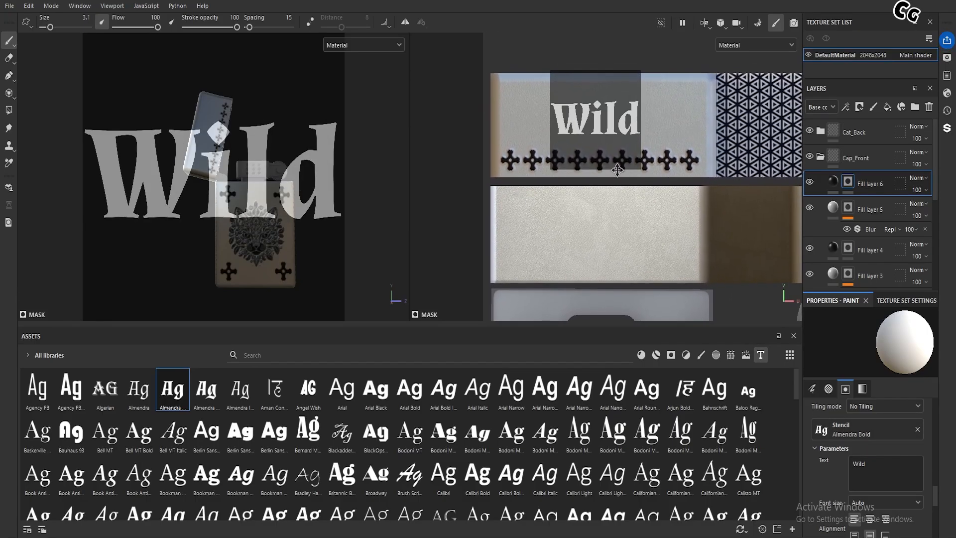
key("s")
right_click_drag(621, 179, 628, 192)
middle_click_drag(628, 190, 628, 188)
right_click_drag(627, 188, 625, 179)
middle_click_drag(625, 179, 630, 181)
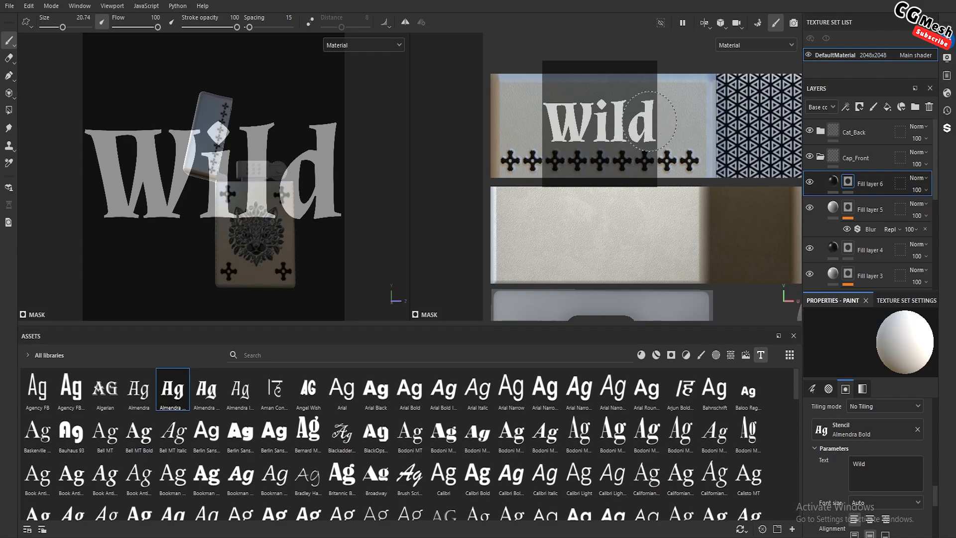
mouse_move(650, 121)
left_mouse_down()
mouse_move(521, 125)
mouse_move(646, 123)
mouse_move(632, 167)
left_mouse_up()
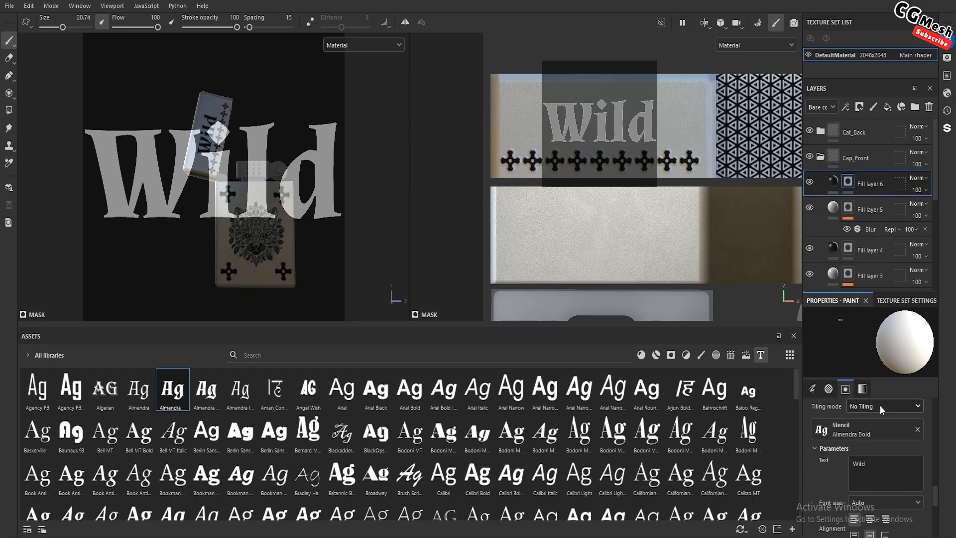
Remove the text stencil and load the Fleur De Lis alpha as the new stencil
left_click(917, 429)
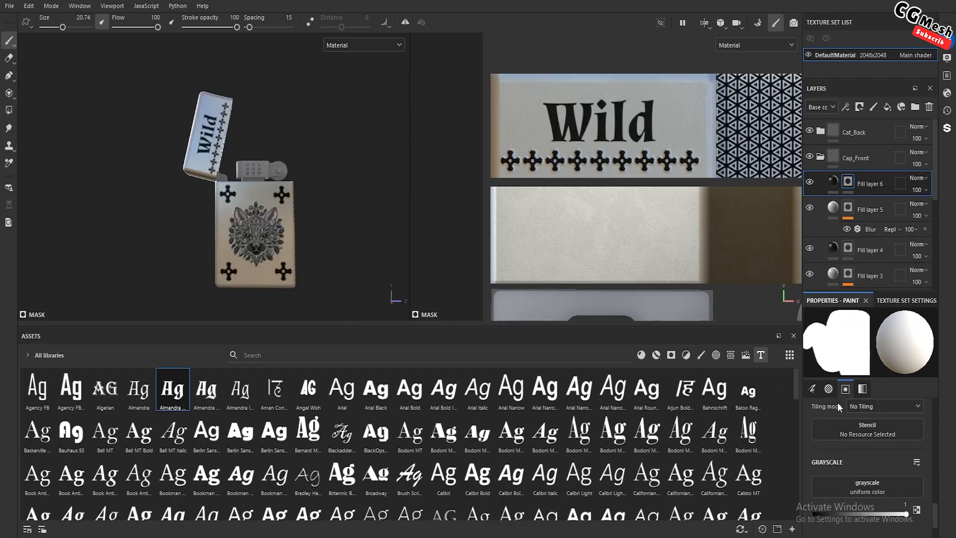
left_click(714, 358)
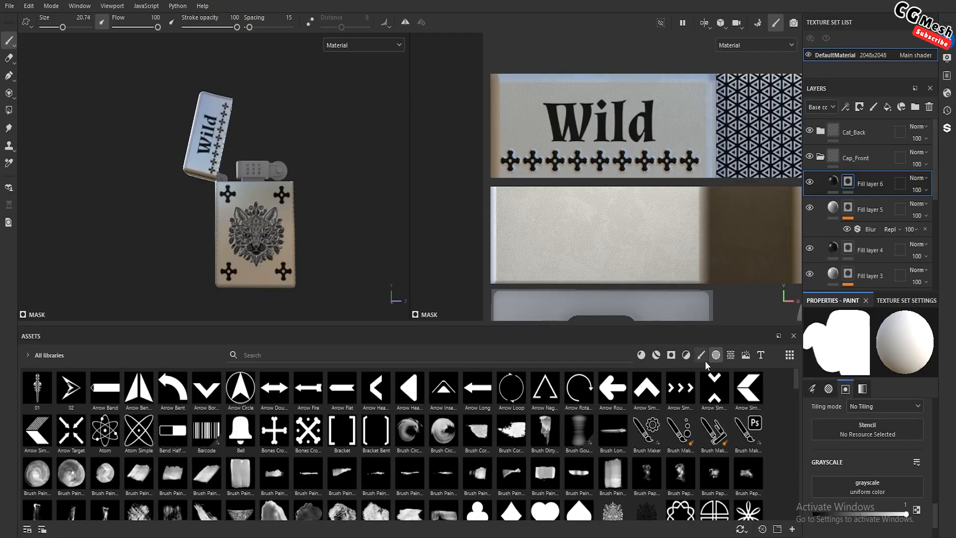
scroll(467, 474, "down", 3)
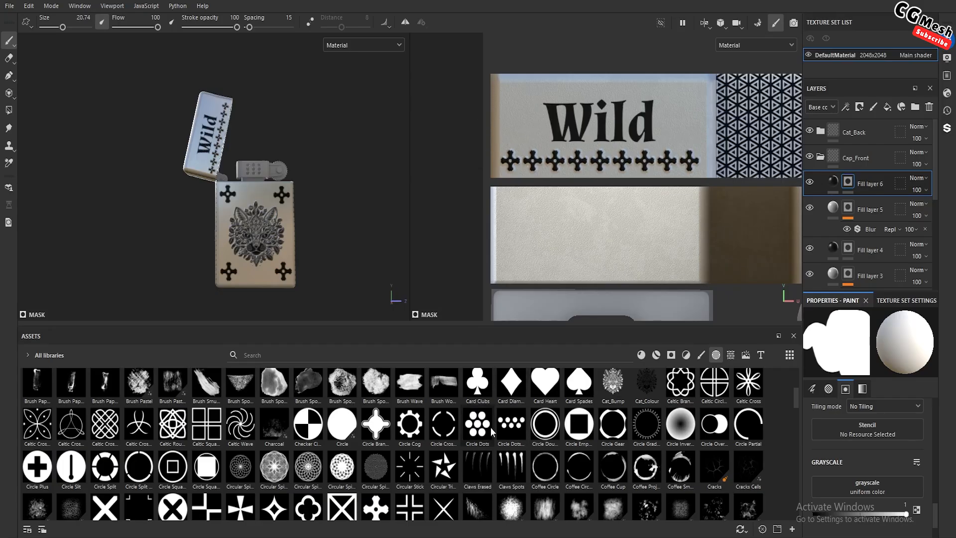
scroll(456, 464, "up", 3)
scroll(456, 464, "down", 3)
scroll(456, 464, "down", 3)
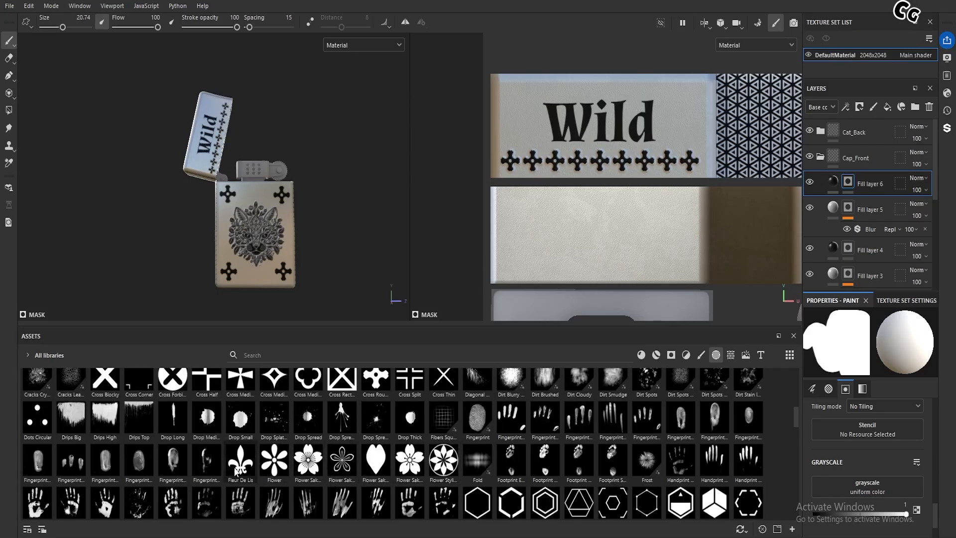
left_click_drag(241, 460, 847, 431)
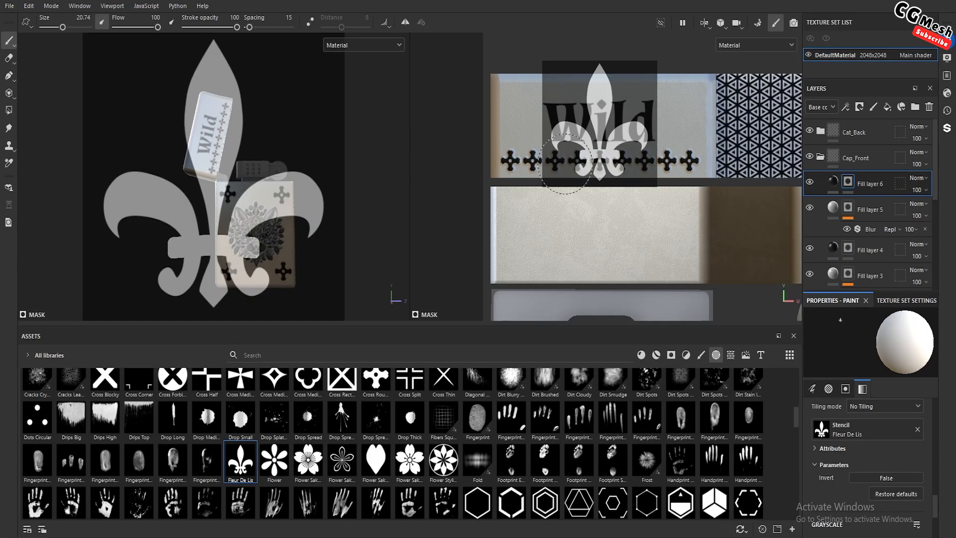
Shrink the Fleur De Lis stencil to about half its size over the lid's back in the UV view
key("s")
right_click_drag(591, 171, 571, 136)
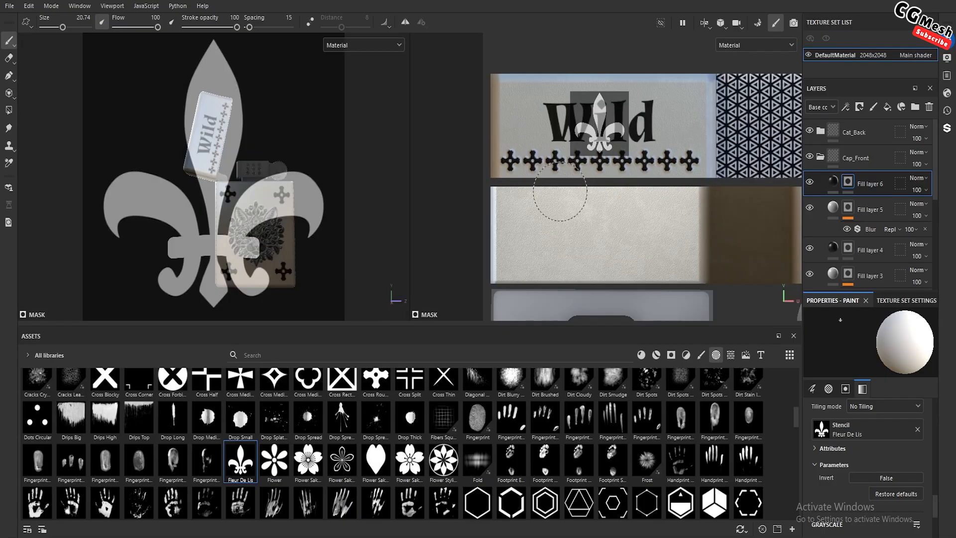
right_click_drag(561, 193, 698, 345, "alt")
middle_click_drag(625, 237, 676, 293, "alt")
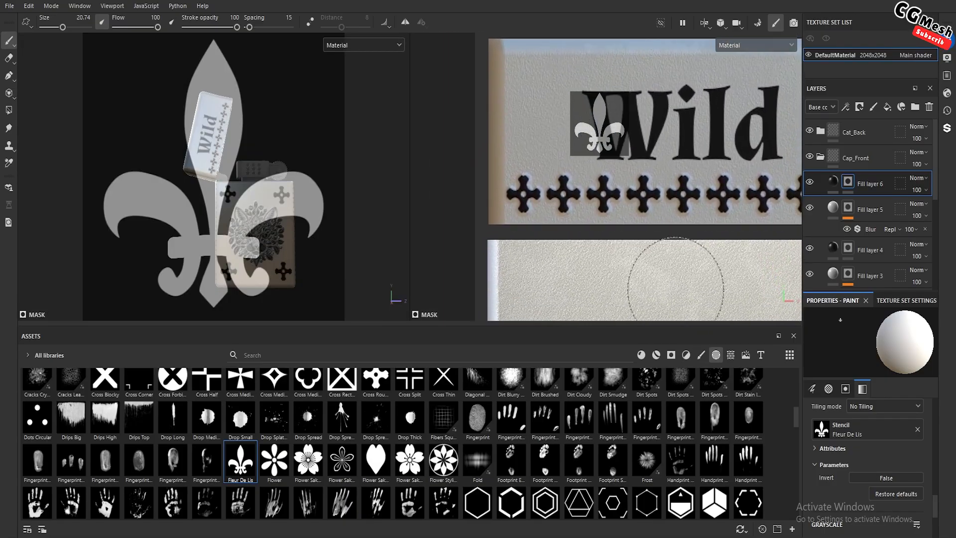
right_click_drag(679, 278, 641, 233, "alt")
middle_click_drag(641, 233, 591, 237, "alt")
right_click_drag(600, 246, 593, 233, "alt")
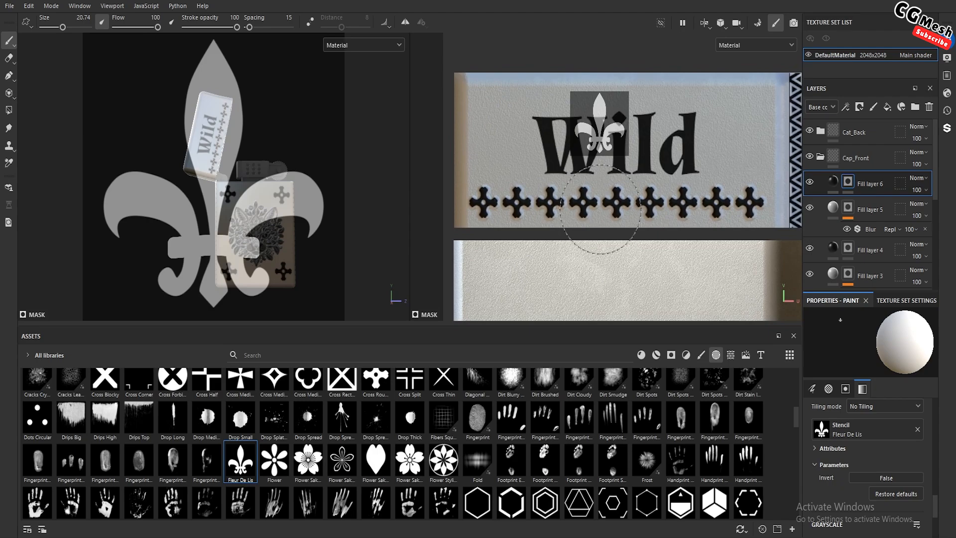
Place the Fleur De Lis stencil to the left of "Wild", tilt it slightly counter-clockwise and paint it into Fill layer 6's mask
key("s")
middle_click_drag(612, 171, 518, 188)
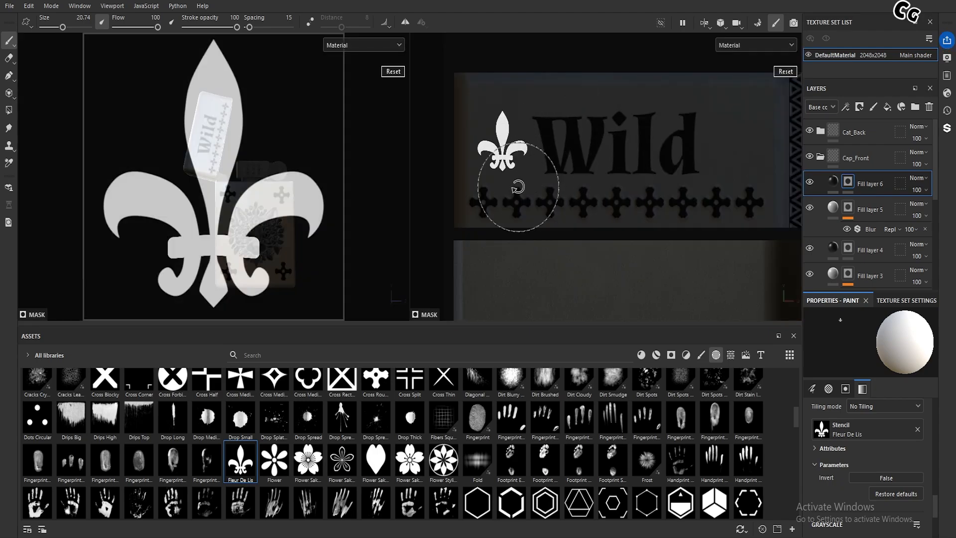
left_click_drag(517, 187, 529, 192)
right_click_drag(529, 193, 542, 190)
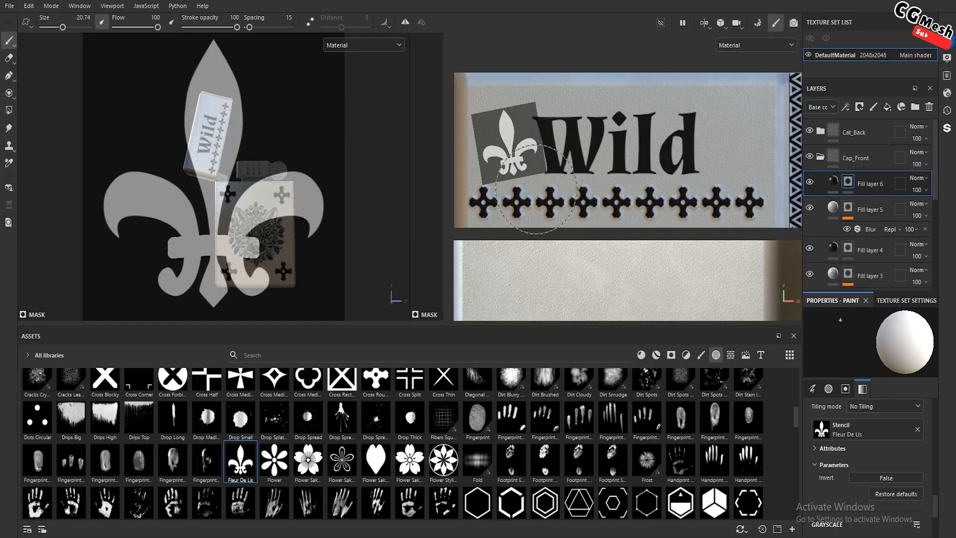
left_click_drag(513, 152, 516, 179)
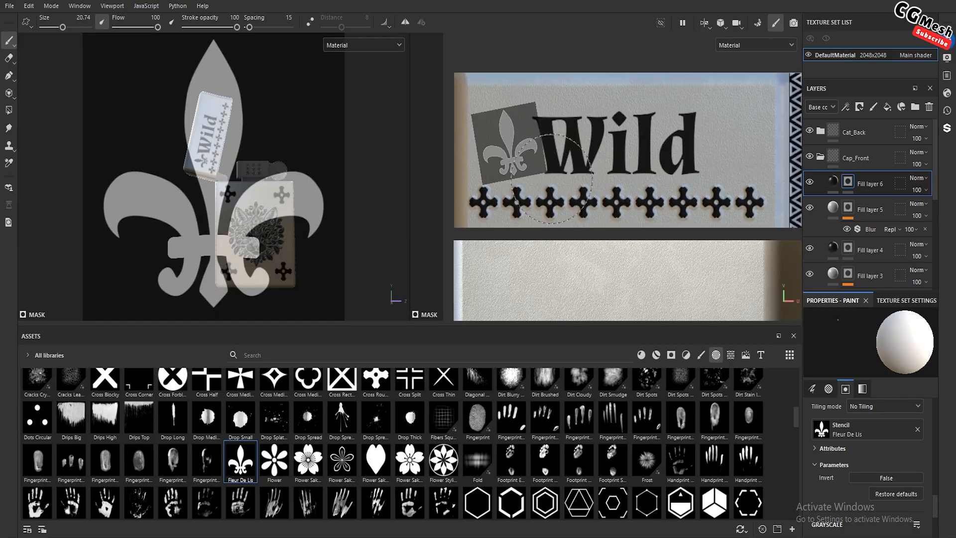
Place the Fleur De Lis stencil to the right of "Wild", tilt it slightly clockwise and paint it into Fill layer 6's mask
middle_click_drag(547, 181, 770, 177)
left_click_drag(768, 181, 743, 191)
middle_click_drag(739, 174, 735, 178)
right_click_drag(736, 178, 737, 184)
key("s")
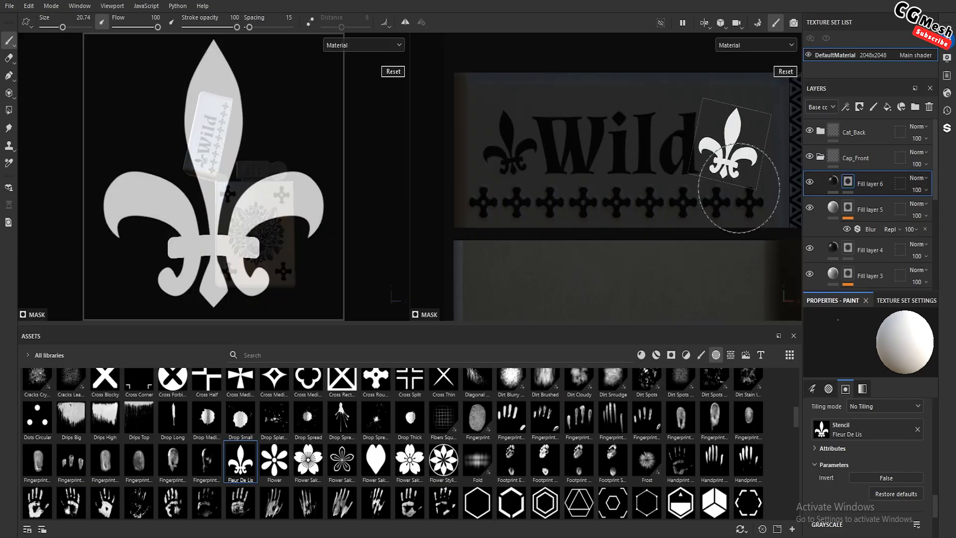
middle_click_drag(738, 184, 737, 183)
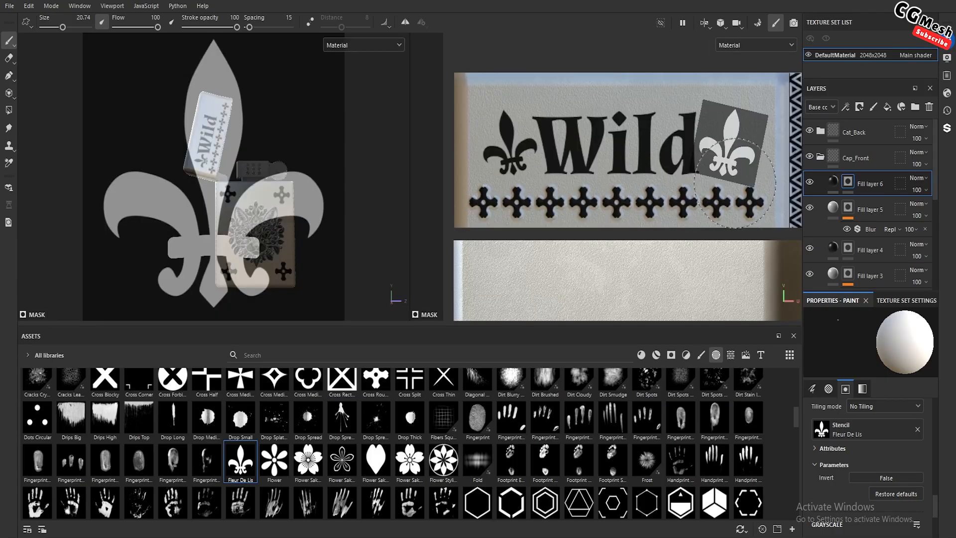
Duplicate Fill layer 6 and switch the copy from the color channel to the height channel only
scroll(318, 201, "down", 3)
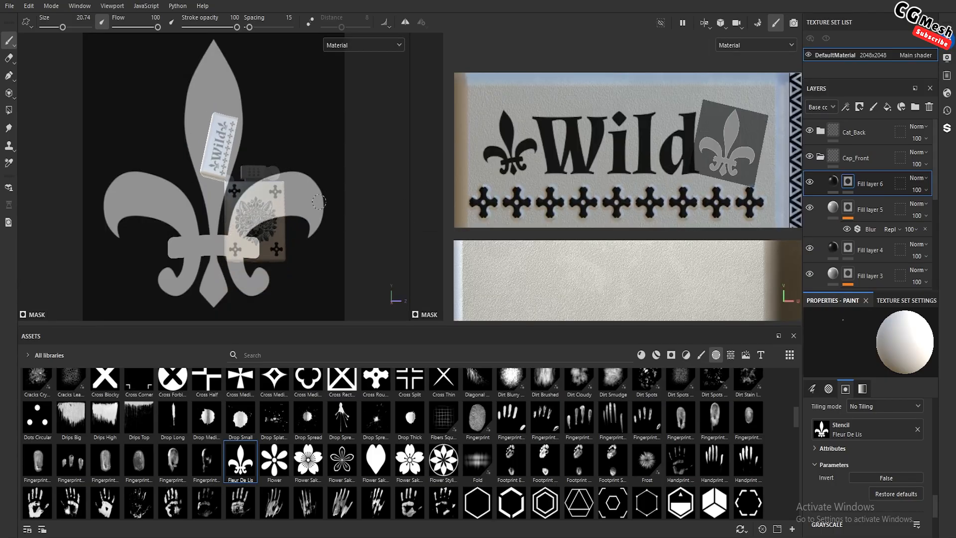
left_click(833, 181)
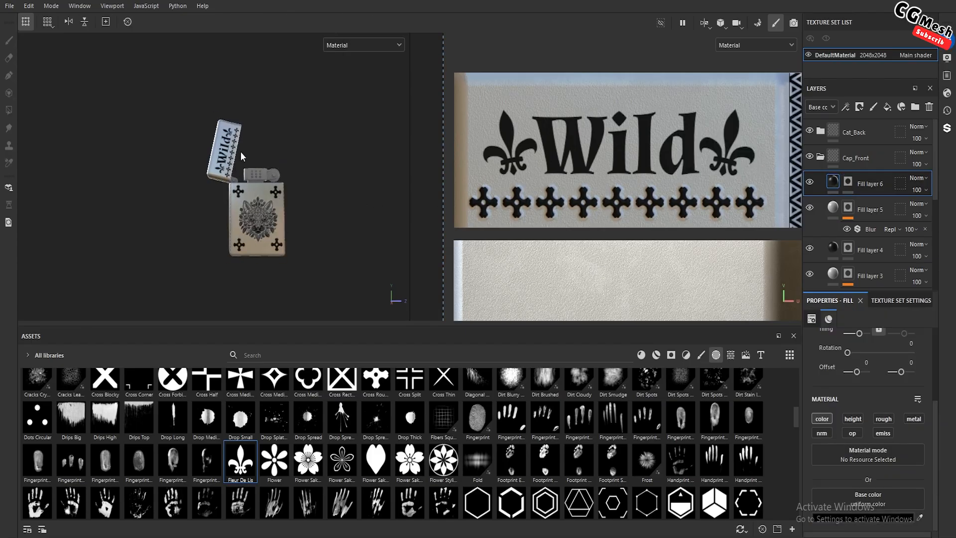
scroll(242, 174, "up", 3)
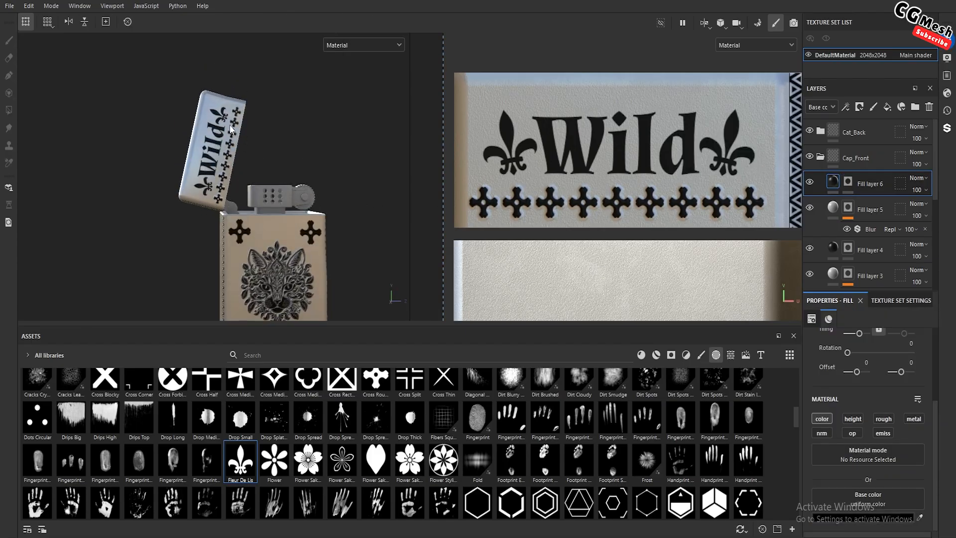
scroll(218, 182, "down", 3)
left_click_drag(251, 209, 286, 211, "alt")
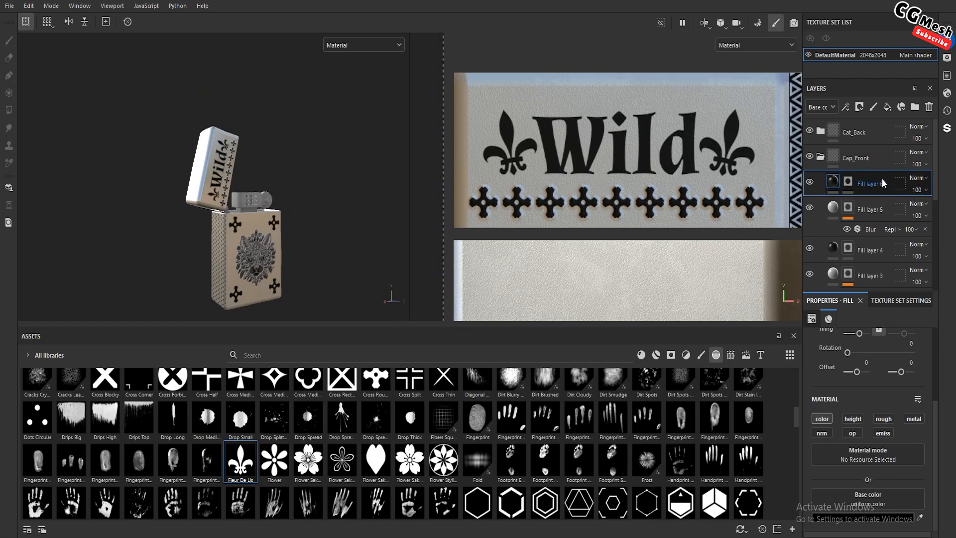
key("ctrl+d")
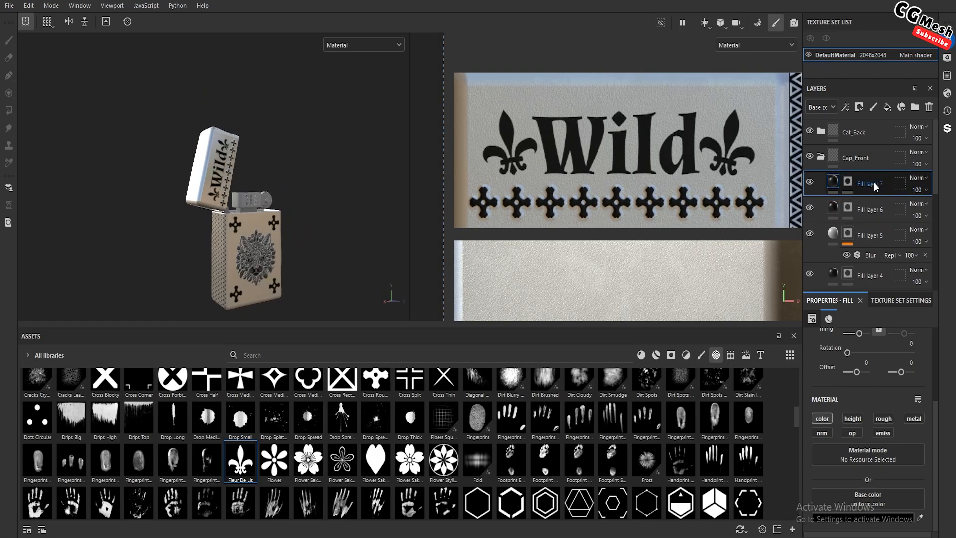
left_click(827, 418)
left_click(853, 418)
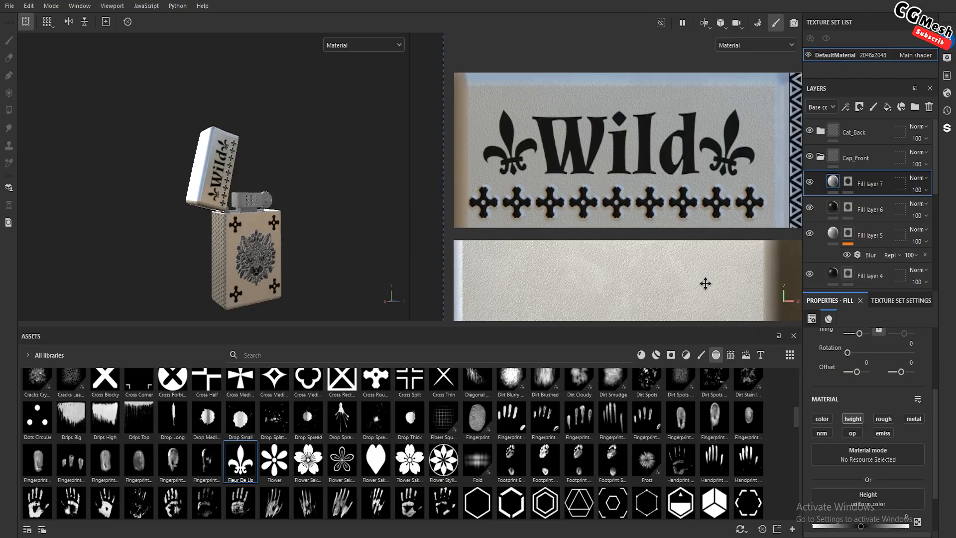
Set Fill layer 7's height to about 0.1753 to emboss the "Wild" lettering and fleur-de-lis ornaments
scroll(623, 219, "up", 2)
left_click_drag(861, 526, 864, 527)
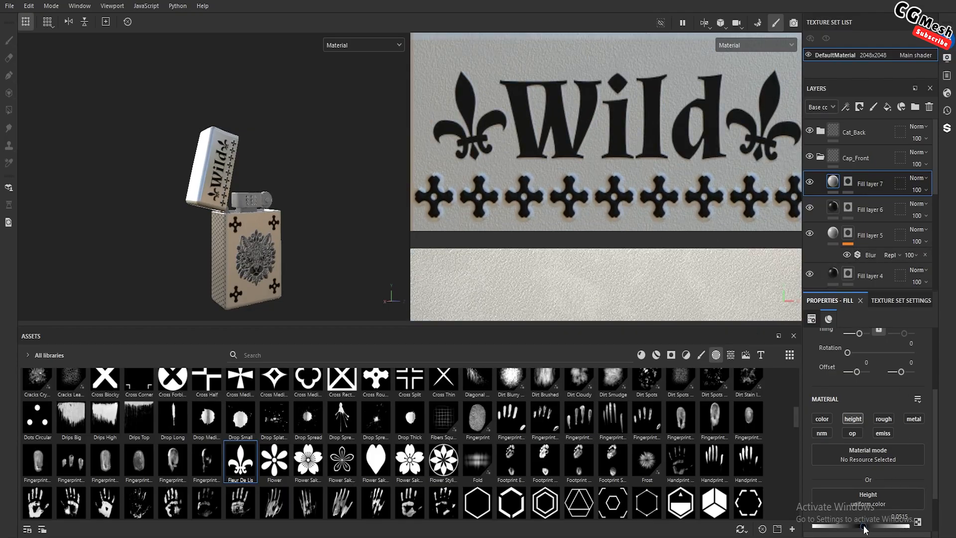
scroll(197, 202, "up", 5)
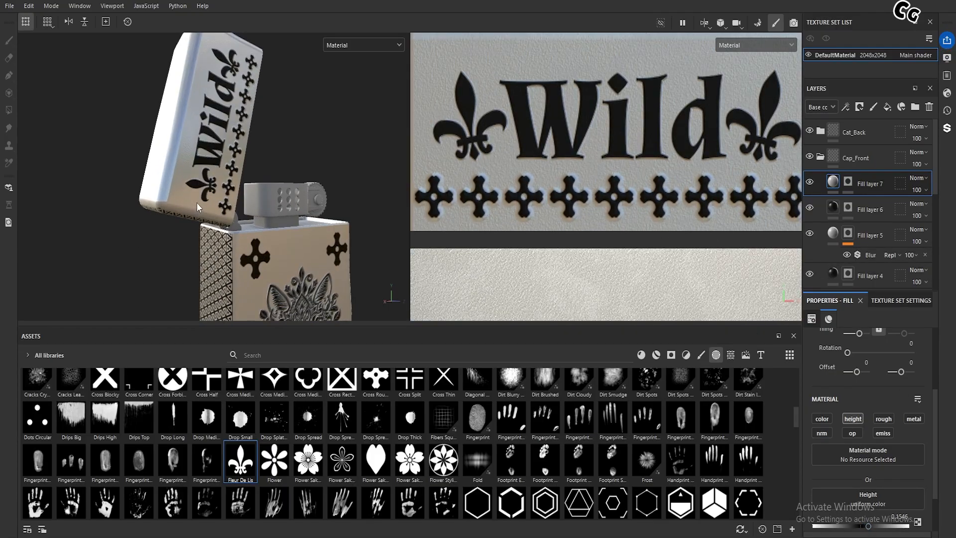
scroll(208, 196, "up", 3)
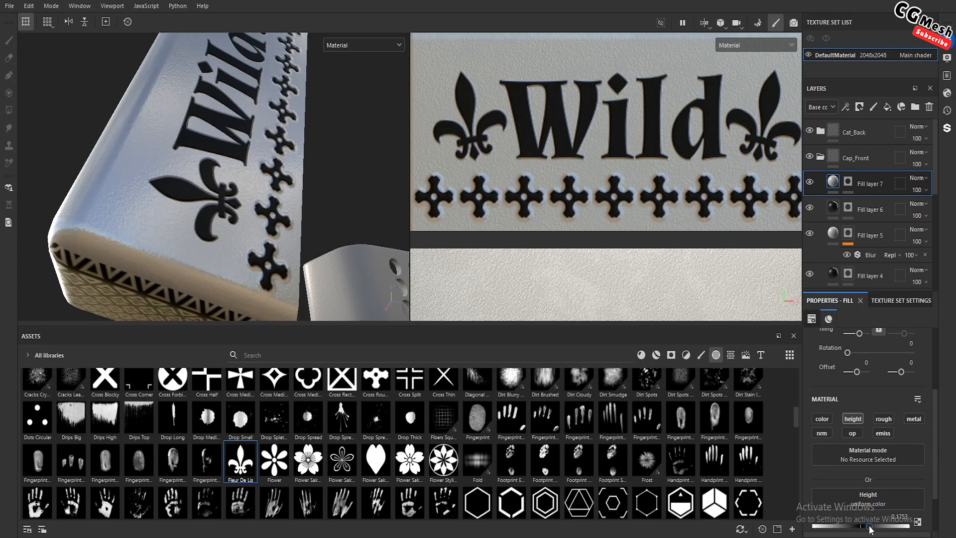
Remove the Fleur De Lis stencil and add a Blur filter with intensity 0.5 to Fill layer 7's mask
left_click(848, 182)
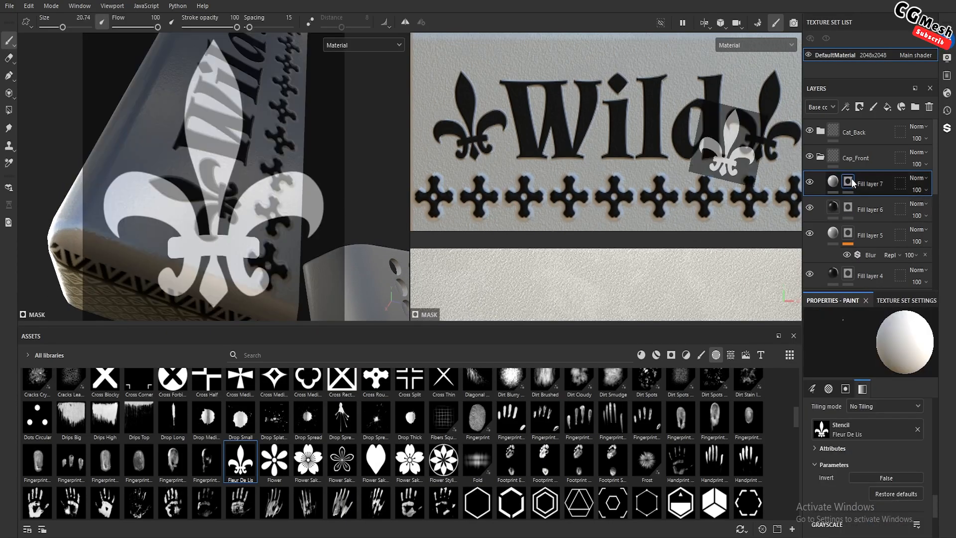
left_click(917, 430)
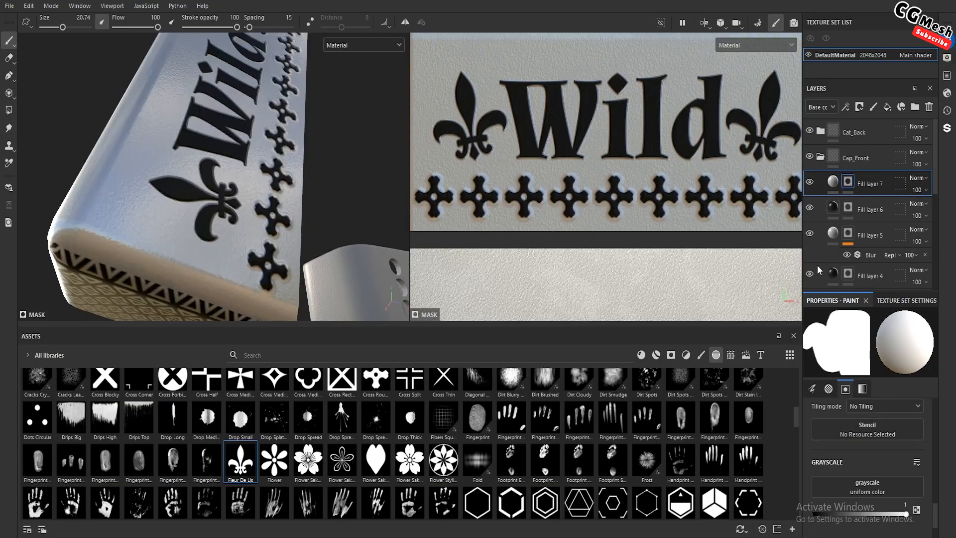
right_click(849, 195)
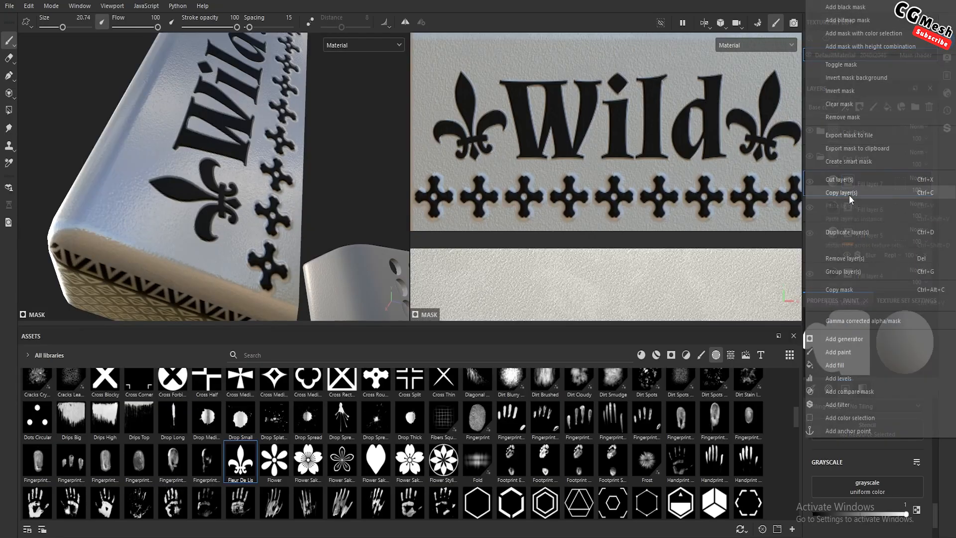
left_click(844, 408)
left_click(843, 348)
left_click(829, 409)
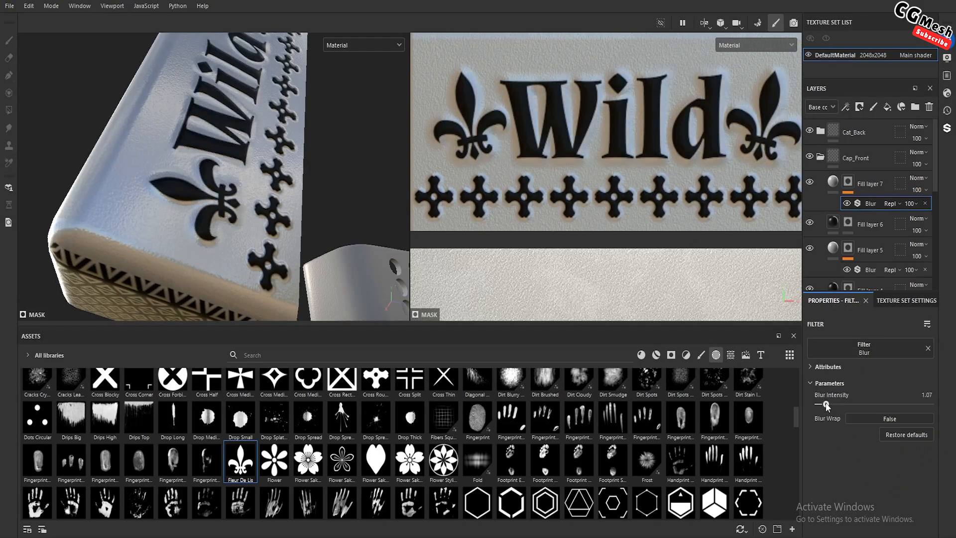
Examine the lighter's body and lid from all sides, checking the artwork and the areas lacking the triangle pattern
left_click_drag(394, 277, 236, 184, "alt")
right_click_drag(236, 183, 285, 190, "shift")
left_click_drag(285, 190, 349, 222, "alt")
scroll(279, 246, "down", 2)
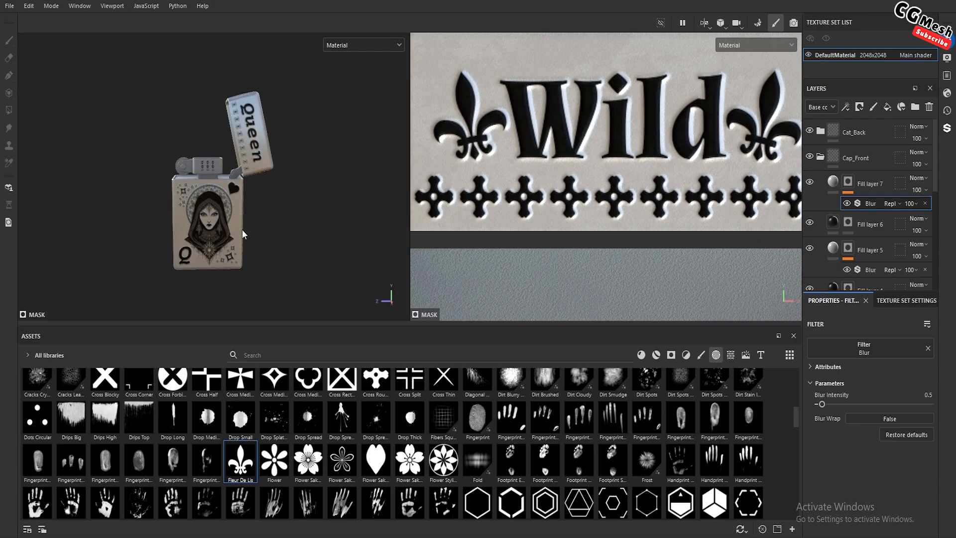
scroll(228, 229, "up", 3)
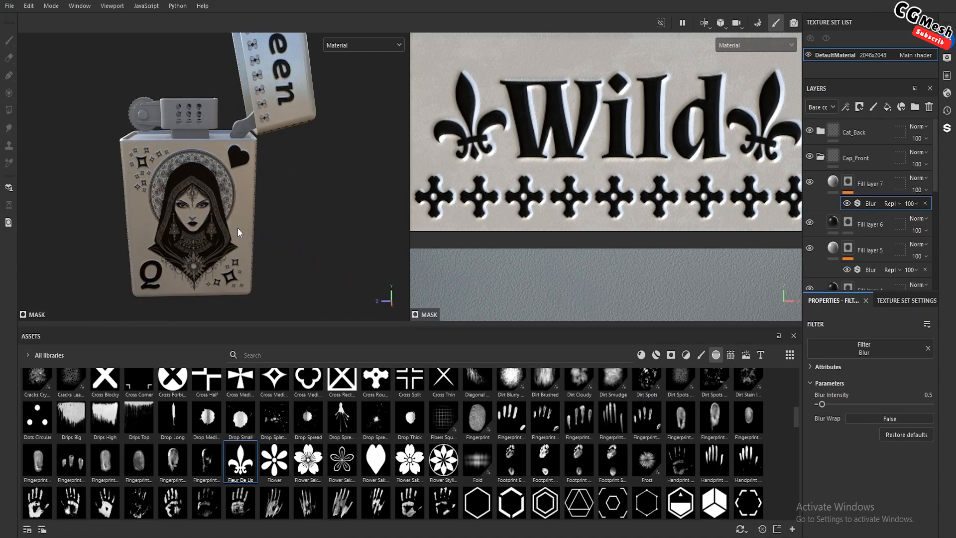
left_click_drag(220, 217, 324, 238, "alt")
scroll(226, 206, "down", 2)
scroll(188, 237, "up", 3)
left_click_drag(187, 237, 256, 230, "alt")
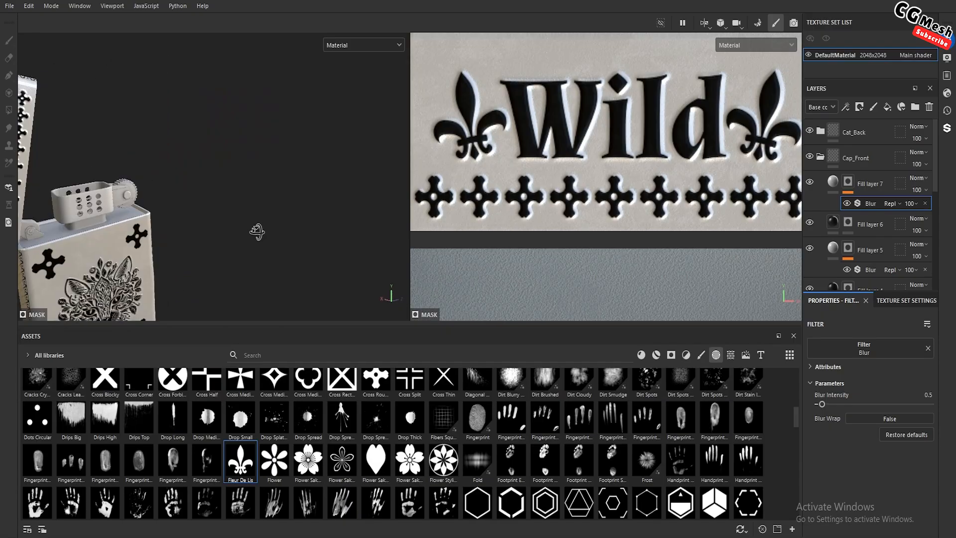
middle_click_drag(194, 251, 262, 214, "alt")
left_click_drag(262, 214, 132, 227, "alt")
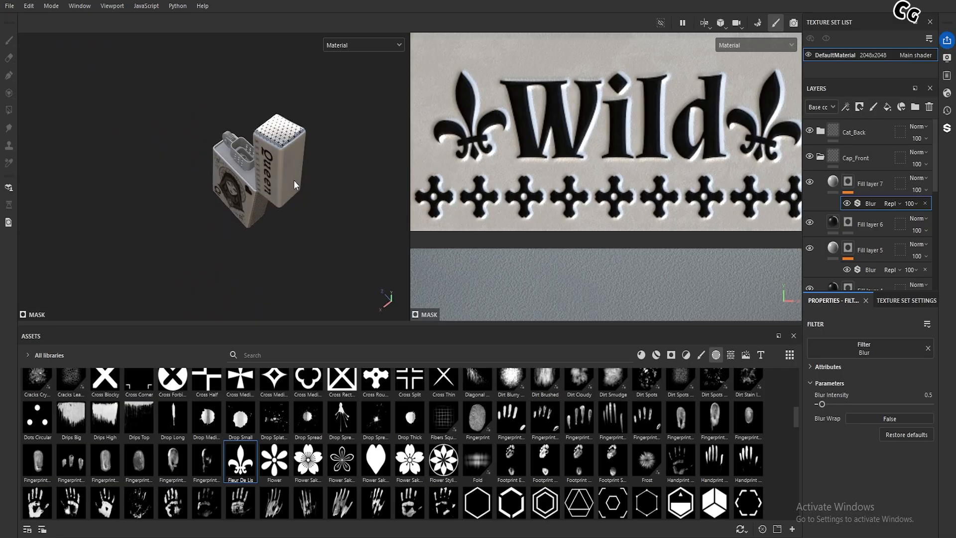
scroll(294, 180, "up", 4)
left_click_drag(290, 222, 252, 181, "alt")
middle_click_drag(242, 250, 241, 164, "alt")
left_click_drag(241, 163, 241, 212, "alt")
middle_click_drag(241, 201, 241, 251, "alt")
left_click_drag(241, 250, 226, 188, "alt")
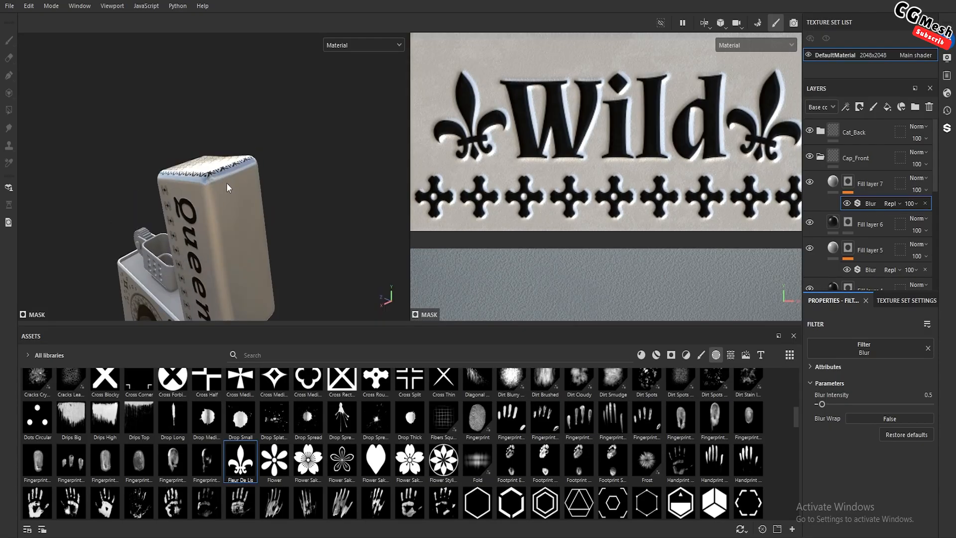
Collapse the Cap_Front folder and polygon-fill the Sides mask along the rounded edge between the lid's patterned end and its plain outer face
left_click(819, 159)
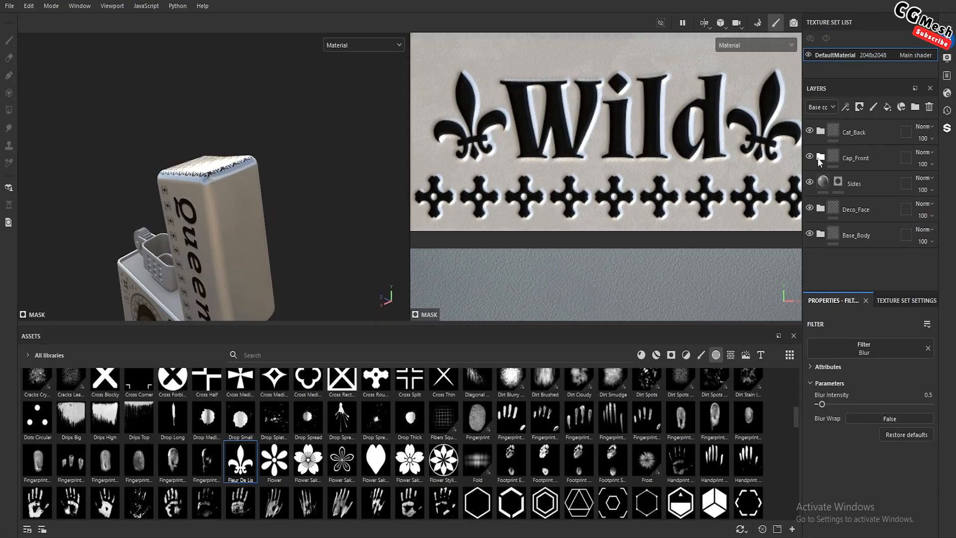
mouse_move(313, 216)
left_mouse_down("alt")
mouse_move(340, 256)
mouse_move(327, 218)
left_mouse_up("alt")
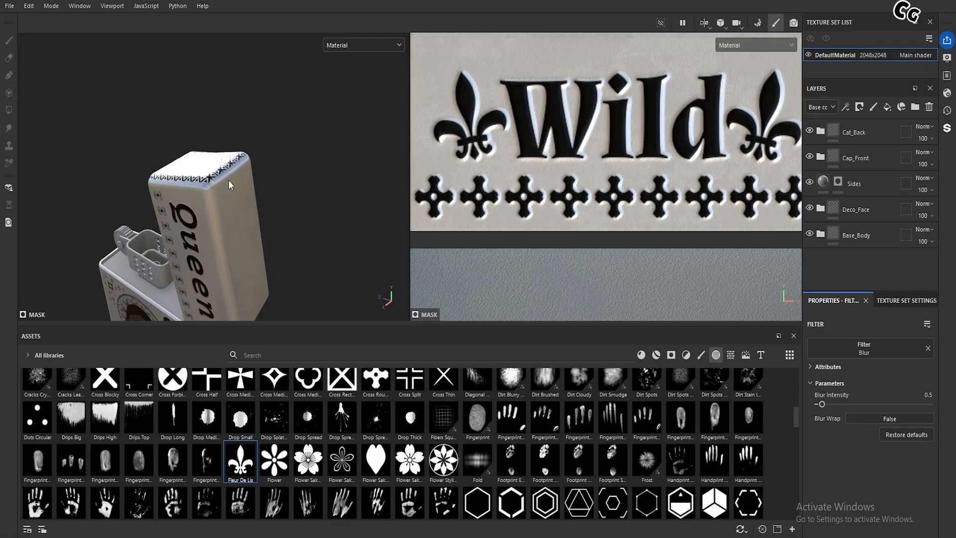
left_click(823, 183)
left_click(836, 183)
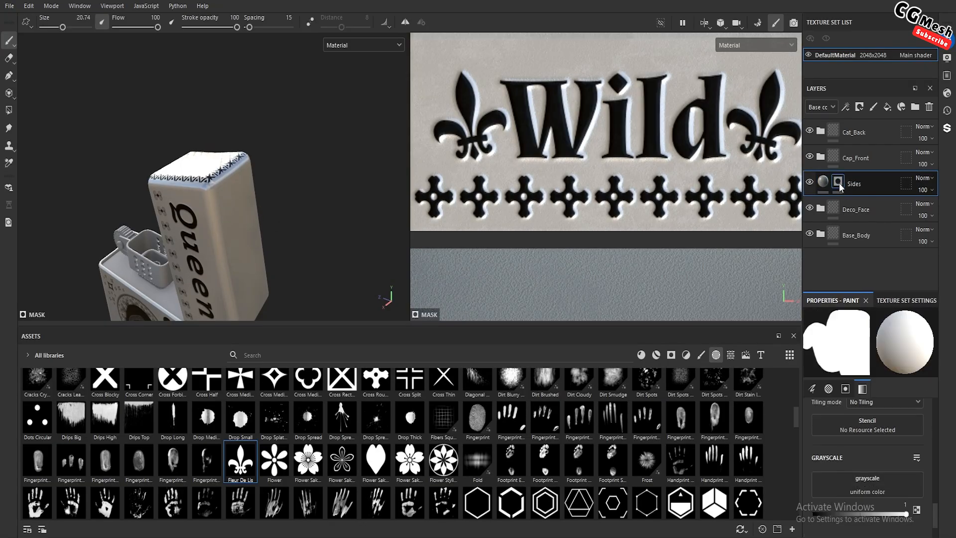
left_click(9, 111)
left_click_drag(229, 211, 201, 185, "alt")
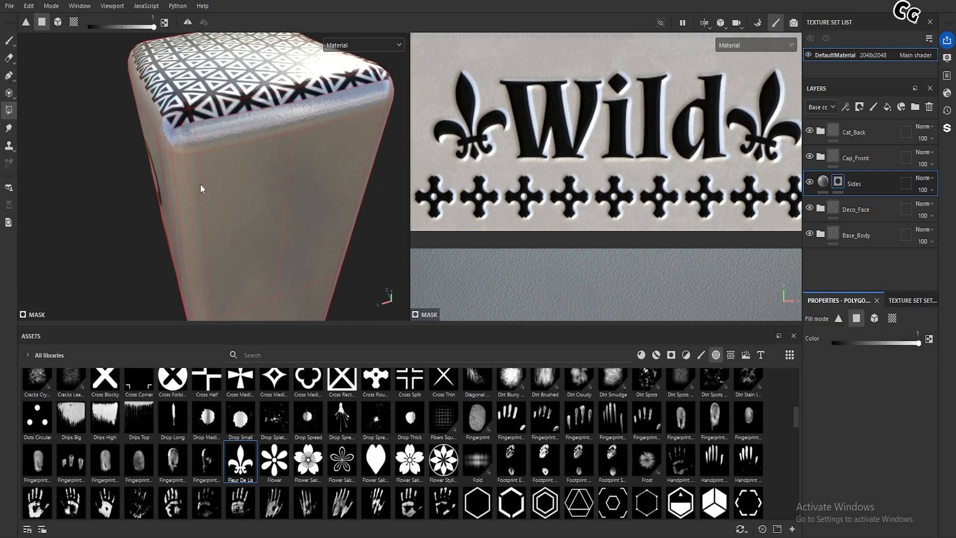
left_click(205, 130)
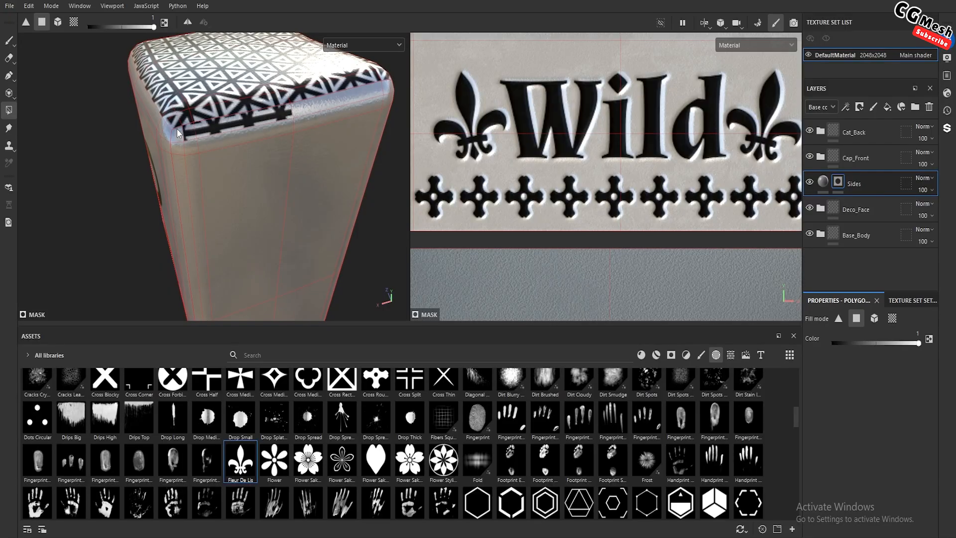
left_click(303, 107)
left_click(310, 115)
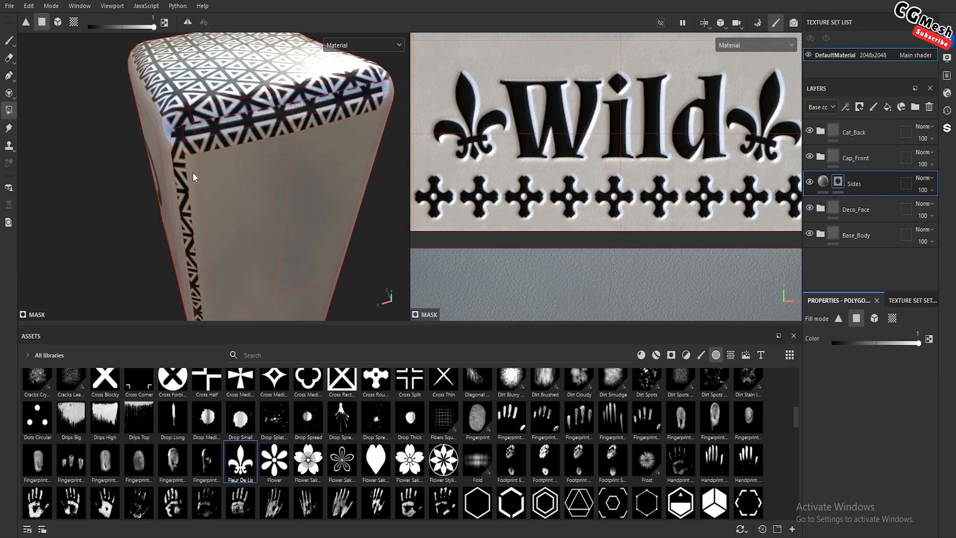
Polygon-fill the lid's plain outer face and its long rounded edge strips into the Sides mask to extend the triangle pattern
left_click_drag(311, 162, 223, 132, "alt")
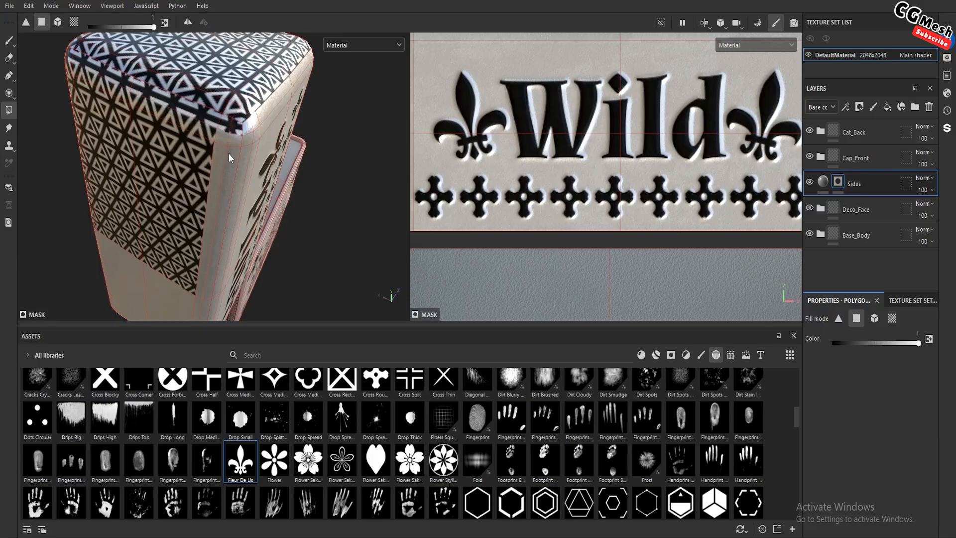
left_click(229, 168)
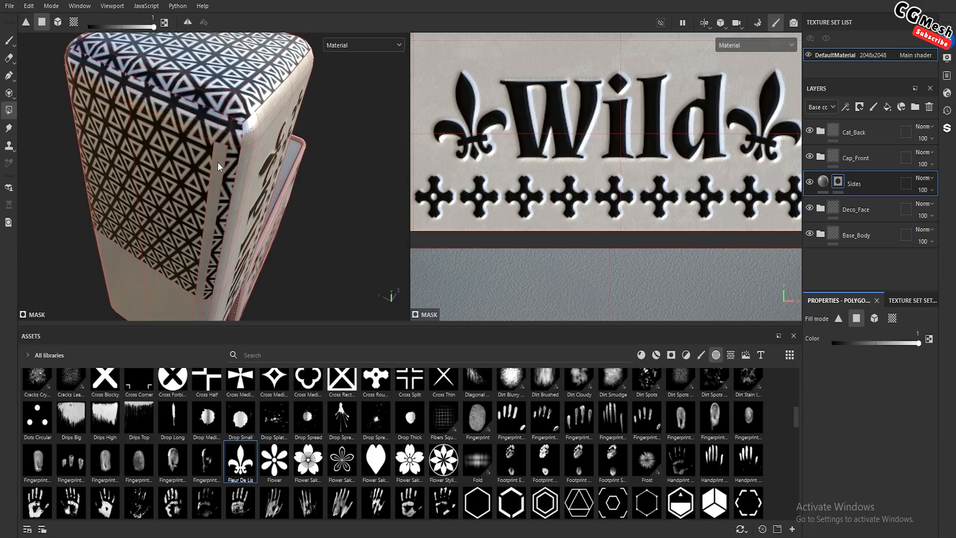
left_click(211, 214)
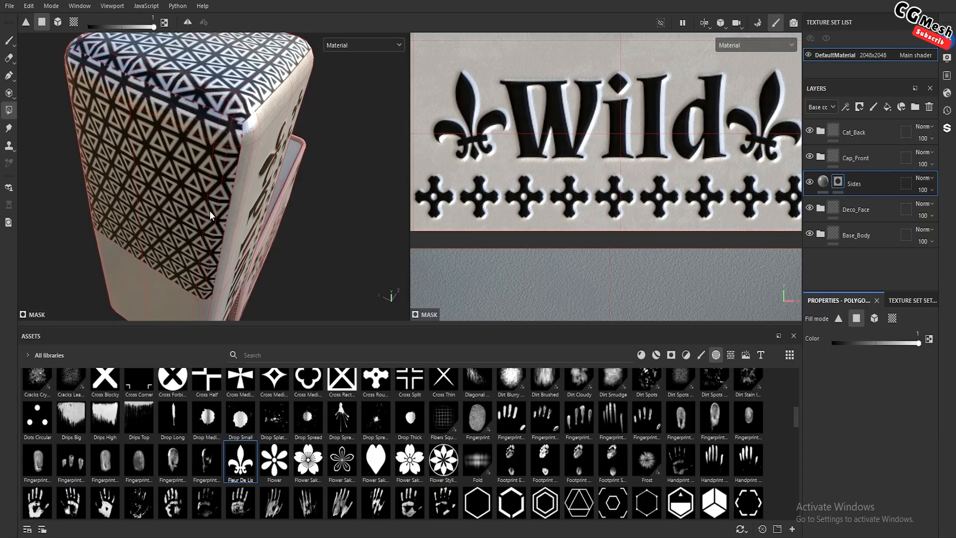
left_click_drag(210, 210, 209, 117, "alt")
left_click(209, 116)
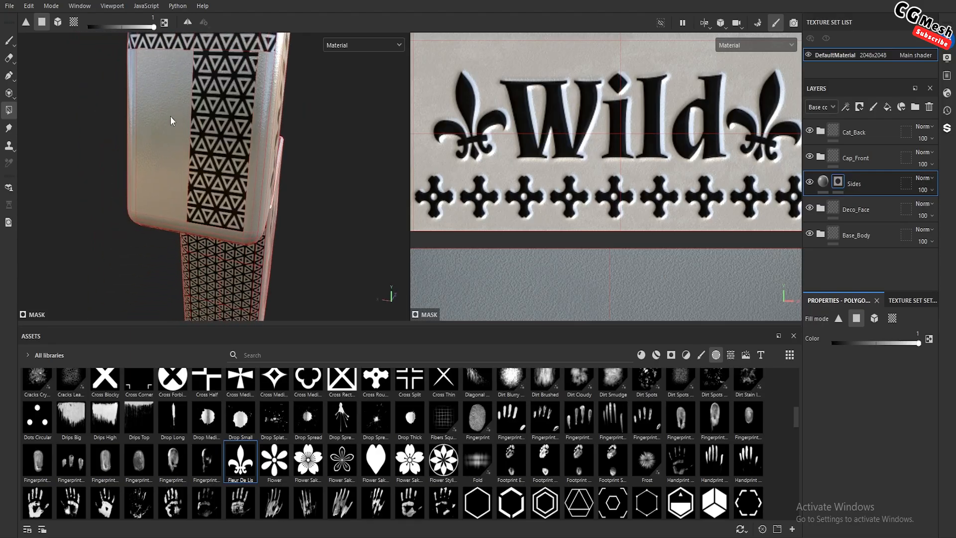
left_click(170, 115)
scroll(250, 142, "up", 3)
left_click(258, 152)
left_click(266, 153)
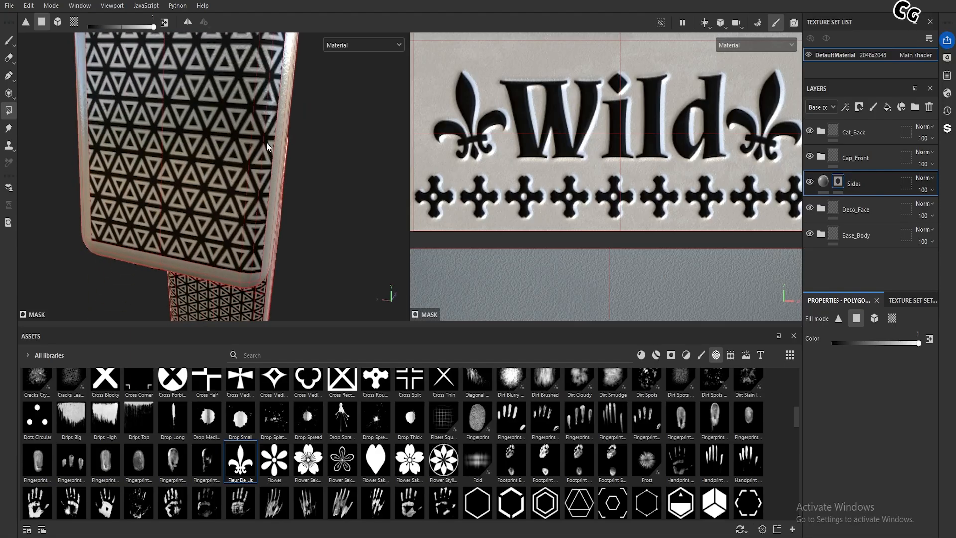
Polygon-fill the rounded edge at the lower end of the lid's outer face, including its corners, into the Sides mask
middle_click_drag(264, 160, 248, 282, "alt")
scroll(238, 187, "down", 2)
middle_click_drag(167, 174, 194, 163, "alt")
left_click_drag(189, 162, 157, 171, "alt")
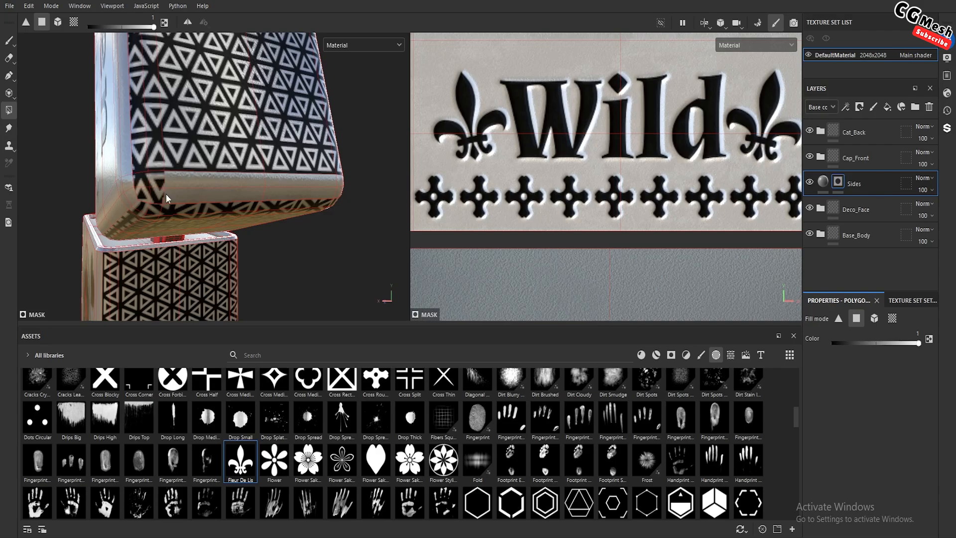
left_click(168, 195)
left_click(180, 177)
mouse_move(240, 181)
left_mouse_down("alt")
mouse_move(199, 179)
mouse_move(232, 179)
left_mouse_up("alt")
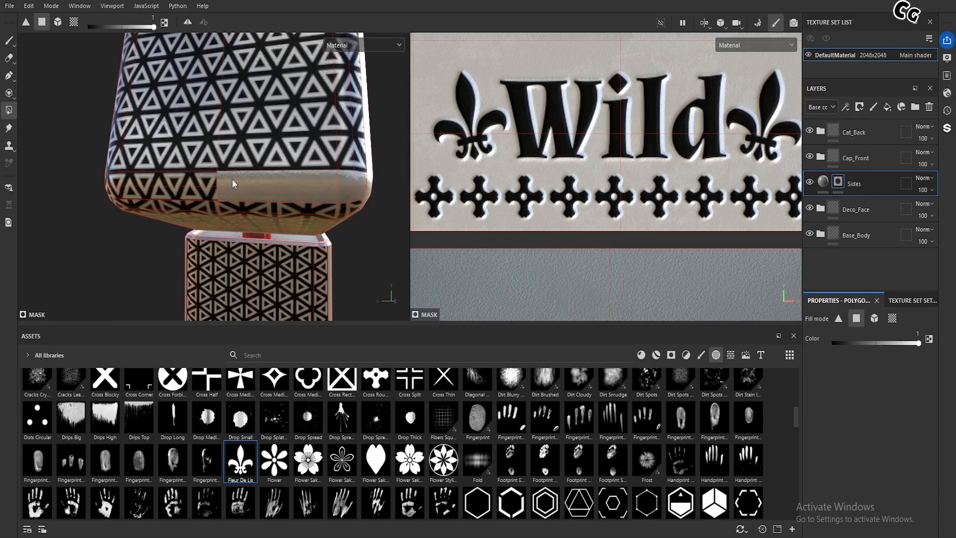
left_click(233, 179)
left_click(325, 193)
left_click_drag(328, 181, 274, 172, "alt")
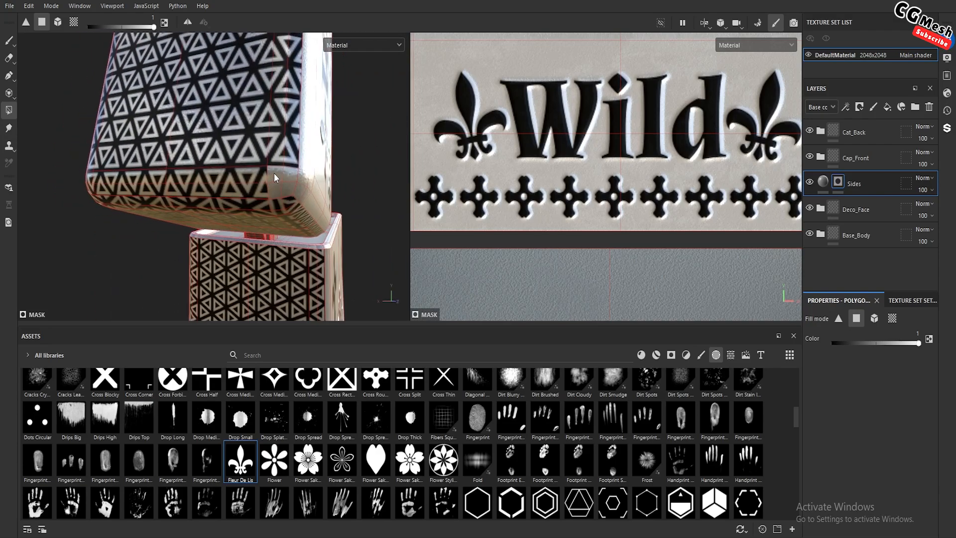
scroll(264, 166, "down", 7)
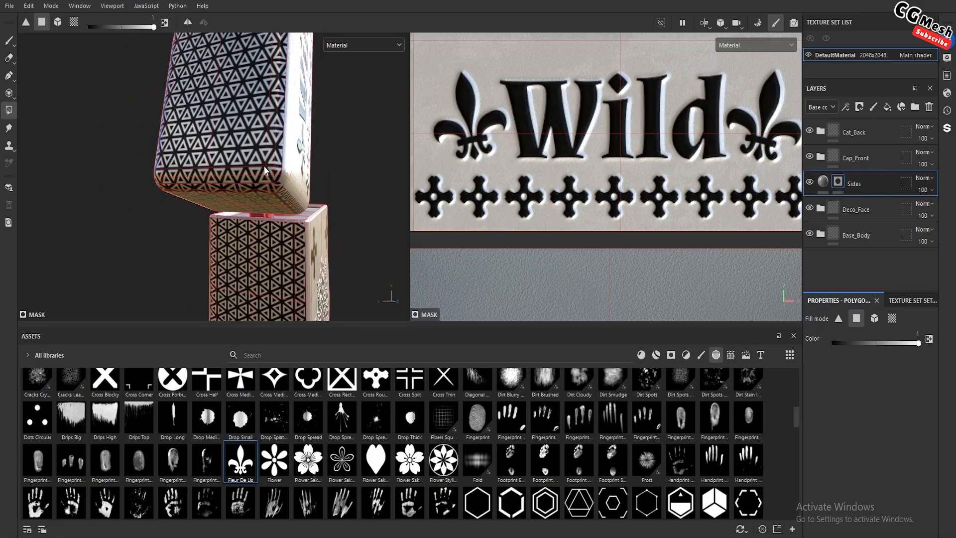
left_click_drag(263, 167, 201, 116, "alt")
scroll(245, 145, "down", 8)
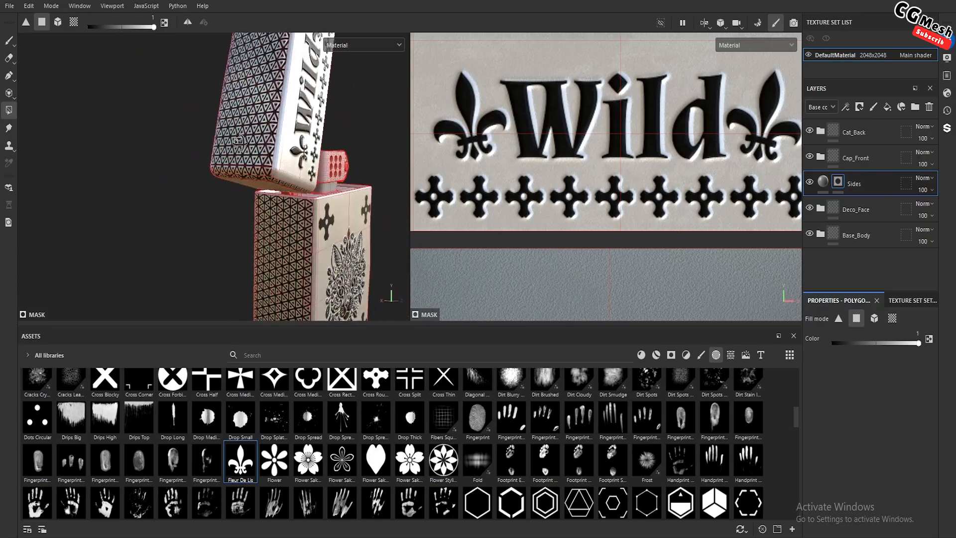